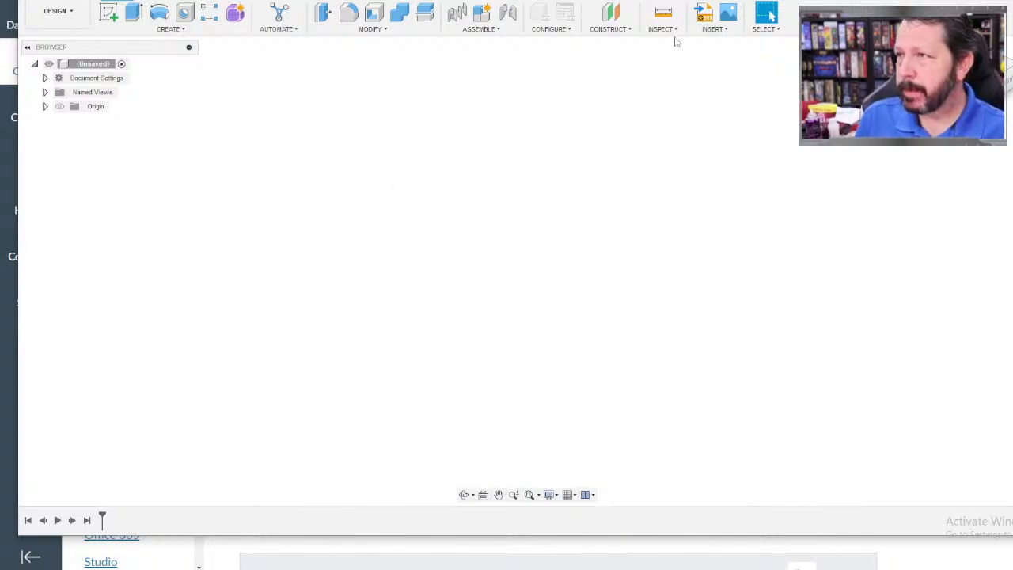
Insert the mesh file top_nozzle_box.3mf from the computer's Desktop folder into the empty design.
drag(673, 0, 646, 3)
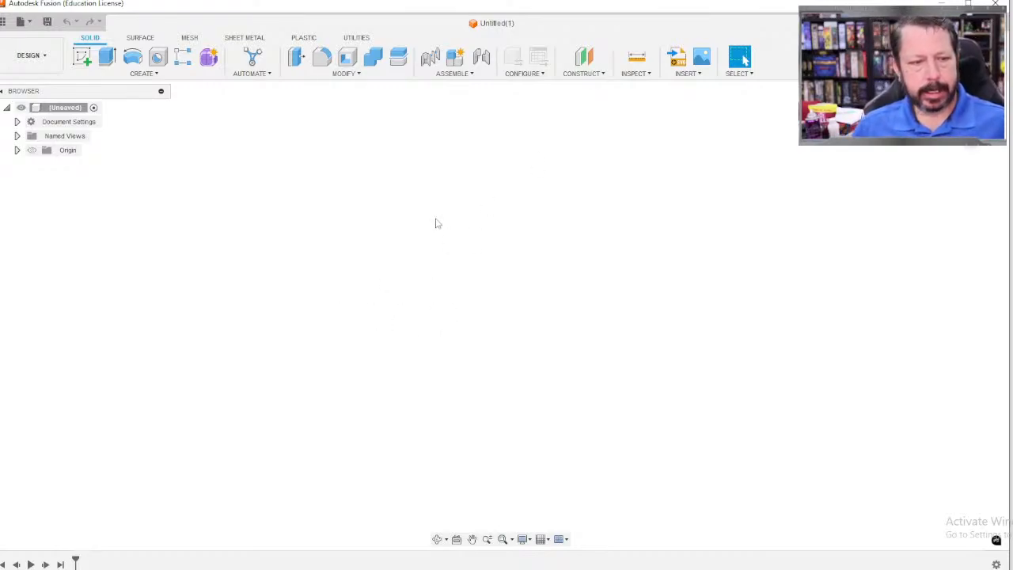
click(689, 73)
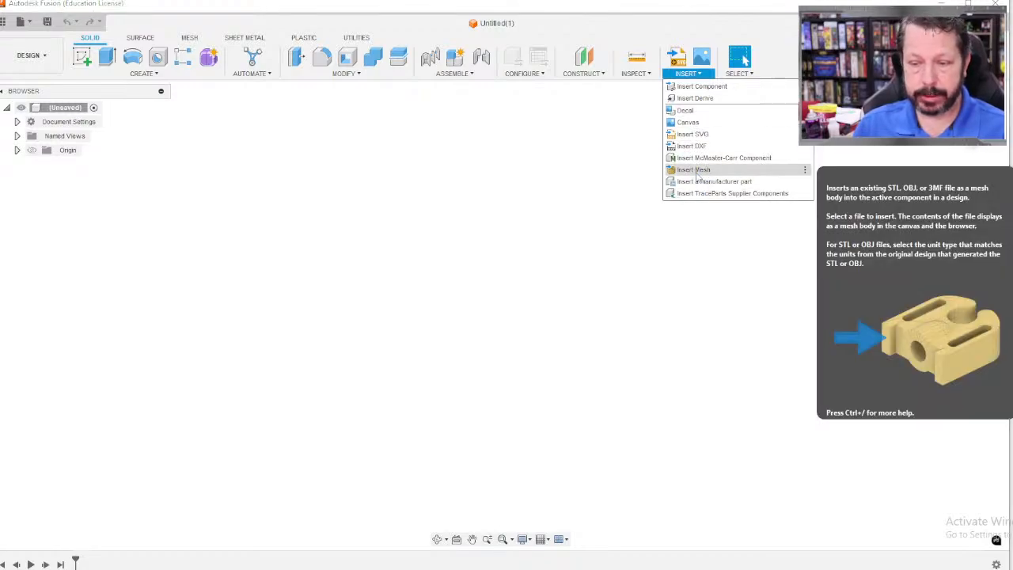
click(695, 170)
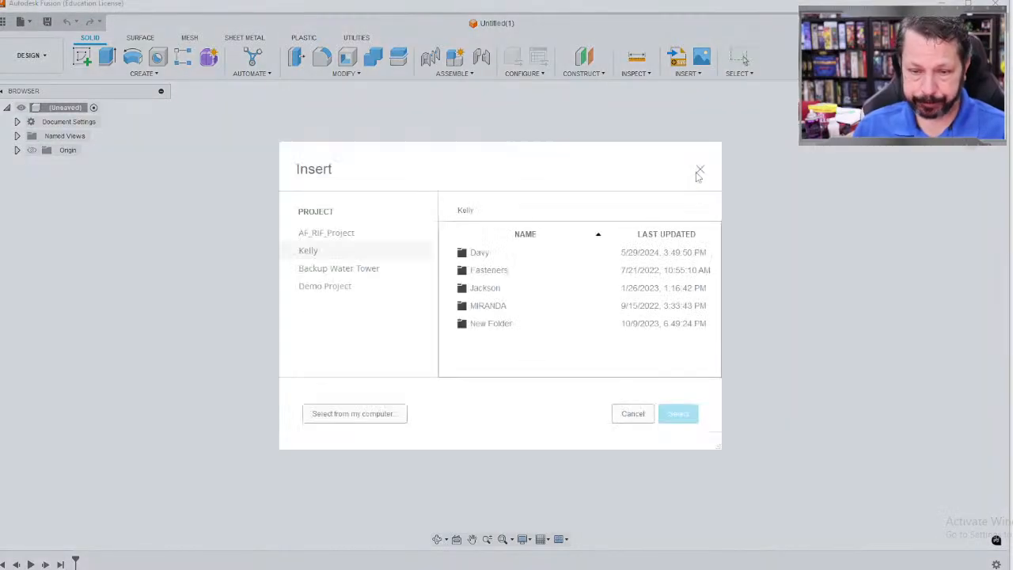
click(376, 416)
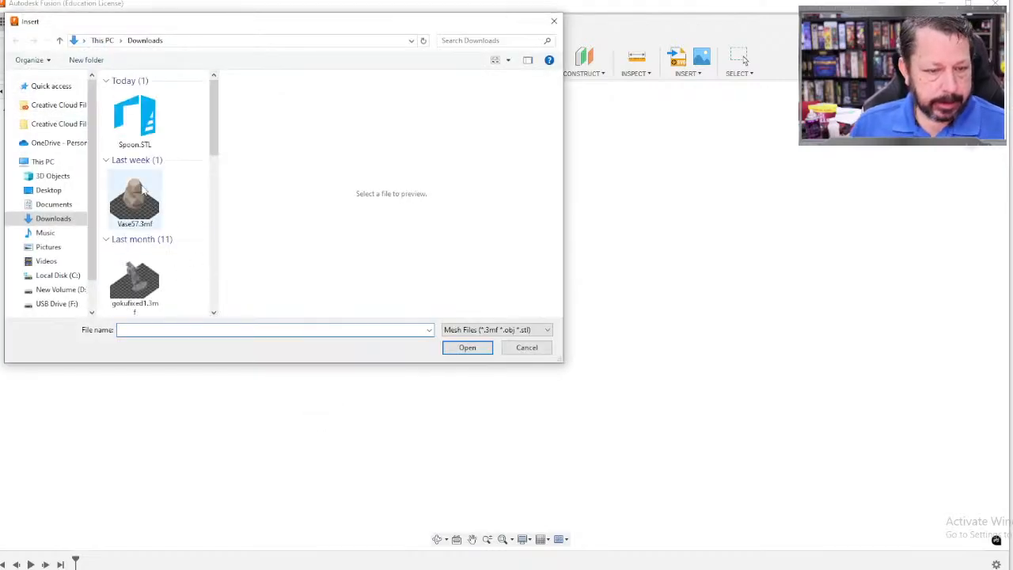
click(47, 192)
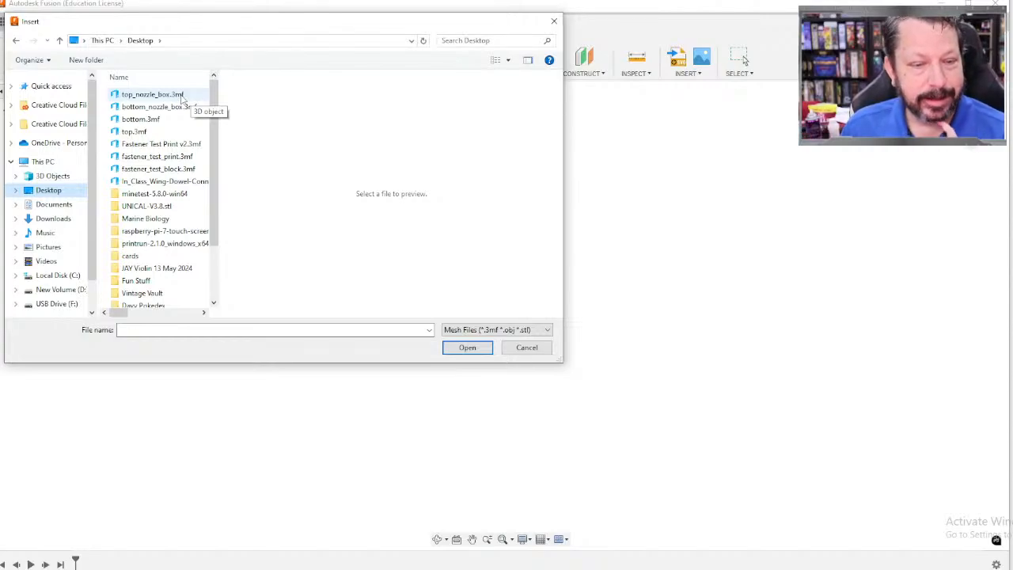
click(153, 94)
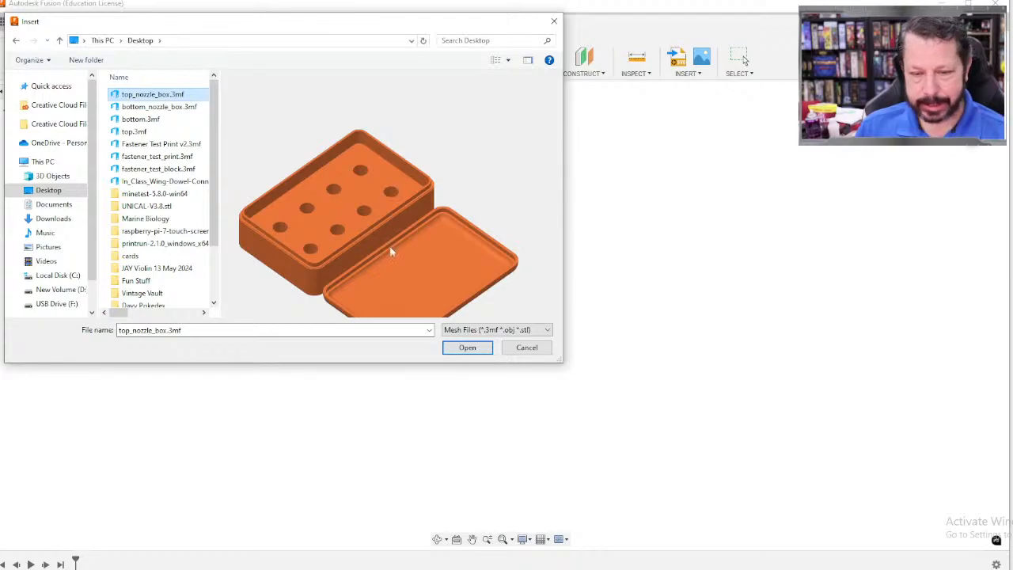
click(467, 348)
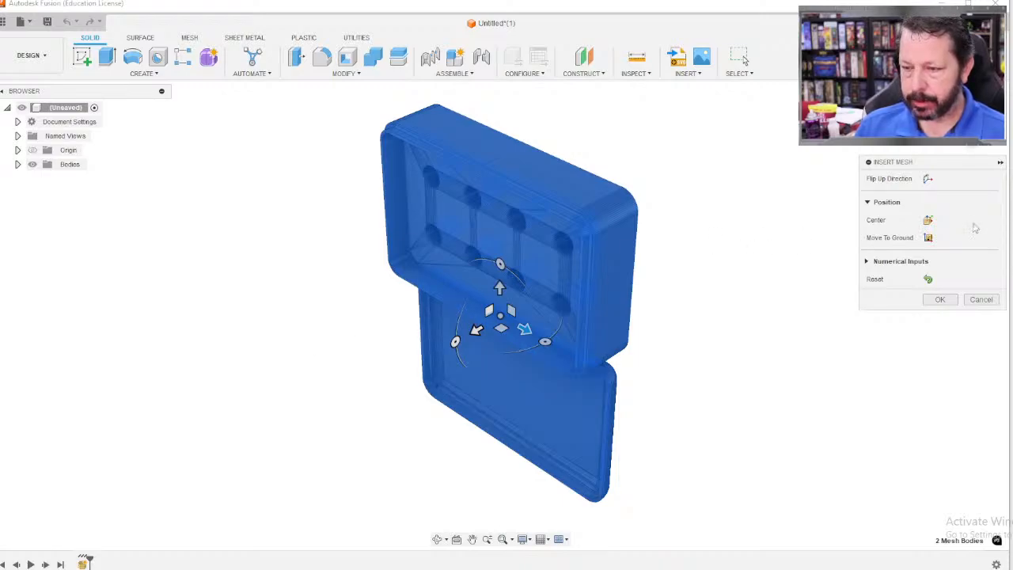
Rotate the inserted mesh so the box and lid lie flat with their open sides facing up, and accept the placement.
drag(940, 165, 776, 191)
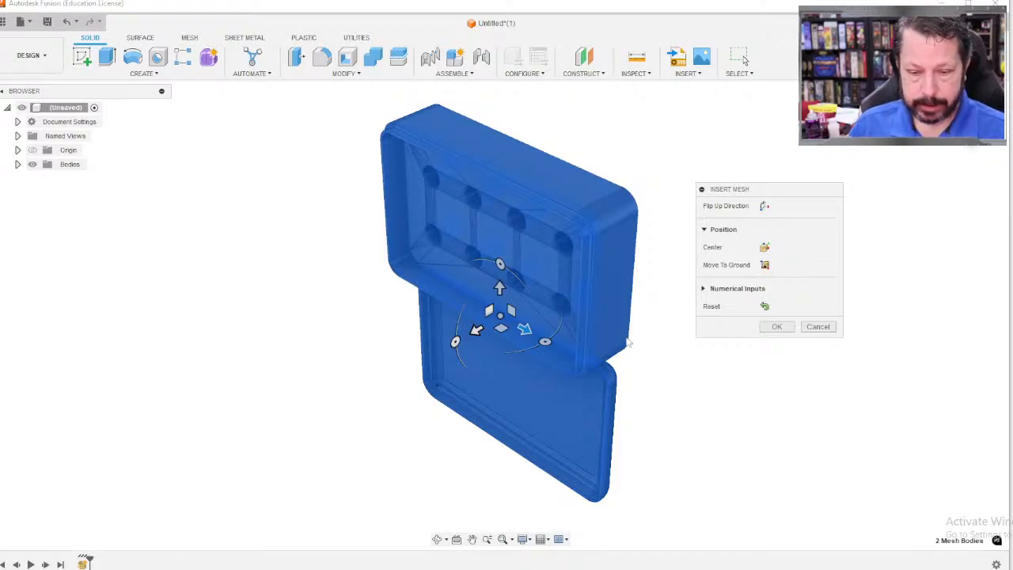
drag(455, 340, 500, 263)
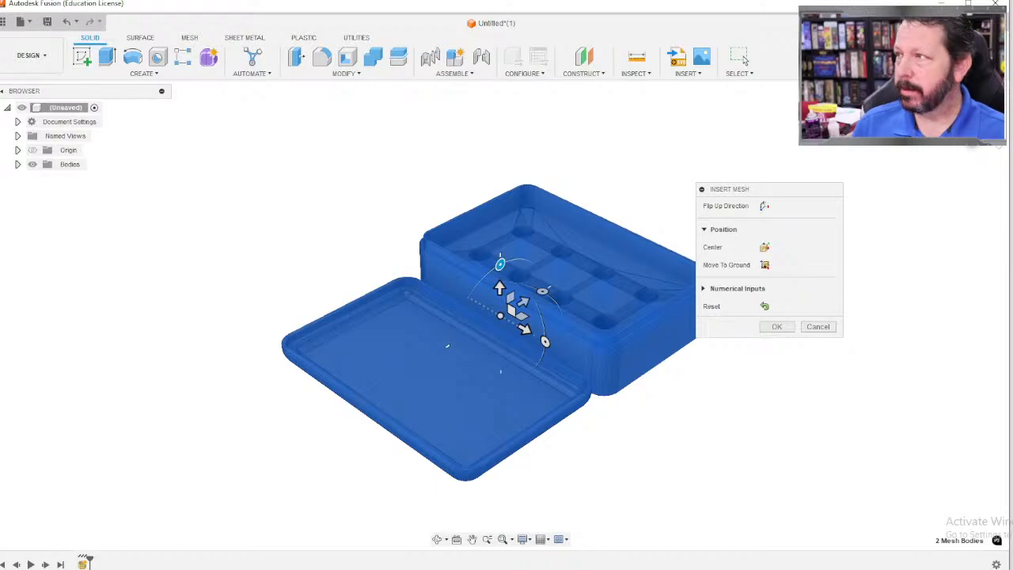
drag(861, 6, 678, 84)
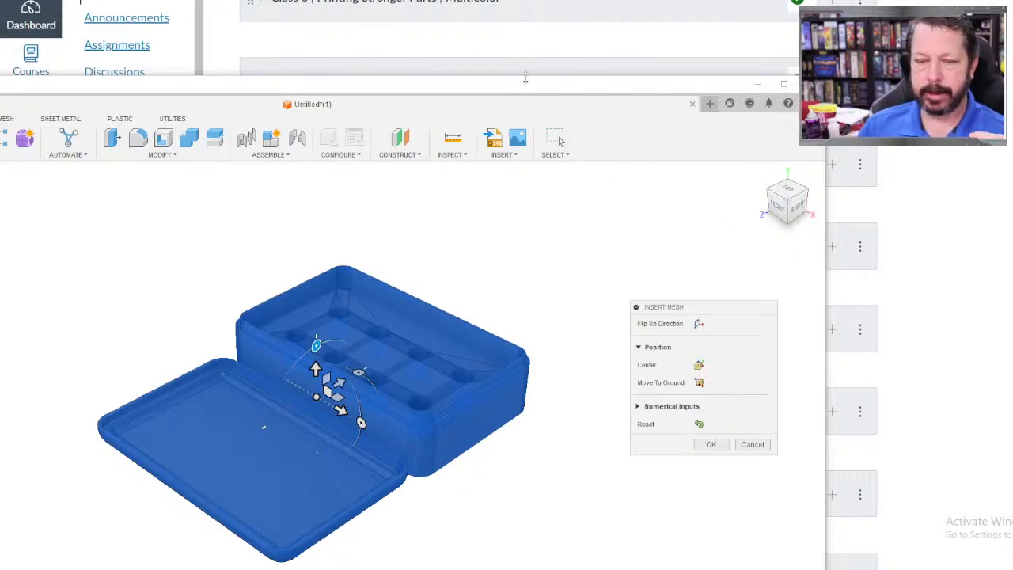
drag(529, 89, 718, 16)
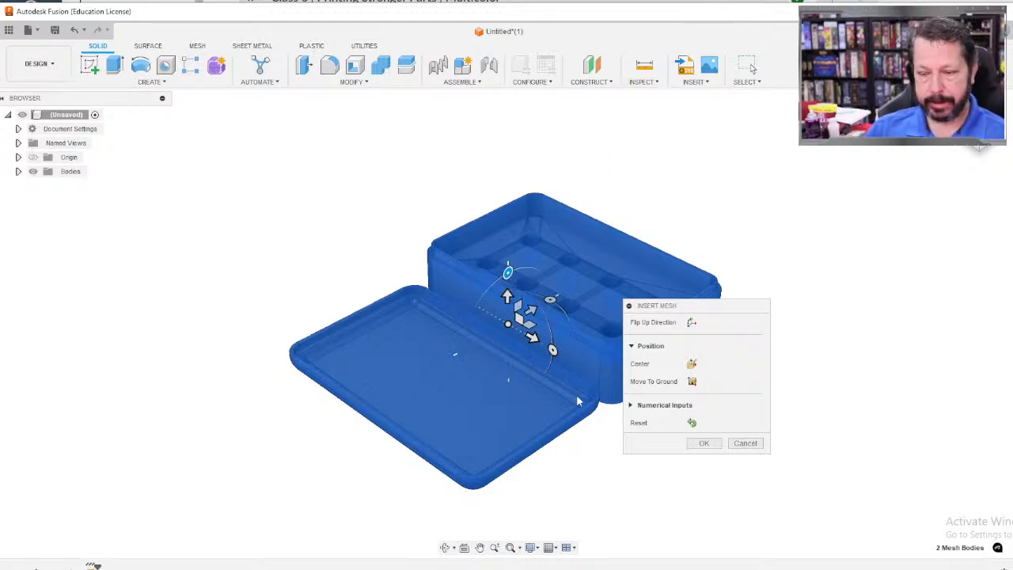
click(704, 444)
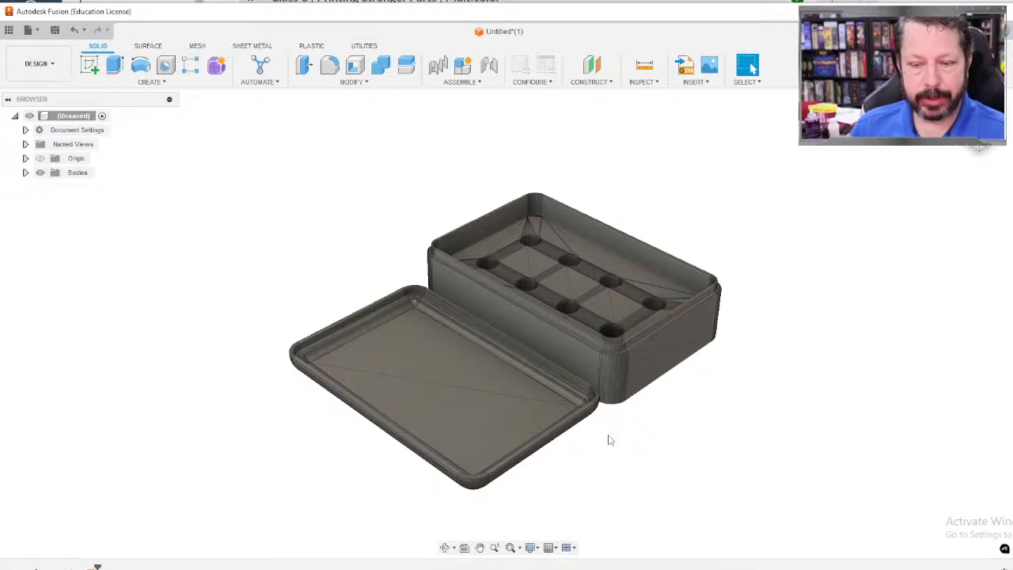
Examine the mesh facets around the box's holes and rounded corner, and check how the box selects as a body.
scroll(593, 327, down, 3)
scroll(593, 326, up, 2)
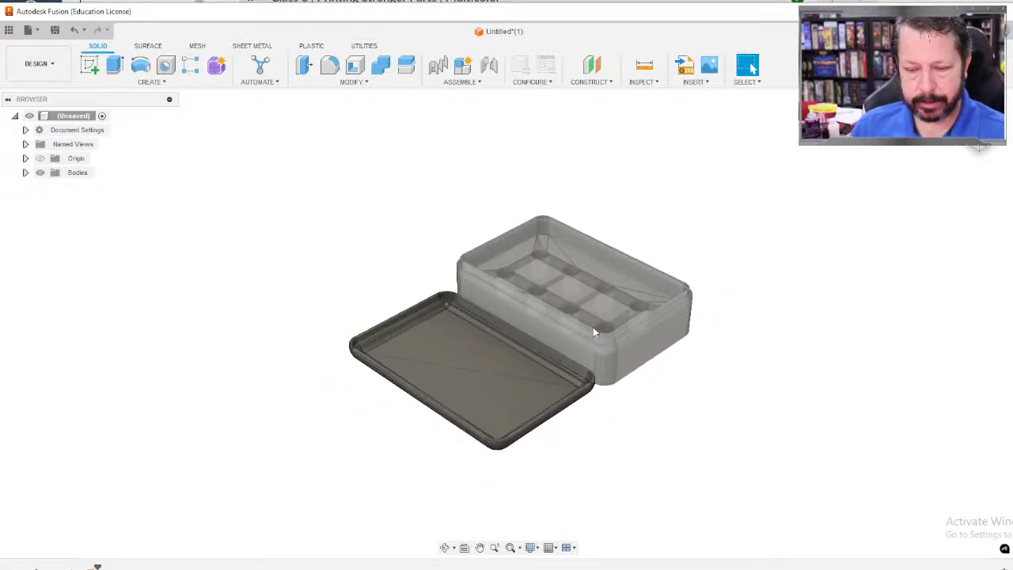
scroll(593, 331, up, 8)
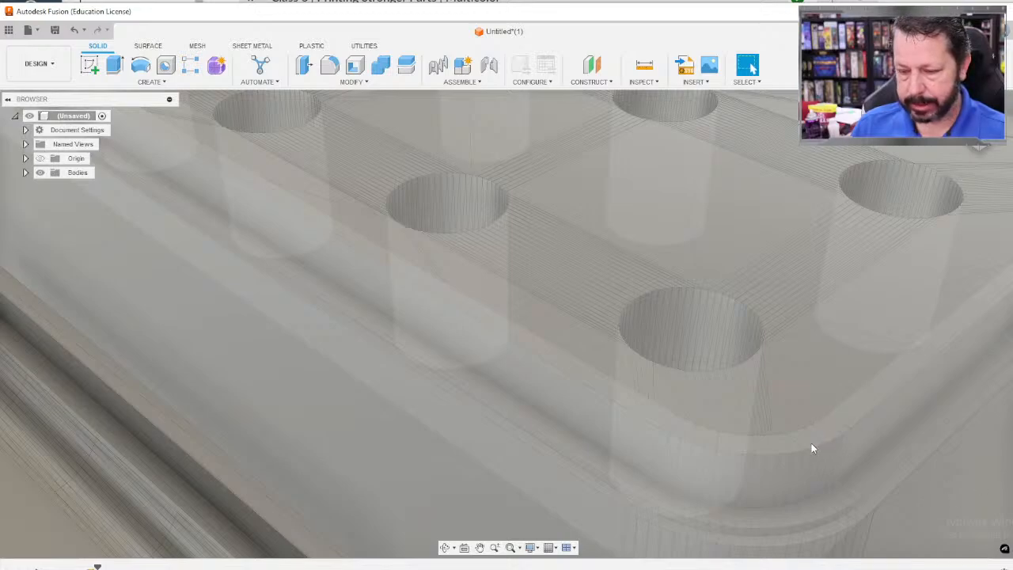
scroll(815, 445, up, 3)
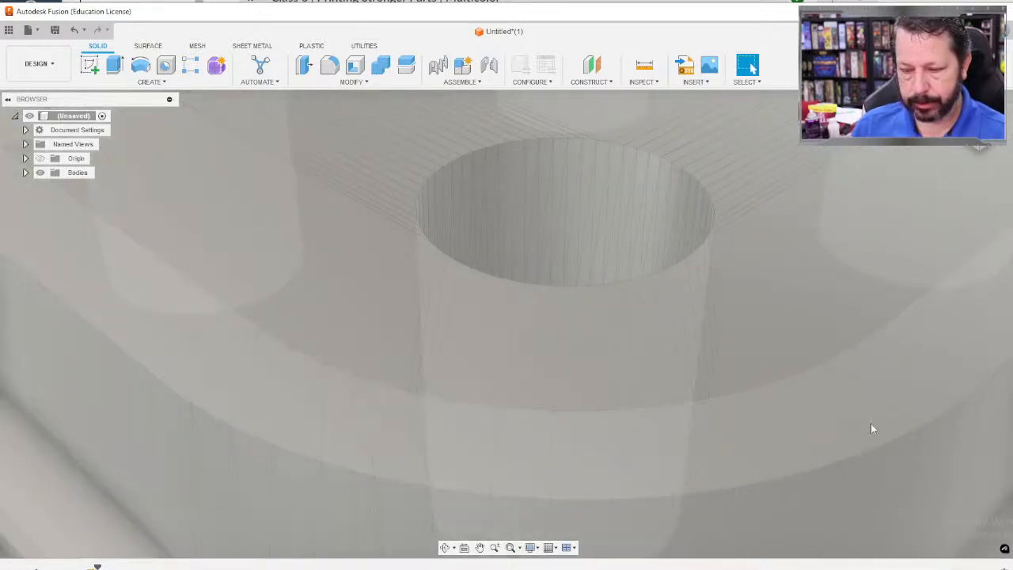
scroll(641, 439, down, 5)
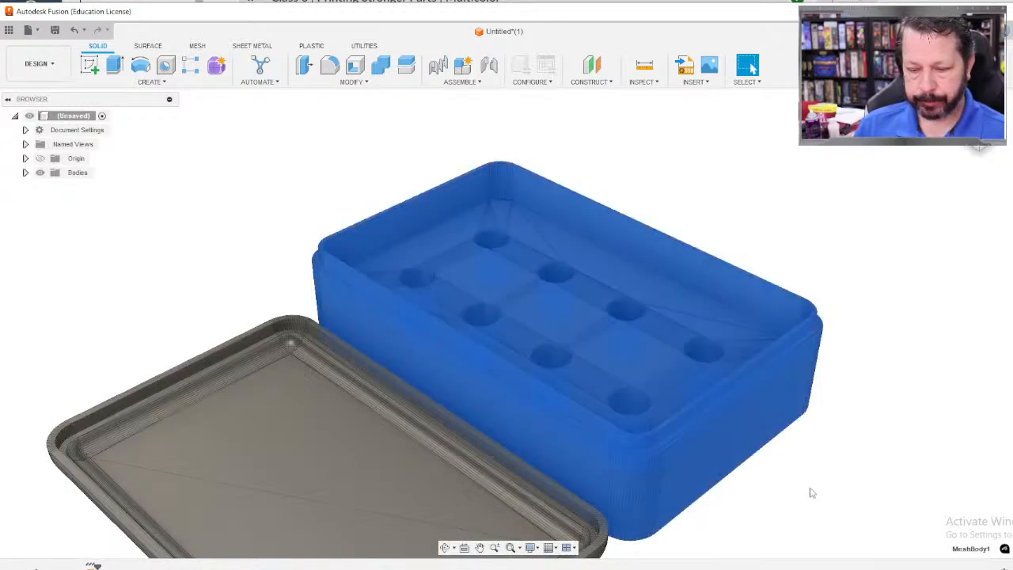
click(704, 408)
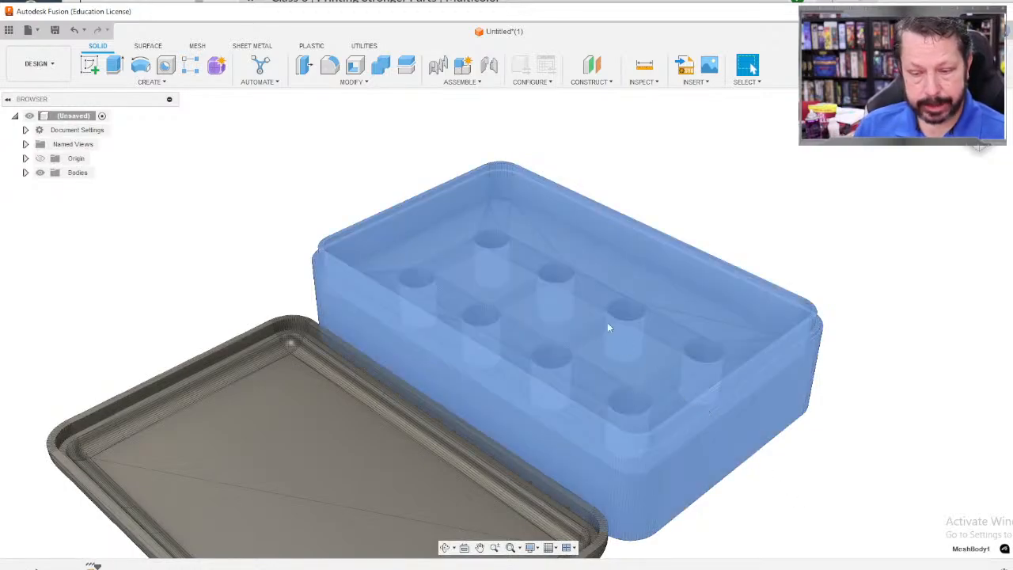
click(335, 475)
click(484, 333)
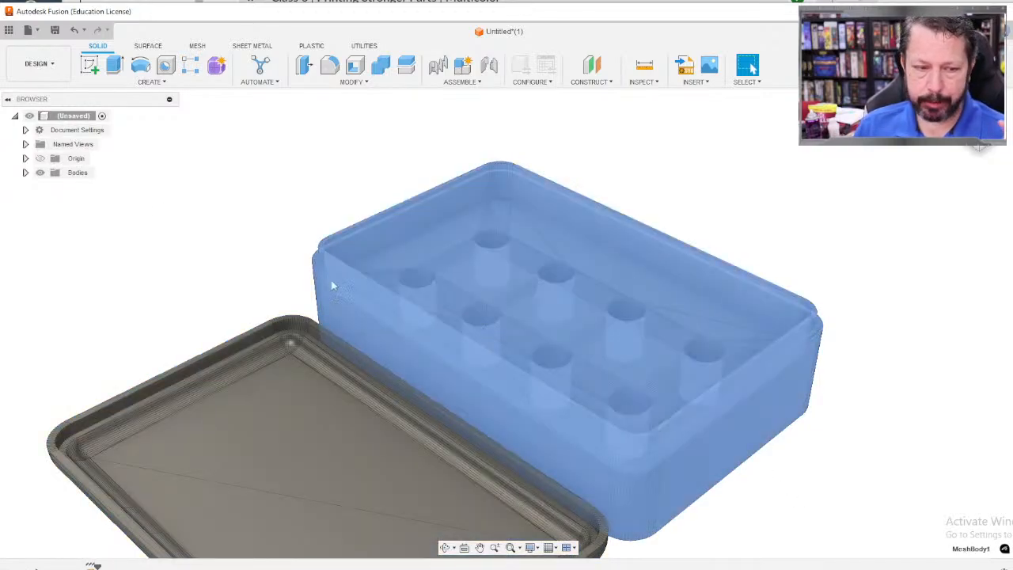
List the design's mesh bodies in the browser and inspect the box and lid meshes.
click(25, 172)
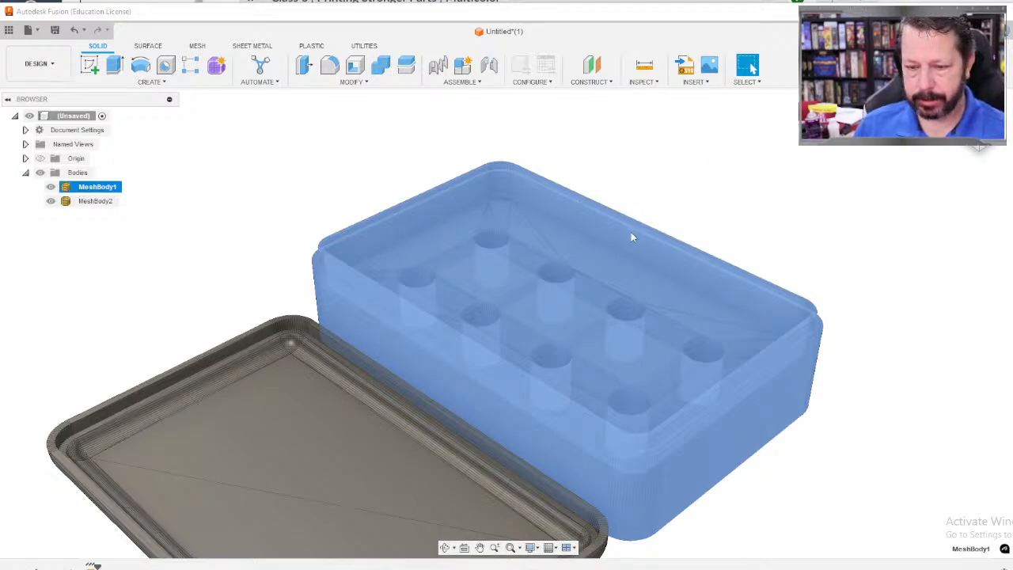
click(288, 254)
scroll(451, 301, up, 3)
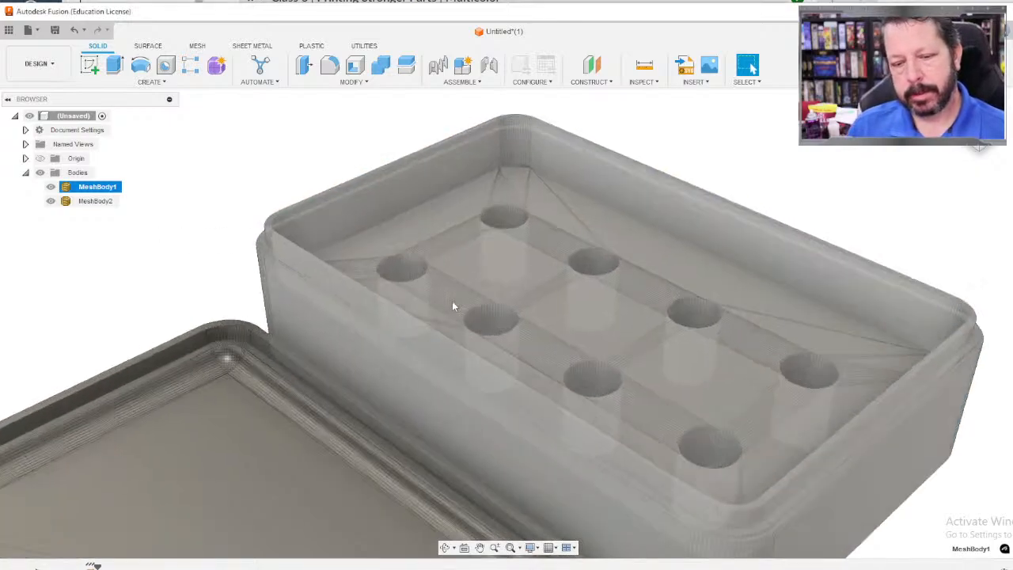
scroll(449, 300, down, 5)
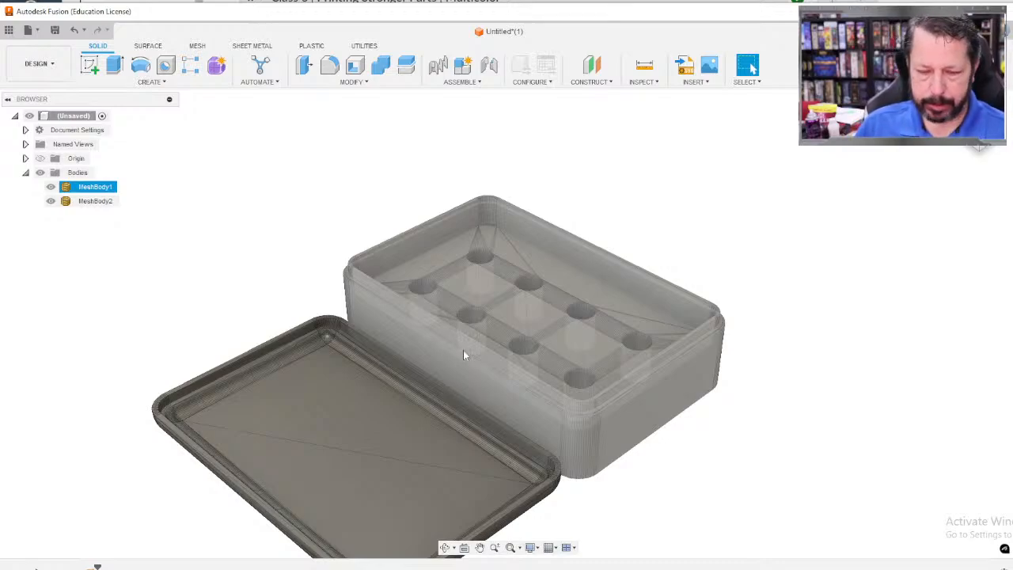
middle_drag(463, 350, 451, 290)
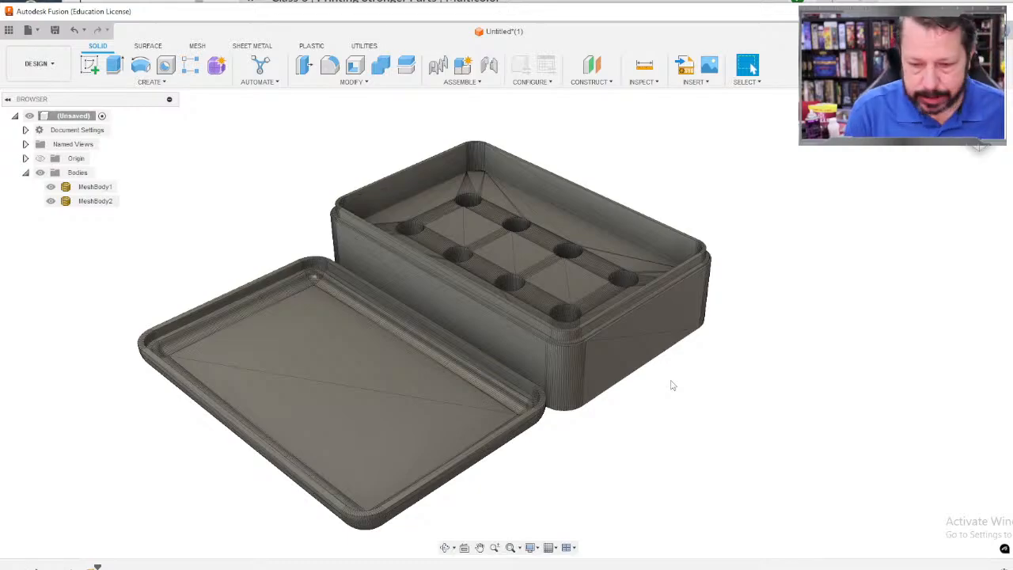
Review the box mesh body's properties, including its mesh facet and vertex data, and collapse the properties display.
click(653, 337)
right_click(653, 335)
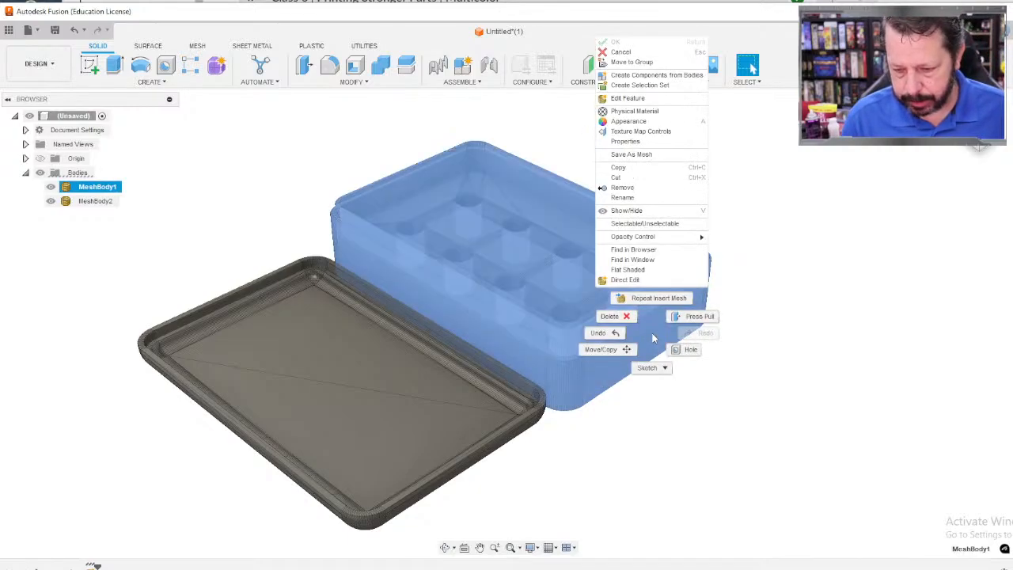
click(632, 142)
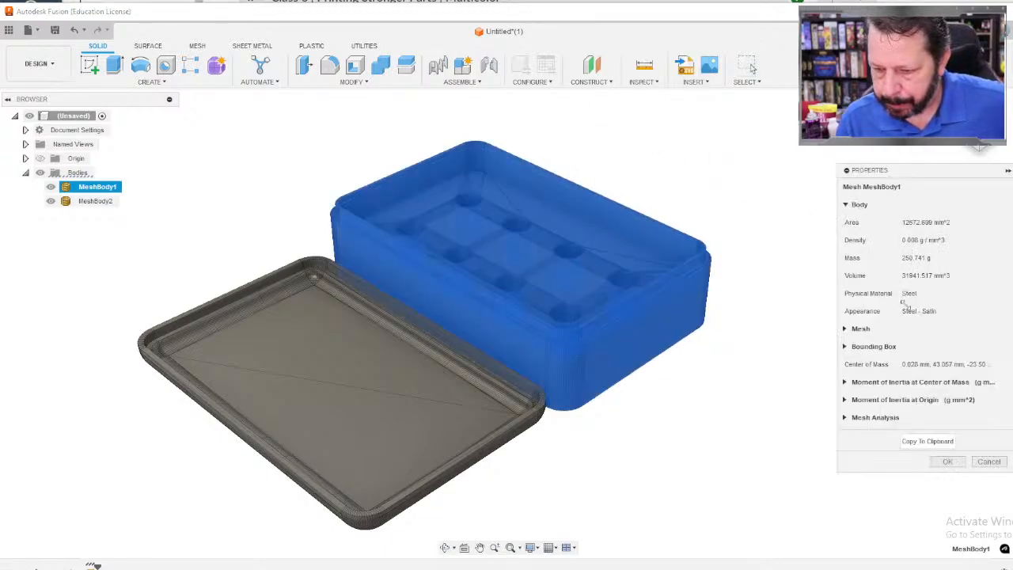
click(844, 328)
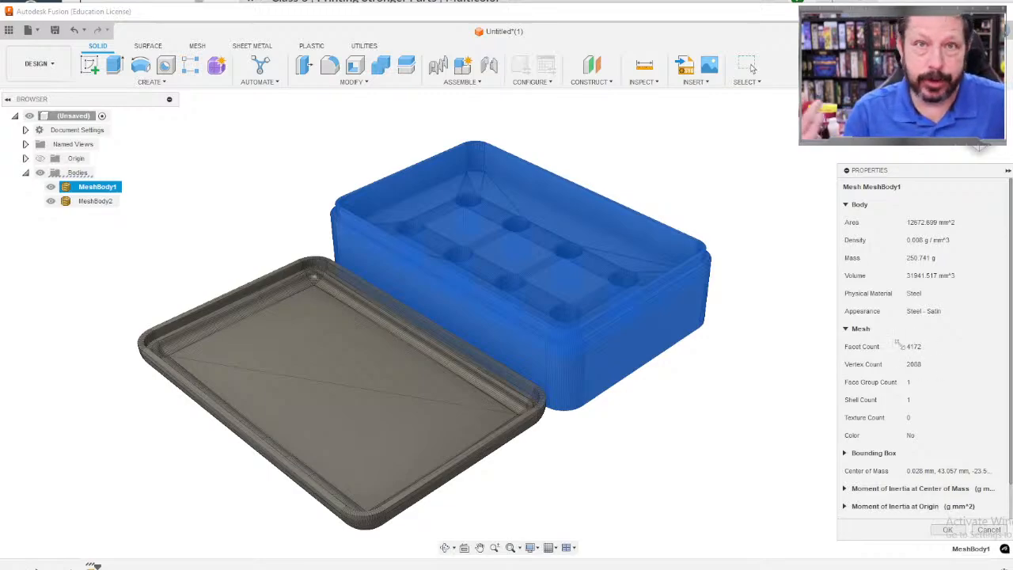
click(713, 468)
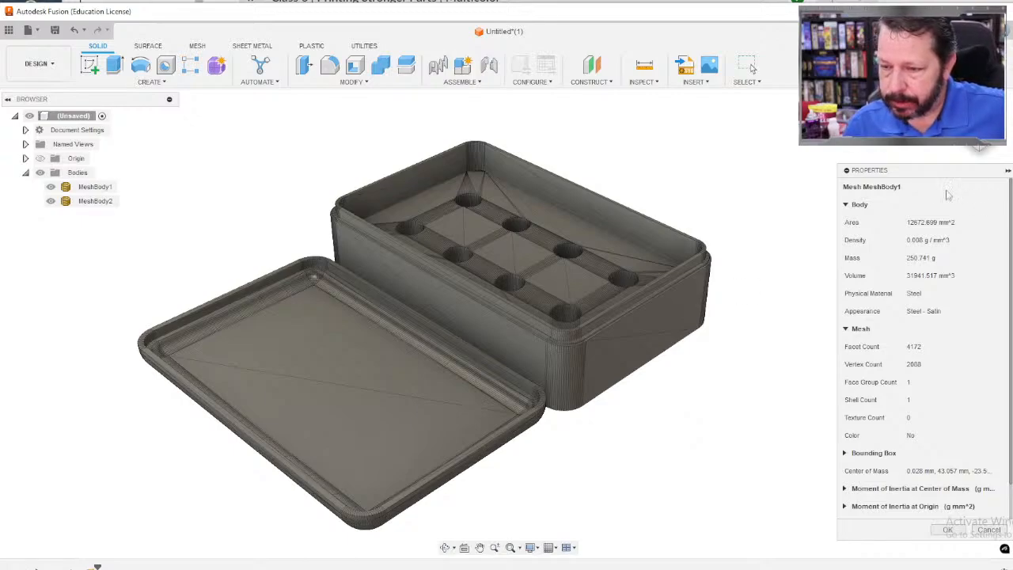
click(1007, 172)
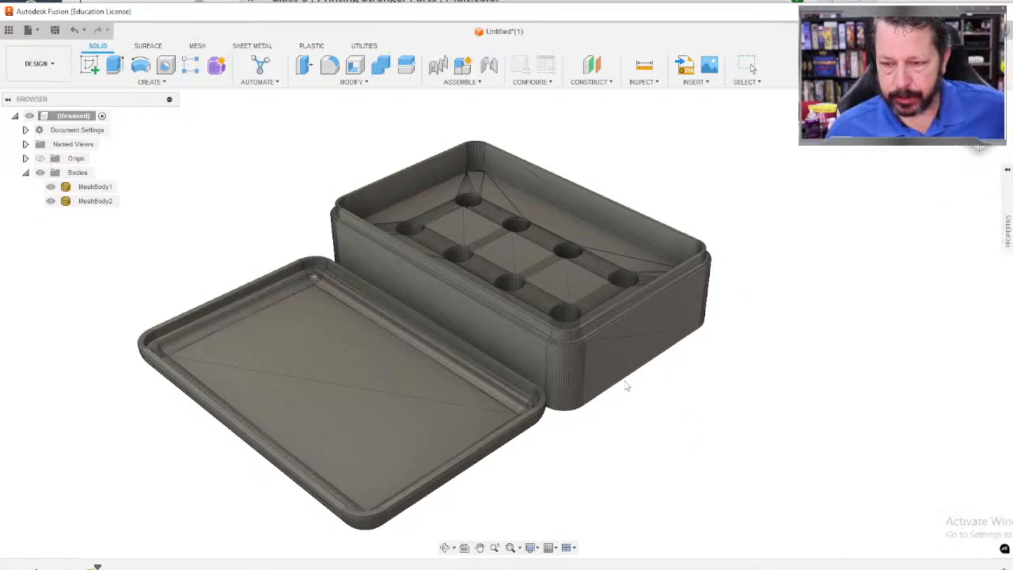
Section the box and lid at the YZ plane, examine the hollow interior around the hole cylinders, and discard the section analysis.
click(651, 83)
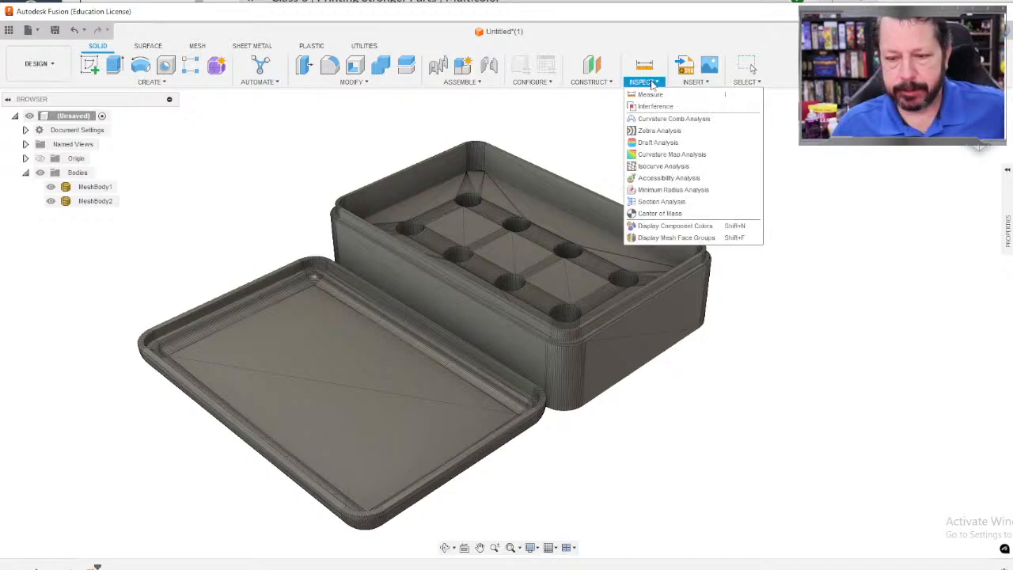
click(661, 201)
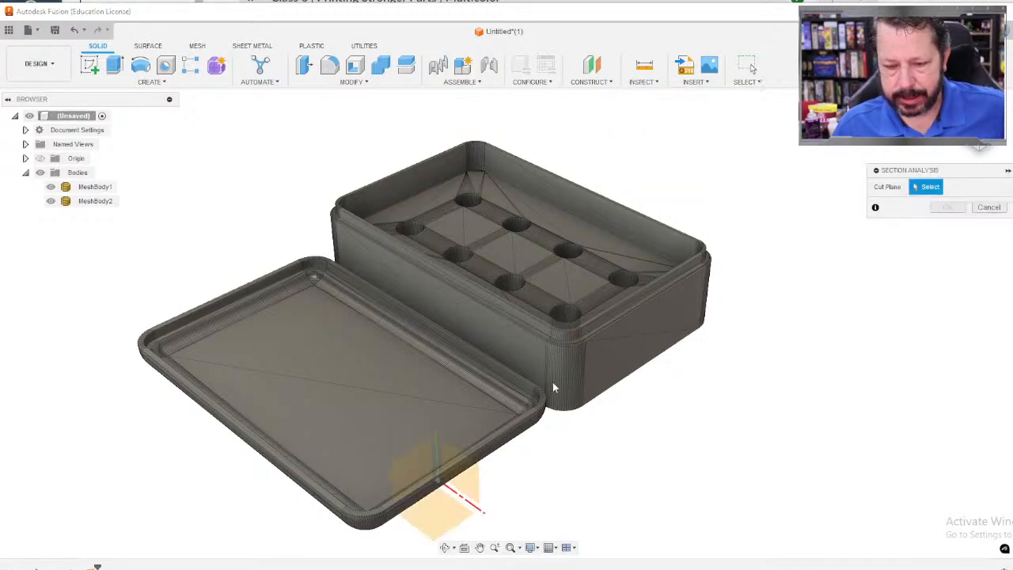
click(415, 460)
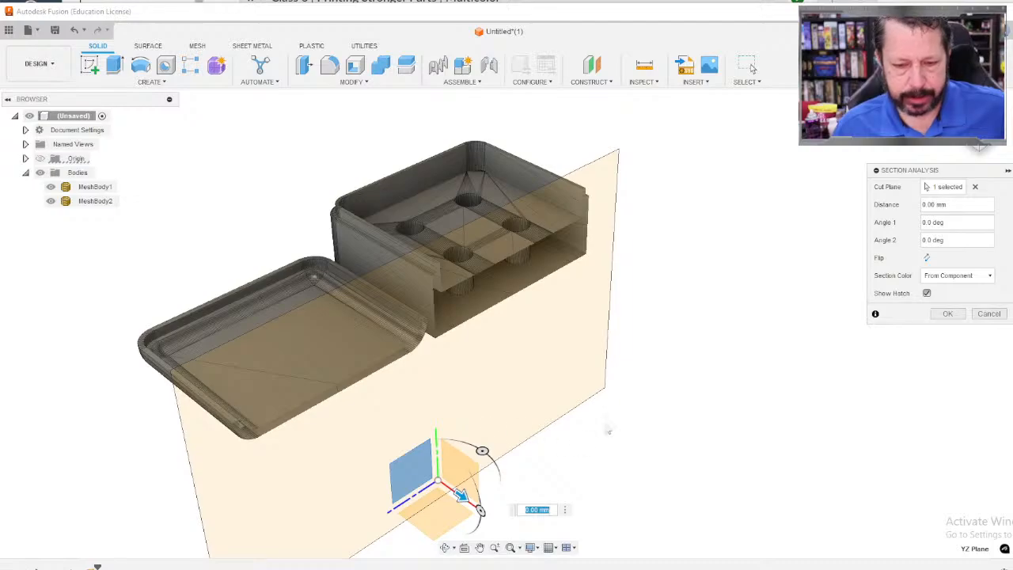
scroll(511, 315, down, 3)
scroll(525, 235, up, 7)
shift+middle_drag(708, 430, 689, 380)
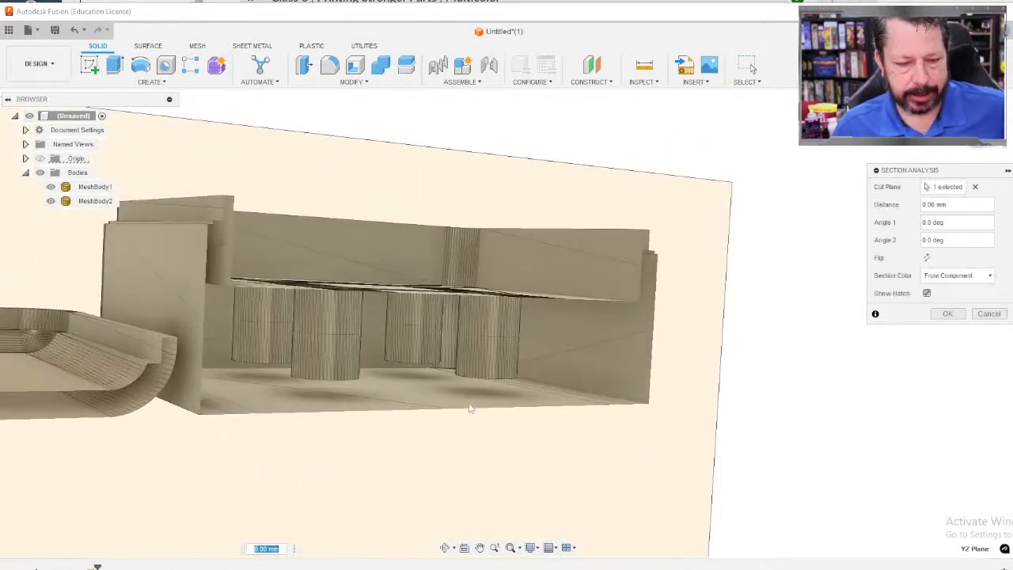
scroll(227, 198, up, 6)
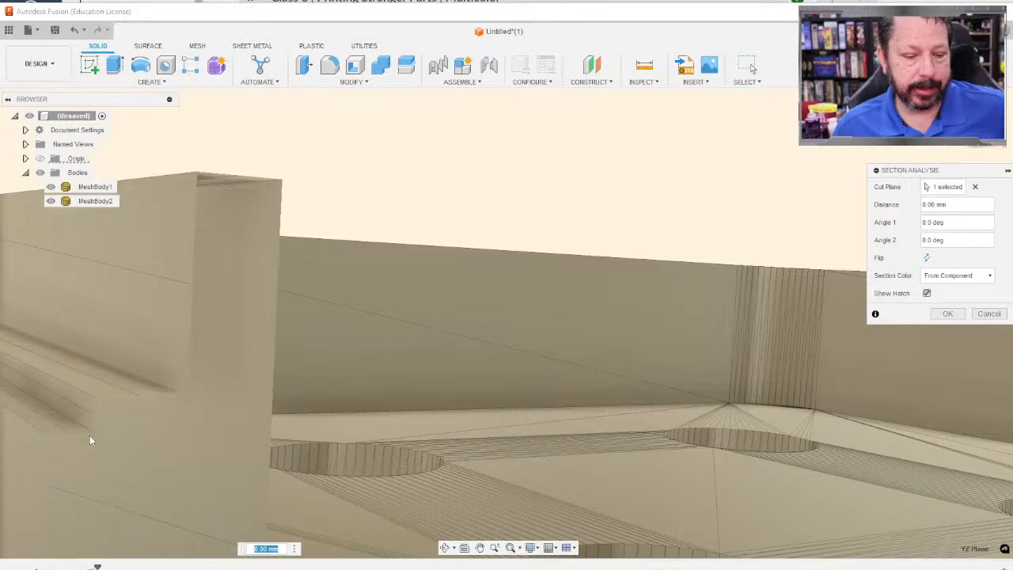
scroll(205, 403, down, 8)
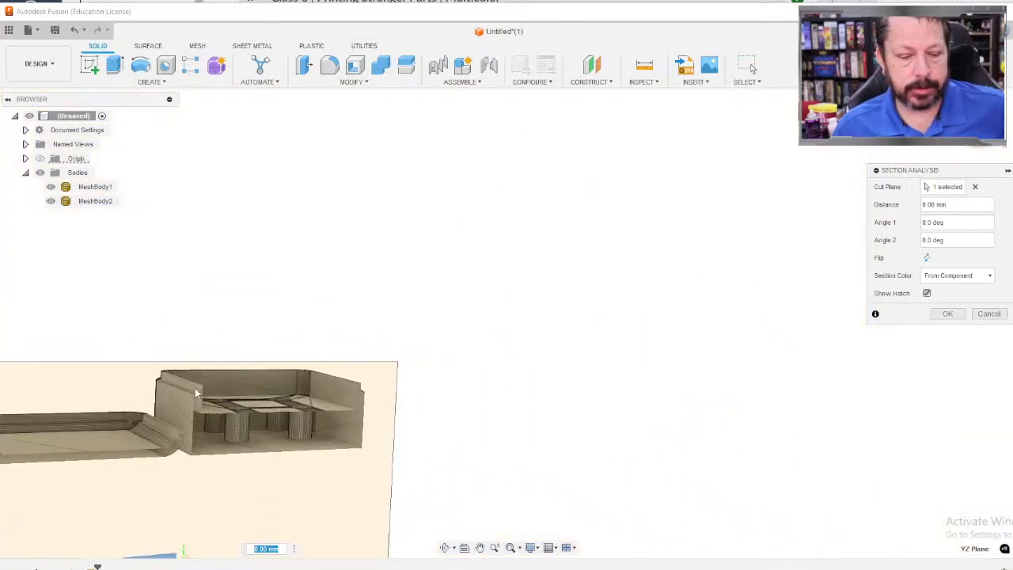
middle_drag(200, 393, 454, 292)
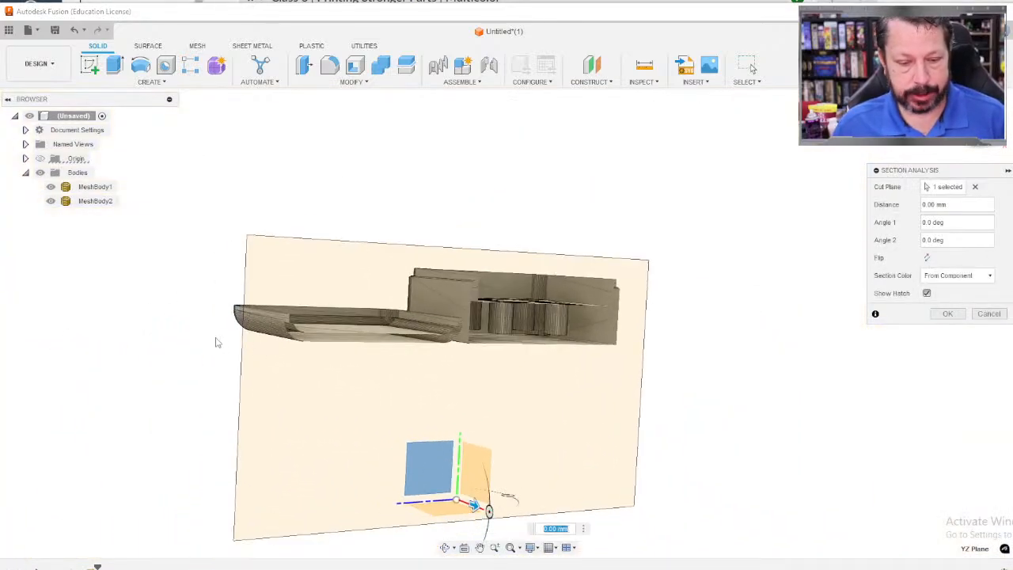
shift+middle_drag(217, 341, 254, 375)
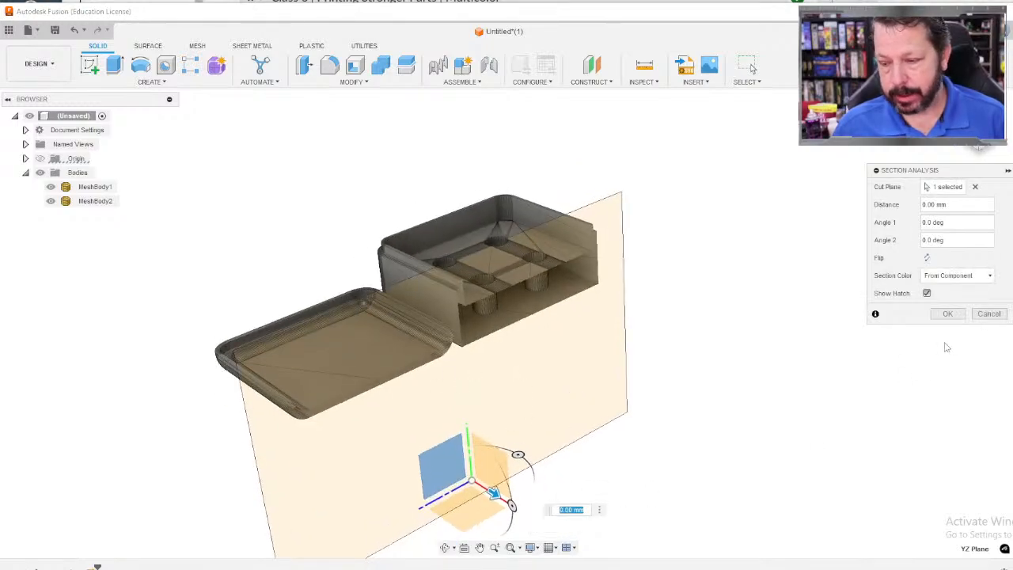
click(988, 314)
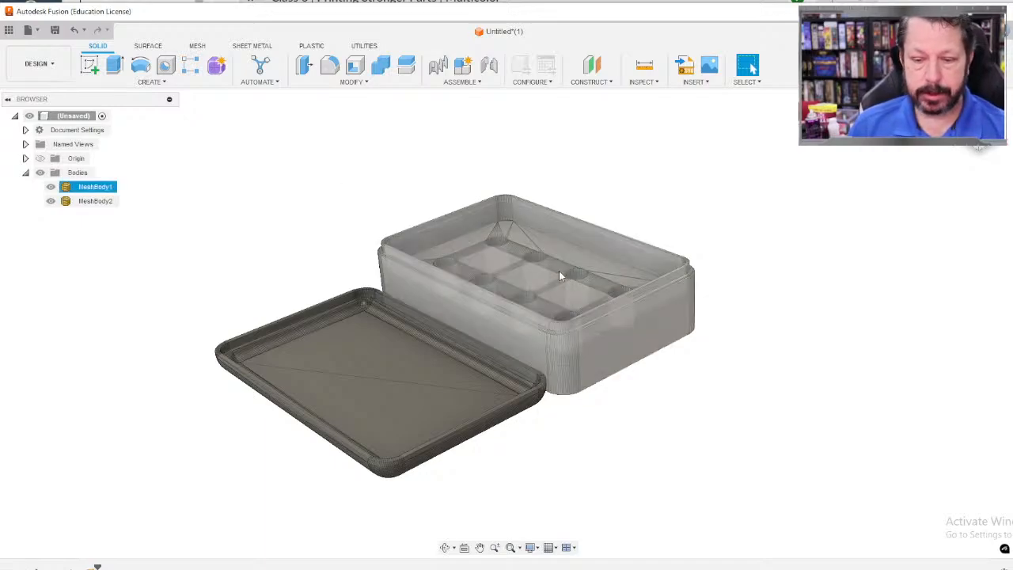
Examine the holes of the box mesh up close, select the box body, display the mesh tools, and clear the selection.
scroll(558, 270, down, 4)
scroll(555, 285, up, 10)
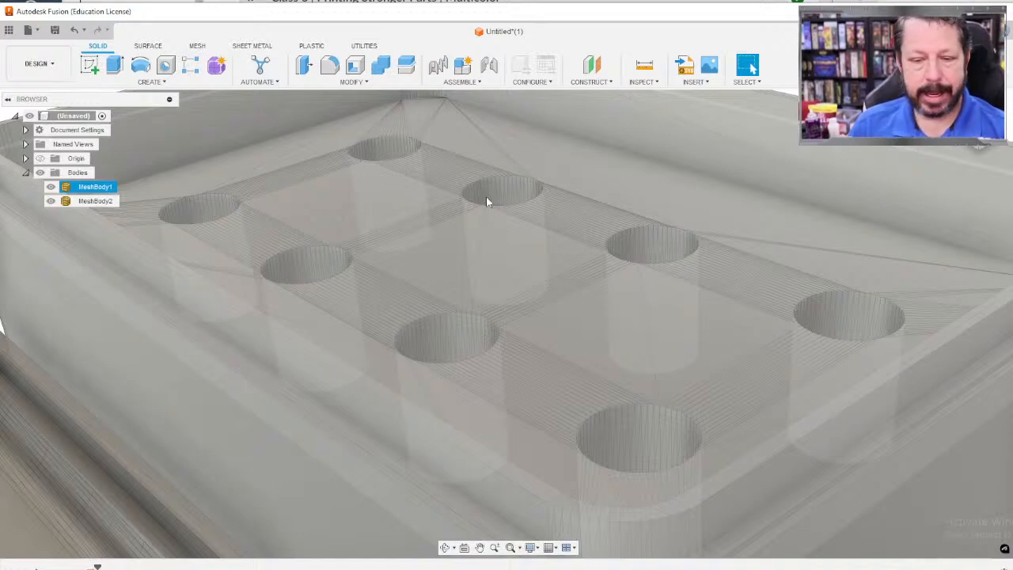
click(510, 238)
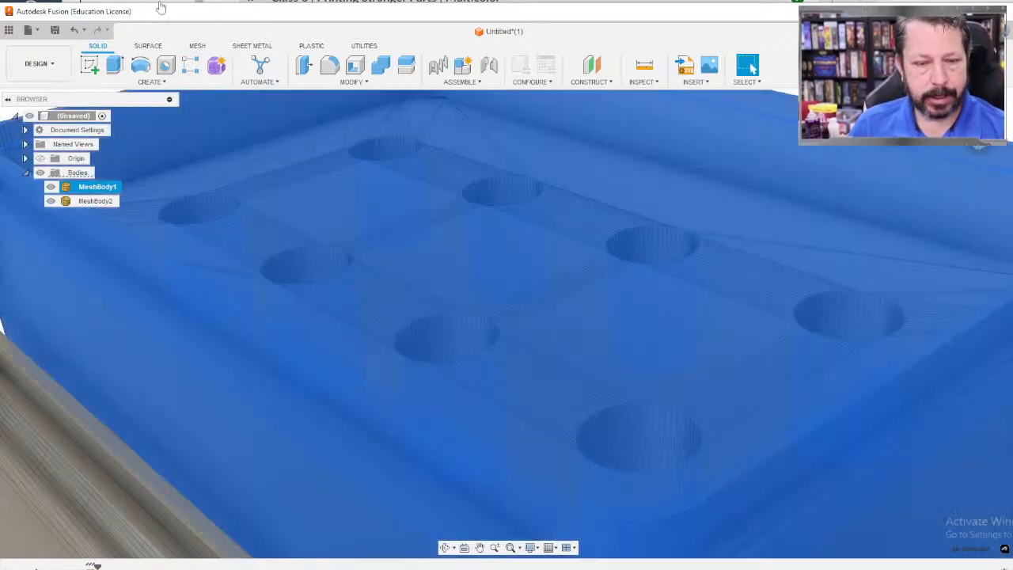
click(197, 46)
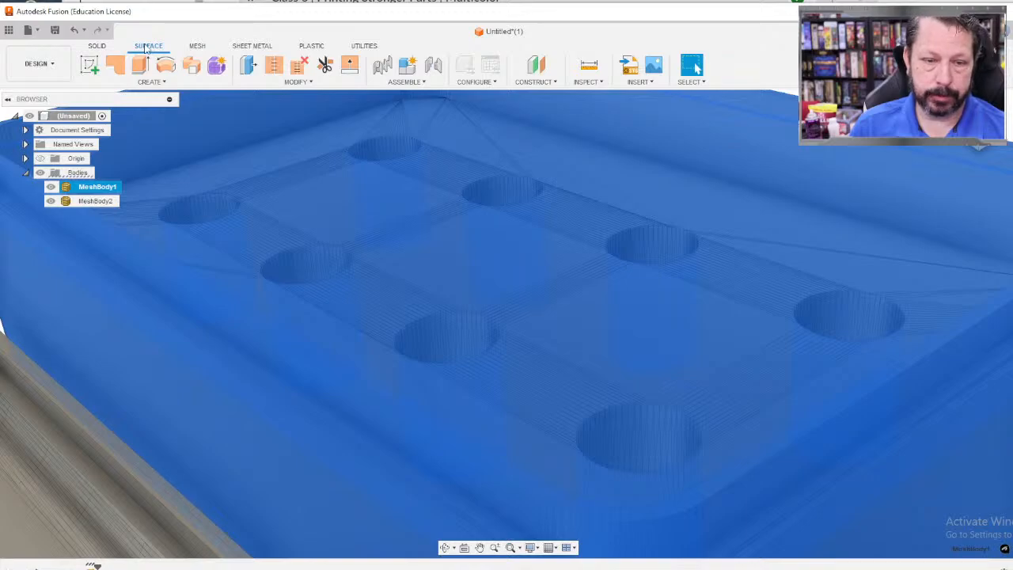
click(197, 45)
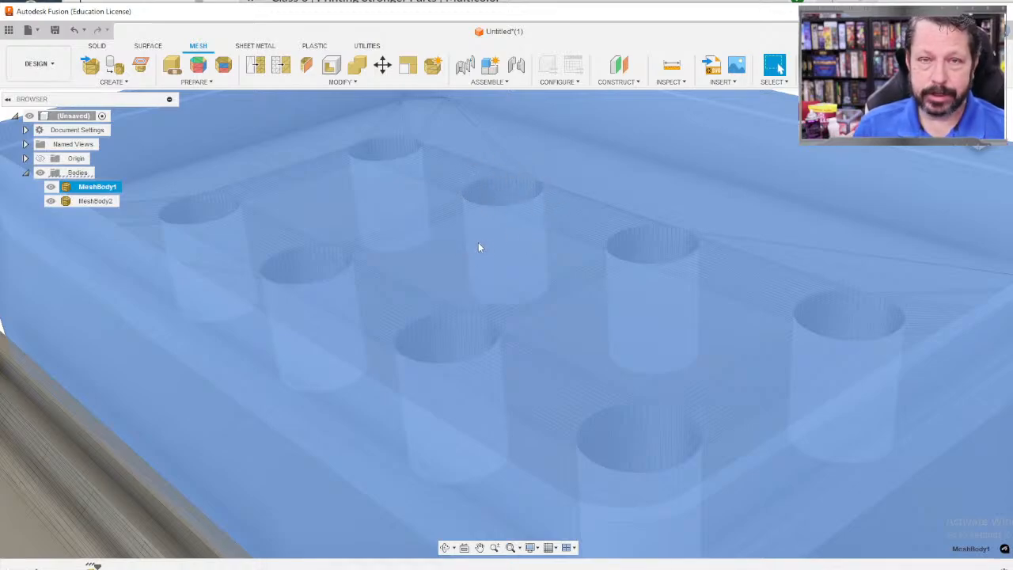
scroll(475, 243, down, 5)
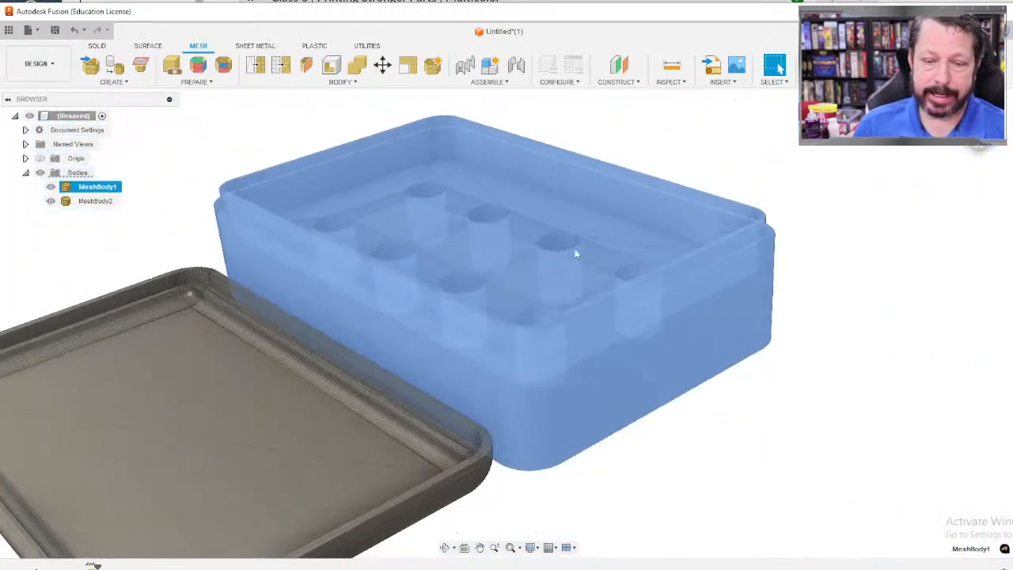
click(863, 364)
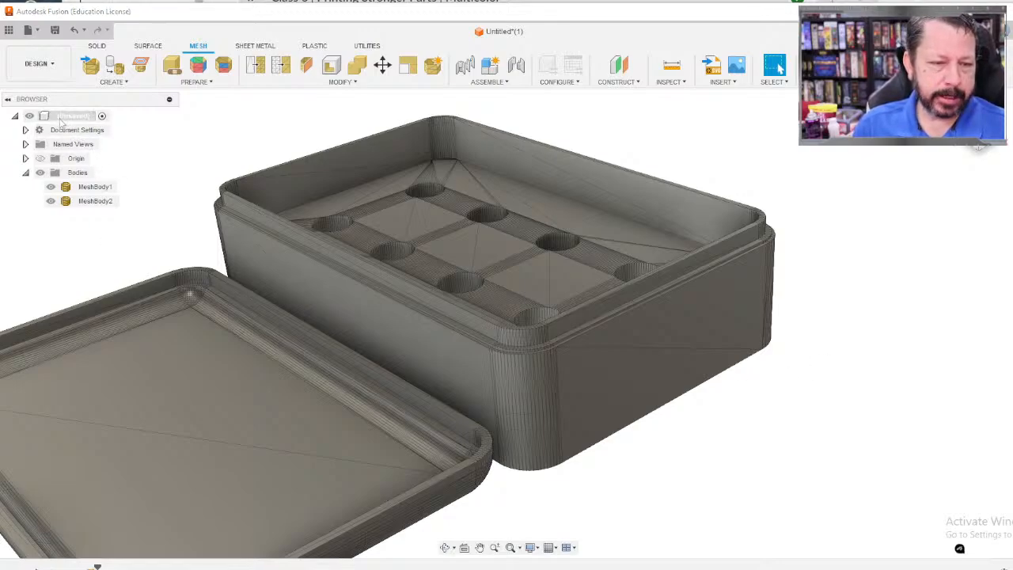
Check the root component's options for design history capture, and move the application window up to expose the timeline.
right_click(63, 120)
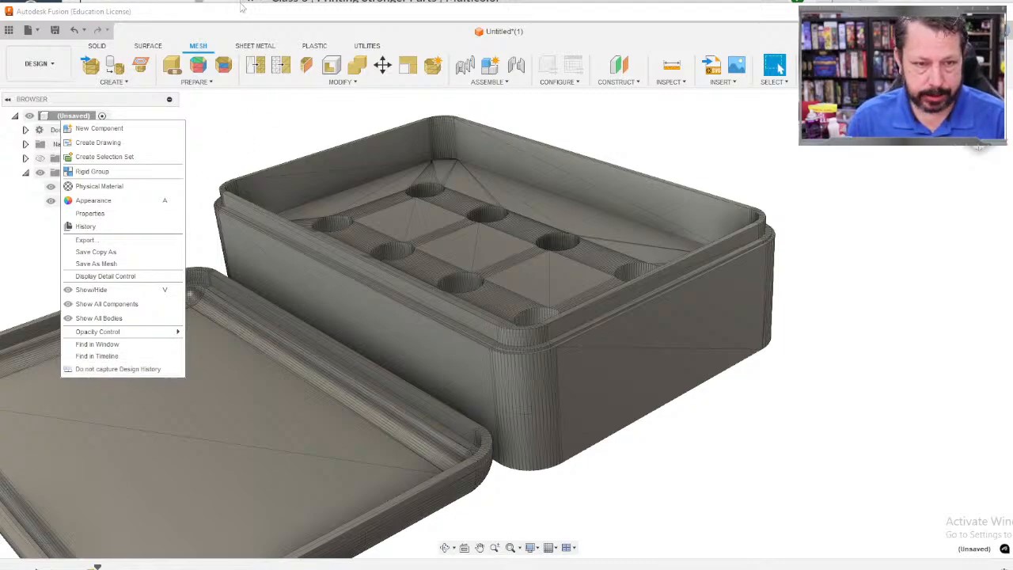
click(582, 12)
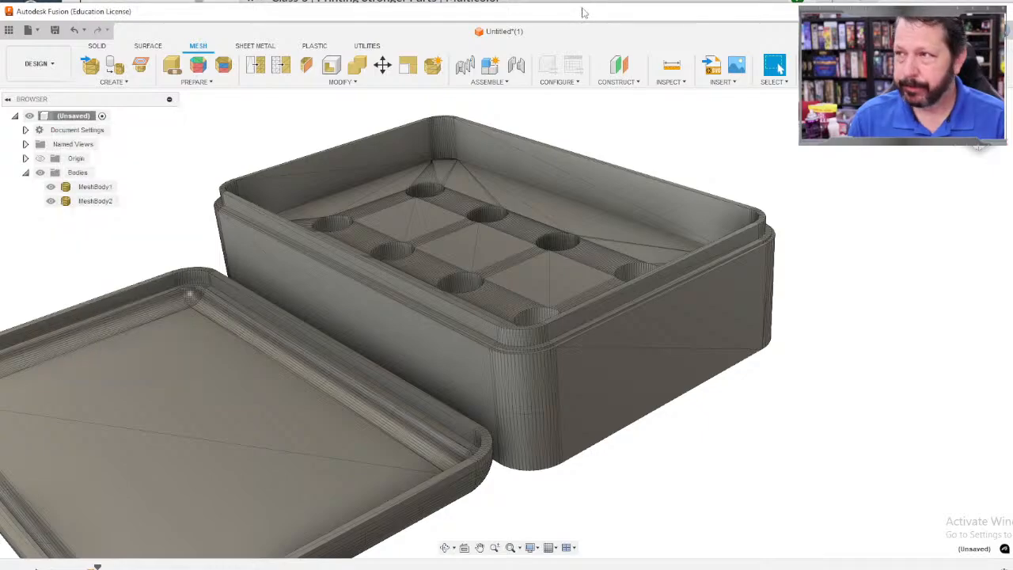
drag(582, 11, 587, 1)
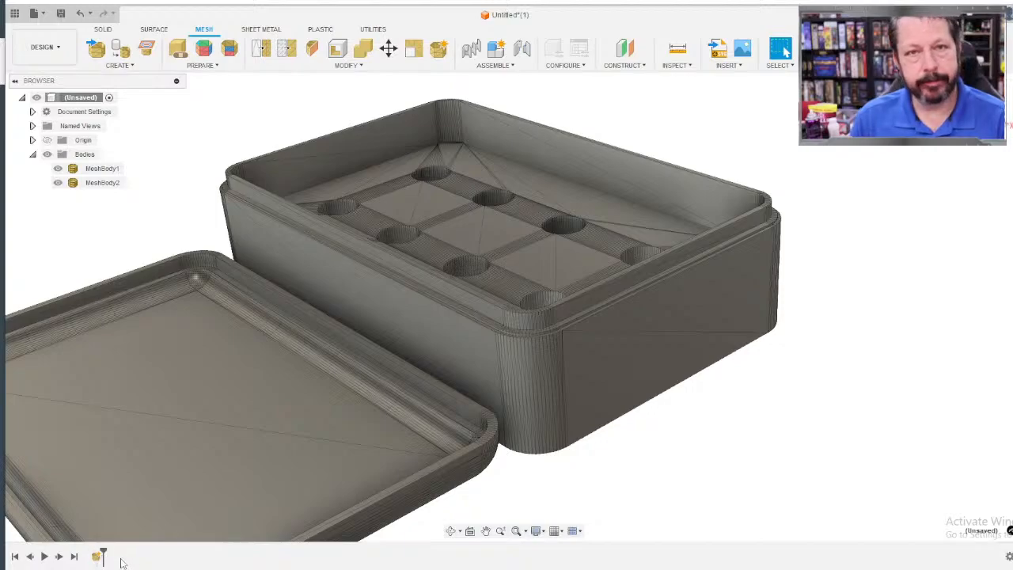
Review where design history capture can be turned off for the root component, and locate the mesh insertion in the timeline.
click(57, 436)
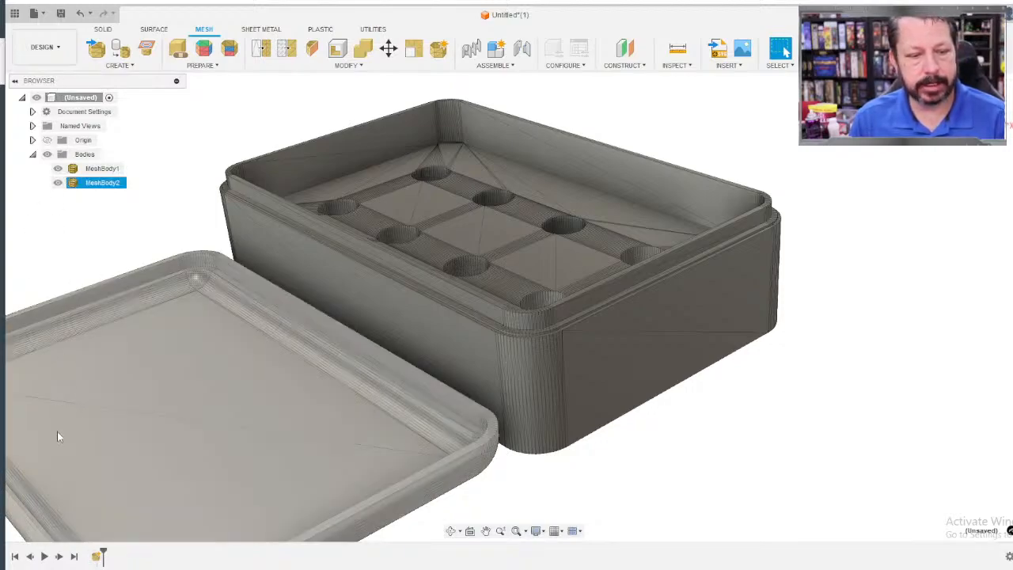
key(Escape)
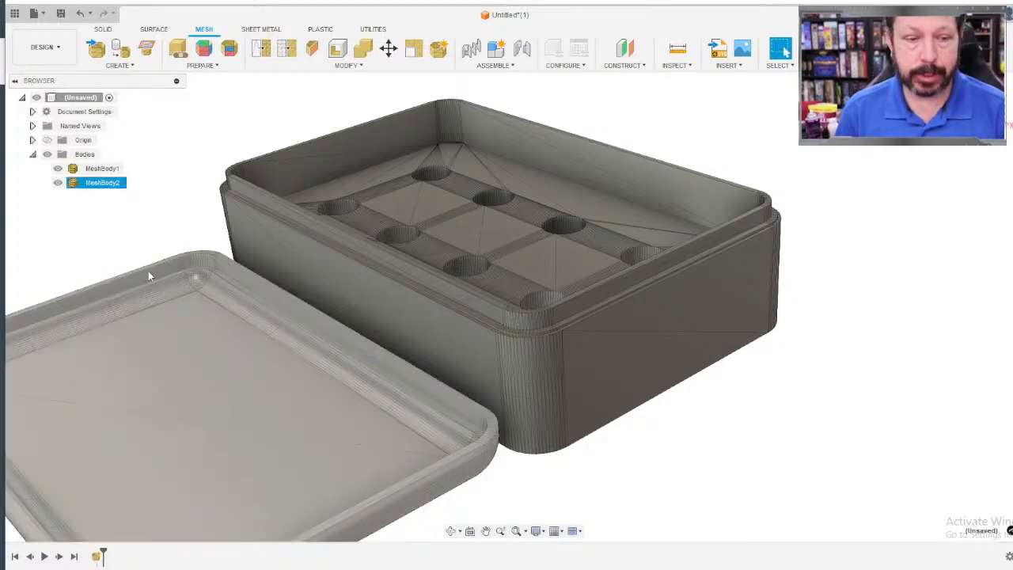
right_click(75, 99)
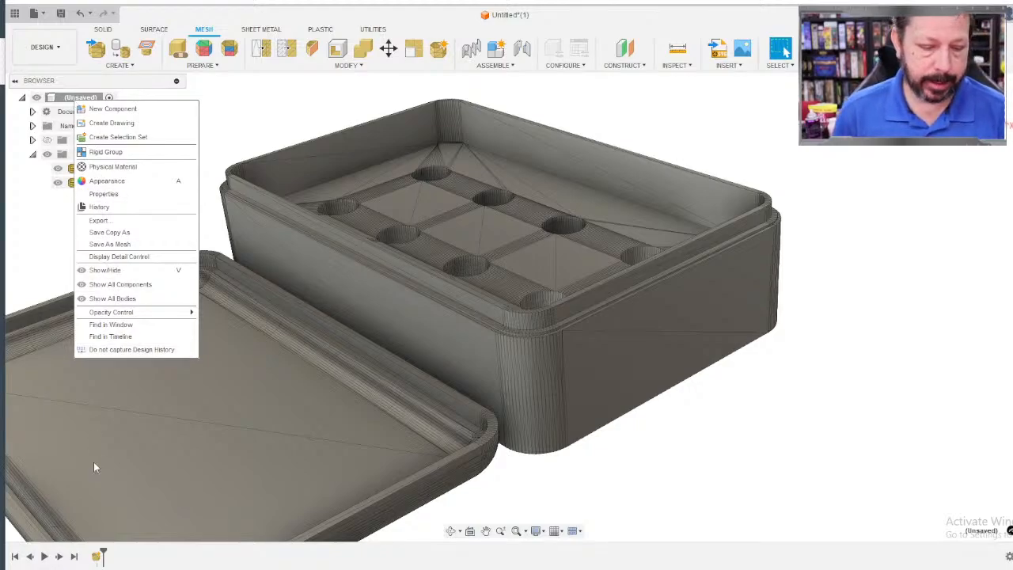
click(97, 555)
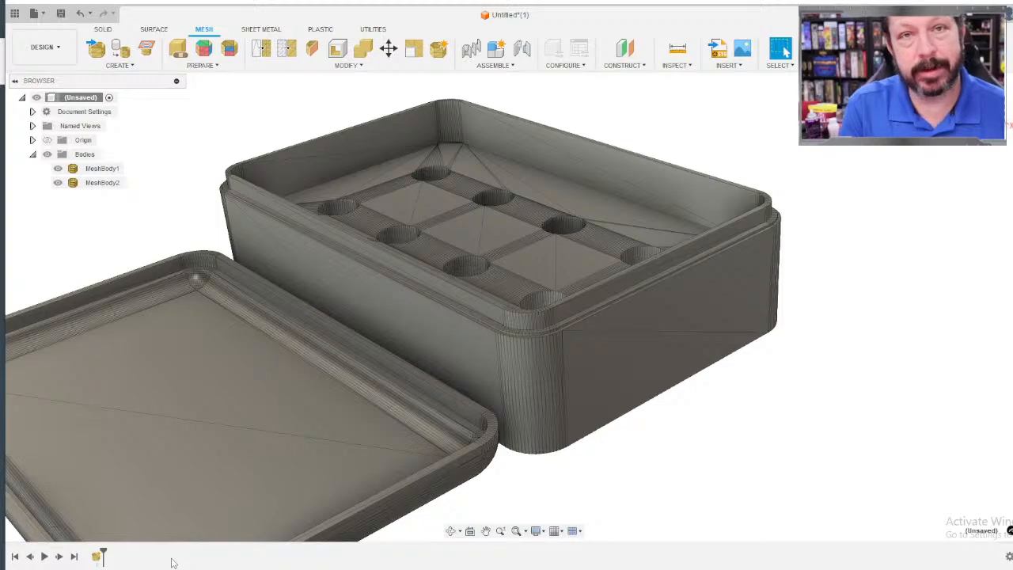
click(170, 393)
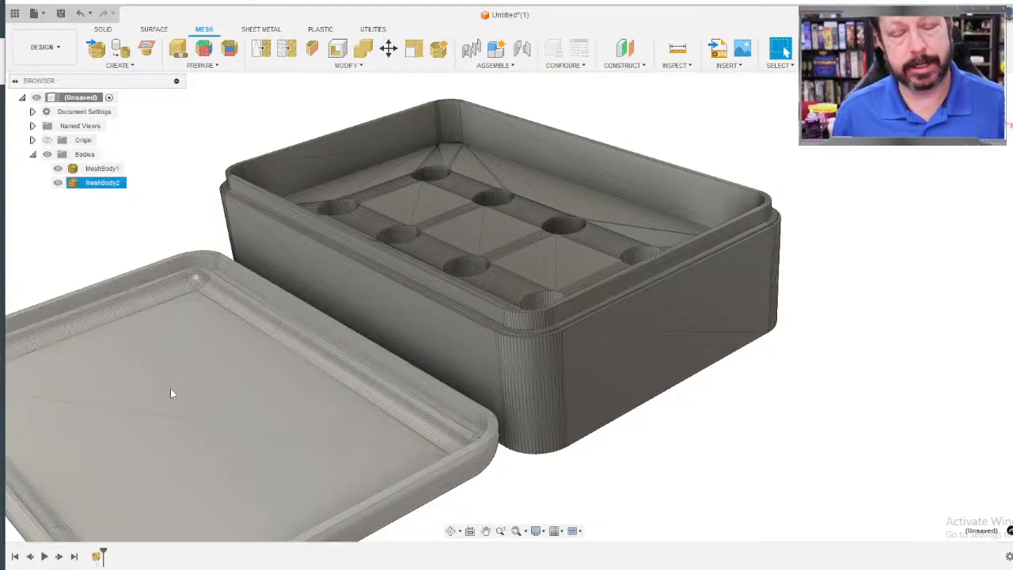
click(187, 224)
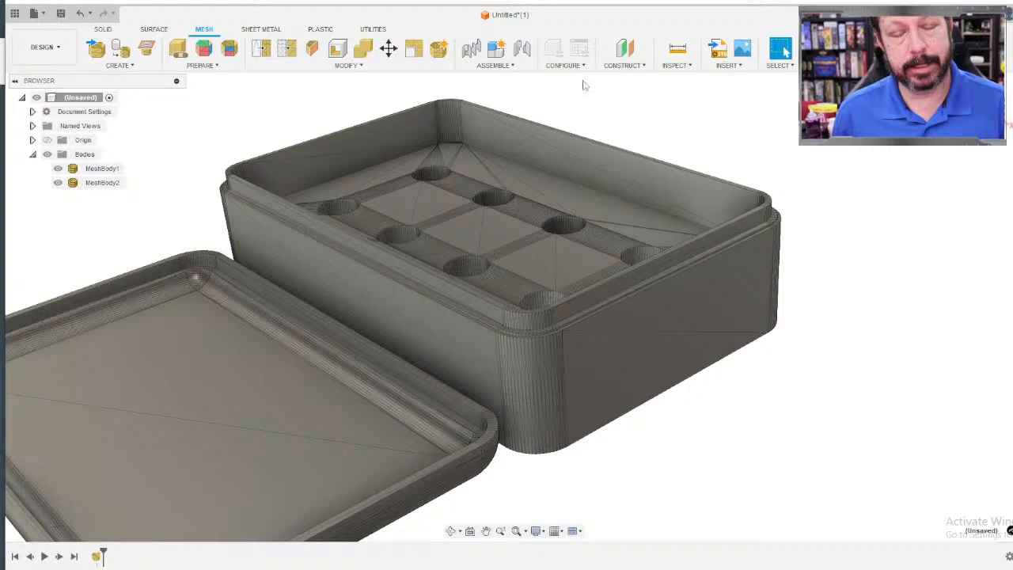
click(559, 133)
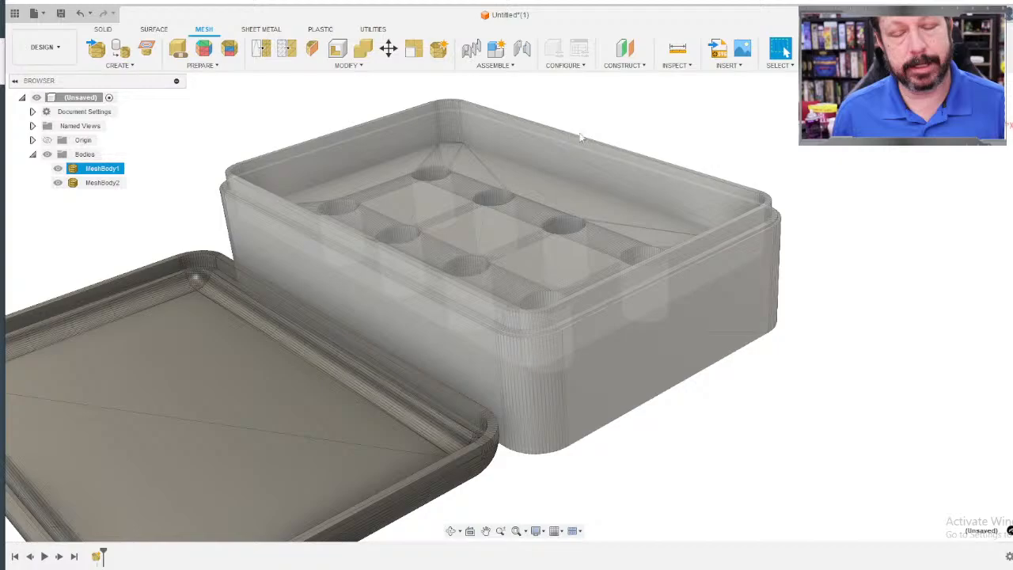
click(645, 125)
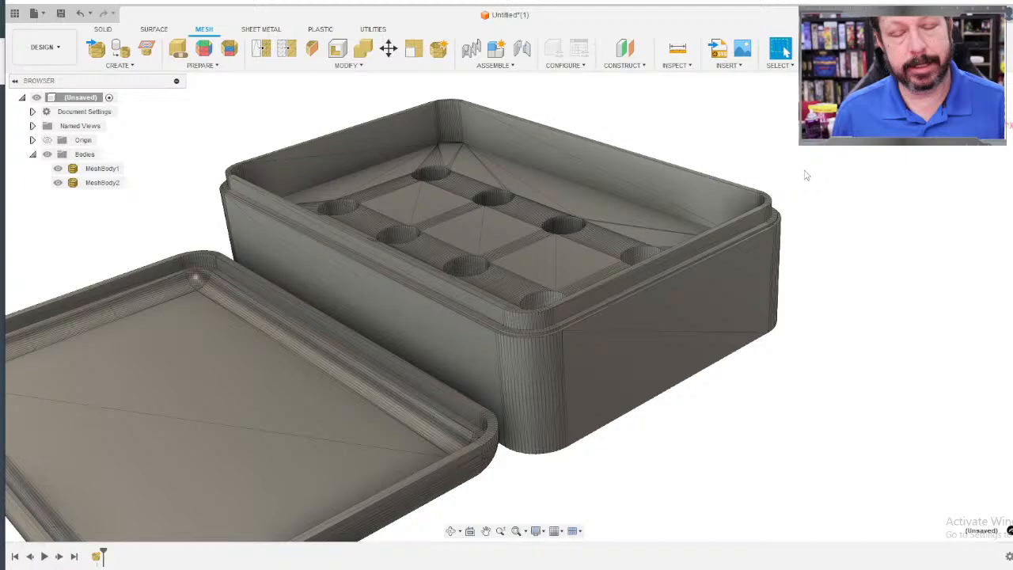
click(487, 260)
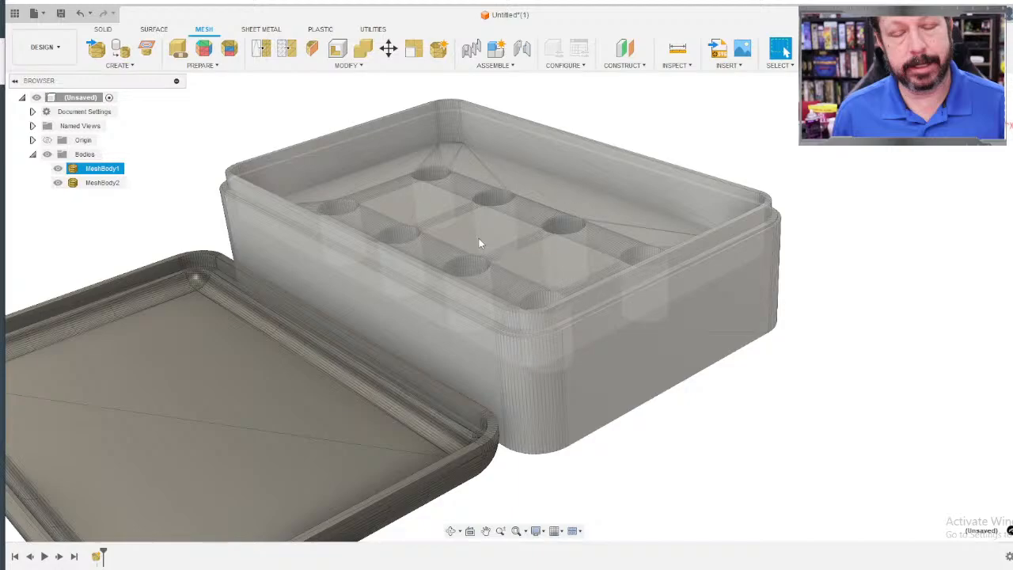
key(Escape)
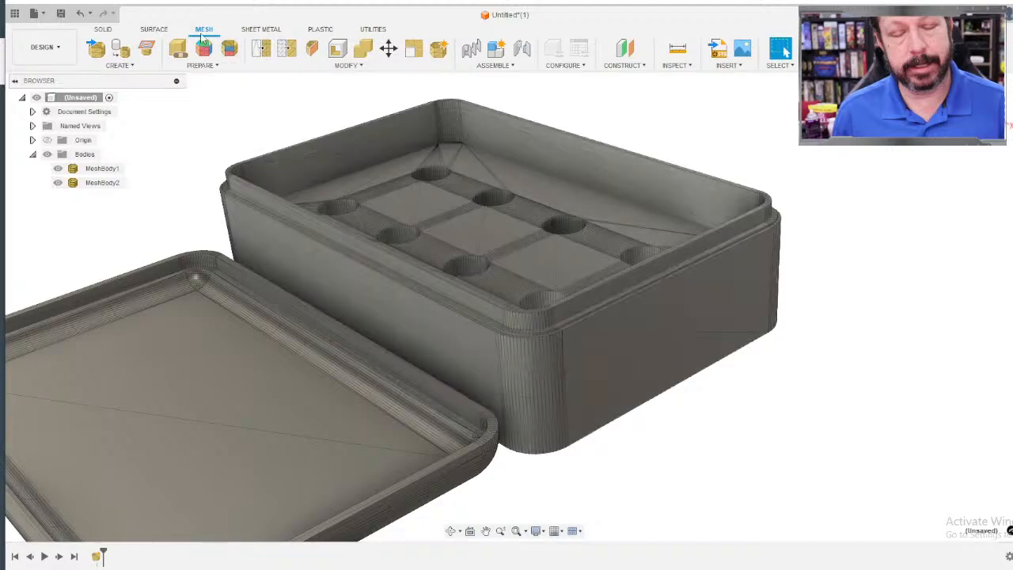
Review the mesh preparation commands, including the Generate Face Groups description, and the inspection commands, including Display Mesh Face Groups.
click(104, 30)
click(203, 30)
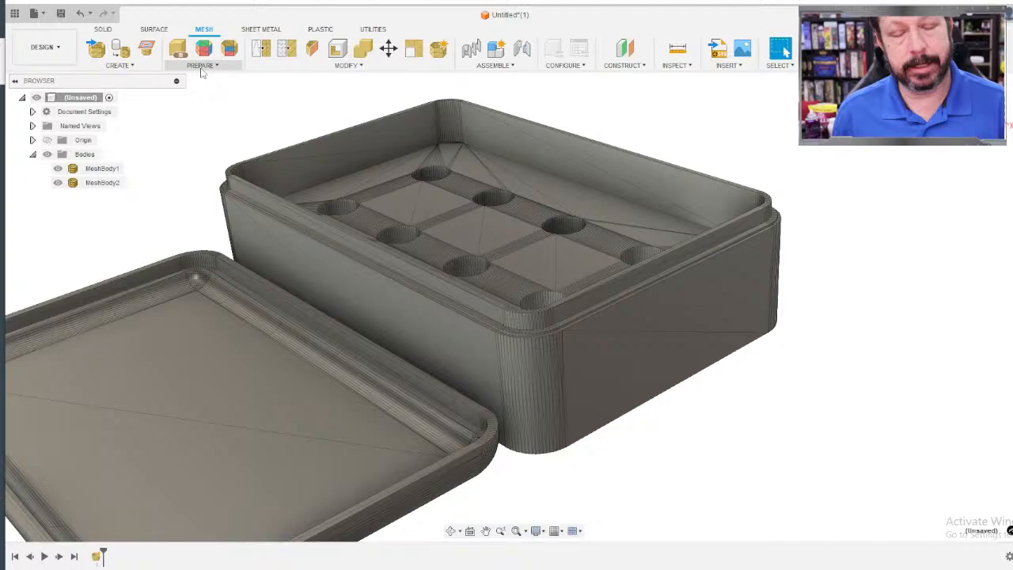
click(202, 66)
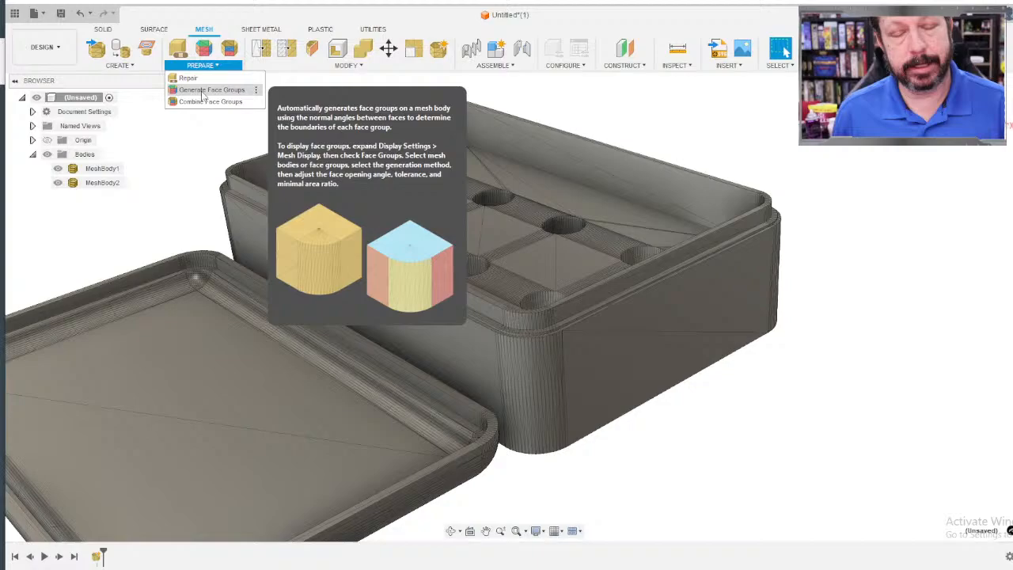
click(675, 65)
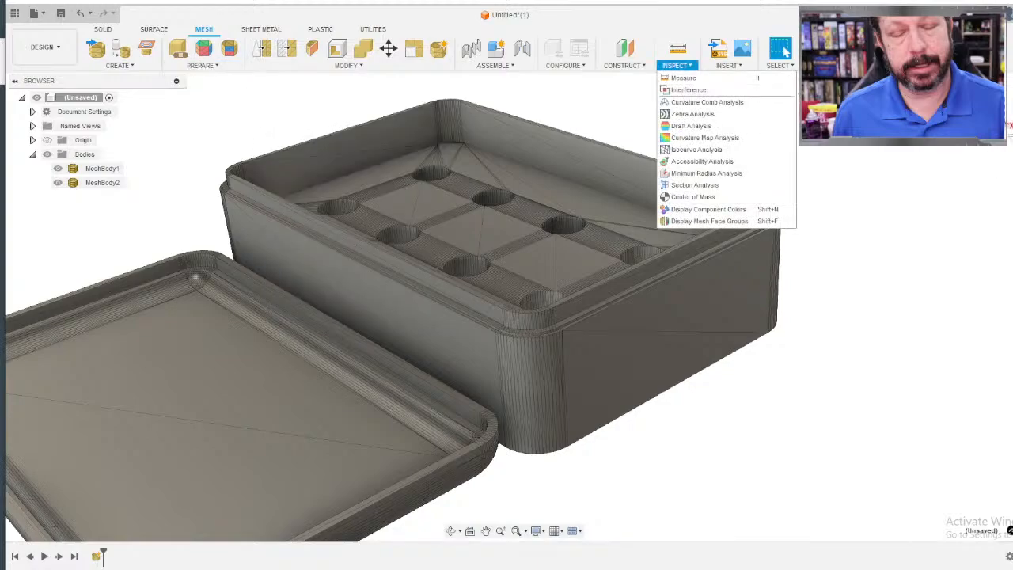
key(Escape)
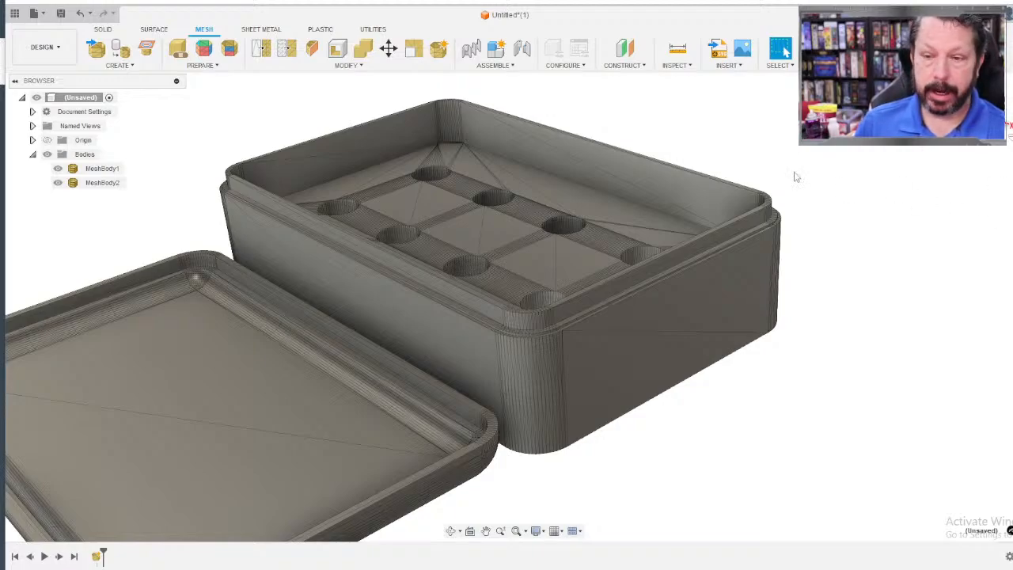
click(708, 261)
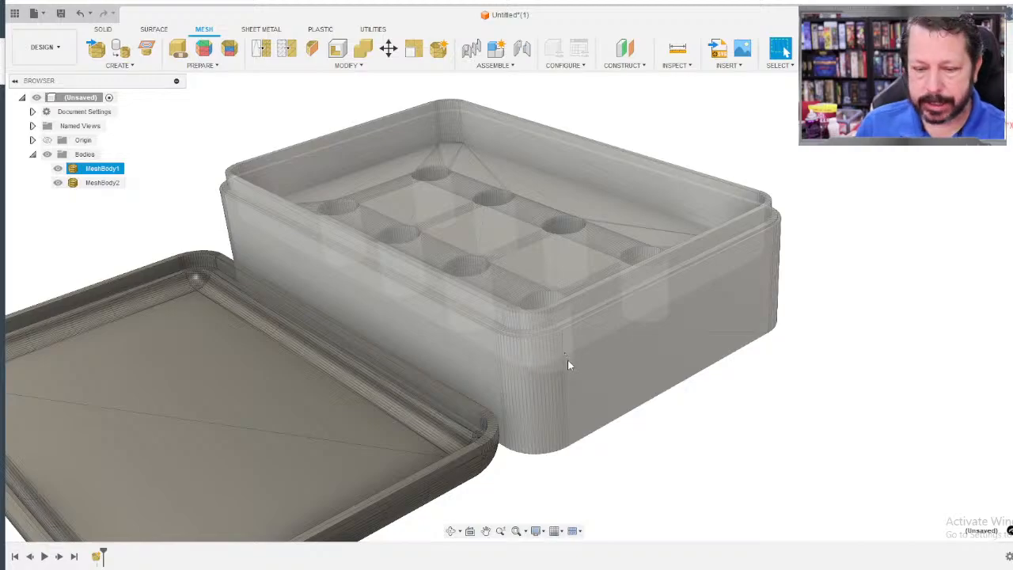
click(637, 433)
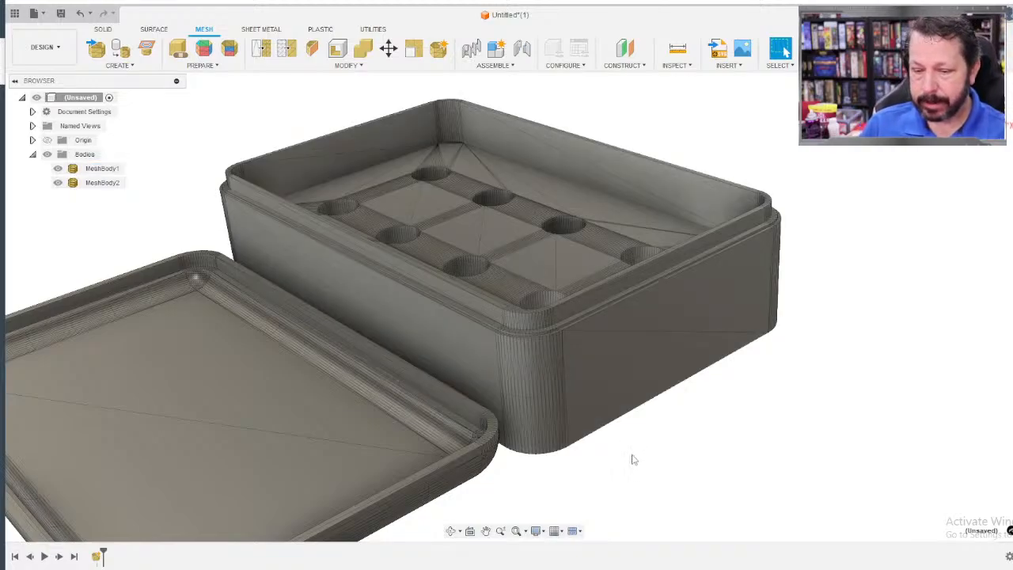
click(689, 336)
click(845, 339)
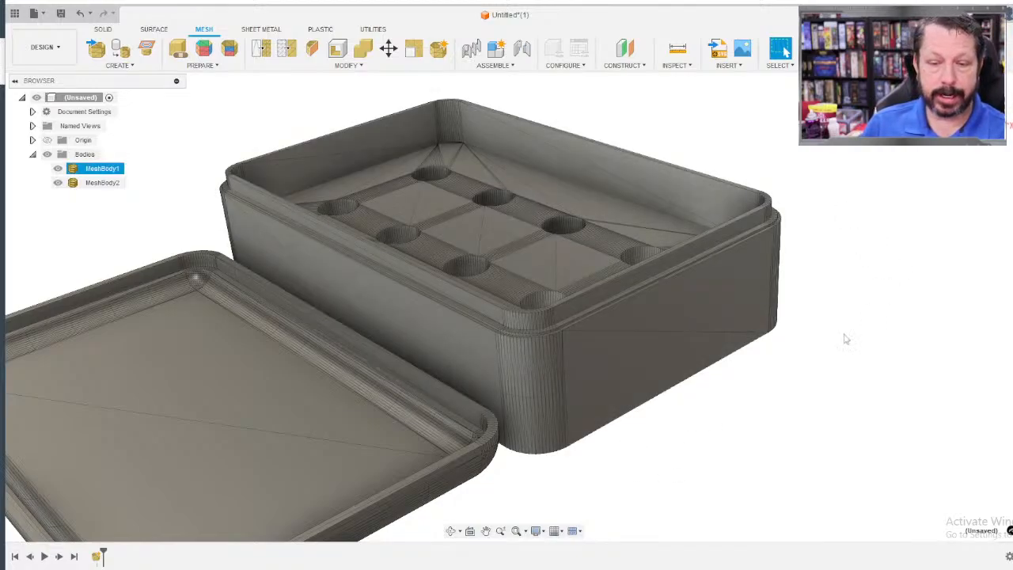
Generate face groups on the box mesh body using the Accurate type with the preview enabled.
click(204, 66)
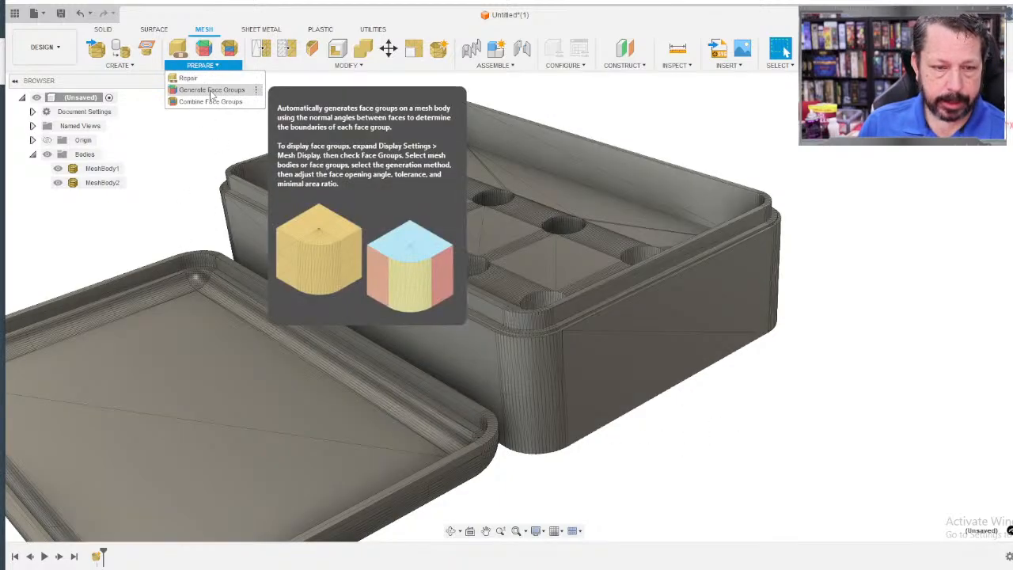
click(212, 91)
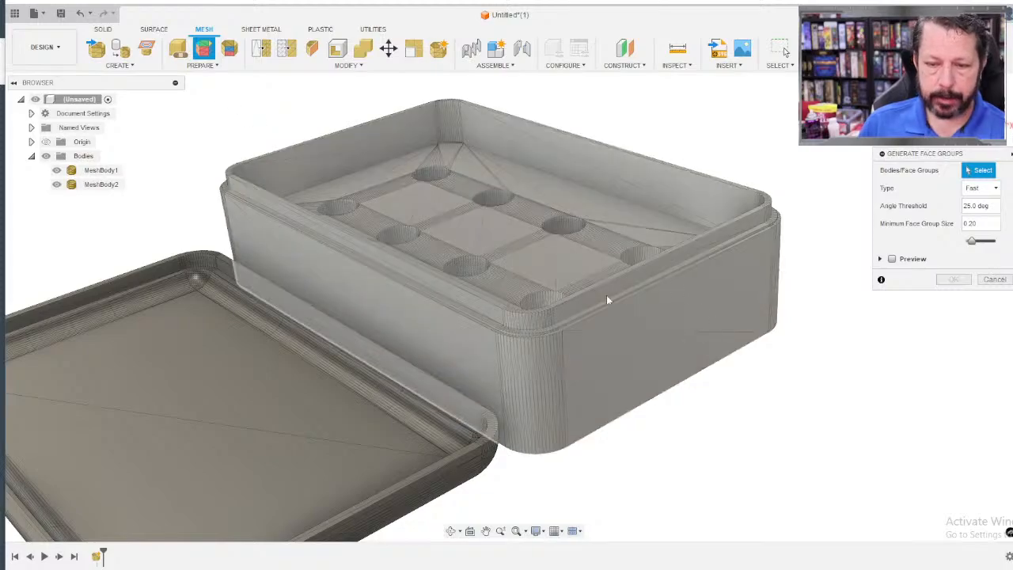
click(614, 248)
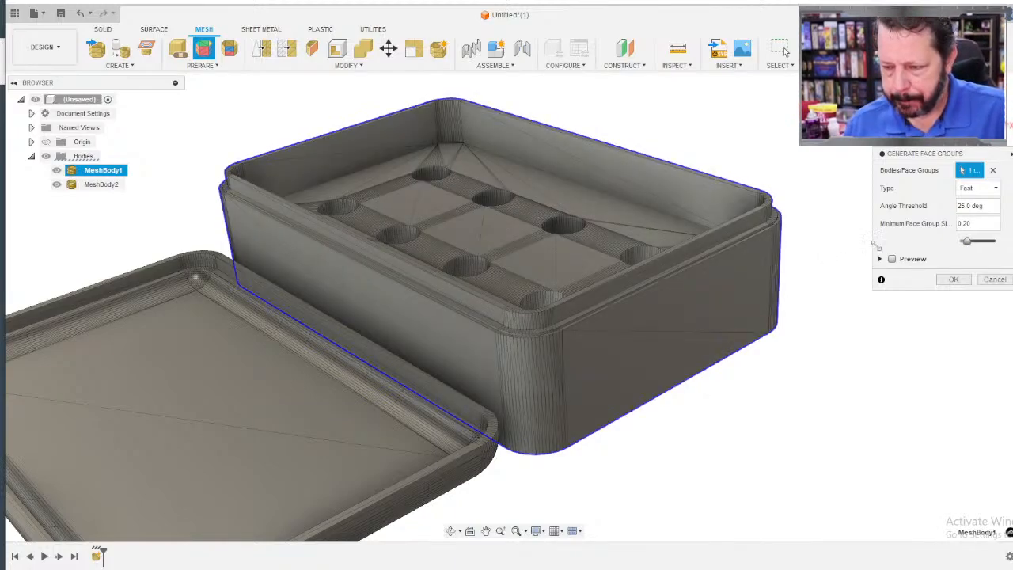
drag(940, 161, 871, 202)
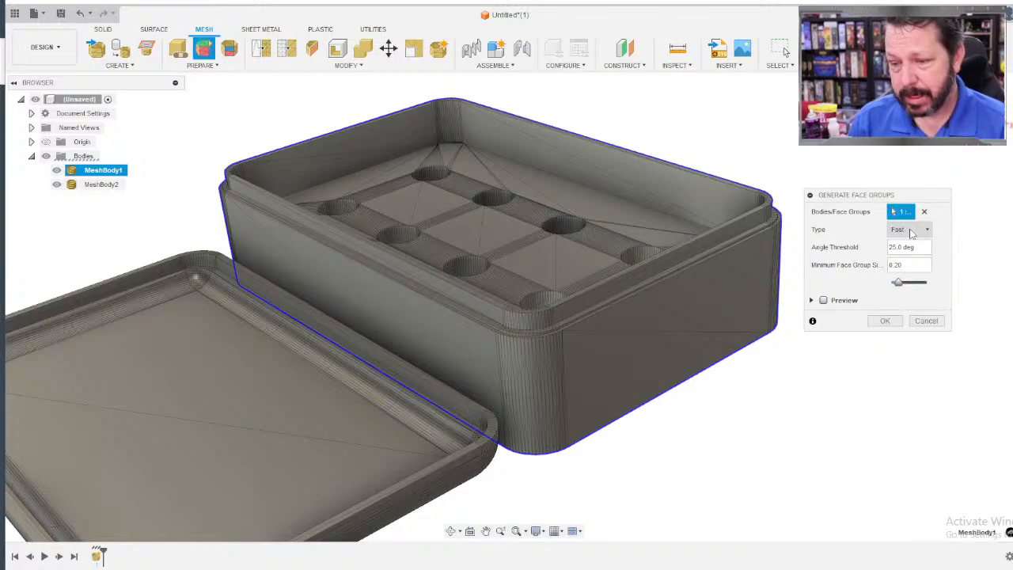
click(910, 230)
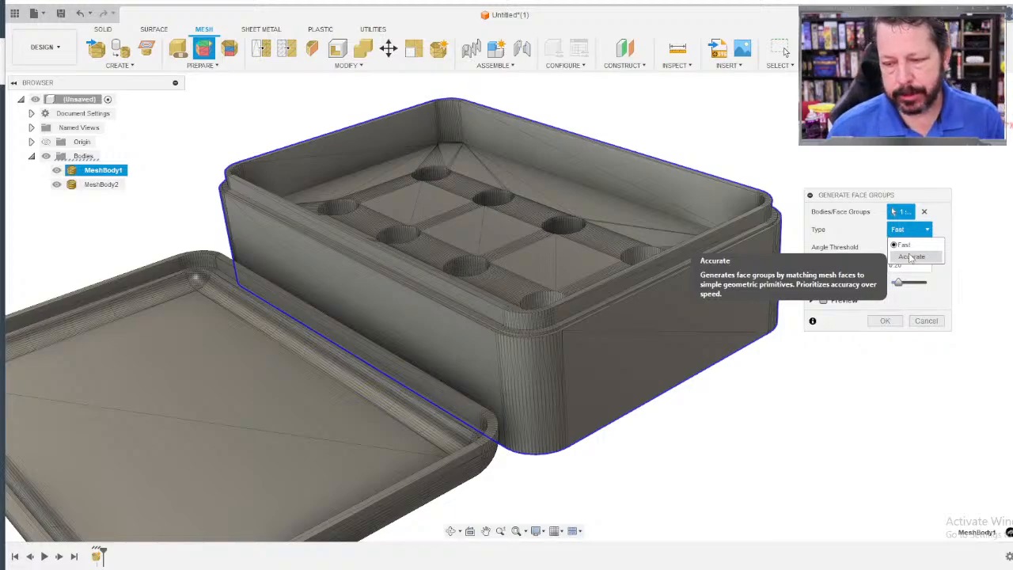
click(910, 258)
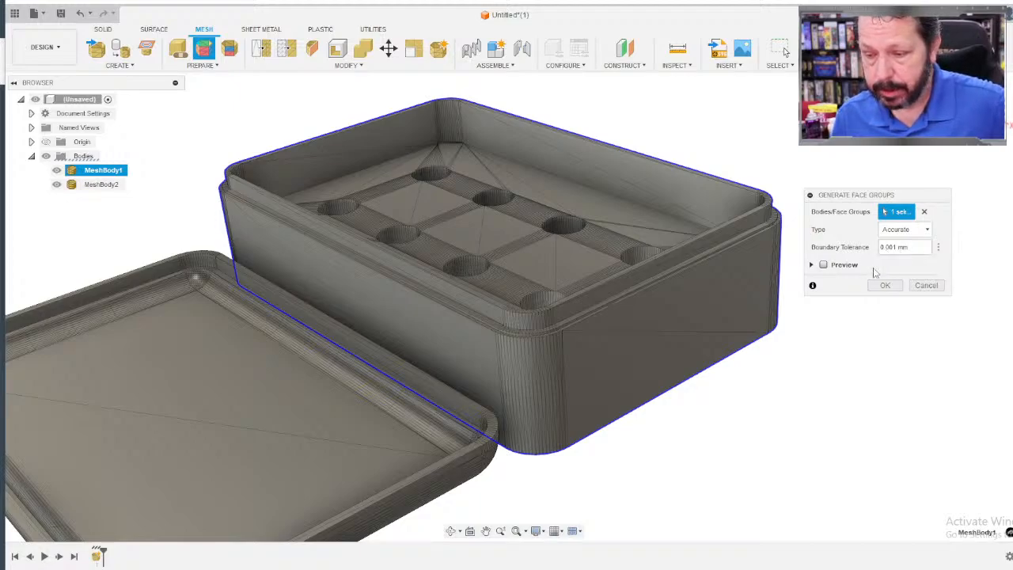
click(823, 264)
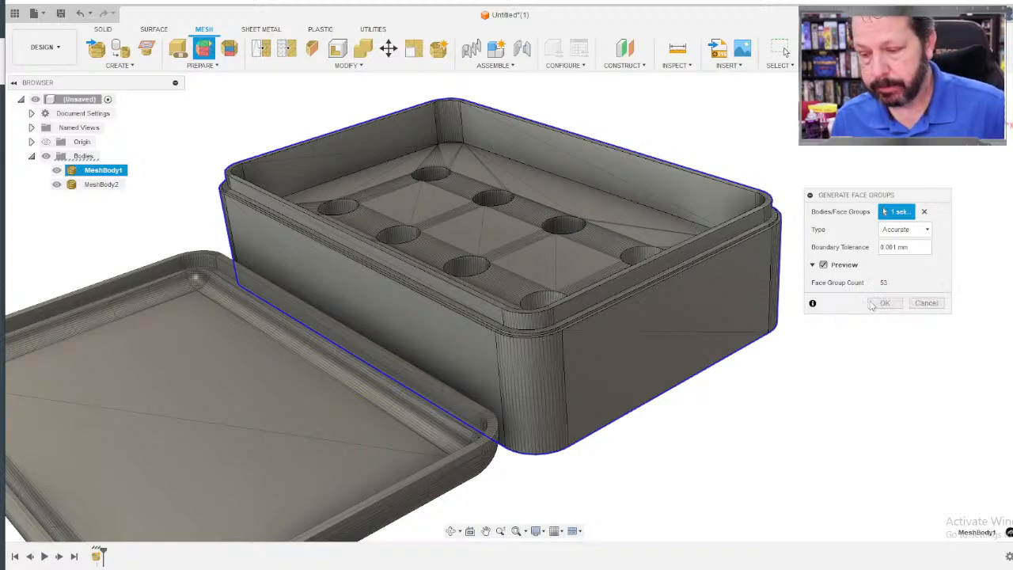
click(884, 304)
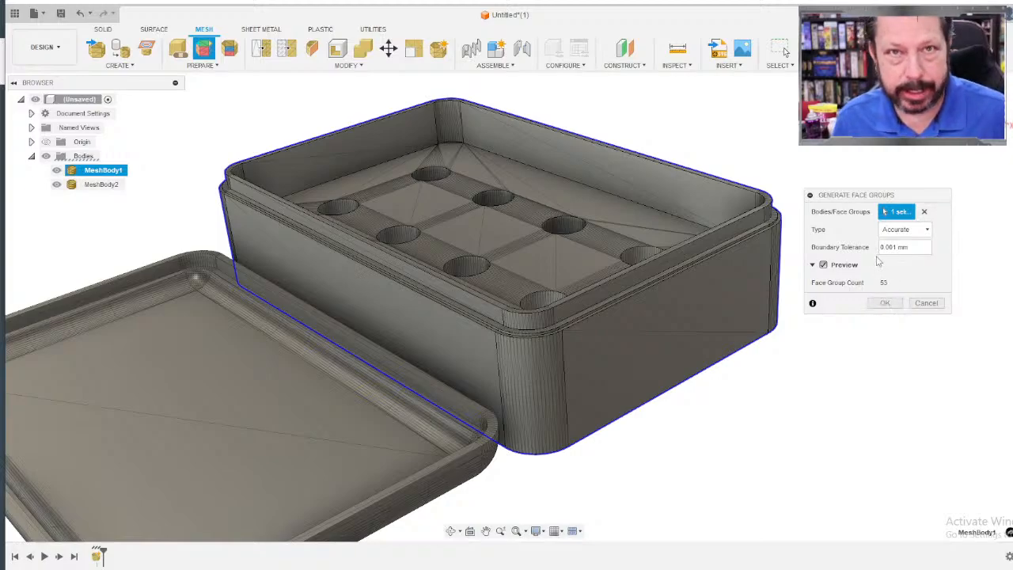
click(885, 304)
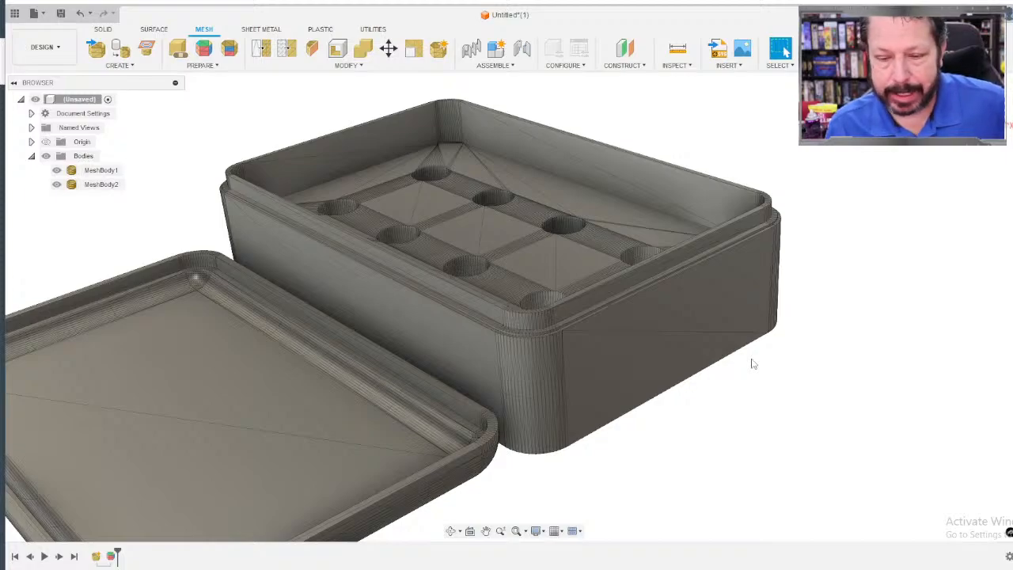
Display the mesh face groups and examine the face group colours on the lid and on the box's walls, floor and holes.
click(633, 290)
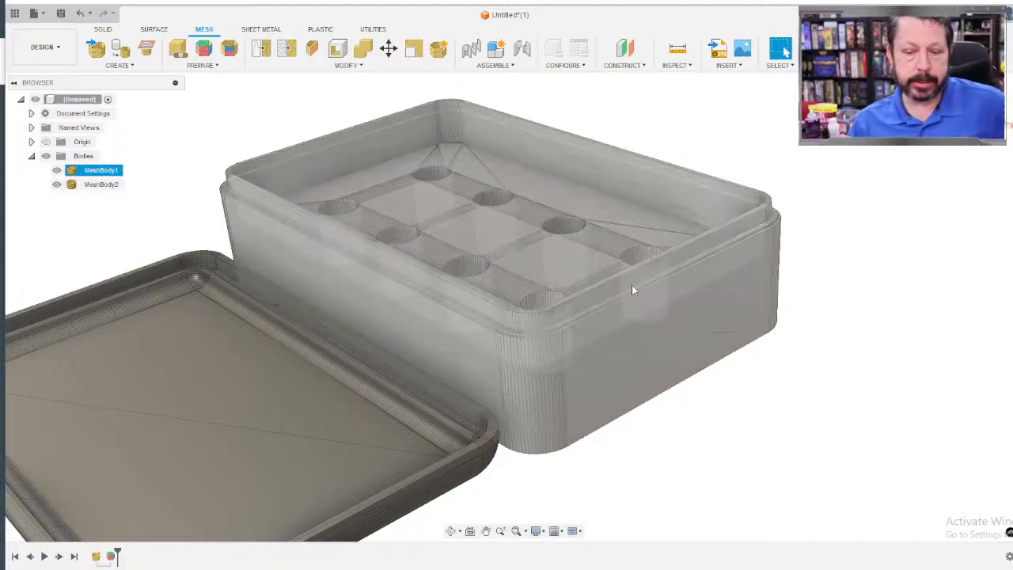
key(Escape)
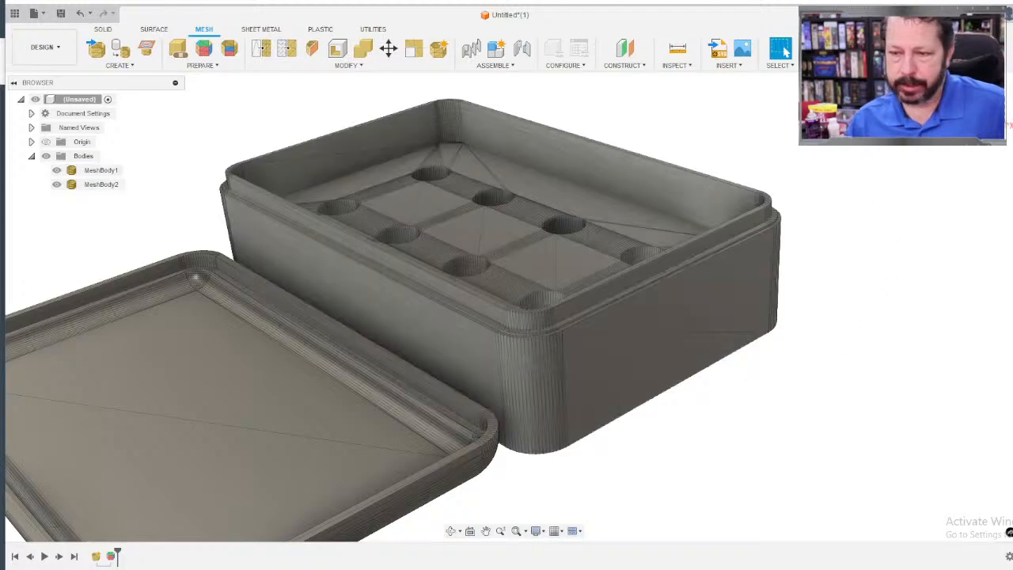
click(679, 65)
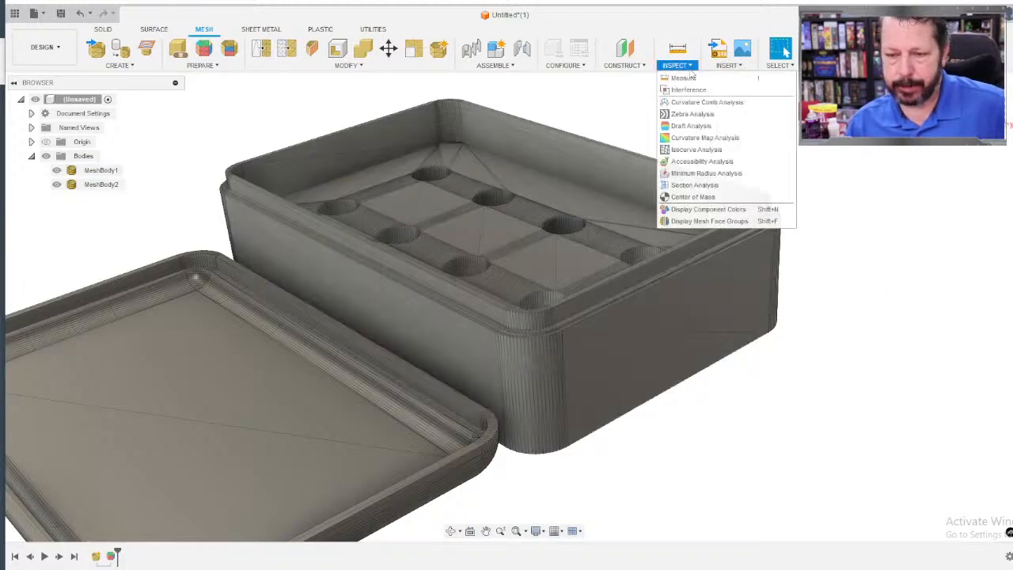
click(688, 222)
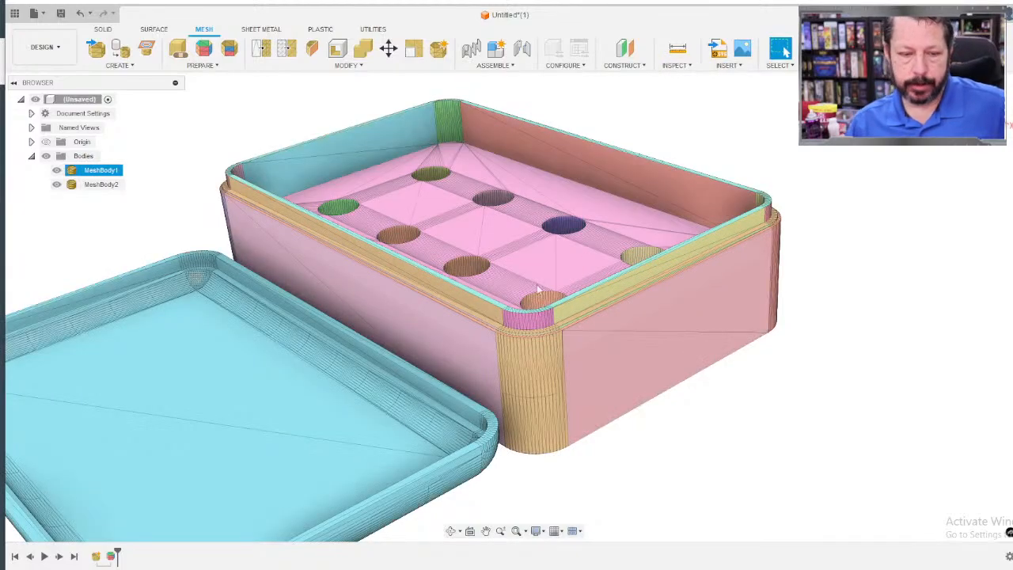
click(131, 332)
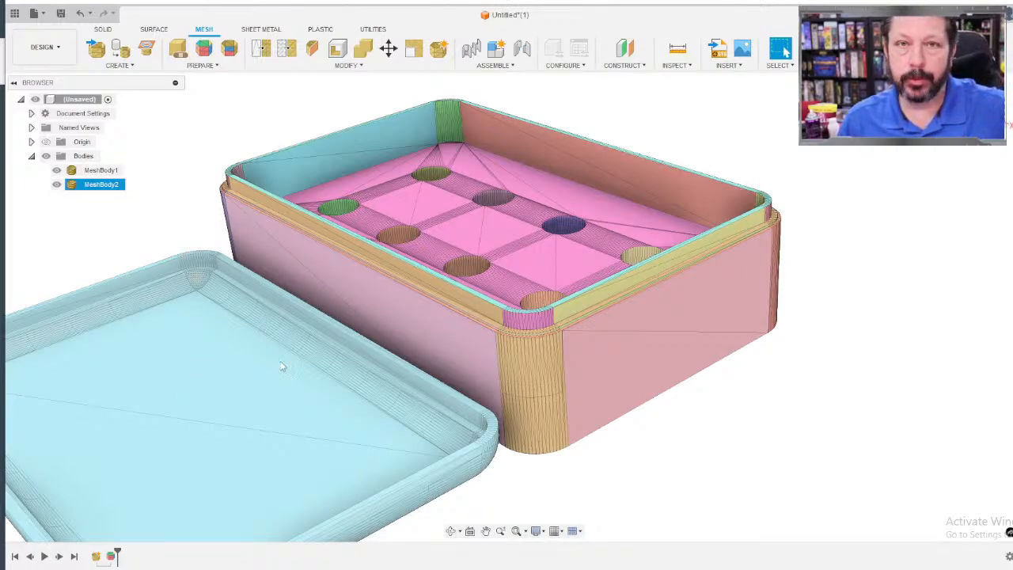
click(735, 355)
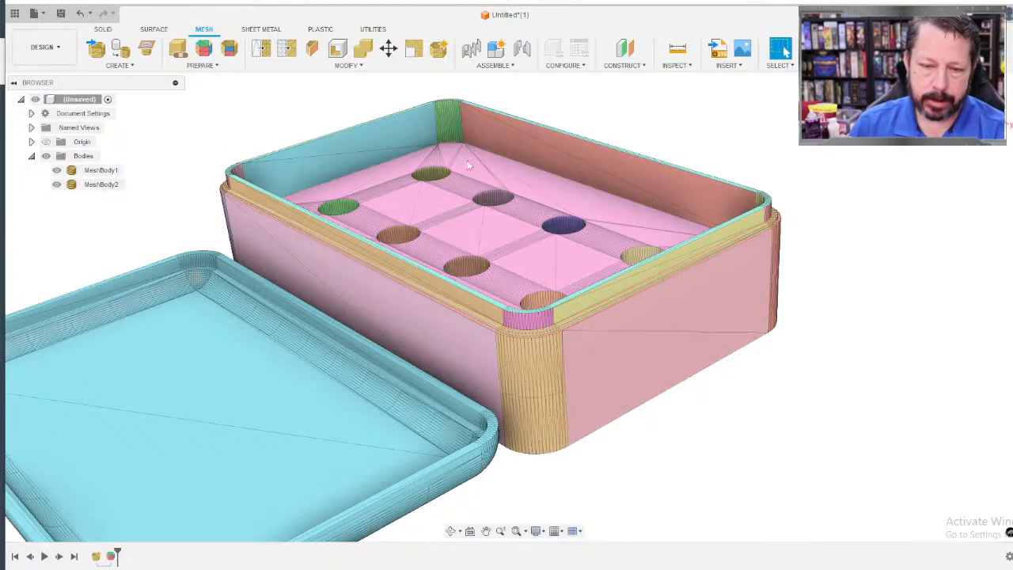
click(435, 171)
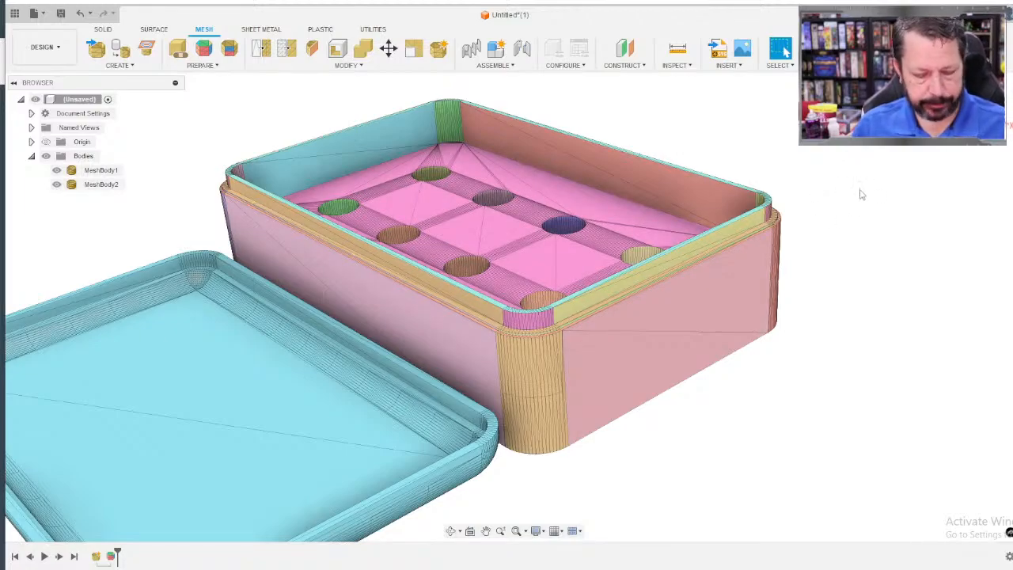
Toggle the mesh face group display off and on again, leaving it switched off.
key(shift+f)
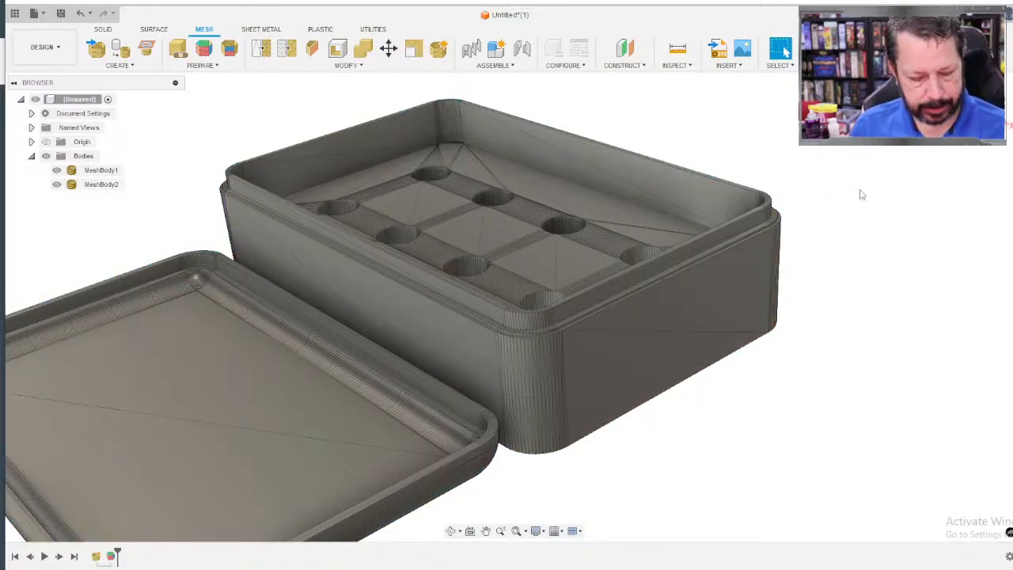
key(shift+f)
key(shift+f)
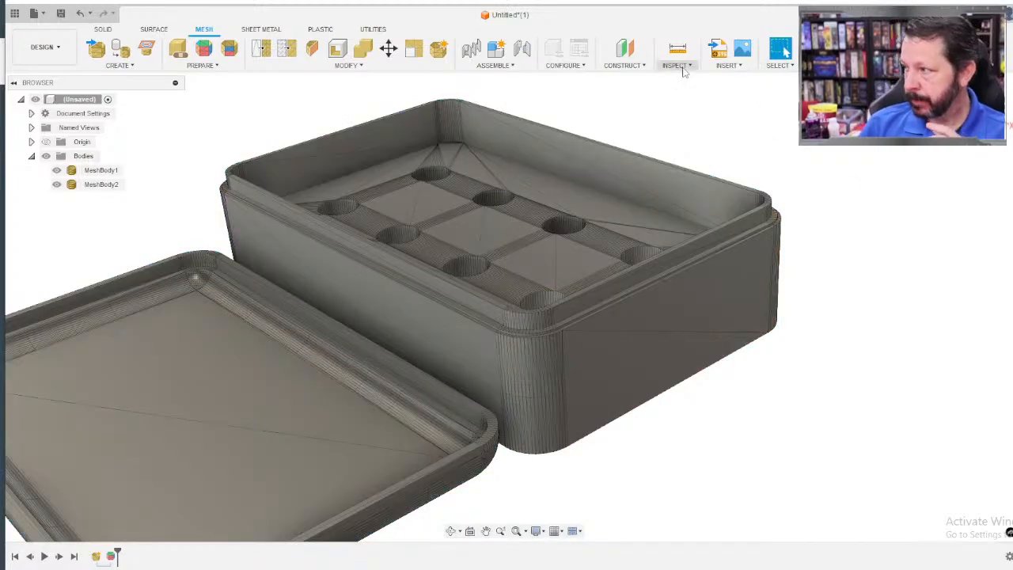
Review the Reduce options for the box mesh, including the Adaptive and Uniform remesh types, and cancel without reducing it.
click(635, 325)
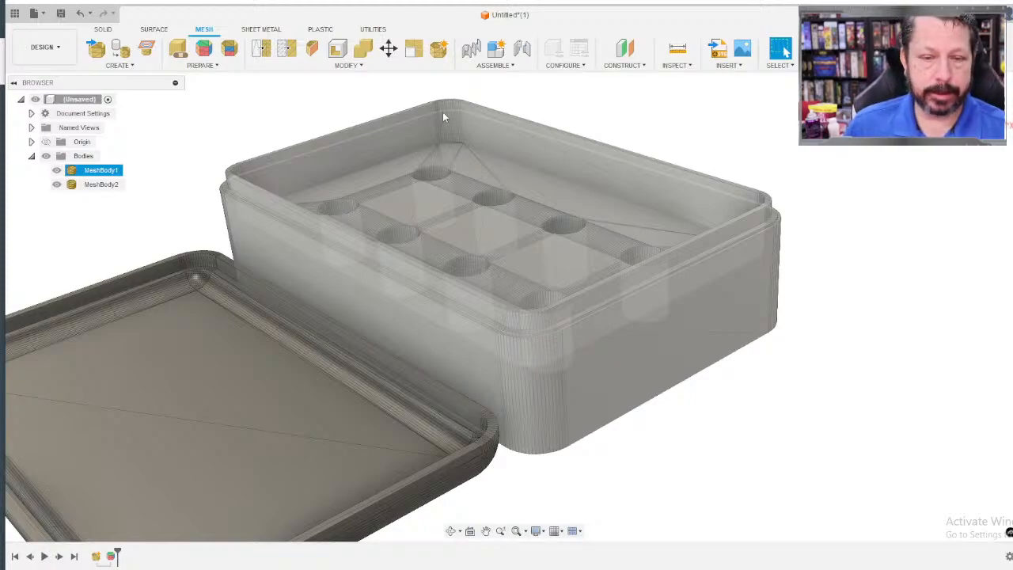
click(412, 89)
click(345, 65)
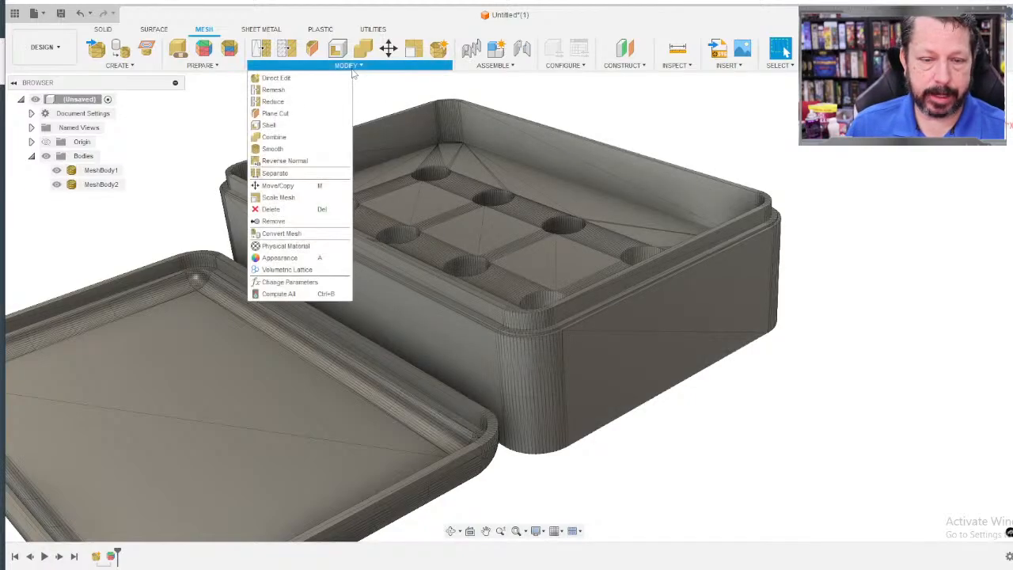
click(283, 102)
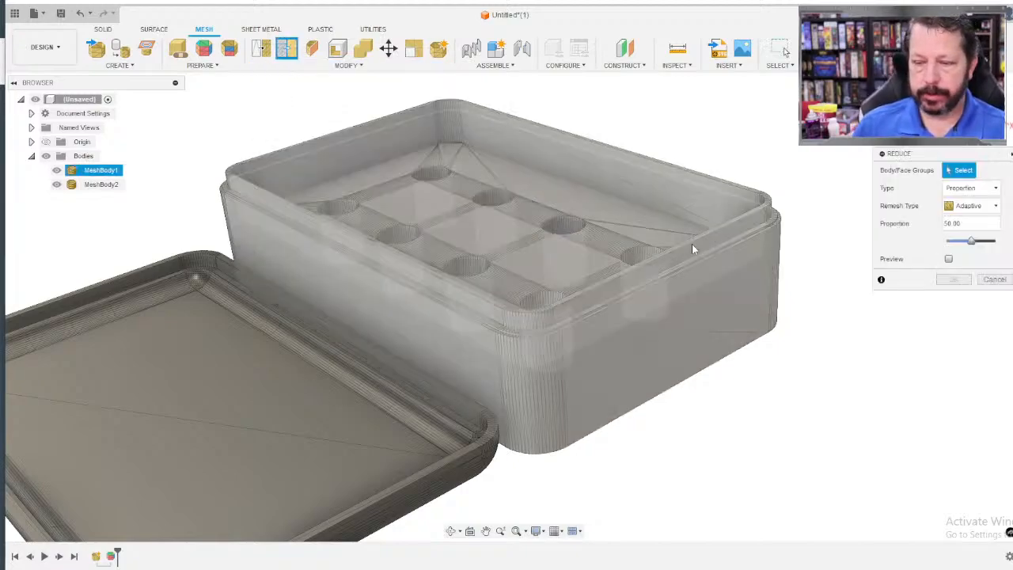
click(689, 222)
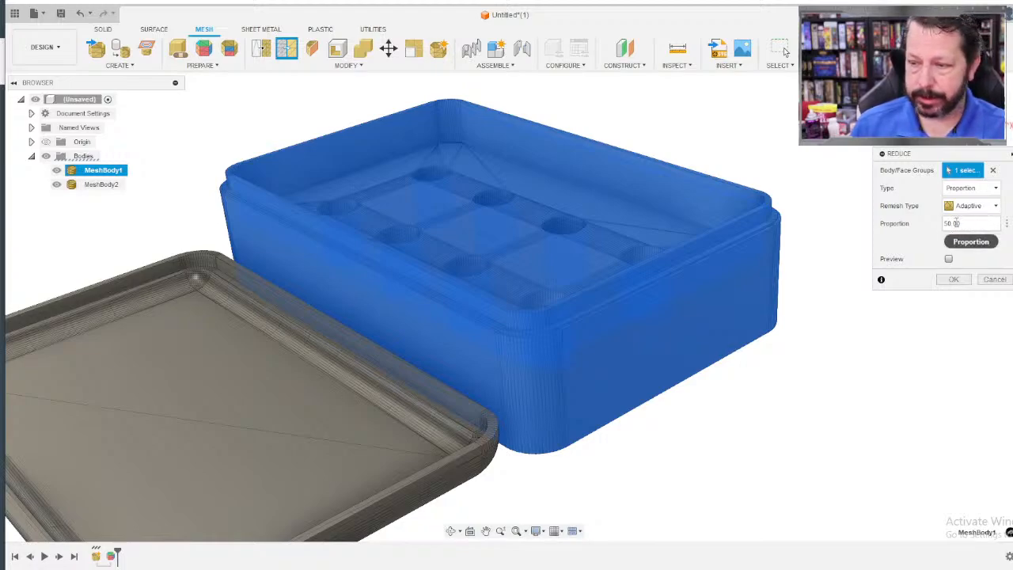
click(970, 206)
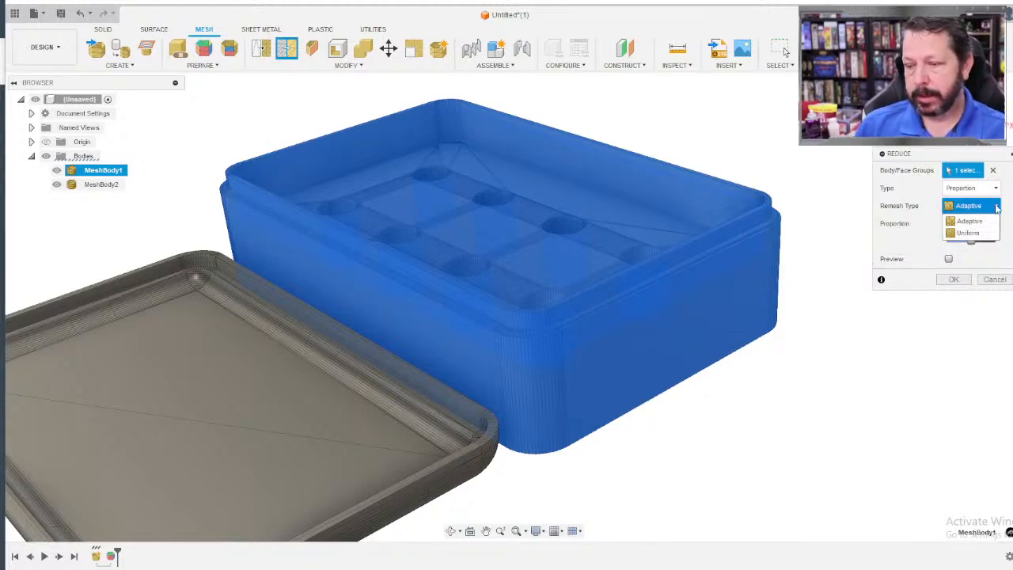
click(969, 222)
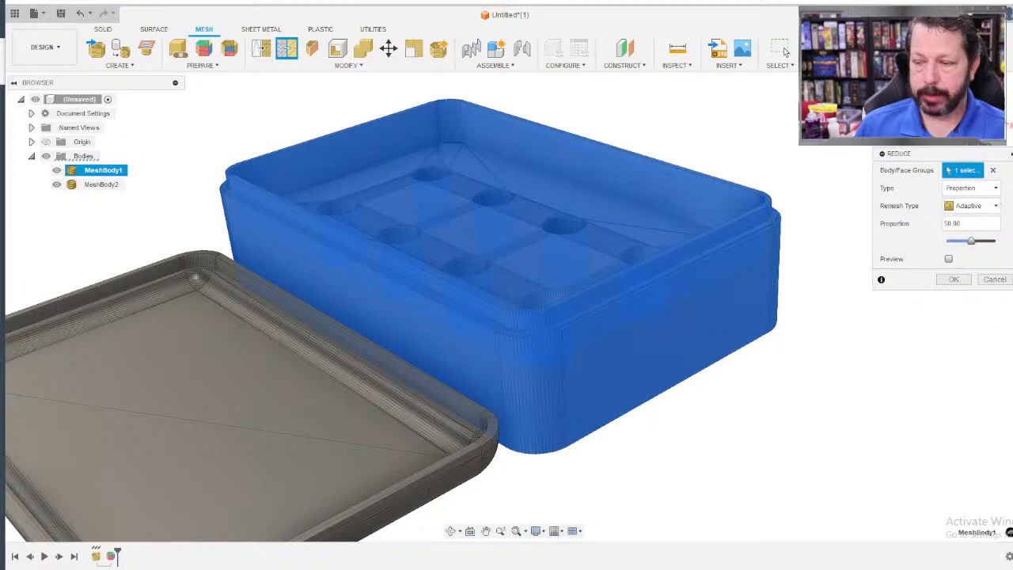
click(995, 280)
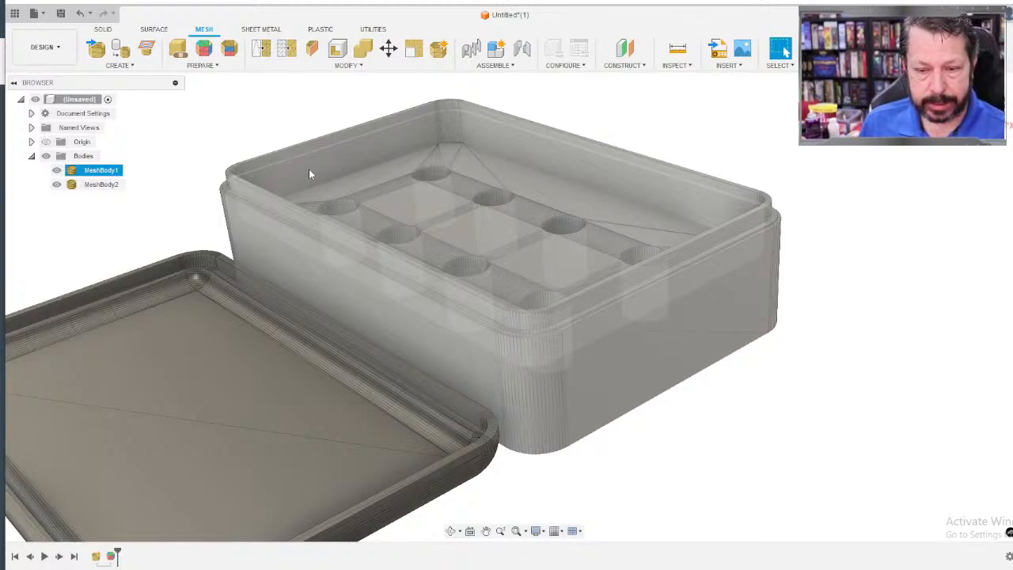
click(303, 101)
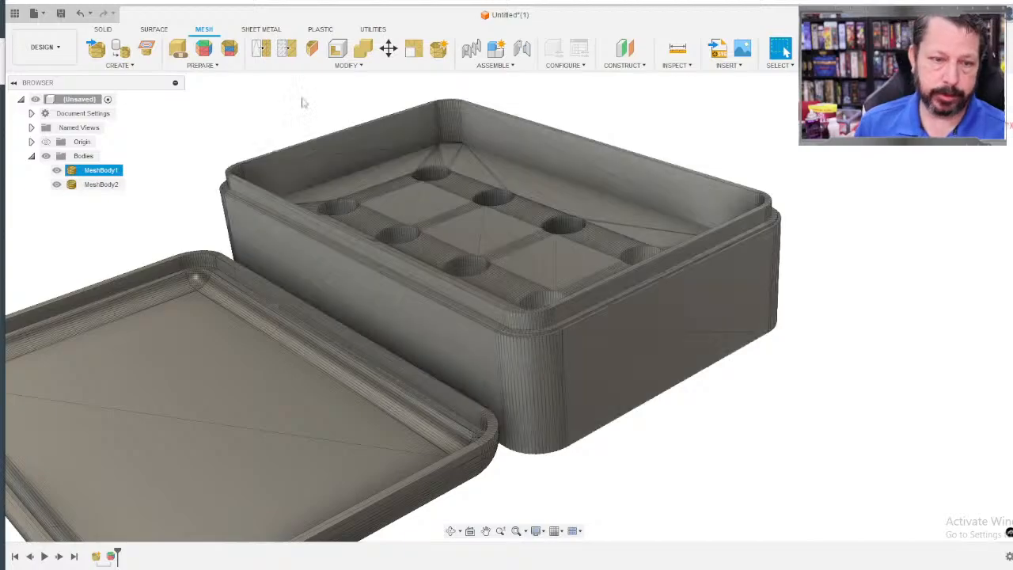
Start converting the box mesh body with Convert Mesh and set the operation to Parametric.
click(359, 67)
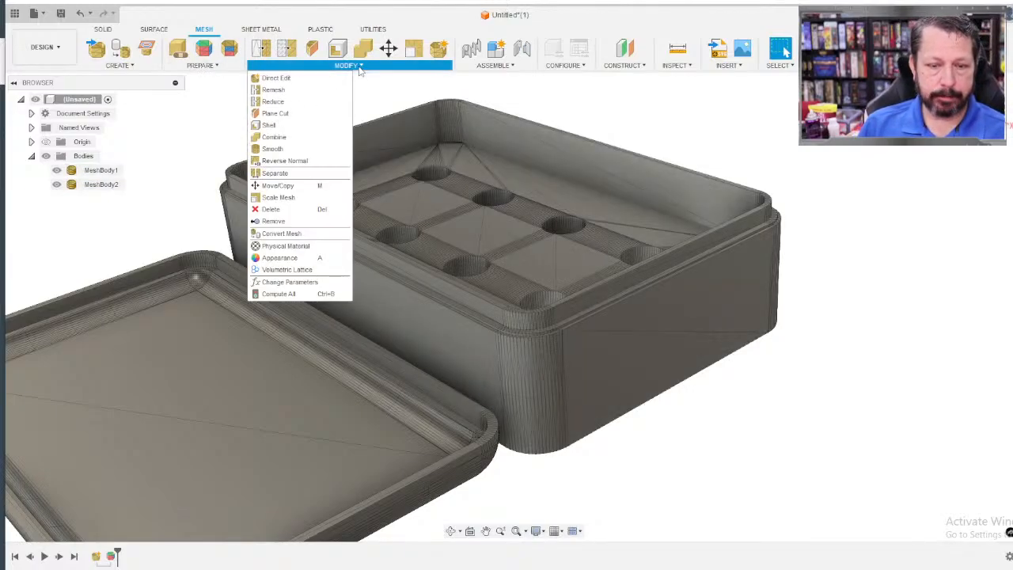
click(290, 234)
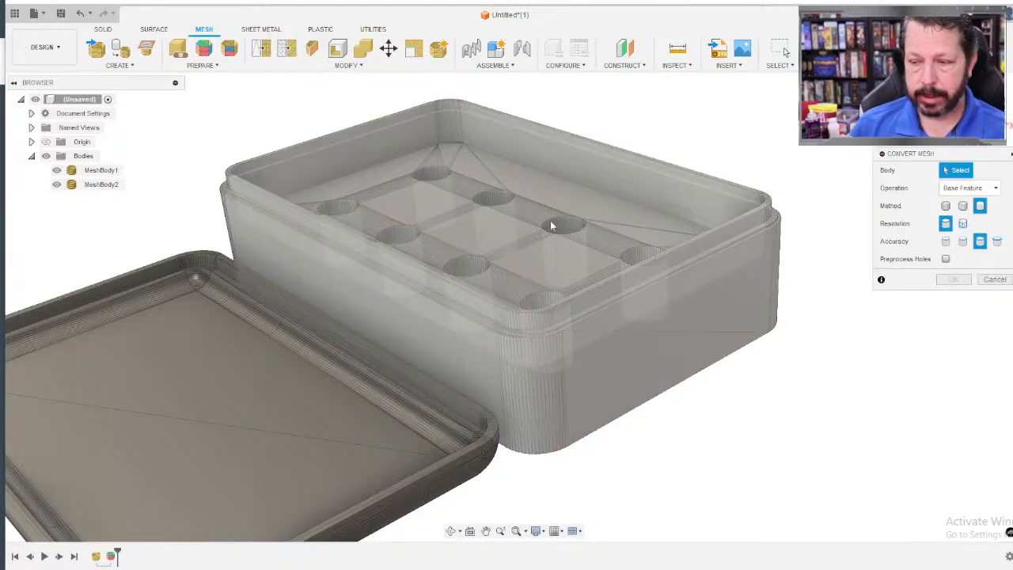
click(580, 217)
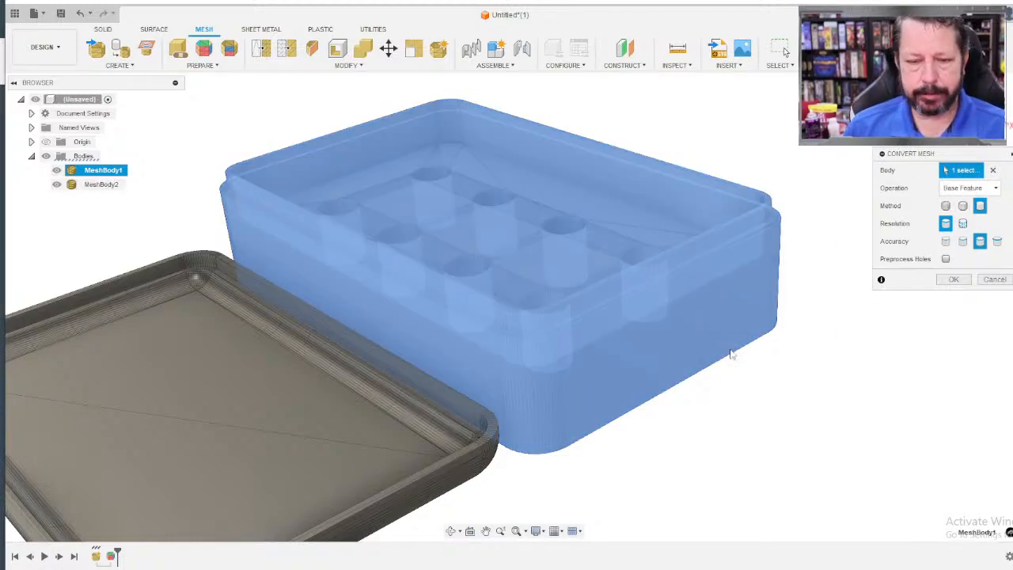
click(962, 190)
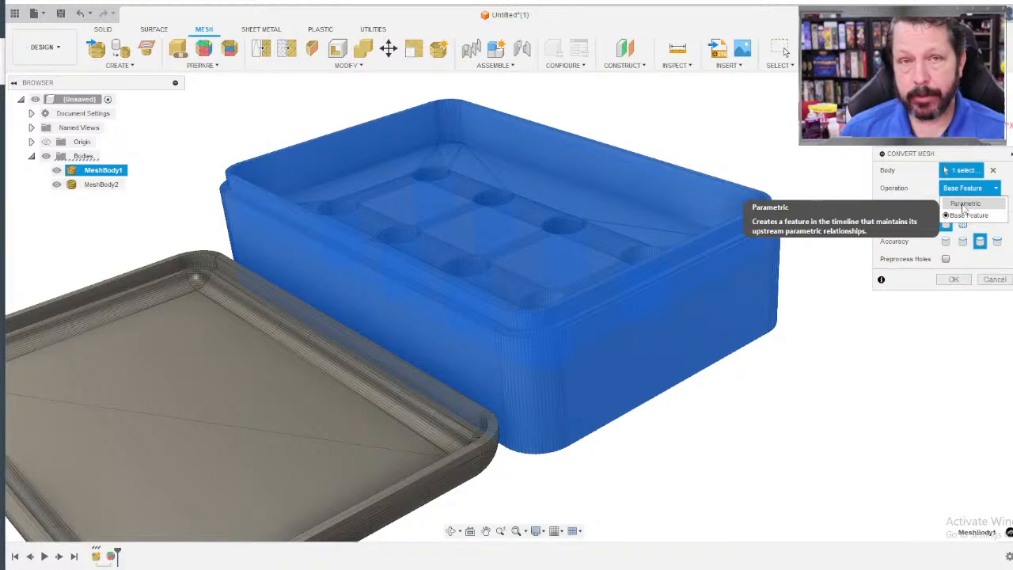
click(964, 204)
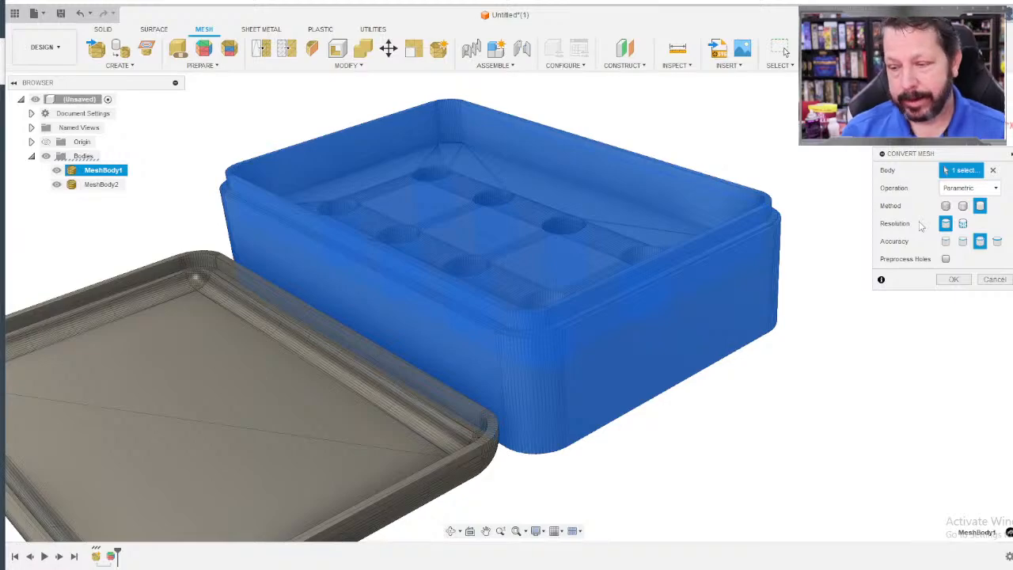
click(970, 189)
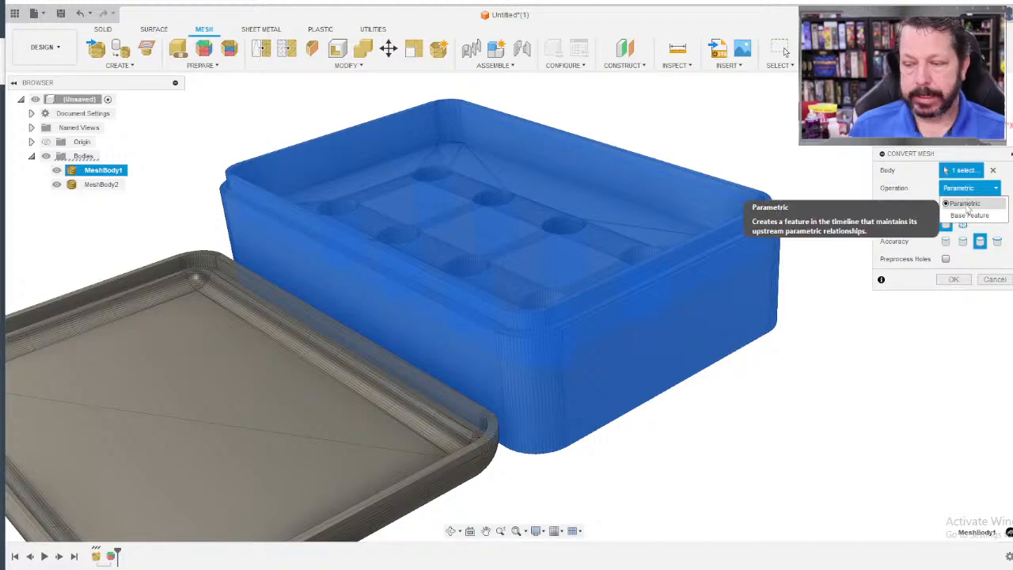
click(964, 203)
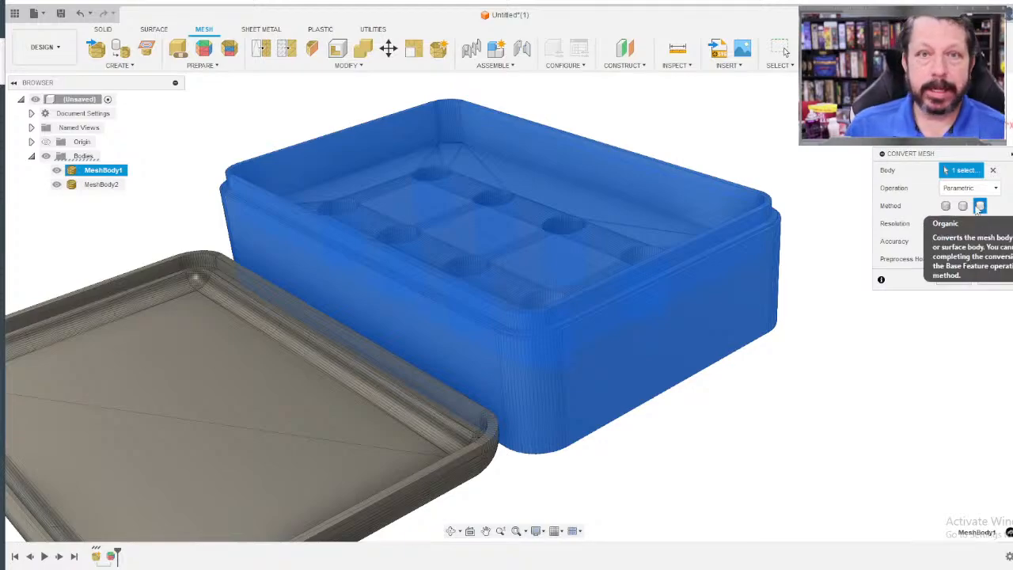
Compare the Faceted, Prismatic and Organic methods, convert the box mesh with the Prismatic method, and undo the conversion.
drag(953, 155, 778, 187)
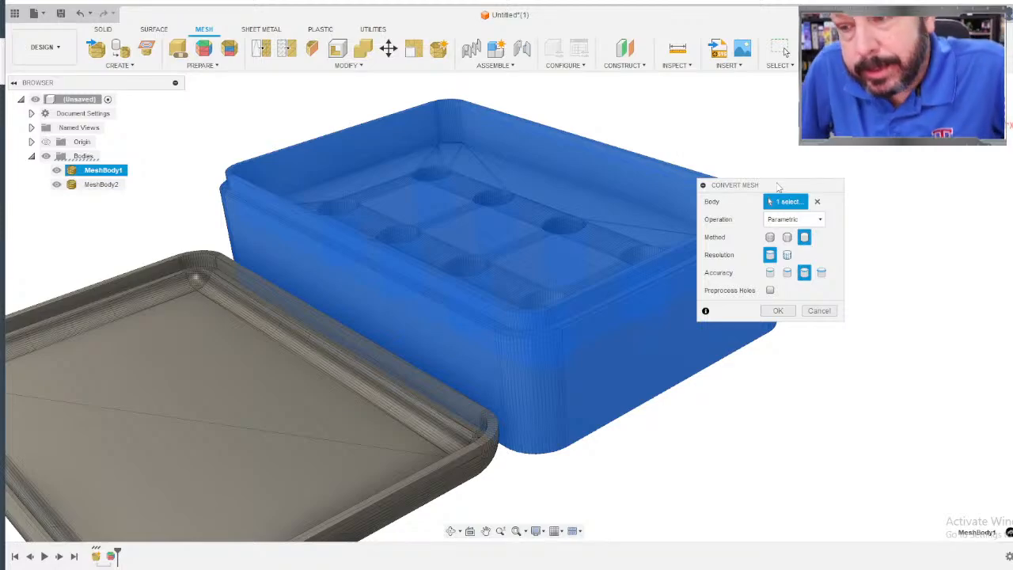
click(770, 237)
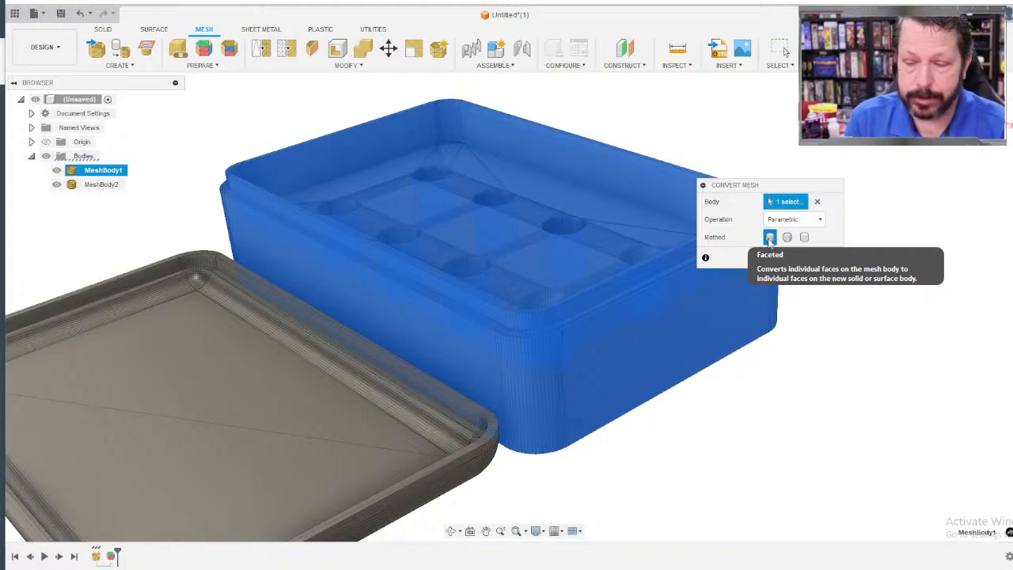
click(787, 238)
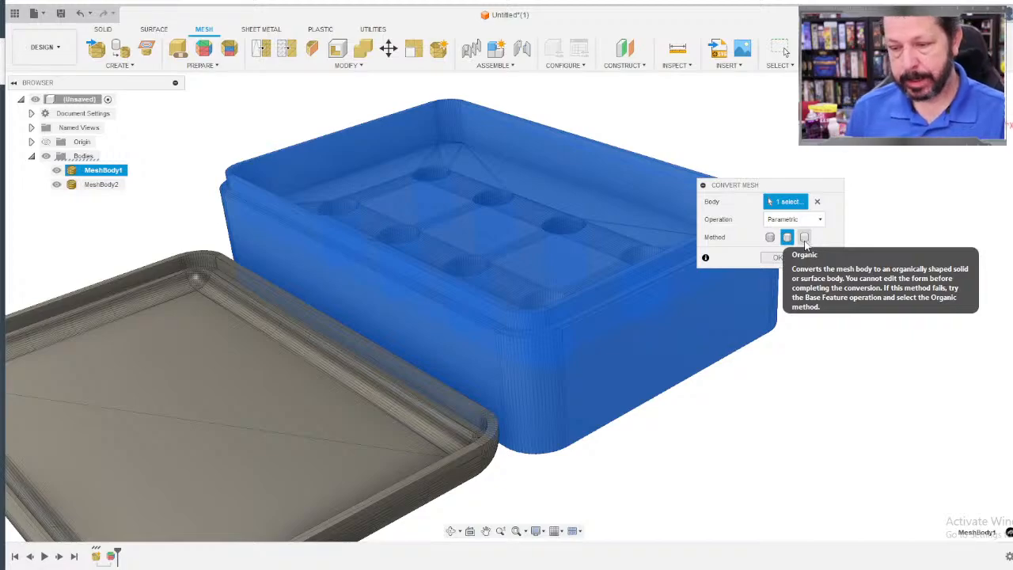
click(804, 239)
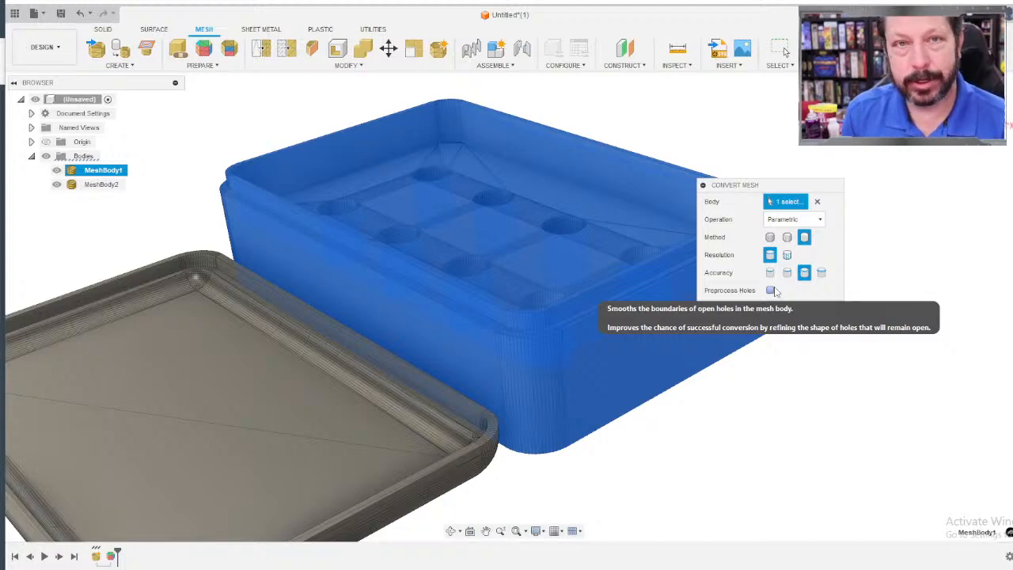
click(788, 237)
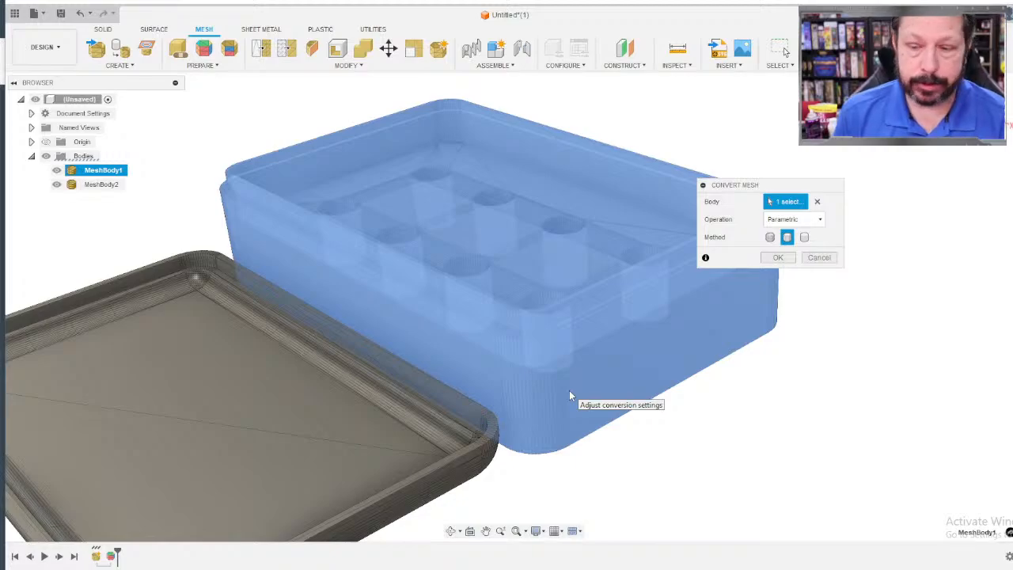
click(778, 257)
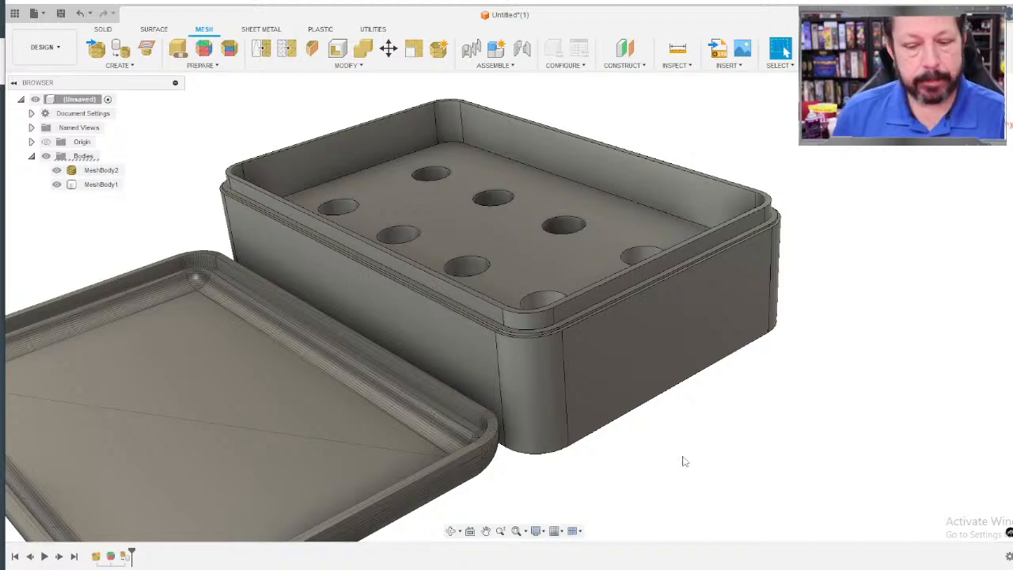
click(675, 310)
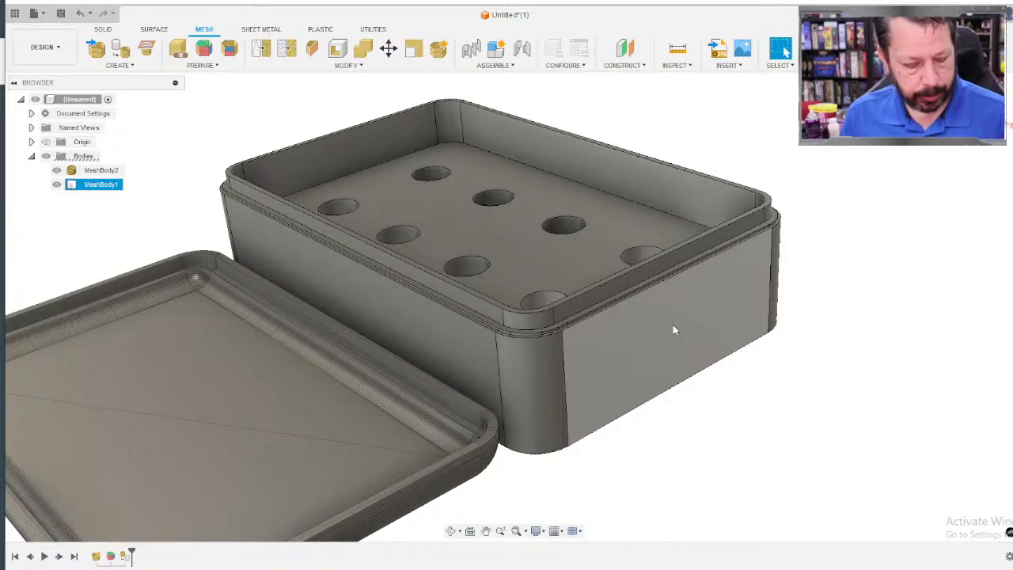
key(ctrl+z)
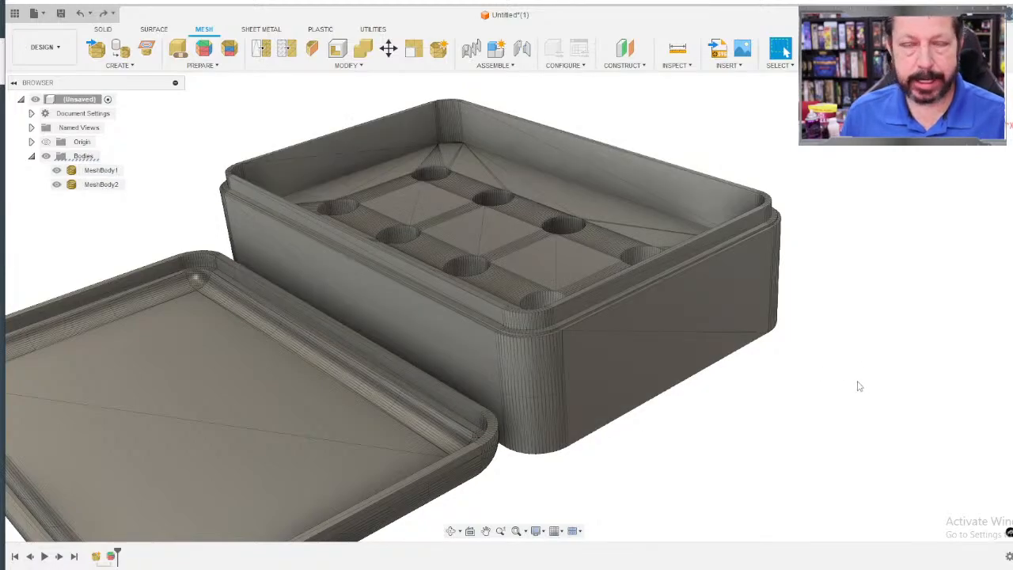
Convert the box mesh body to a solid with the Parametric operation and the Faceted method.
click(346, 65)
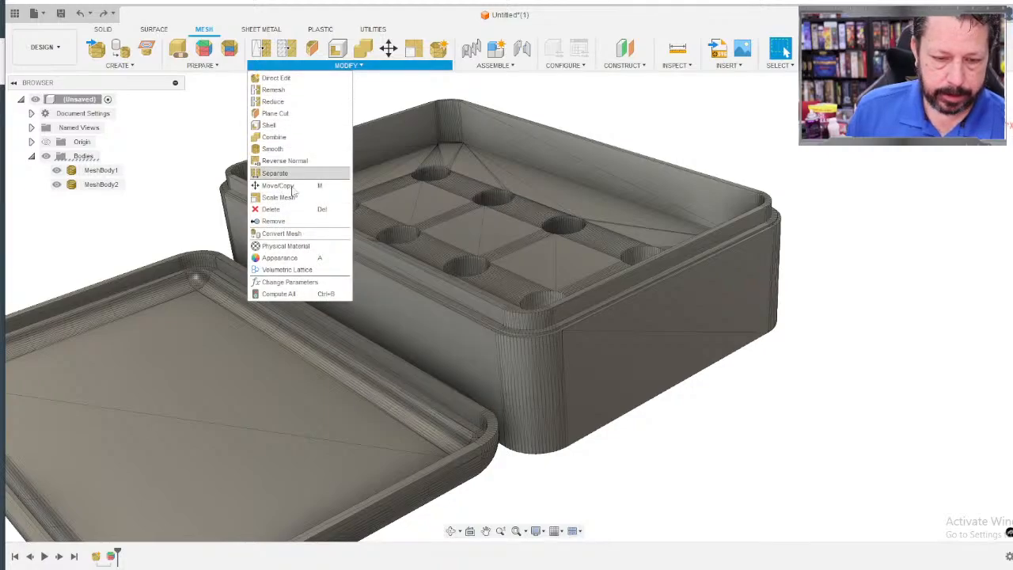
click(283, 233)
click(780, 220)
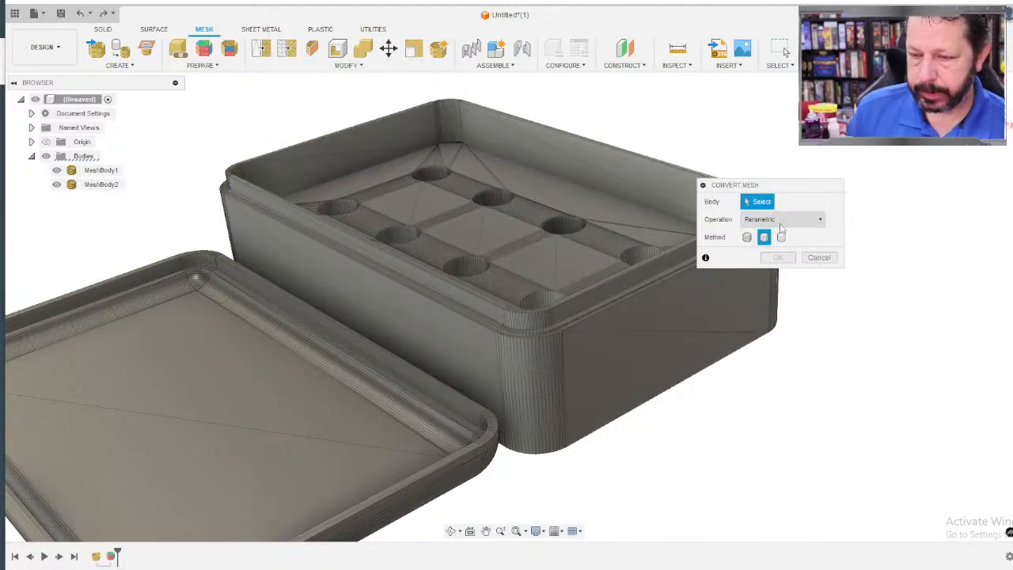
click(759, 234)
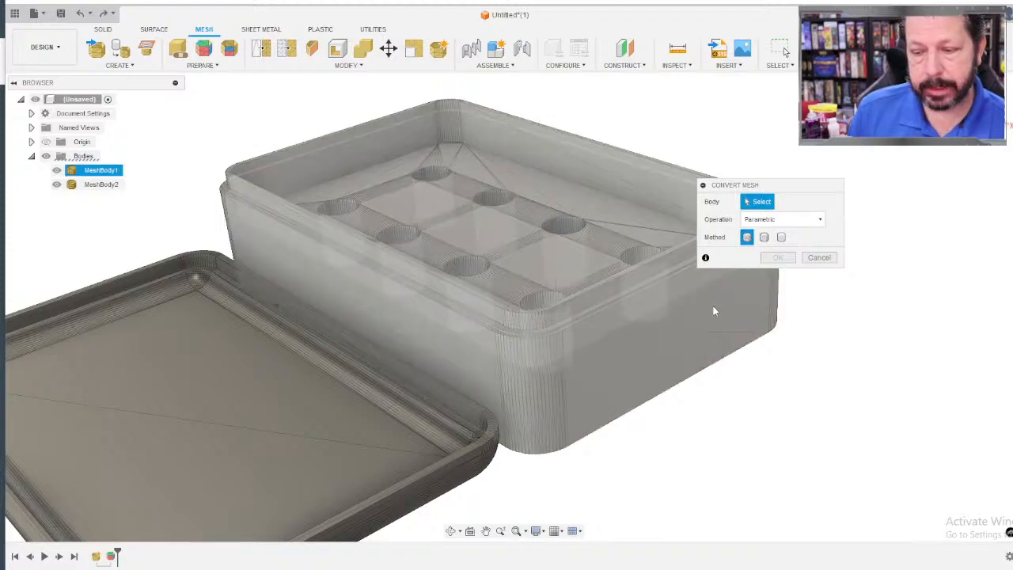
click(746, 309)
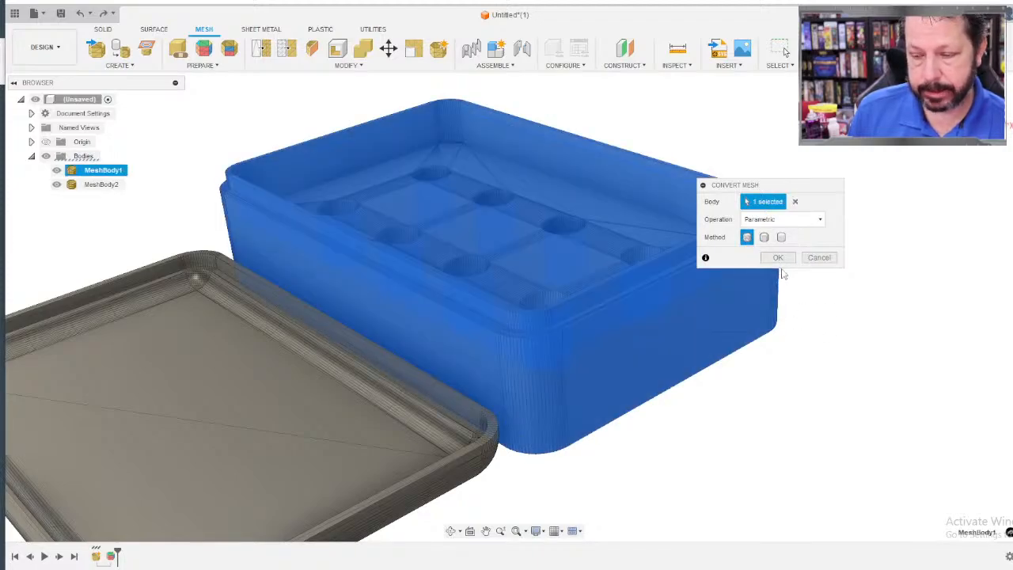
click(782, 265)
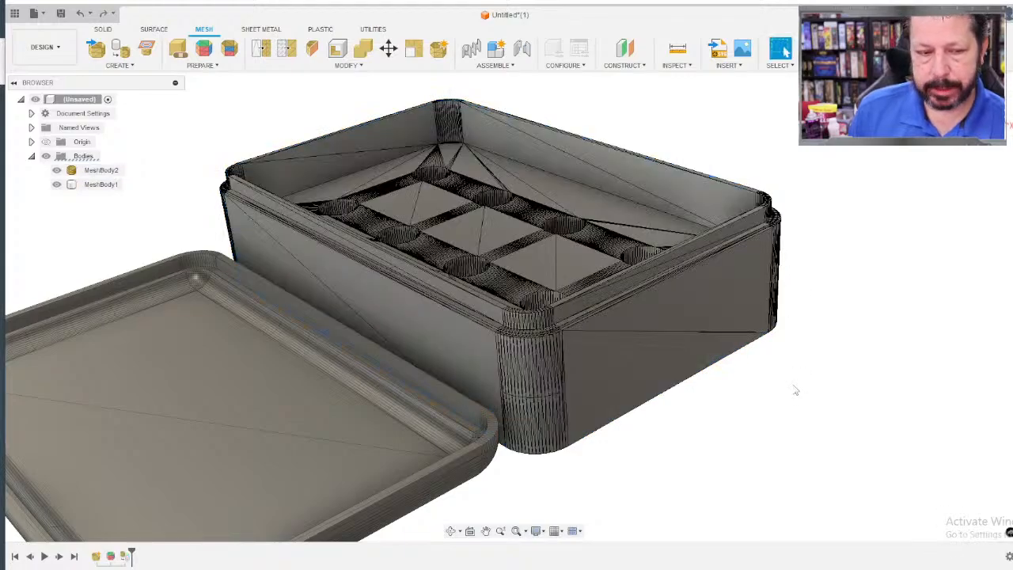
Toggle the lid mesh's visibility off and on, and check the triangular facet on the box's end wall.
click(491, 279)
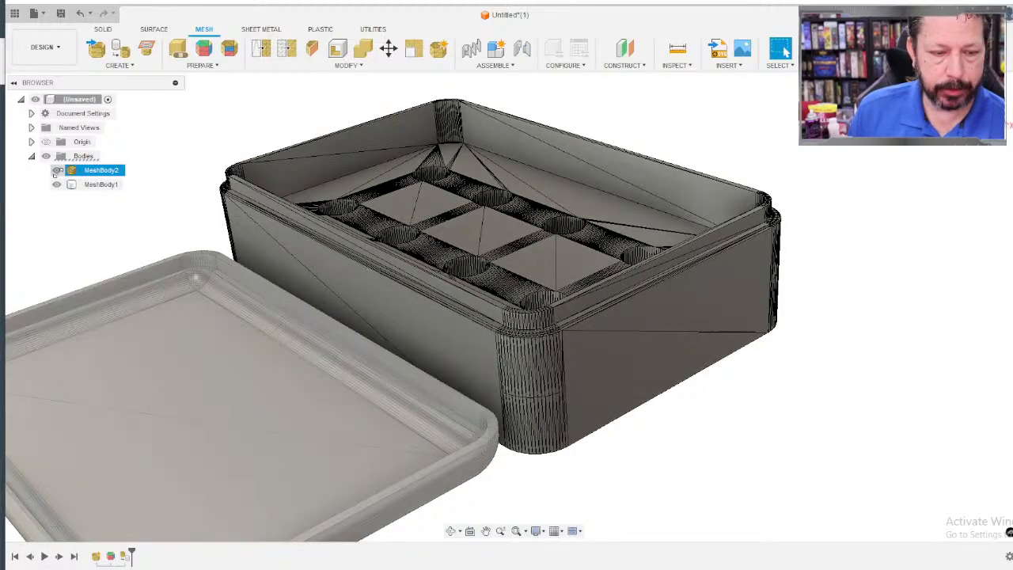
click(57, 171)
click(57, 171)
click(617, 312)
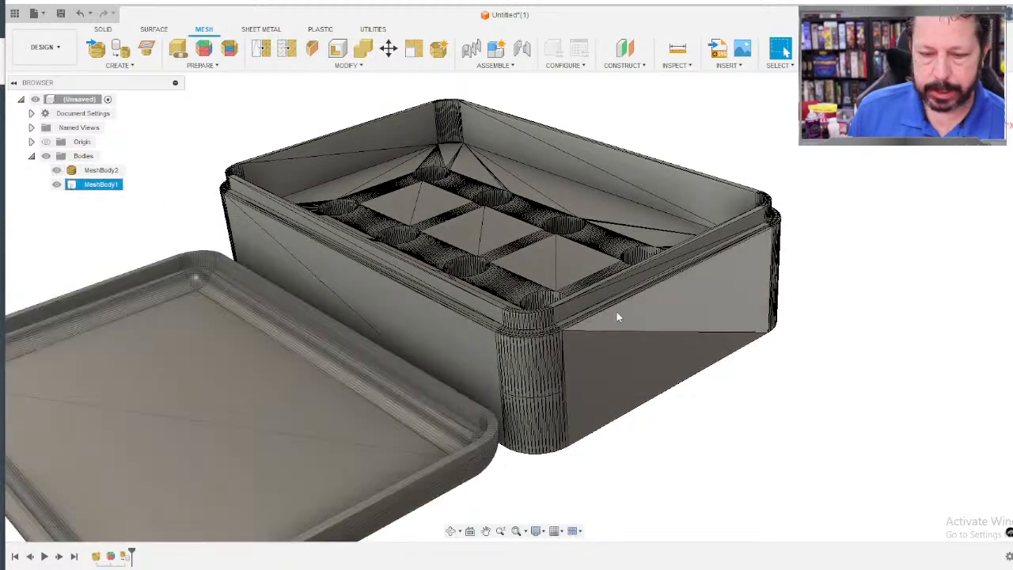
click(730, 376)
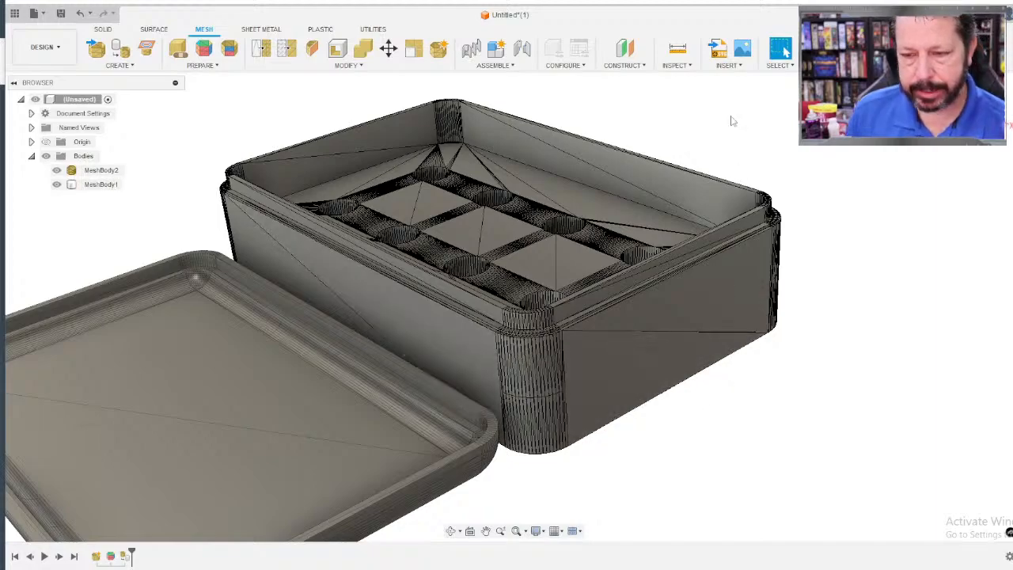
Section the faceted box about 16.5 mm inward from its end wall to inspect the interior, and cancel the analysis.
click(685, 66)
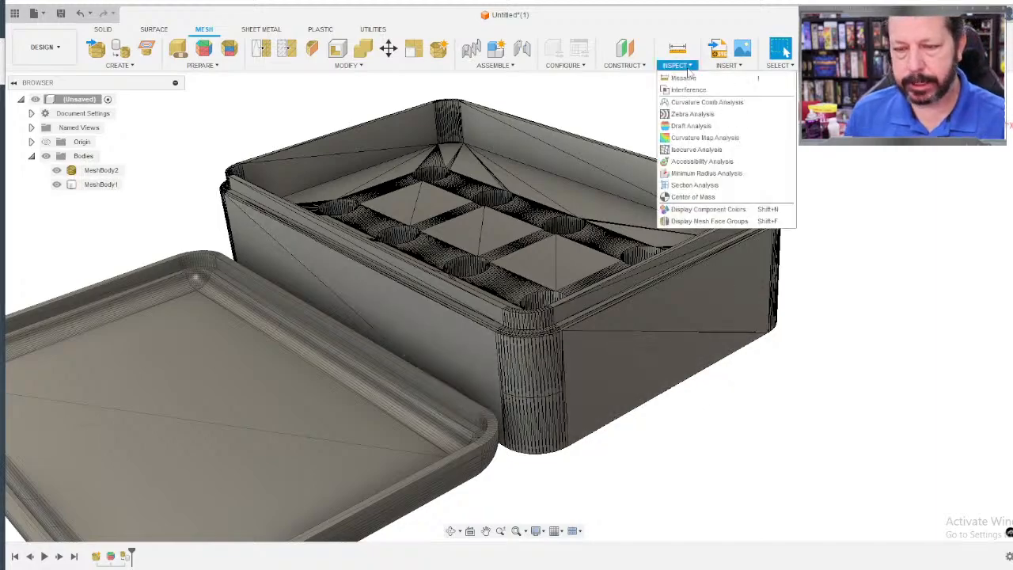
click(694, 185)
click(710, 304)
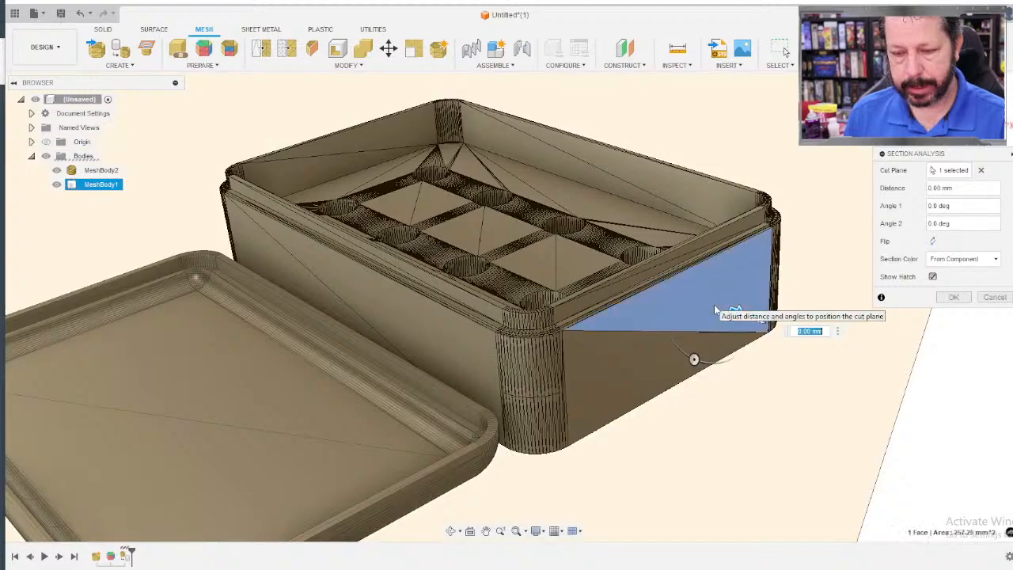
drag(696, 291, 637, 271)
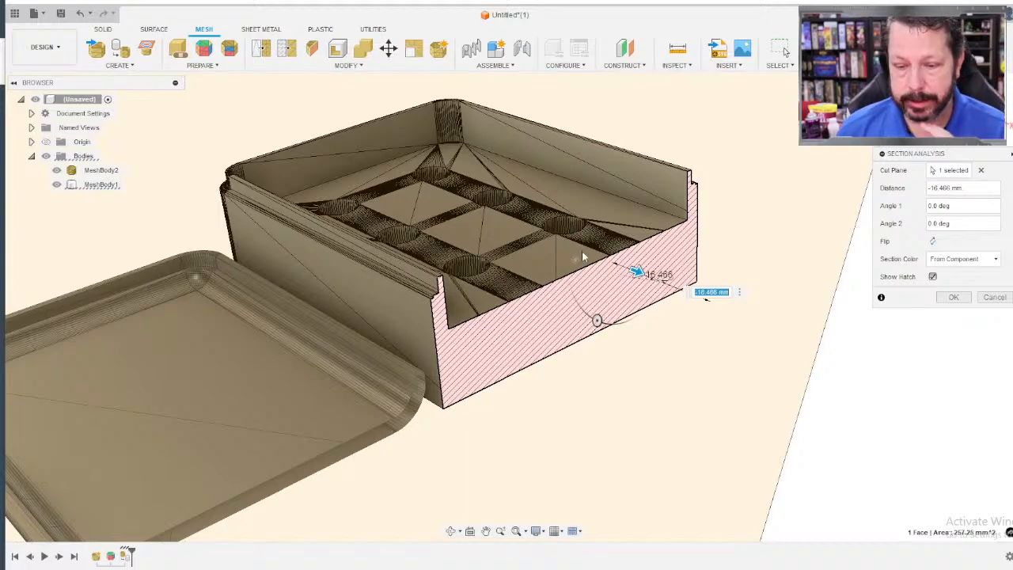
click(993, 297)
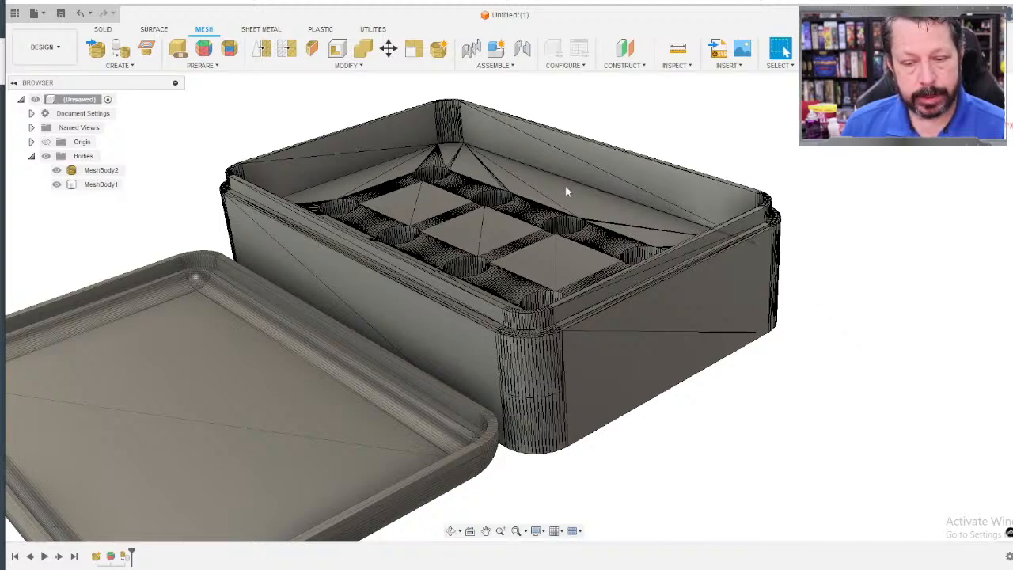
Switch from the Design workspace to the Render workspace with the whole box and lid in view.
click(684, 352)
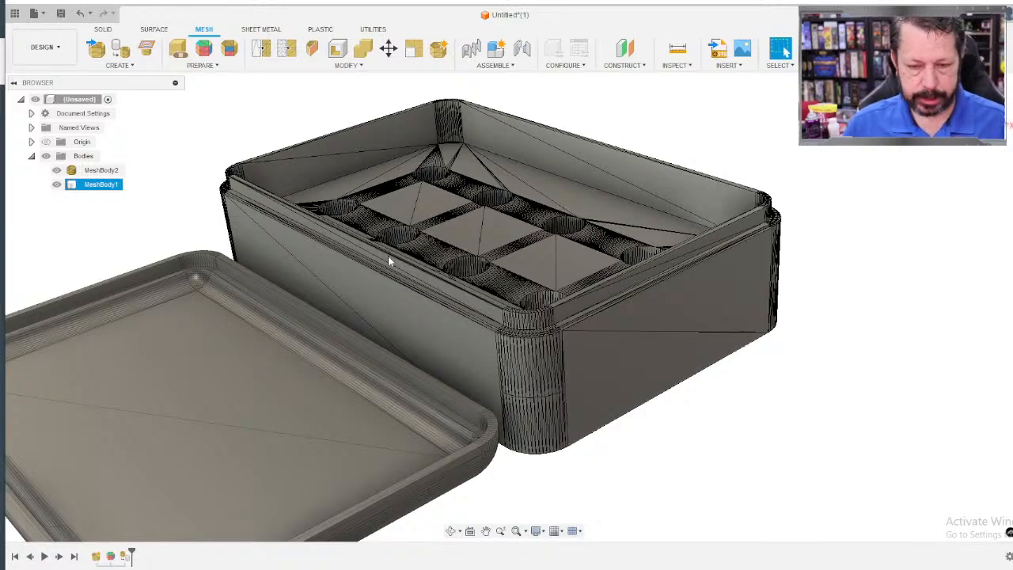
scroll(380, 261, down, 4)
middle_drag(369, 268, 441, 262)
click(49, 49)
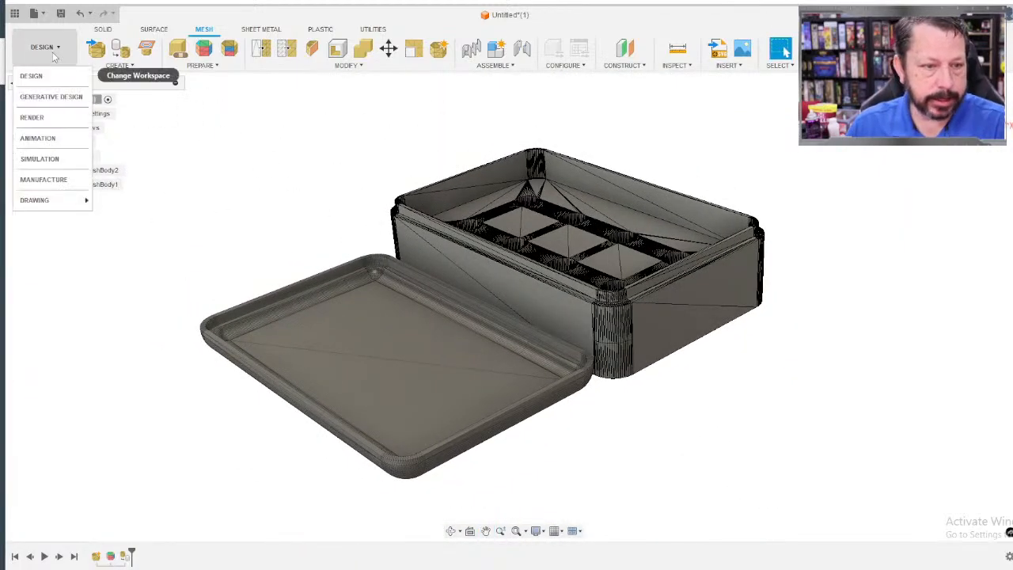
click(32, 118)
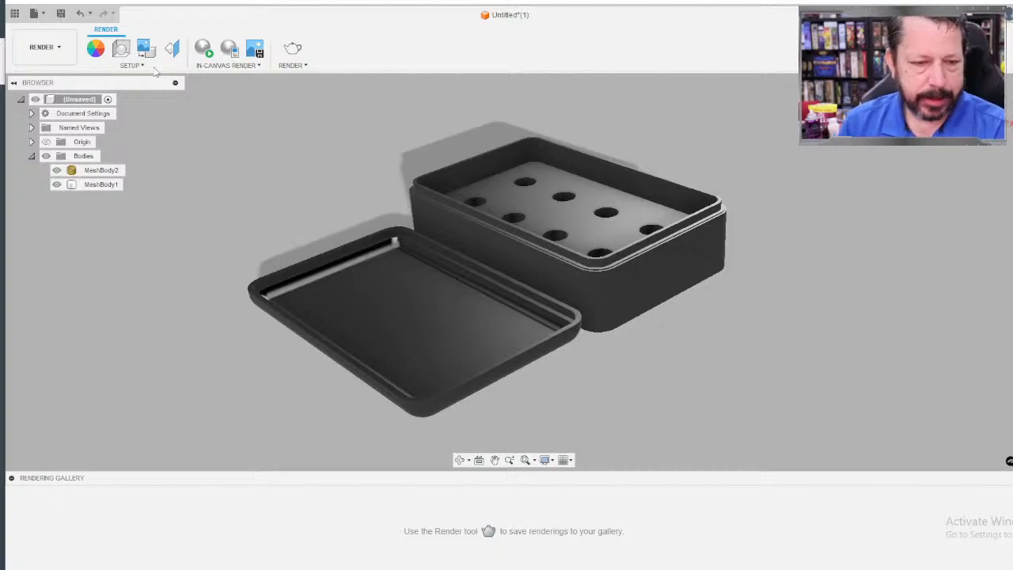
Apply the Paint - Metal Flake (Blue) appearance to both the box body and the lid mesh.
click(604, 286)
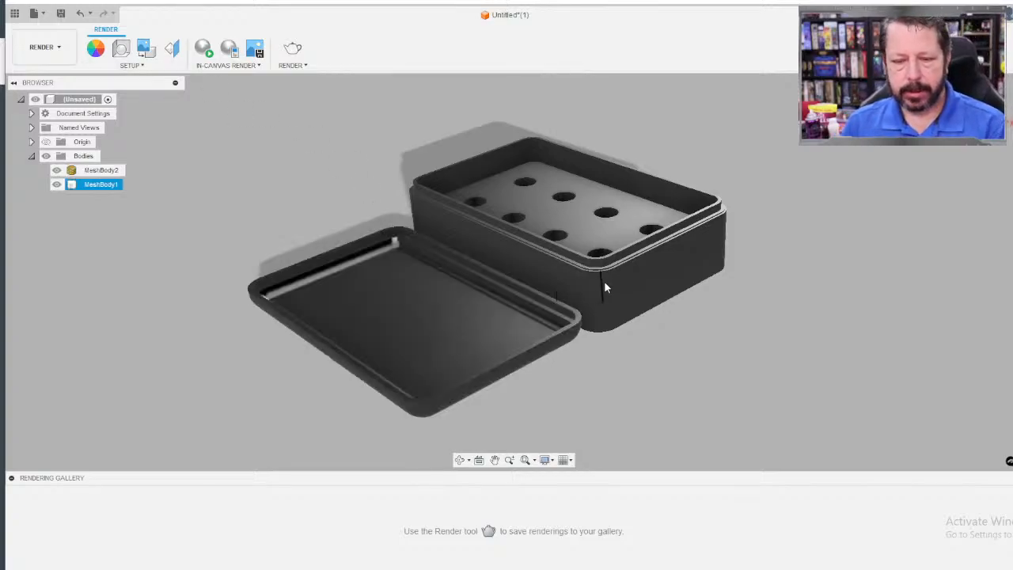
click(712, 322)
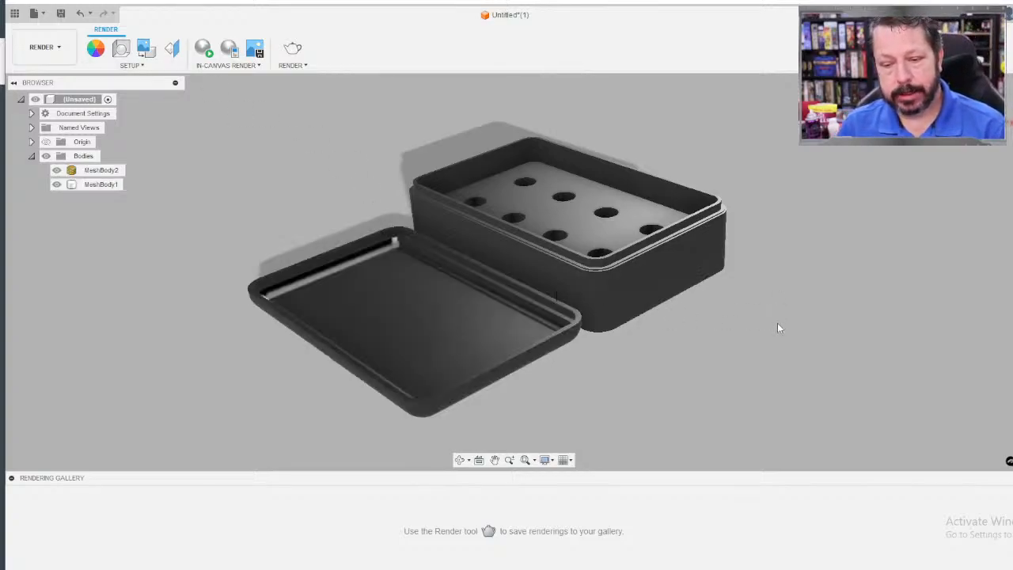
scroll(777, 328, up, 2)
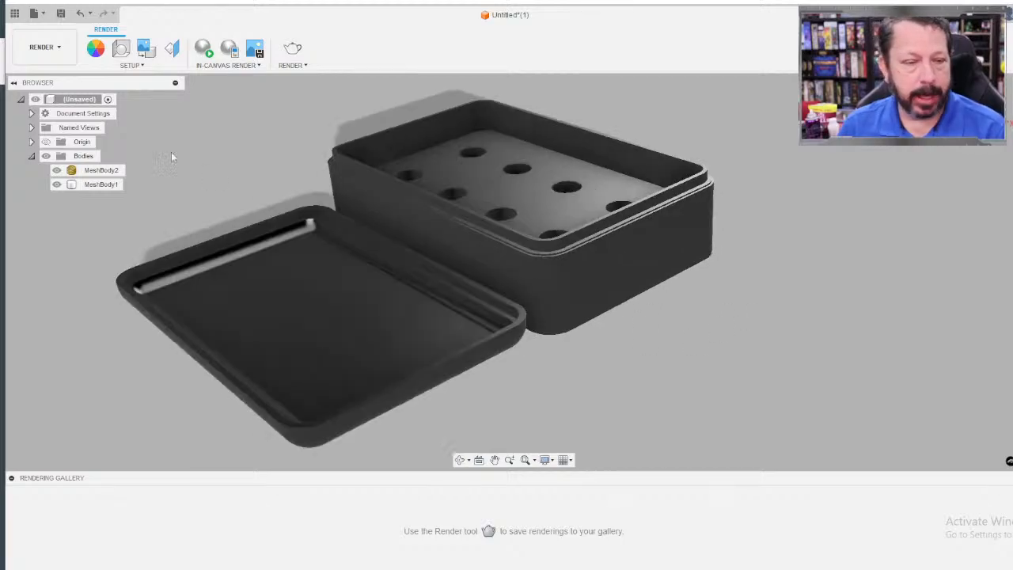
click(94, 49)
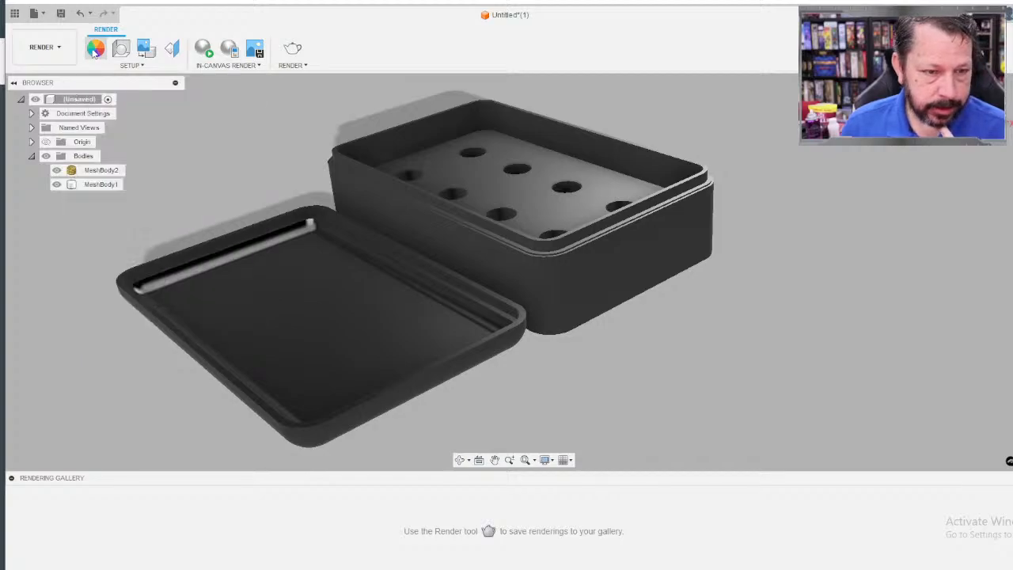
click(94, 49)
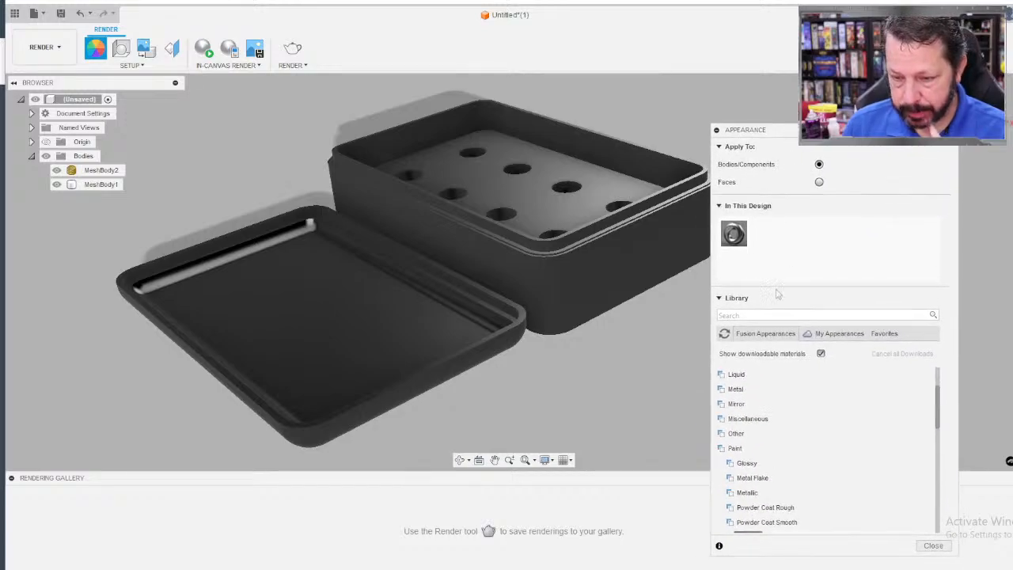
scroll(748, 422, down, 1)
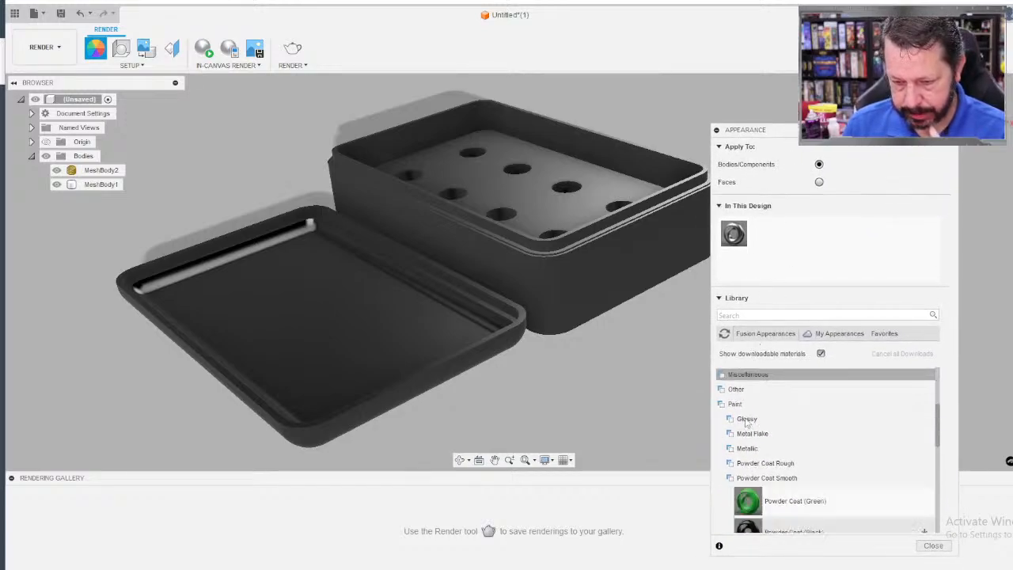
click(739, 437)
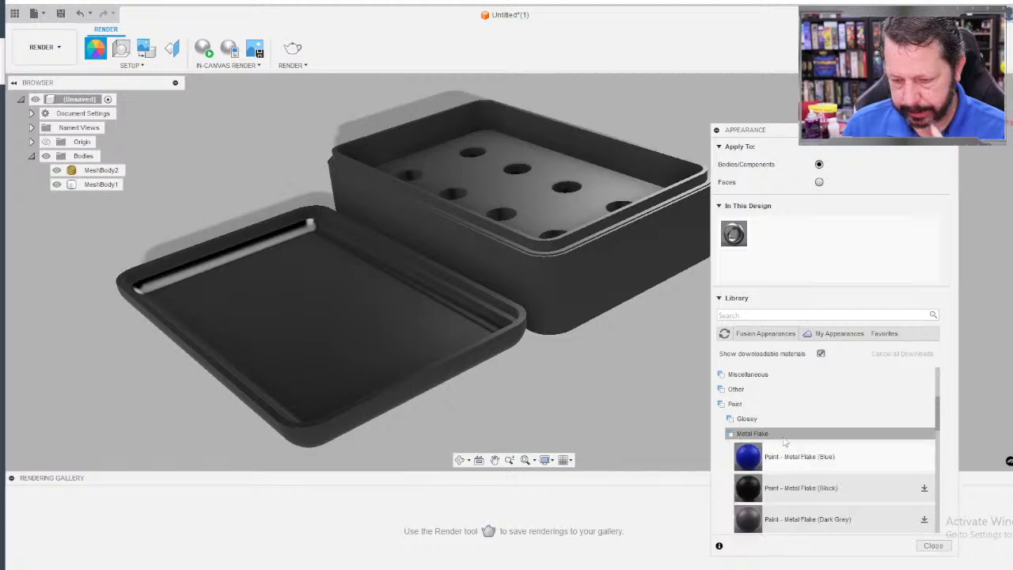
scroll(755, 423, down, 5)
scroll(751, 425, up, 3)
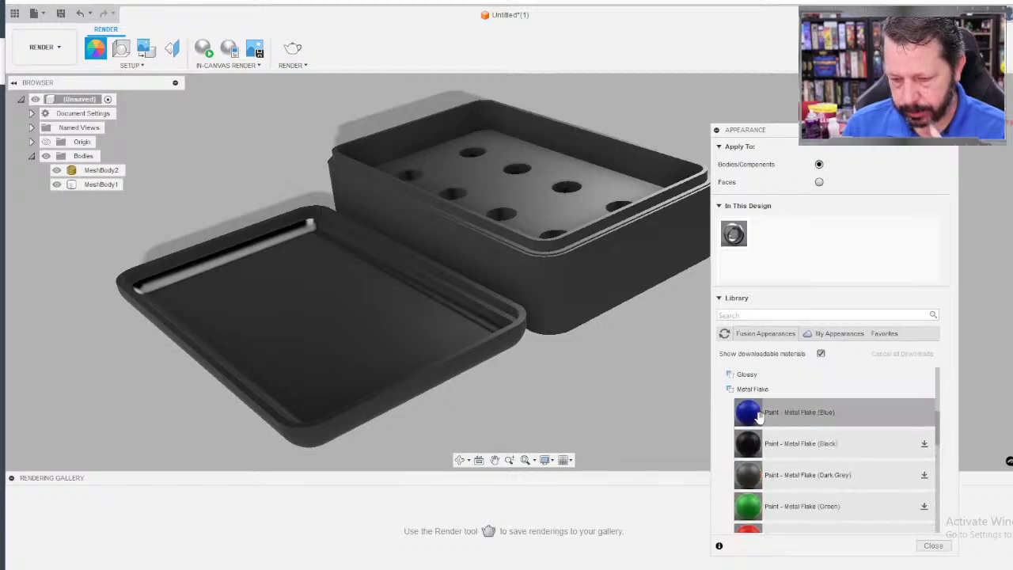
drag(756, 414, 607, 257)
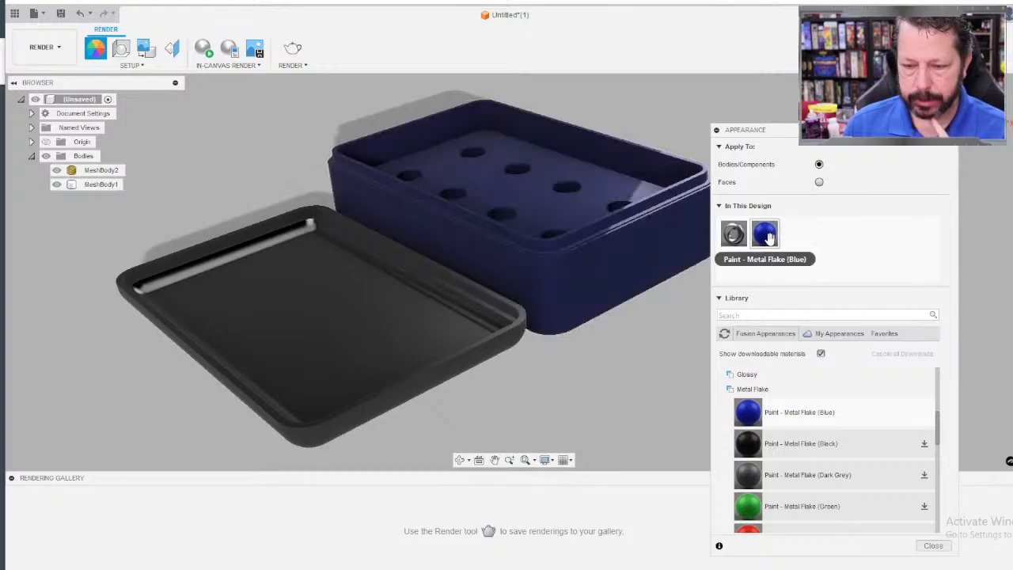
drag(764, 234, 451, 332)
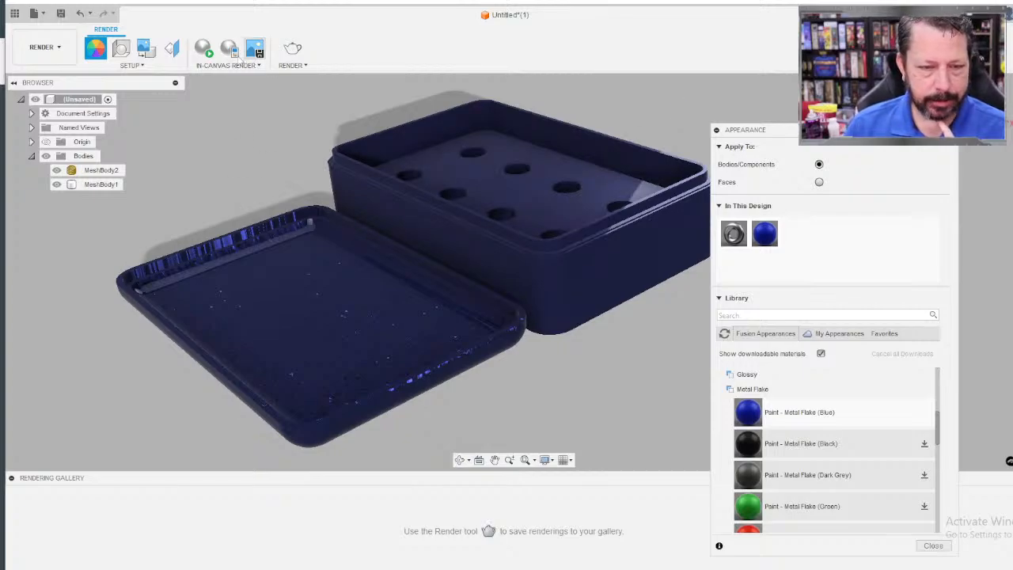
Start the in-canvas render, collapse the appearance settings and check the triangular facet on the box's end wall.
click(203, 48)
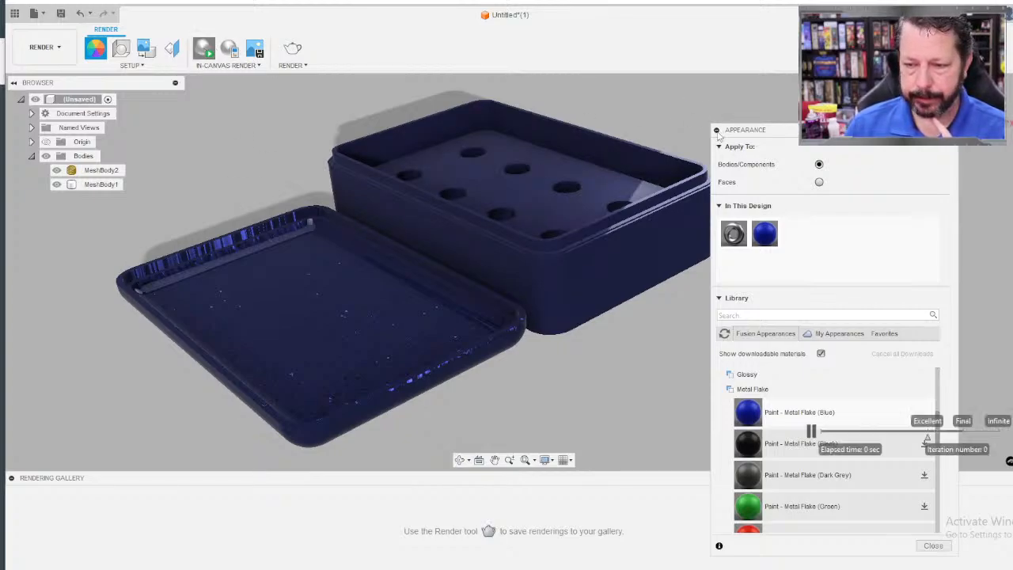
click(716, 130)
click(599, 245)
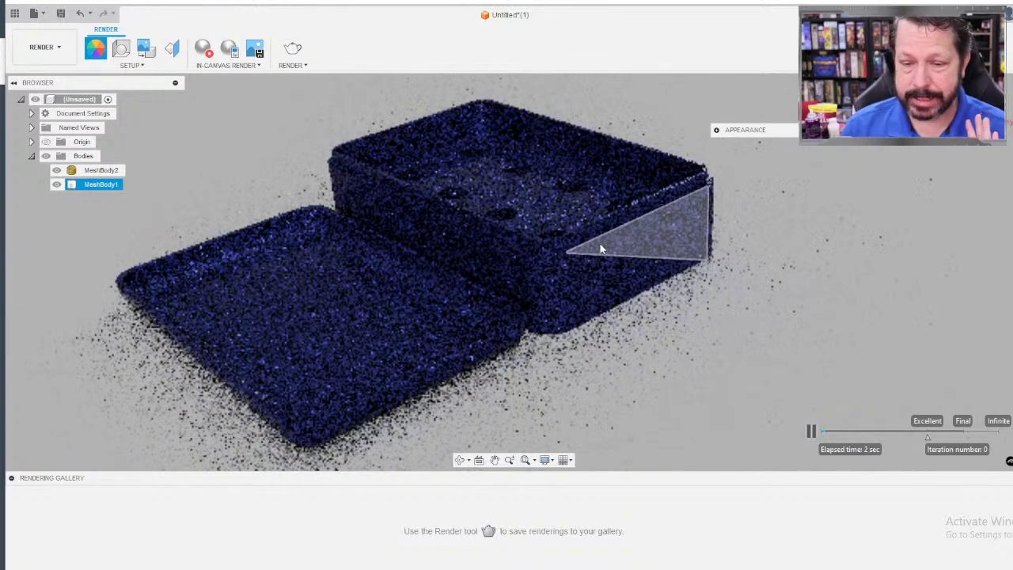
click(748, 358)
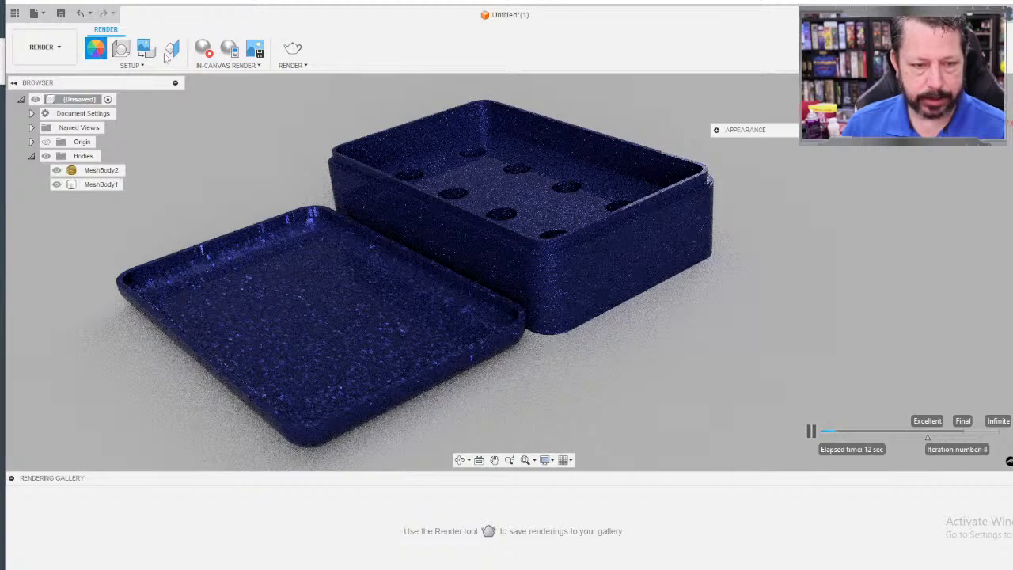
Apply the Mahogany wood appearance to both the box and the lid.
click(716, 132)
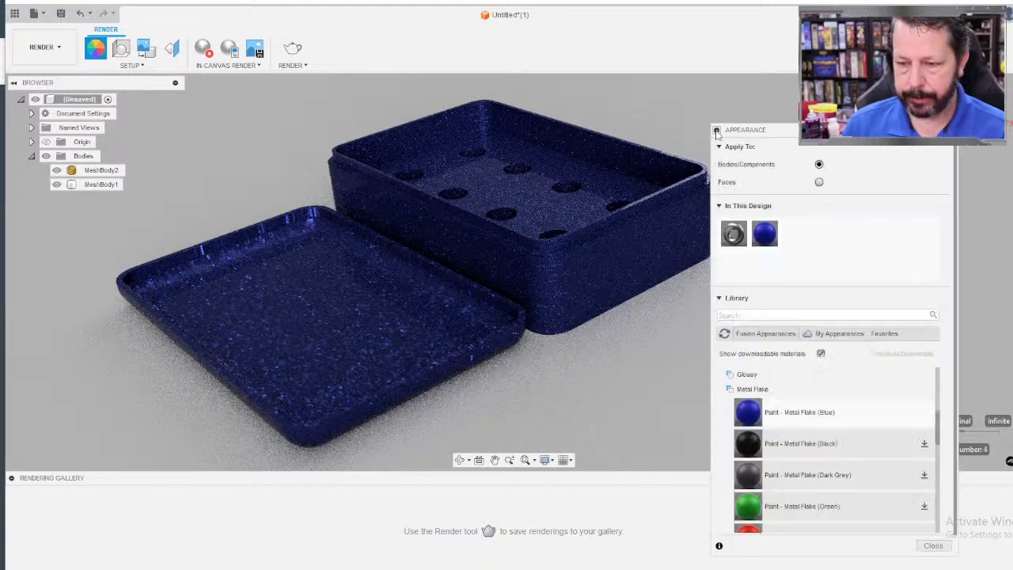
scroll(732, 384, down, 5)
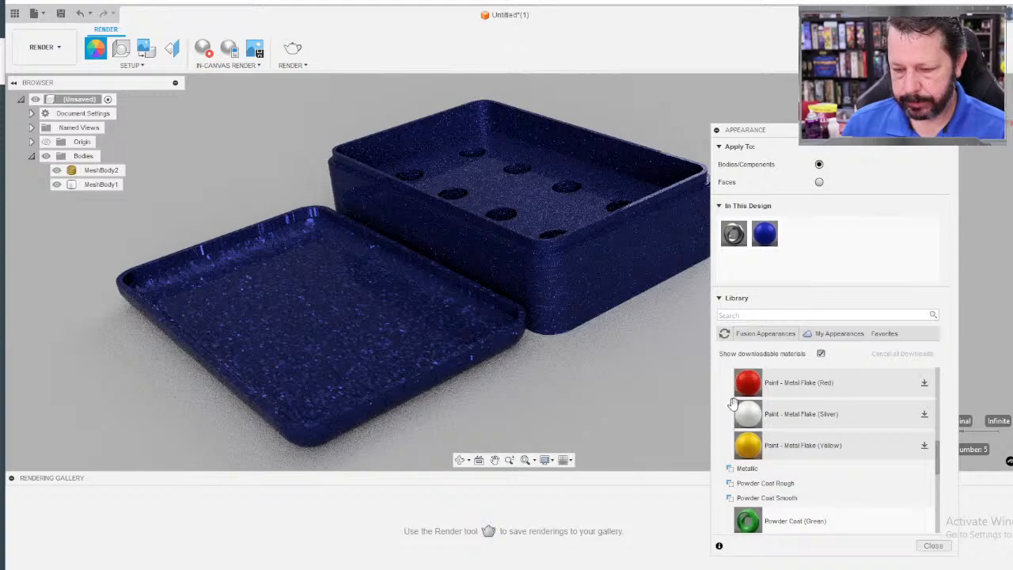
scroll(731, 388, down, 3)
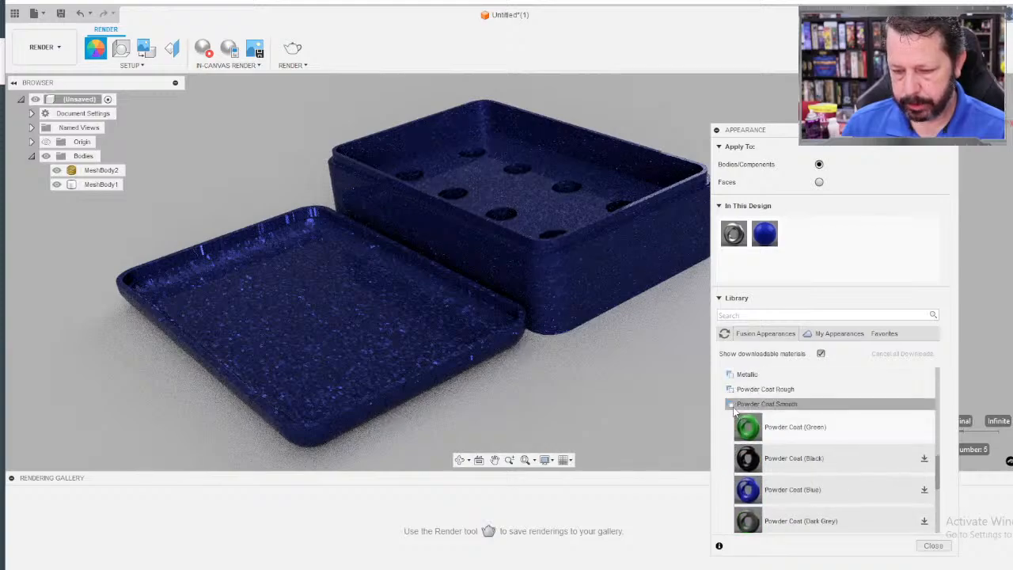
click(730, 404)
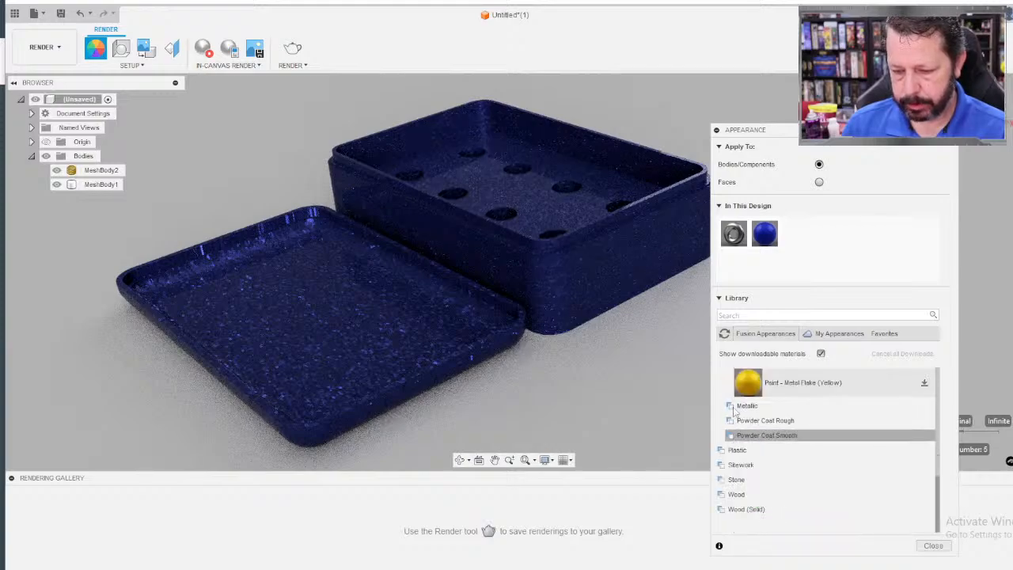
click(742, 494)
scroll(772, 487, down, 3)
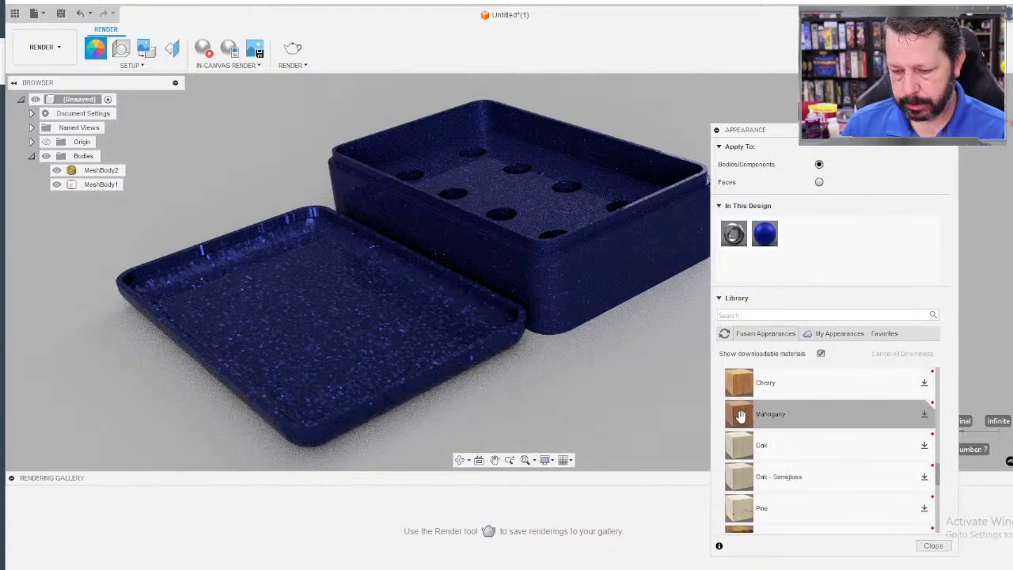
drag(739, 413, 581, 251)
drag(795, 233, 412, 290)
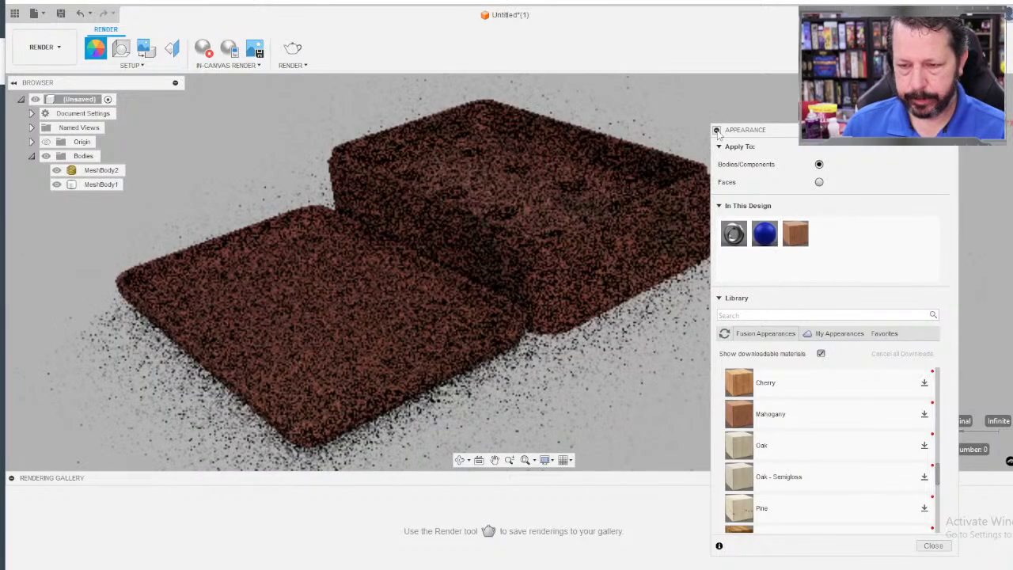
Collapse the appearance settings and compare the rendered wood grain on the box's end-wall facet with the lid mesh.
click(716, 130)
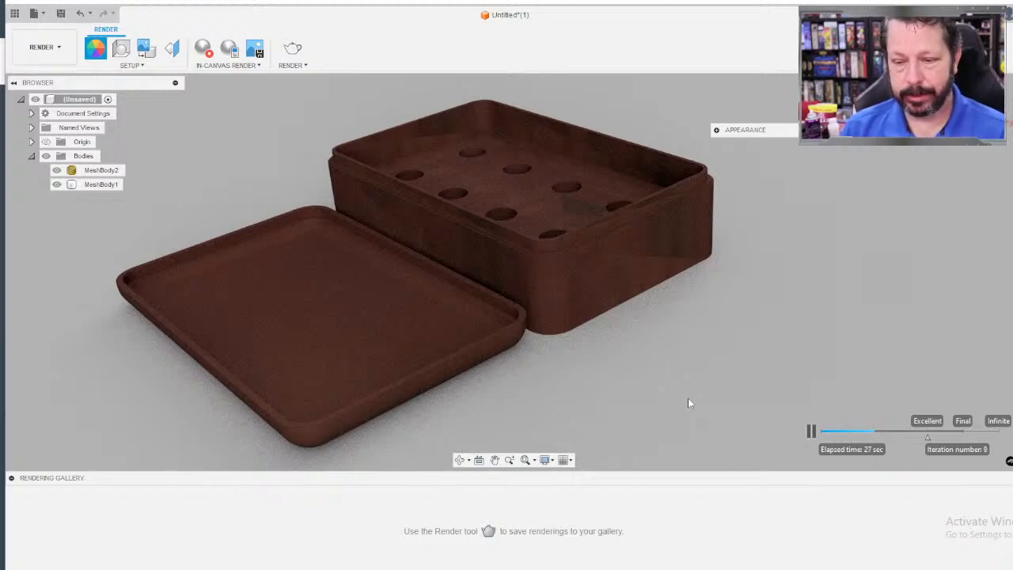
click(619, 249)
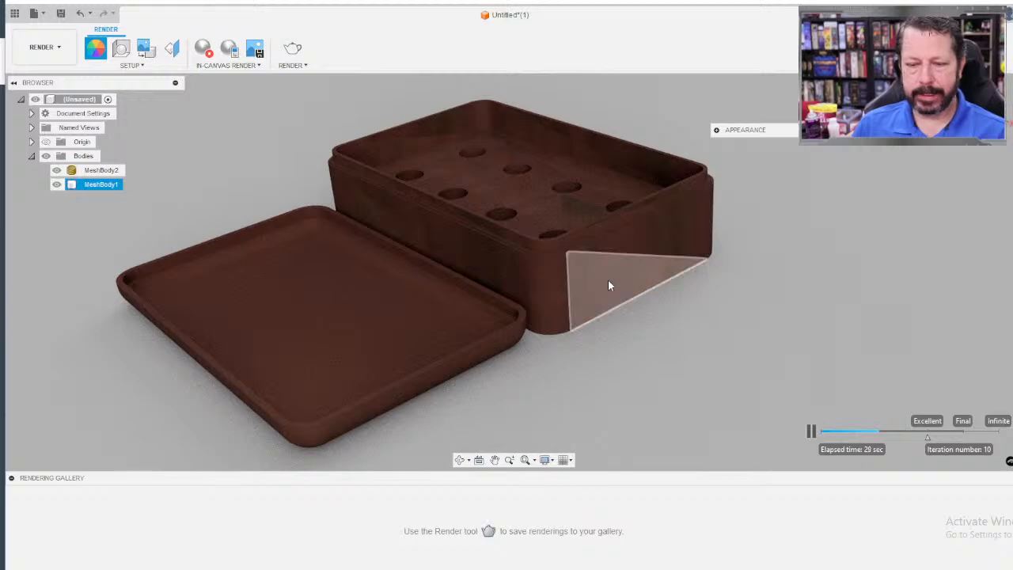
click(713, 392)
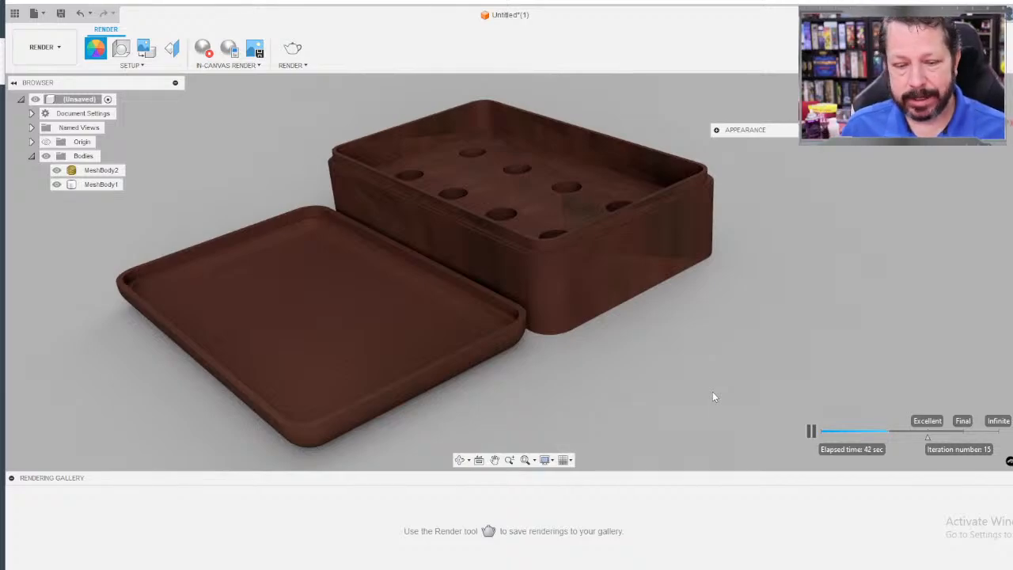
click(311, 329)
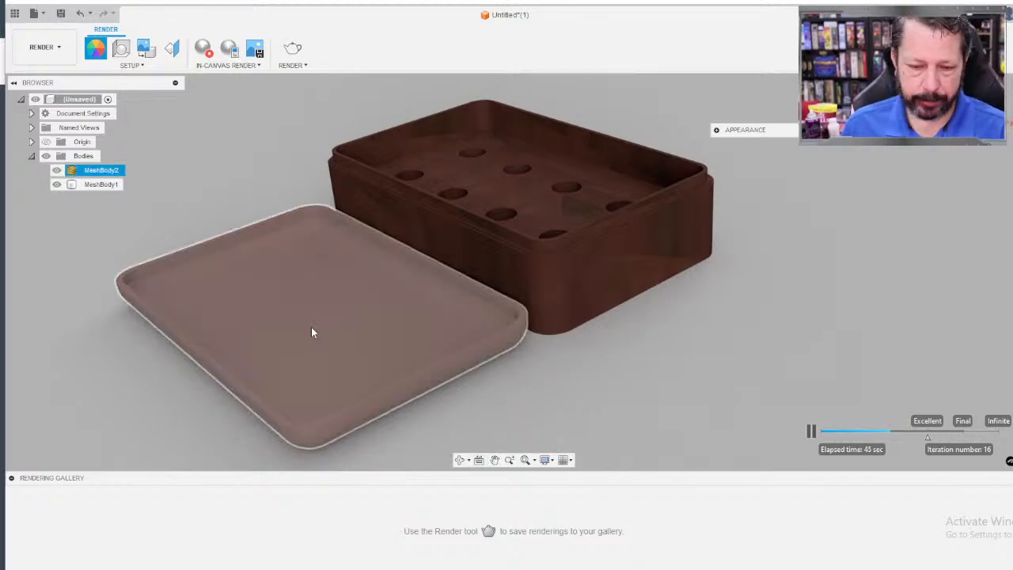
click(491, 422)
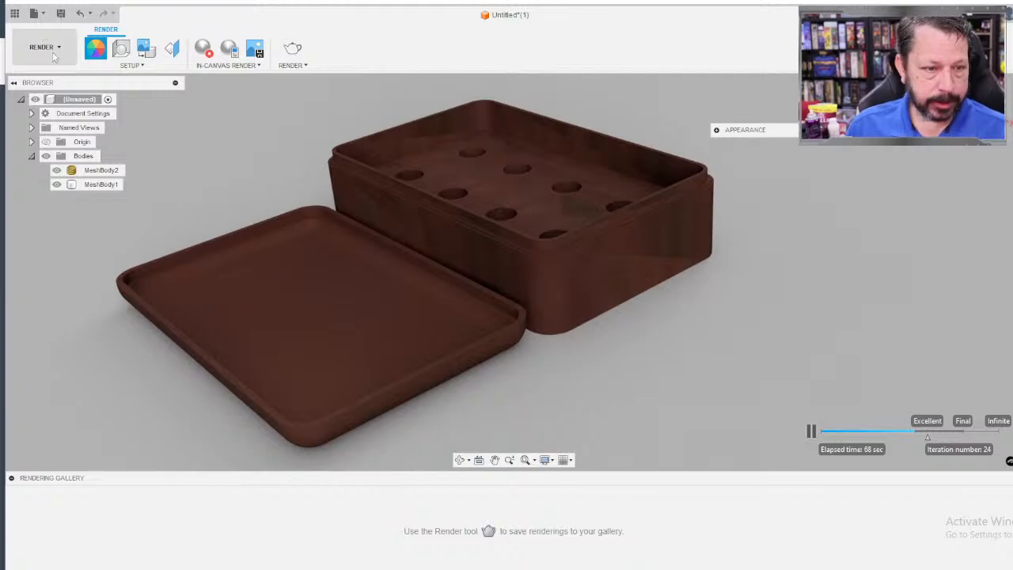
Return to the Design workspace and delete the lower triangular facet on the box's end wall.
click(52, 52)
click(34, 75)
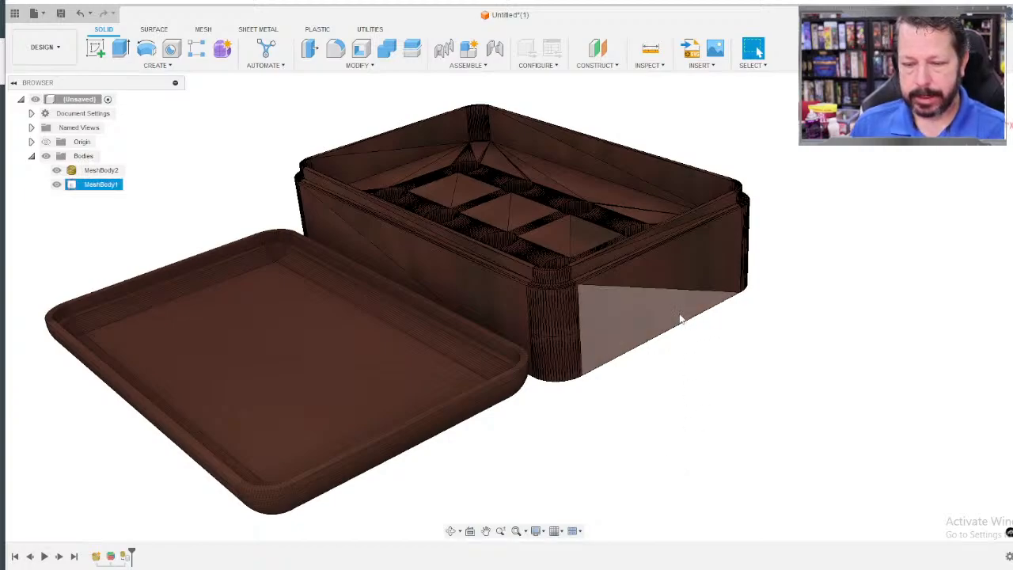
click(652, 309)
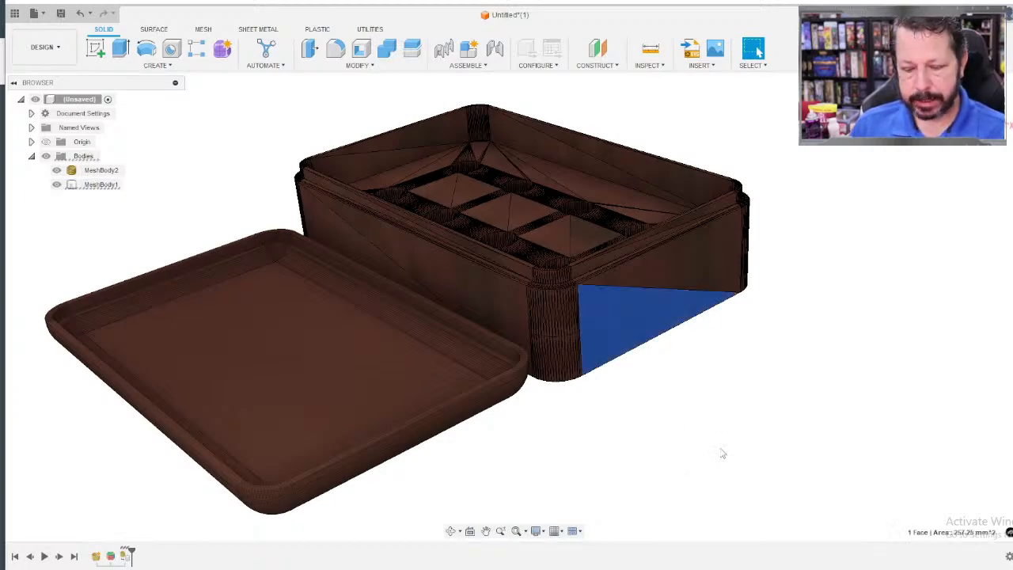
key(Delete)
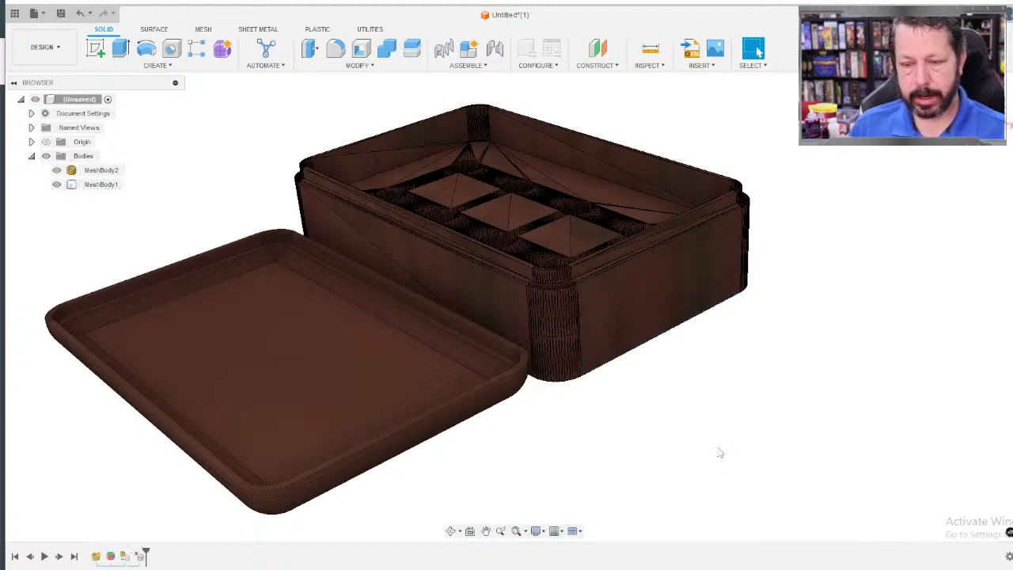
Delete the dividing facets on the box's long side wall and perforated floor, and select the floor to check it.
click(436, 274)
key(Delete)
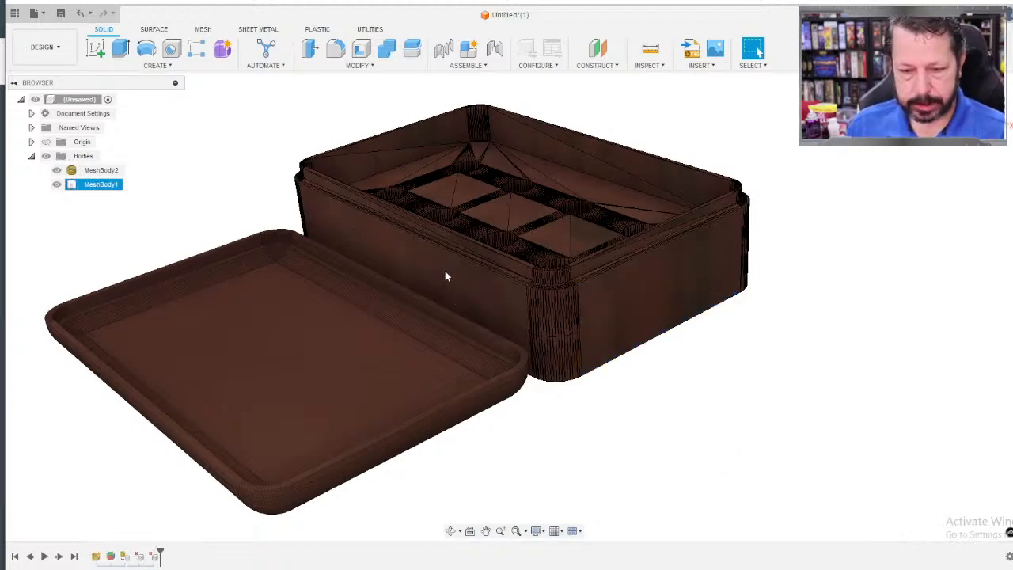
click(557, 234)
key(Delete)
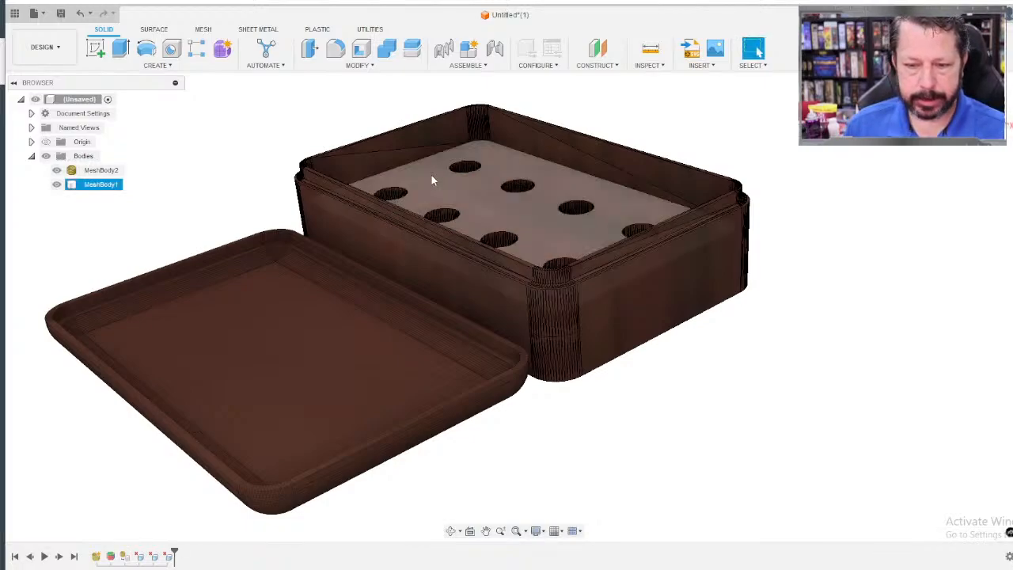
click(526, 219)
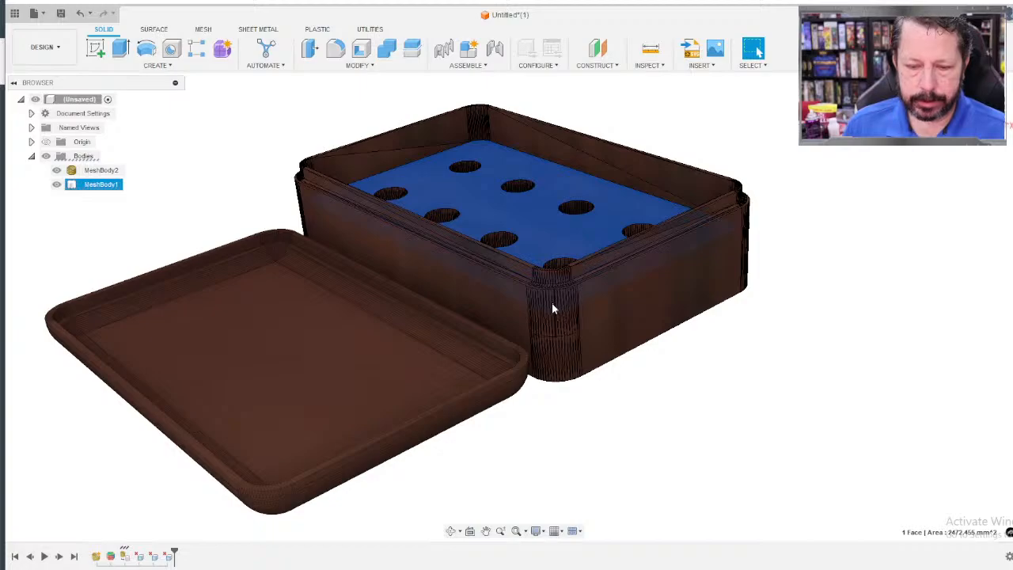
Try to delete a narrow facet on the box's rounded near corner, and undo the deletion.
scroll(551, 309, up, 10)
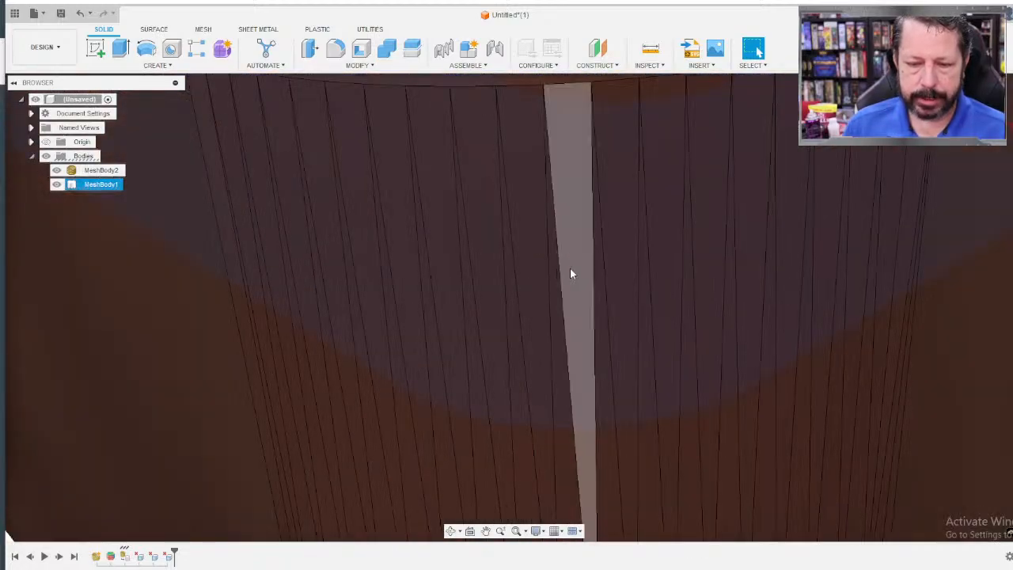
click(571, 269)
scroll(570, 269, down, 6)
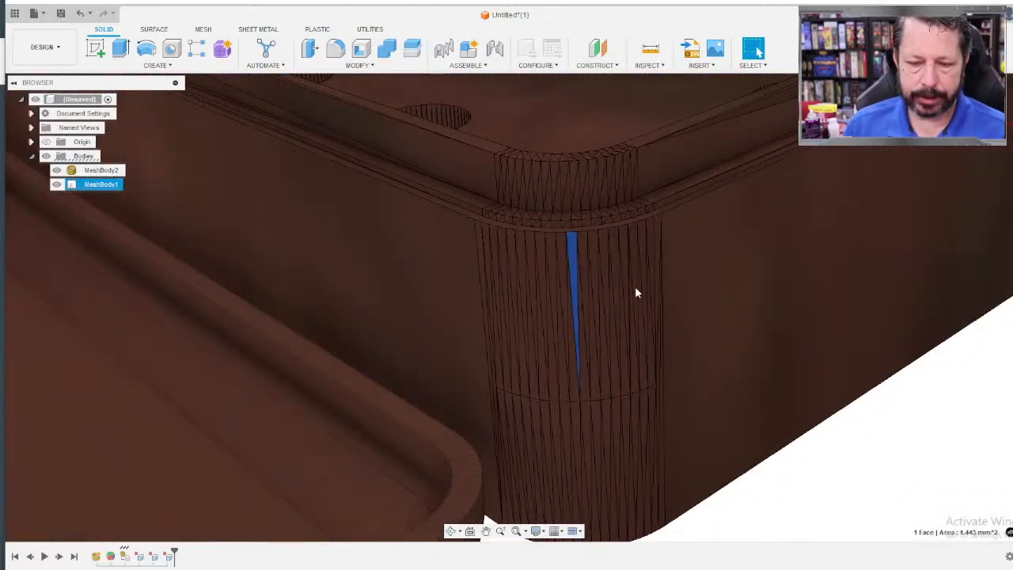
key(Escape)
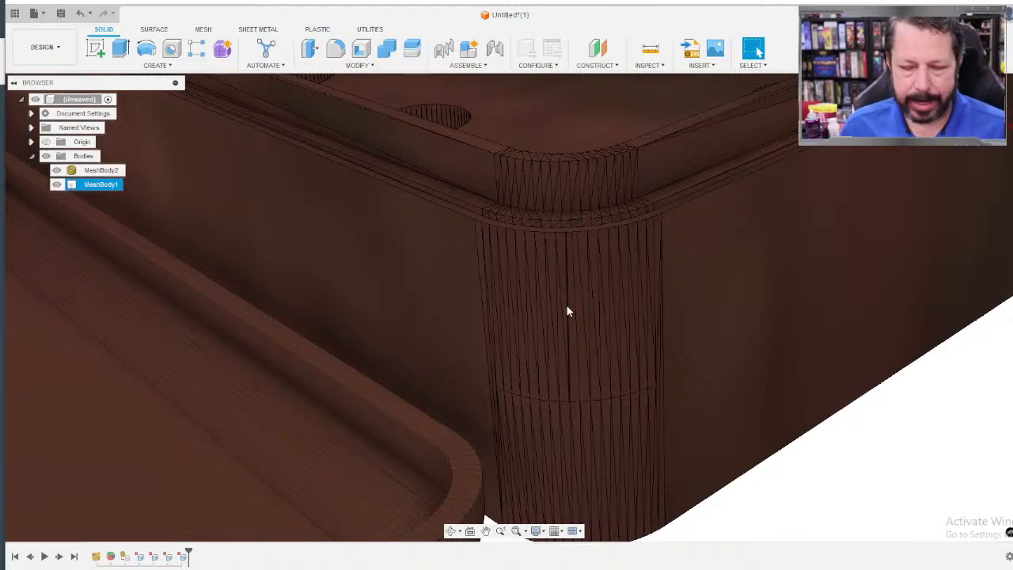
scroll(578, 294, down, 10)
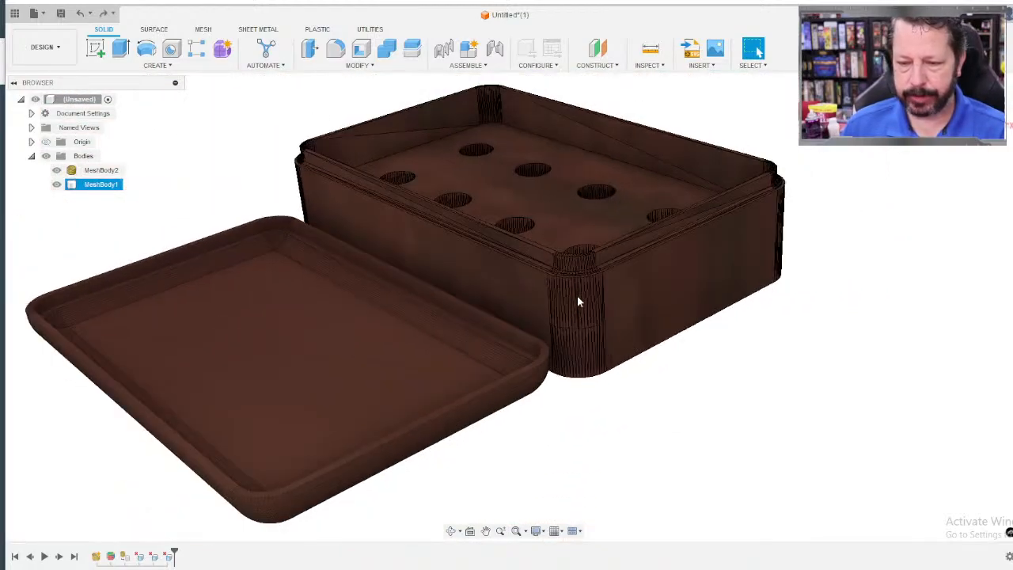
click(744, 191)
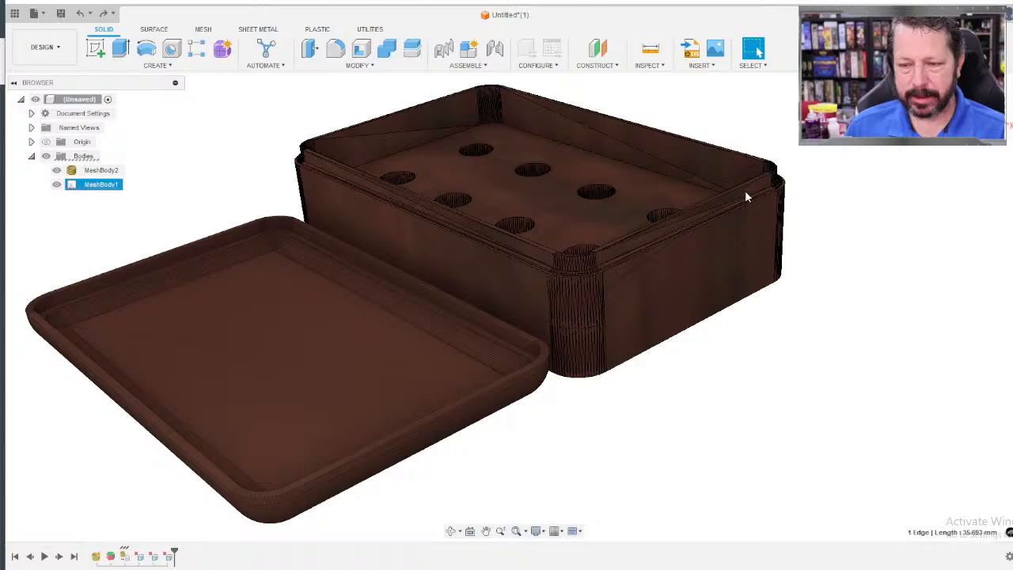
Delete the dividing facets on the box's rim step, its inner long wall and its inner end wall.
click(634, 240)
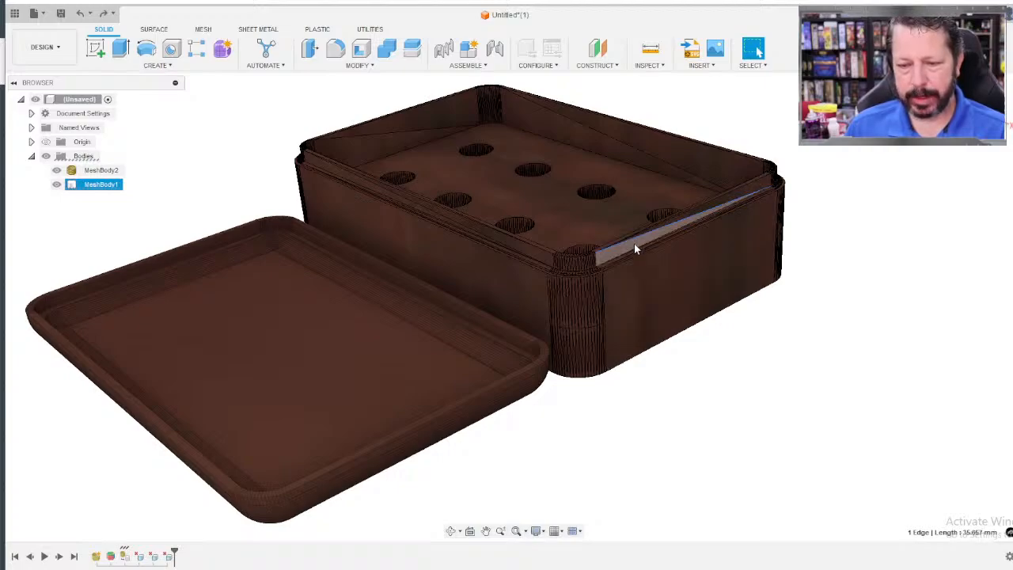
key(Delete)
click(696, 163)
key(Delete)
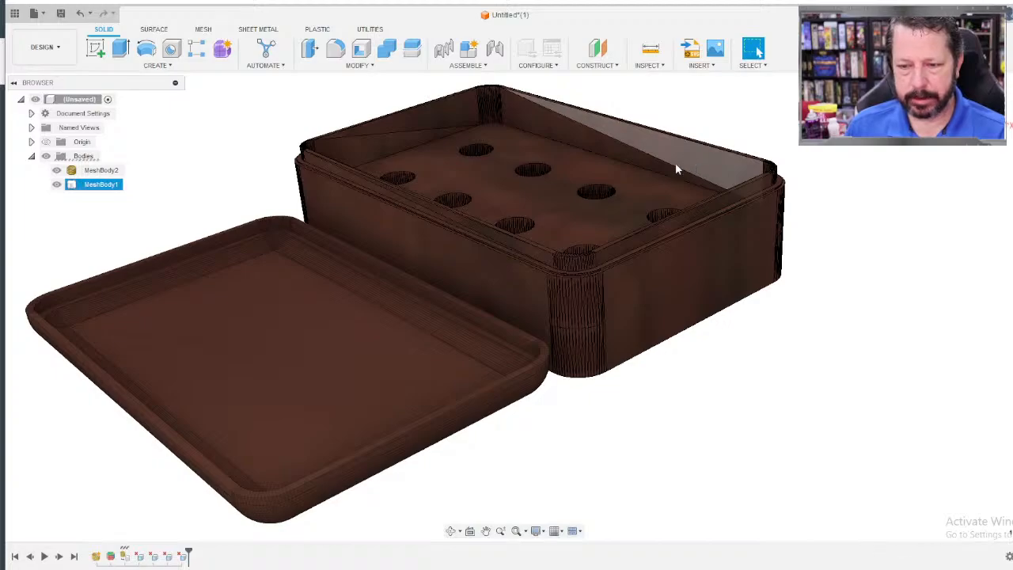
click(459, 116)
key(Delete)
click(500, 270)
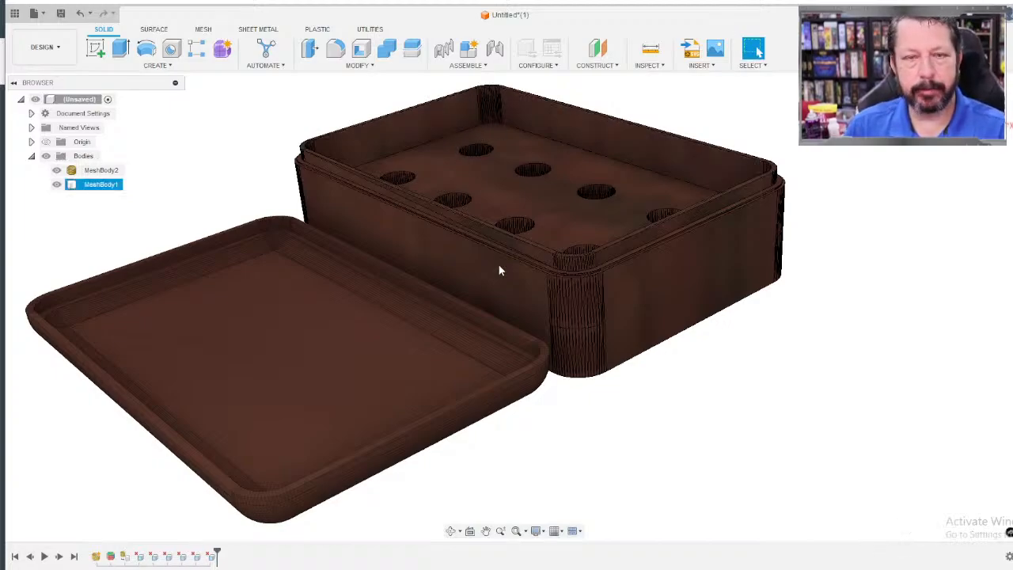
click(700, 412)
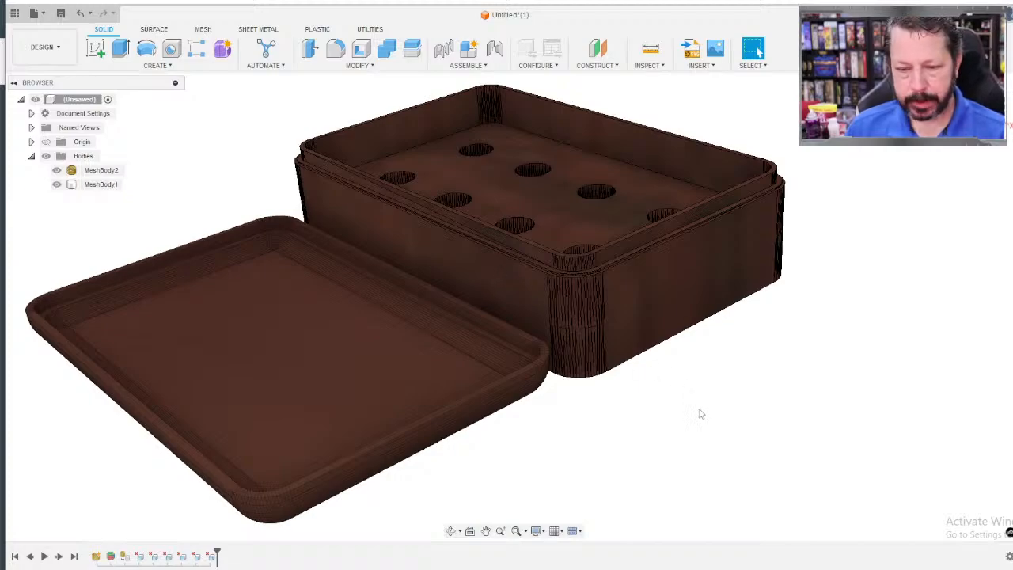
Examine the narrow vertical facets on the box's rounded near corner up close.
scroll(579, 353, up, 5)
click(579, 353)
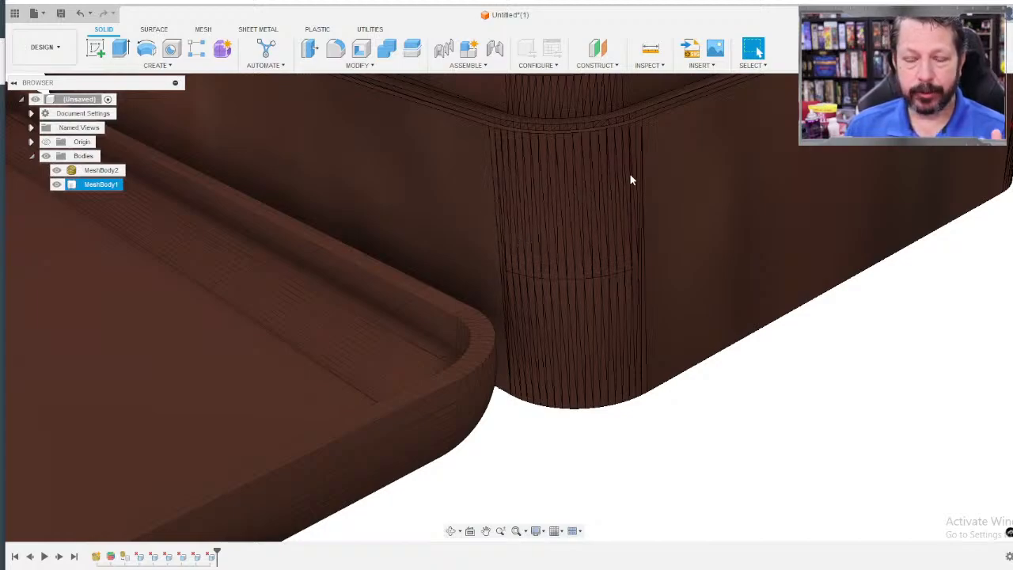
key(Escape)
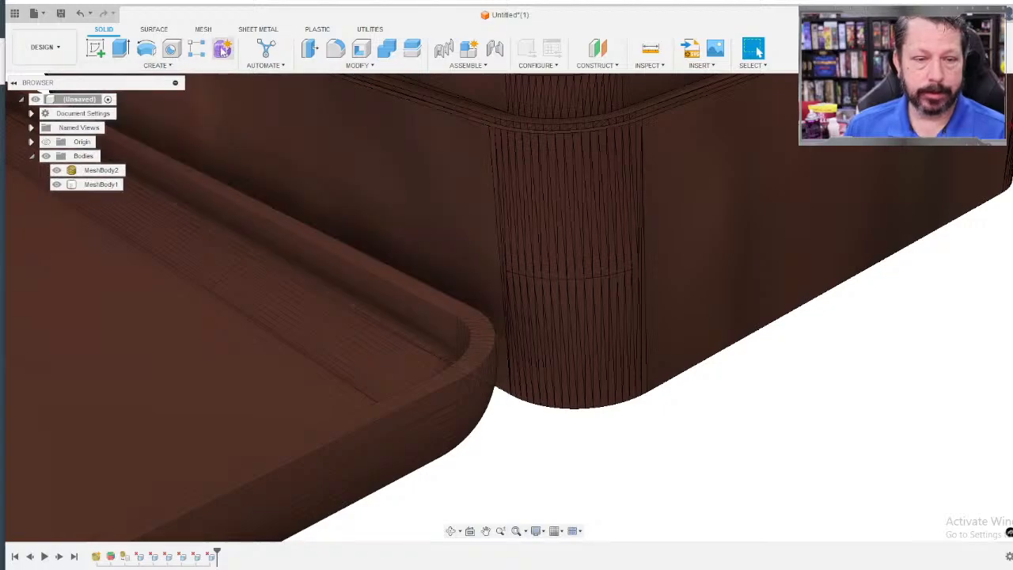
click(608, 287)
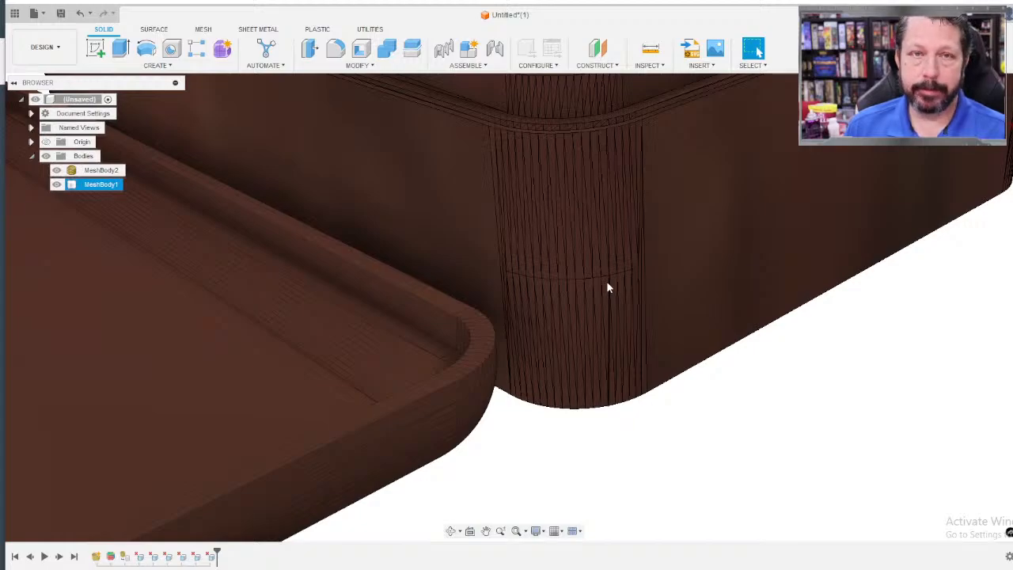
scroll(619, 275, down, 6)
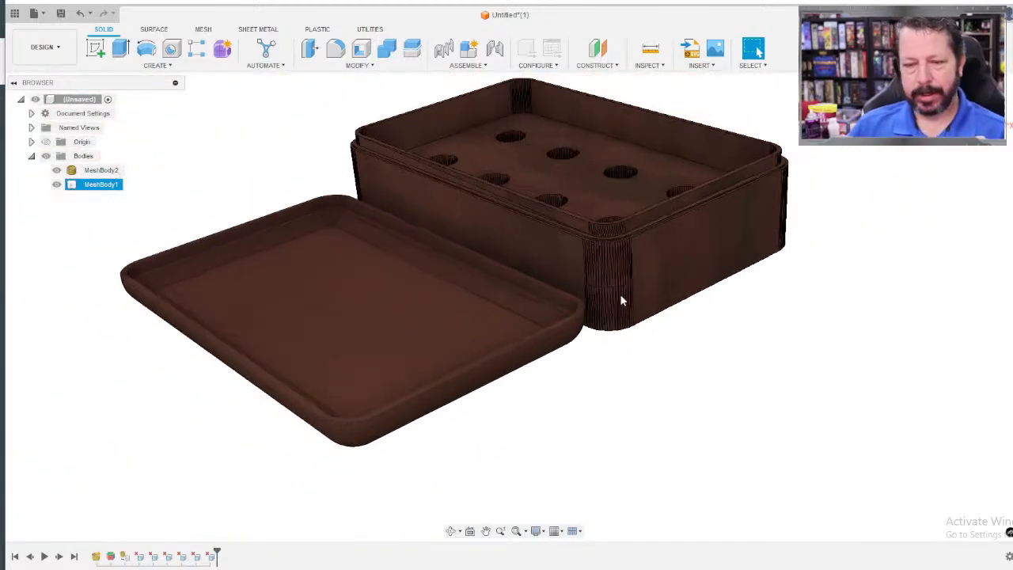
Switch to the Render workspace and run an in-canvas render to check the wood grain on the merged walls.
click(45, 47)
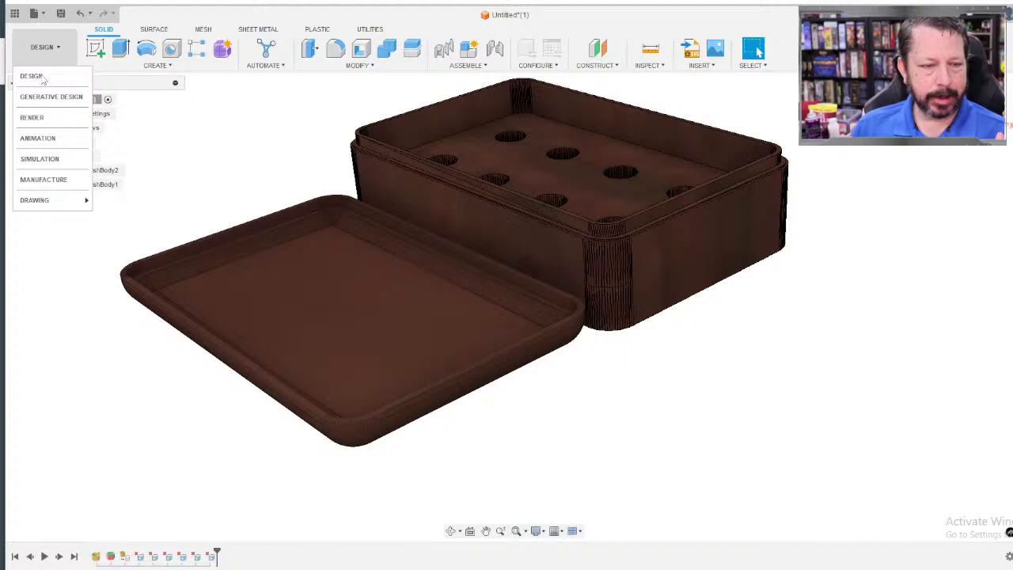
click(35, 117)
click(598, 171)
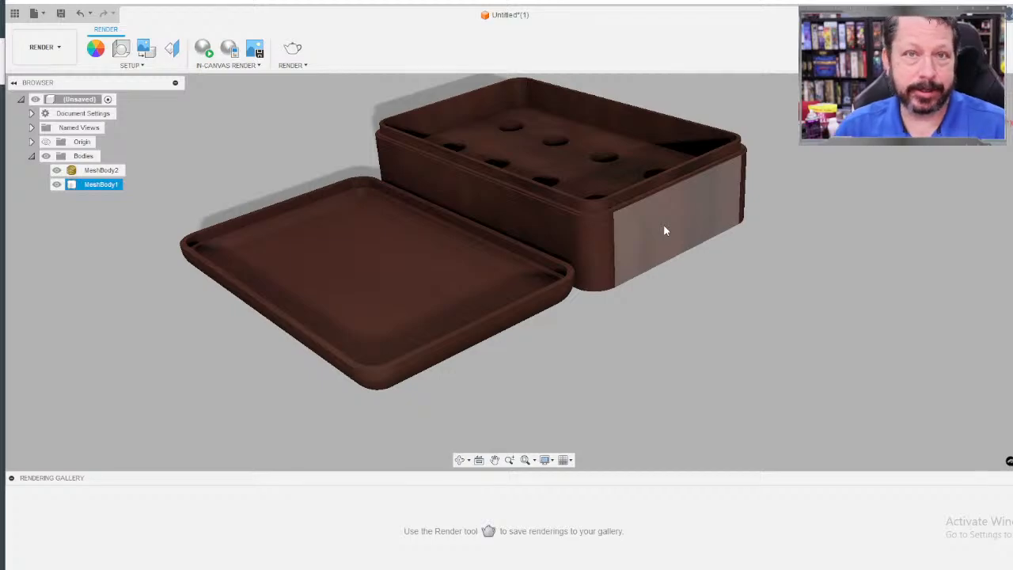
click(722, 328)
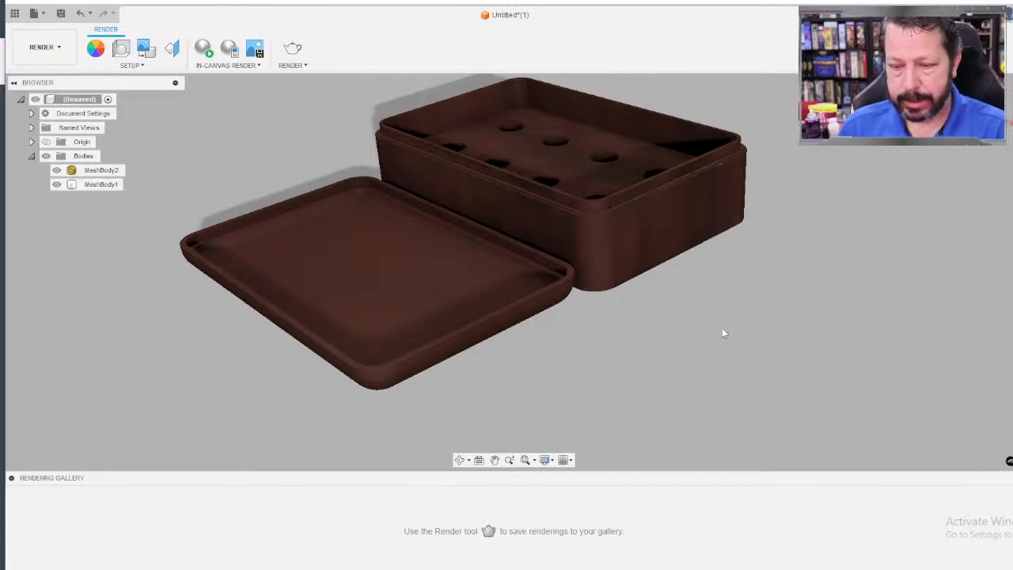
click(202, 50)
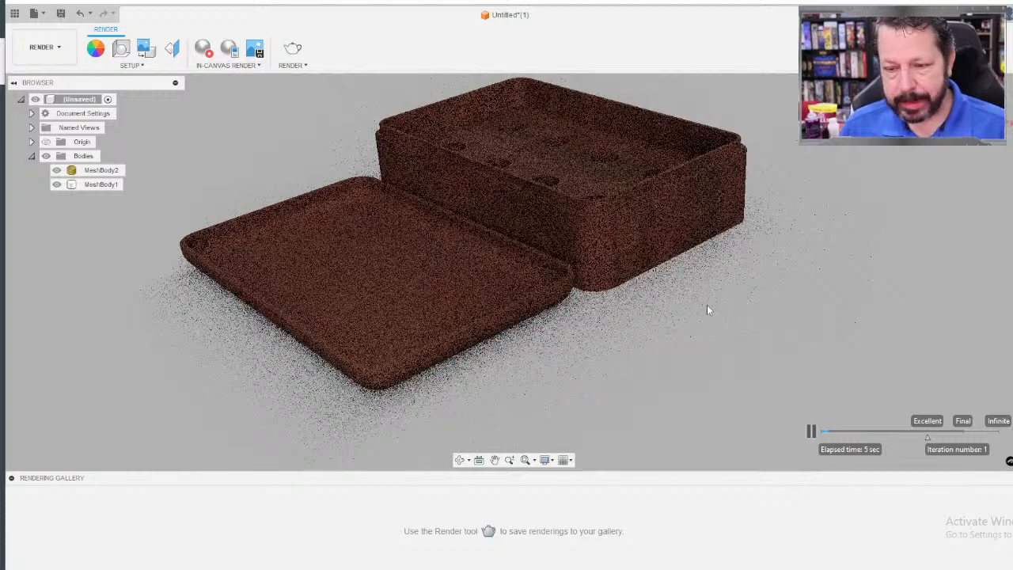
Undo the facet deletions and the wood appearance back to the mesh conversion, ending in the Design workspace.
click(43, 47)
click(40, 76)
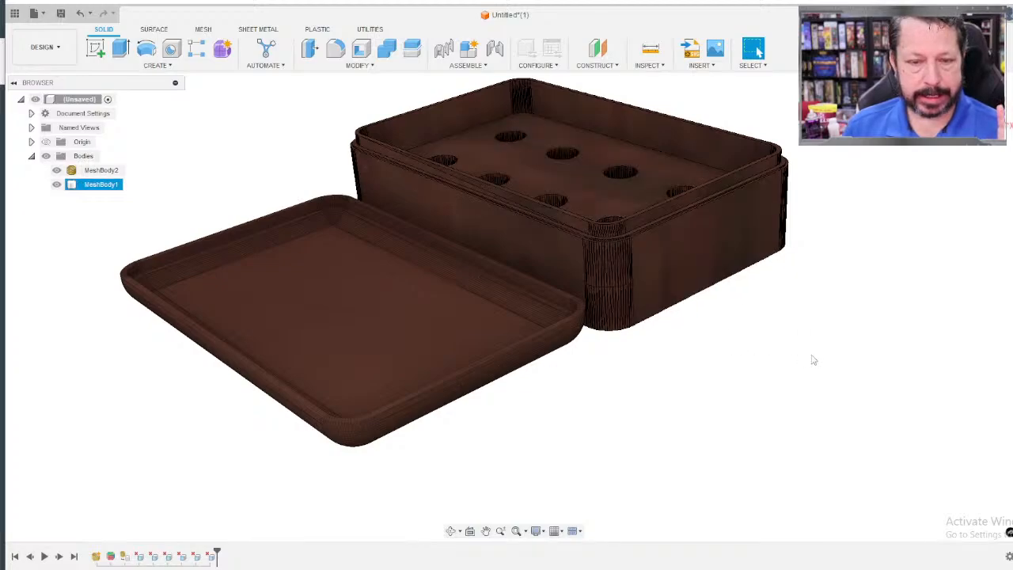
key(ctrl+z)
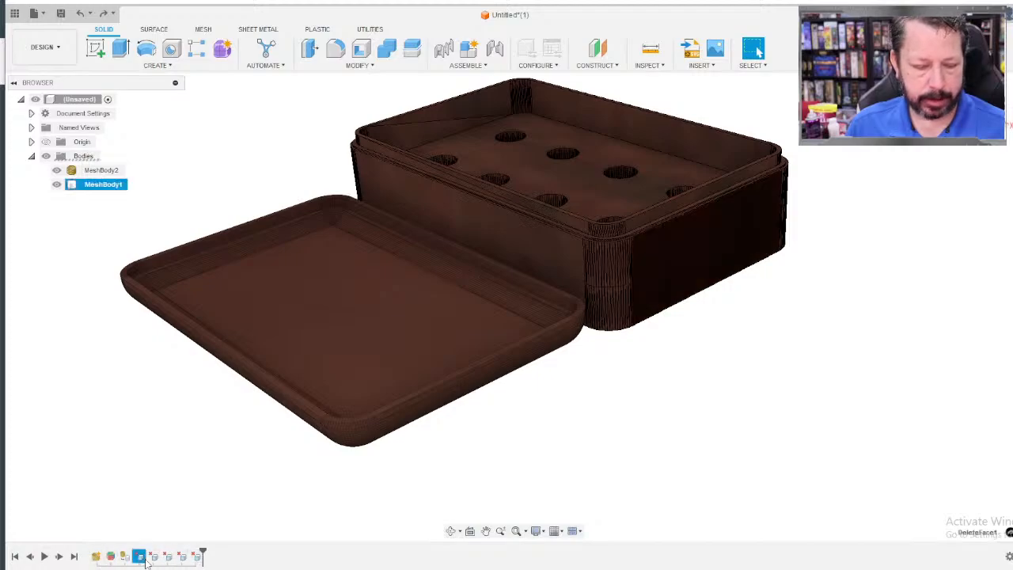
key(ctrl+z)
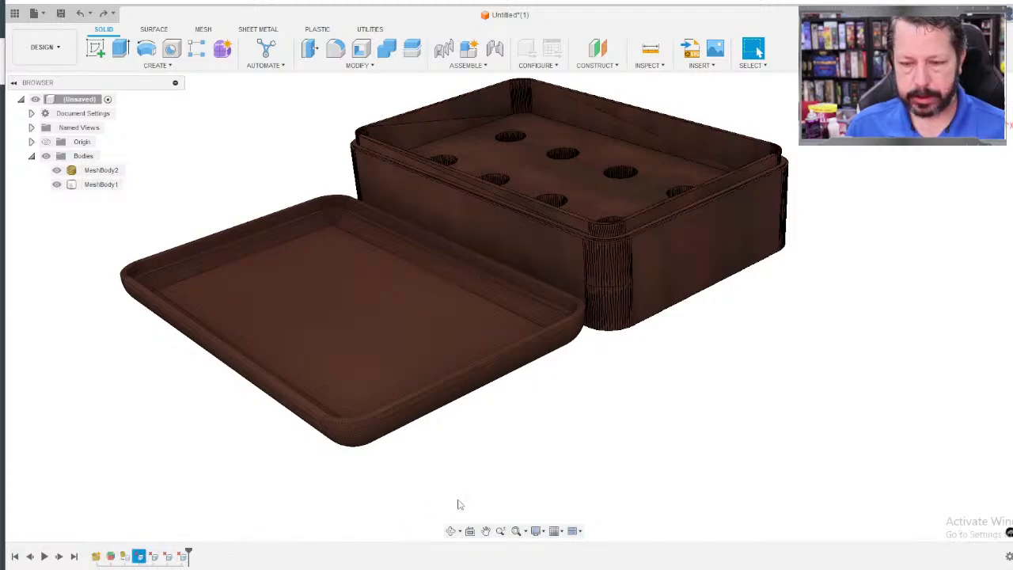
key(ctrl+z)
key(ctrl+z)
key(ctrl+z)
key(ctrl+z)
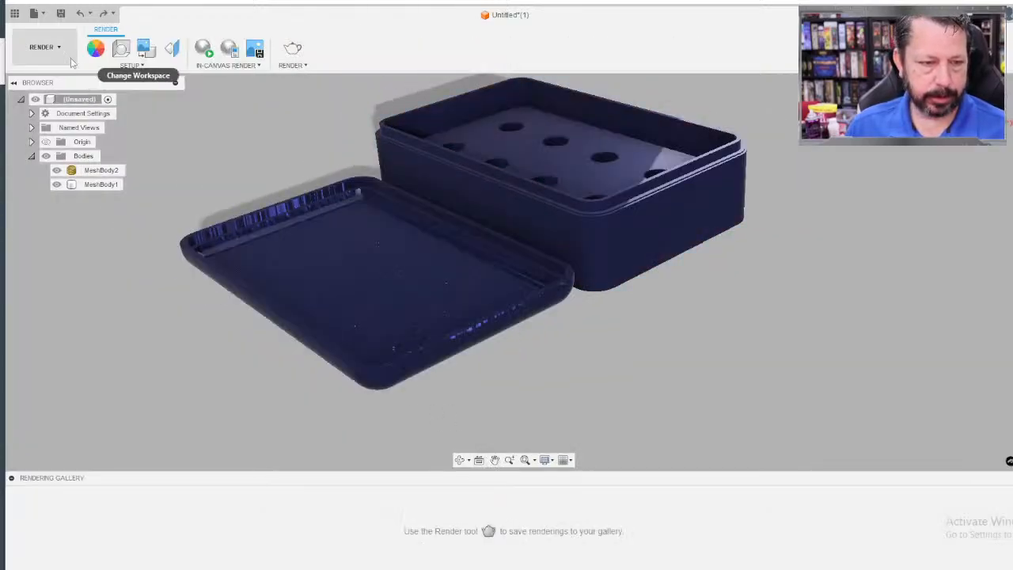
click(45, 47)
click(31, 73)
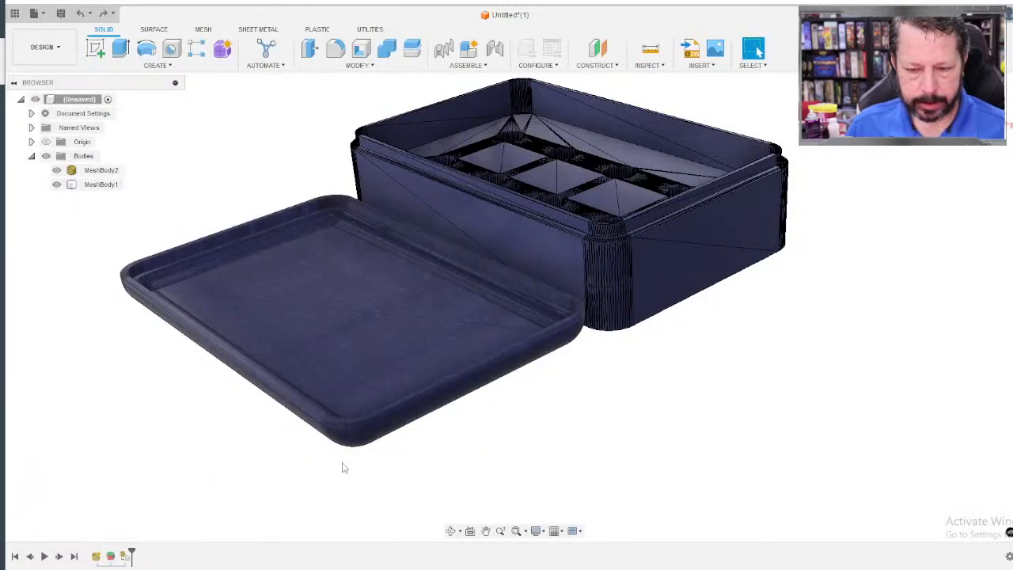
Edit the box's Convert Mesh feature to use the Prismatic method.
double_click(125, 558)
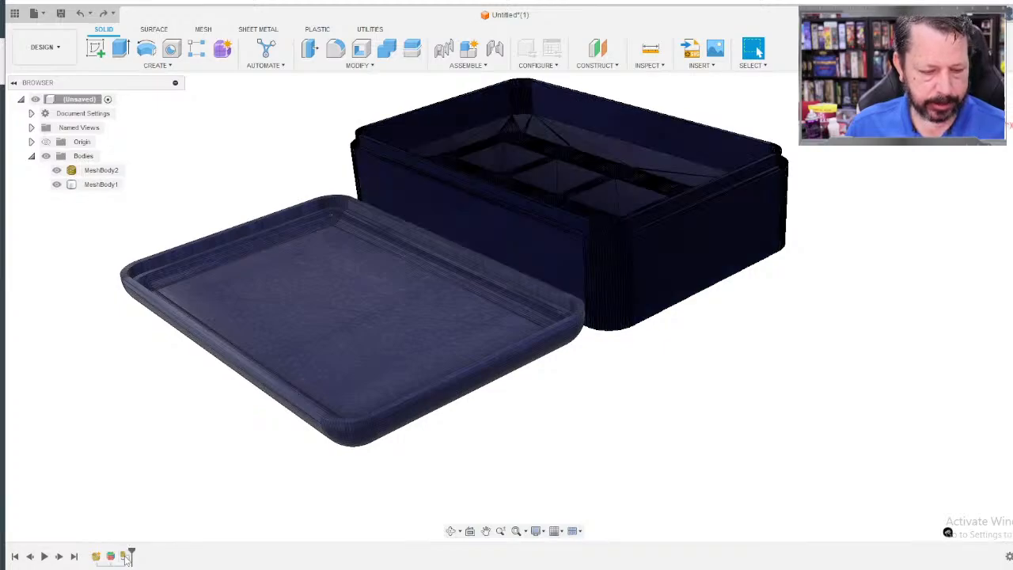
right_click(125, 557)
click(191, 456)
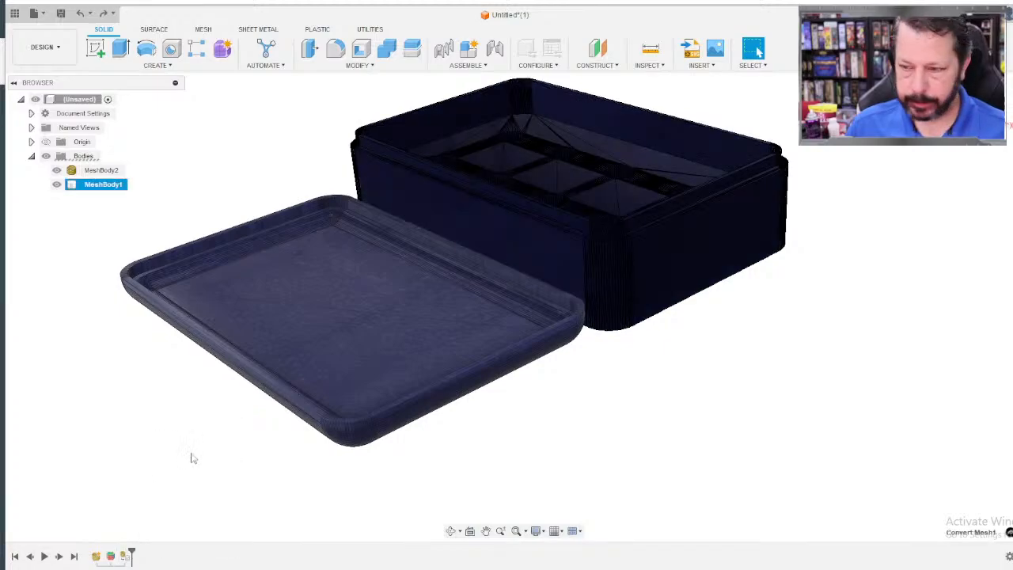
drag(964, 210, 850, 212)
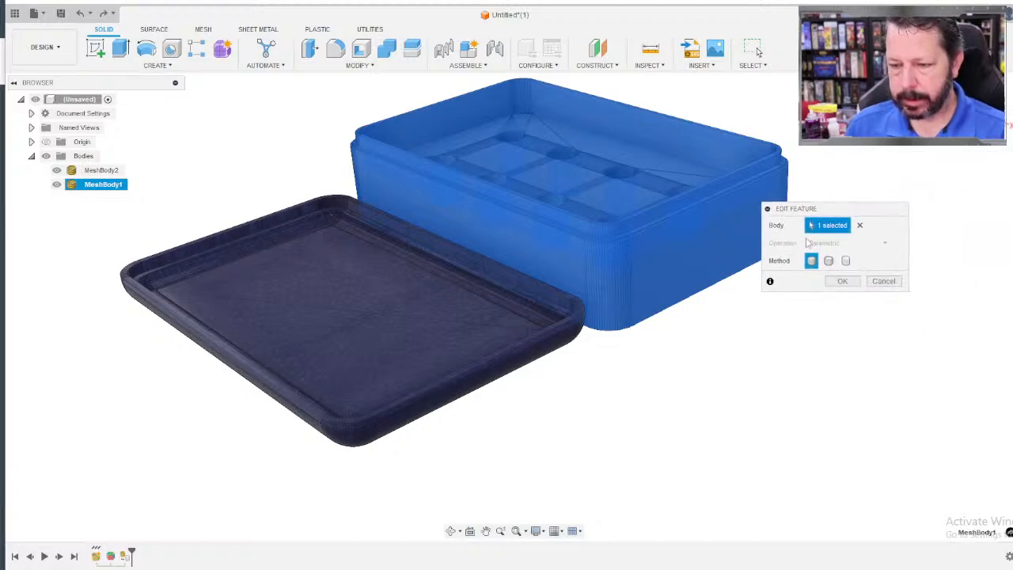
click(829, 260)
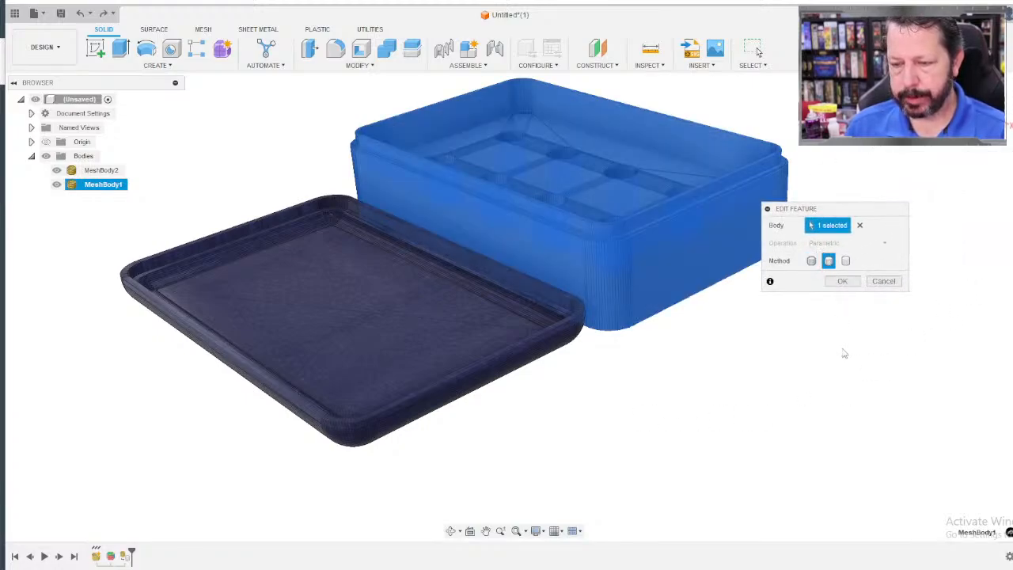
click(842, 282)
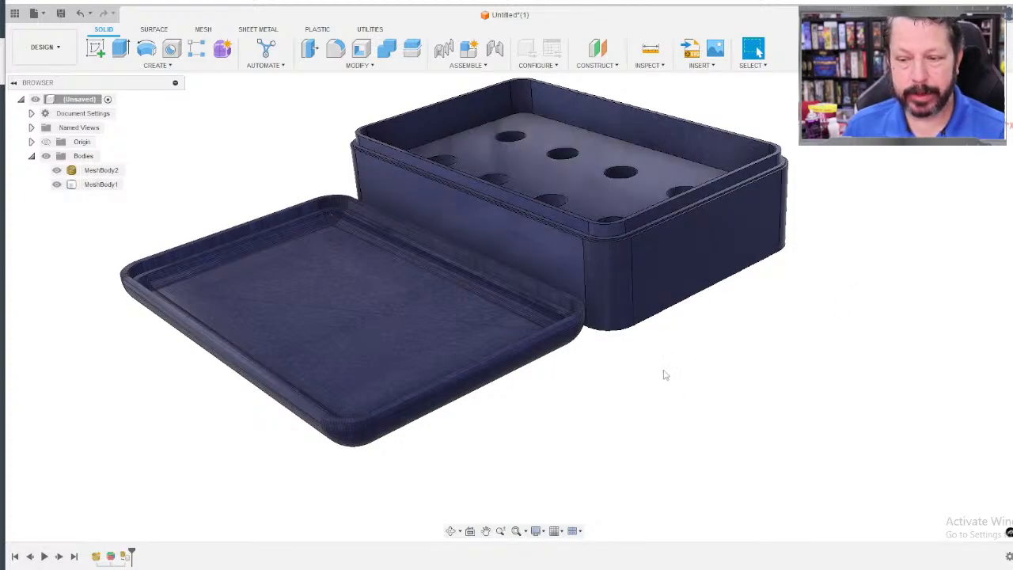
Examine the converted box by selecting its rounded corner, end wall, floor, long side wall and rim faces.
scroll(557, 218, up, 8)
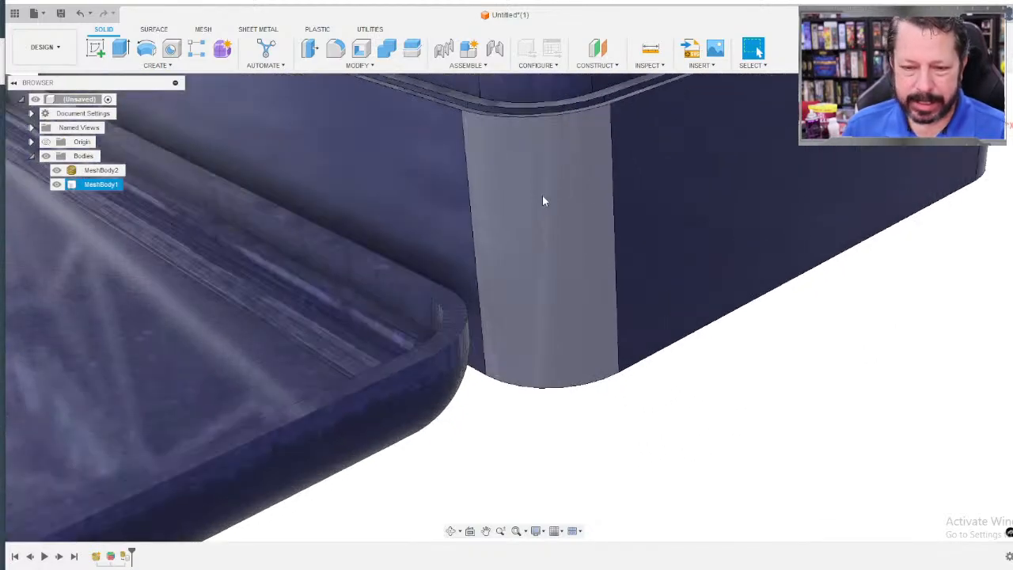
click(542, 196)
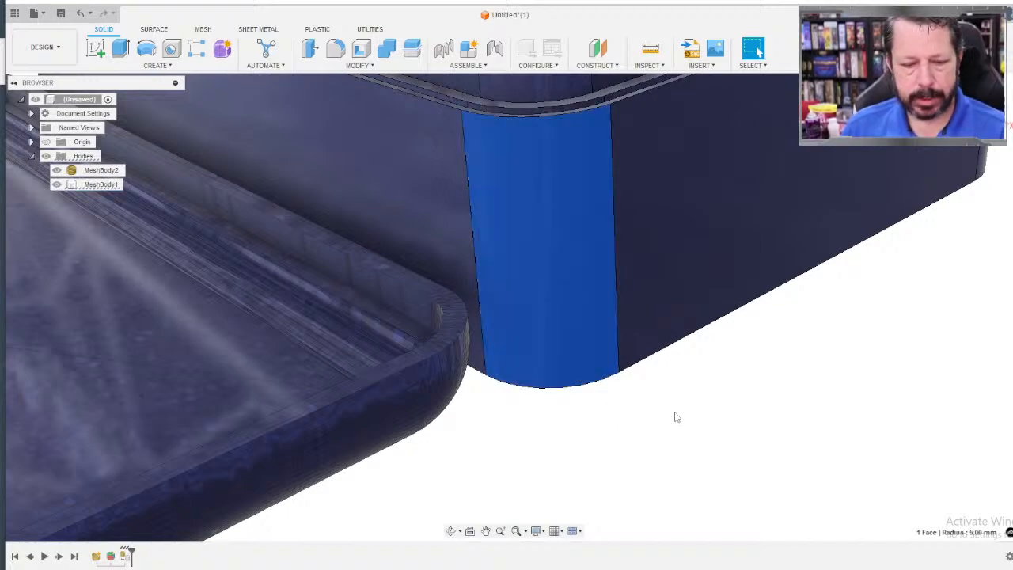
scroll(675, 417, down, 8)
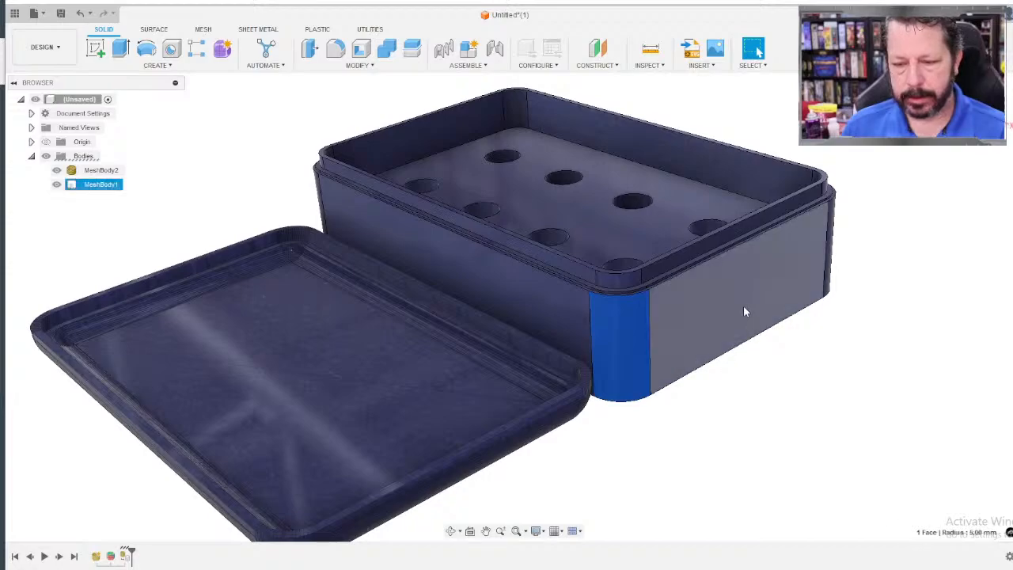
click(744, 307)
click(599, 217)
click(534, 280)
click(545, 257)
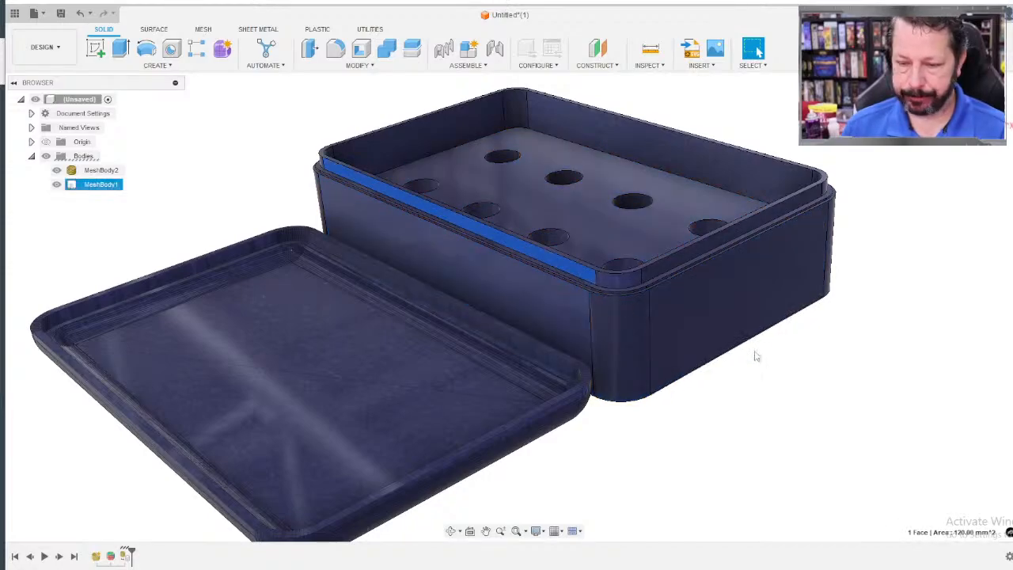
click(755, 356)
Preview a section analysis from the box's end wall with the cut plane at -20.934 mm, and cancel it.
click(649, 65)
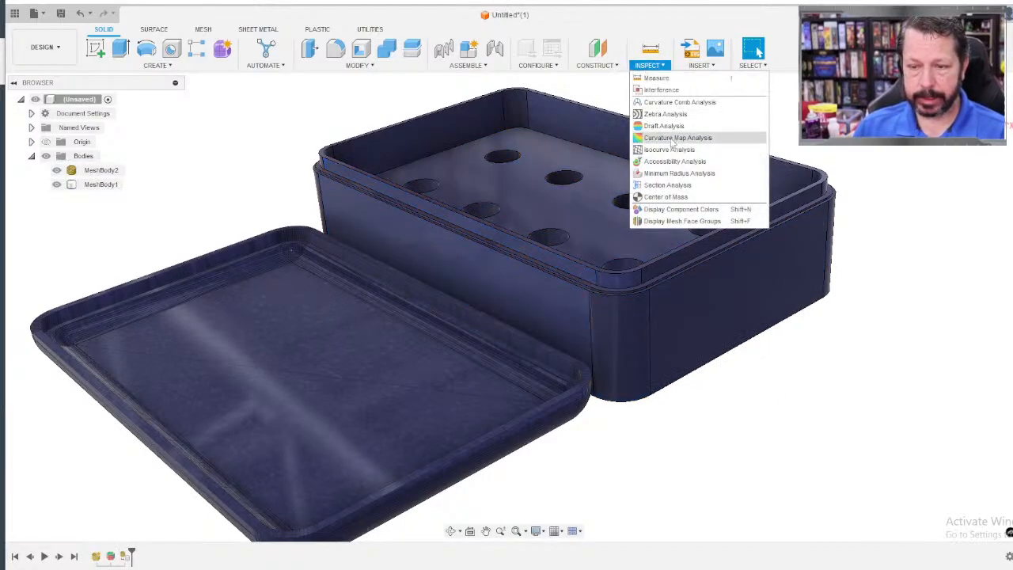
click(667, 184)
click(727, 305)
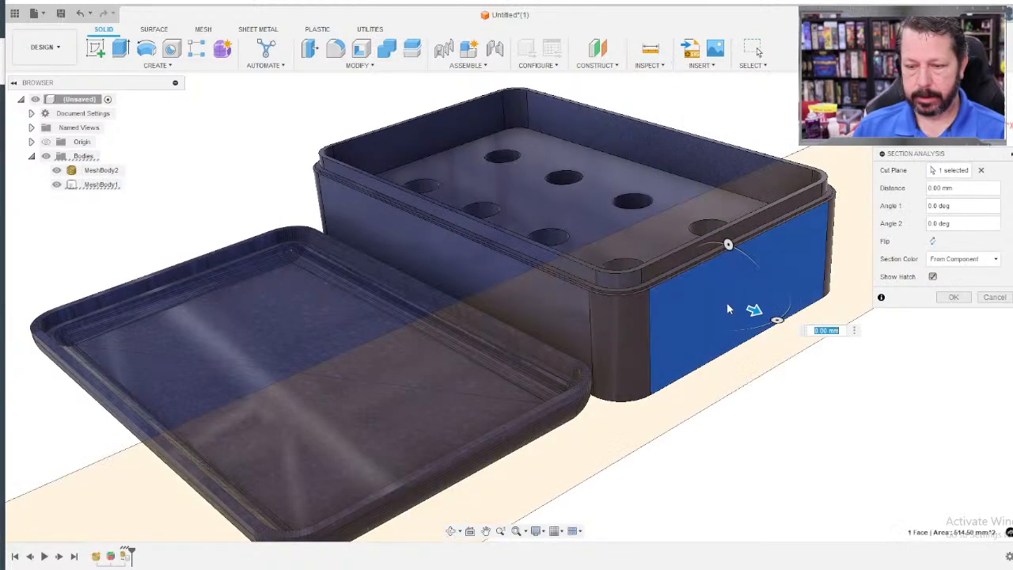
mouse_move(754, 310)
mouse_down()
mouse_move(592, 249)
mouse_move(635, 262)
mouse_up()
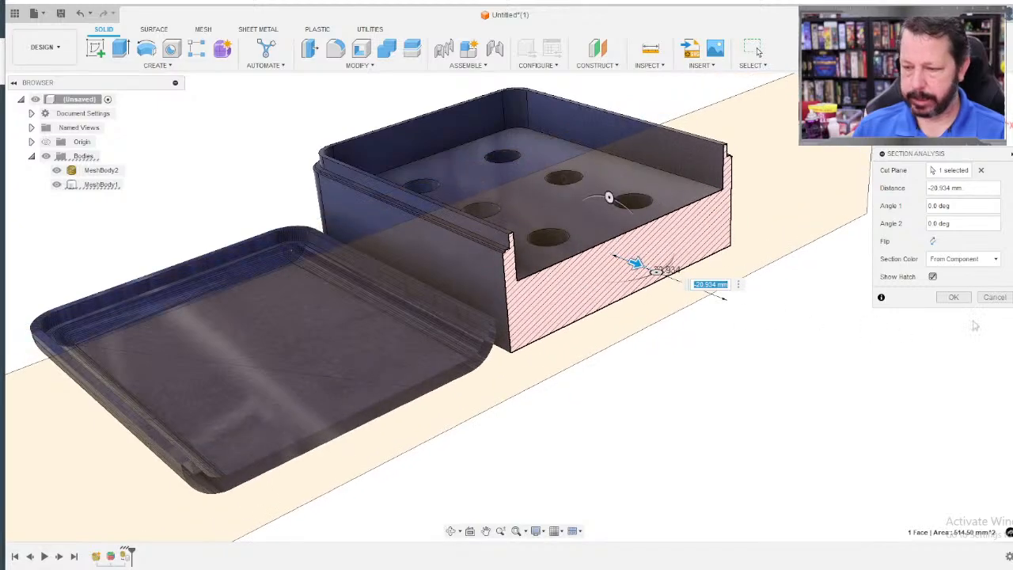
click(994, 297)
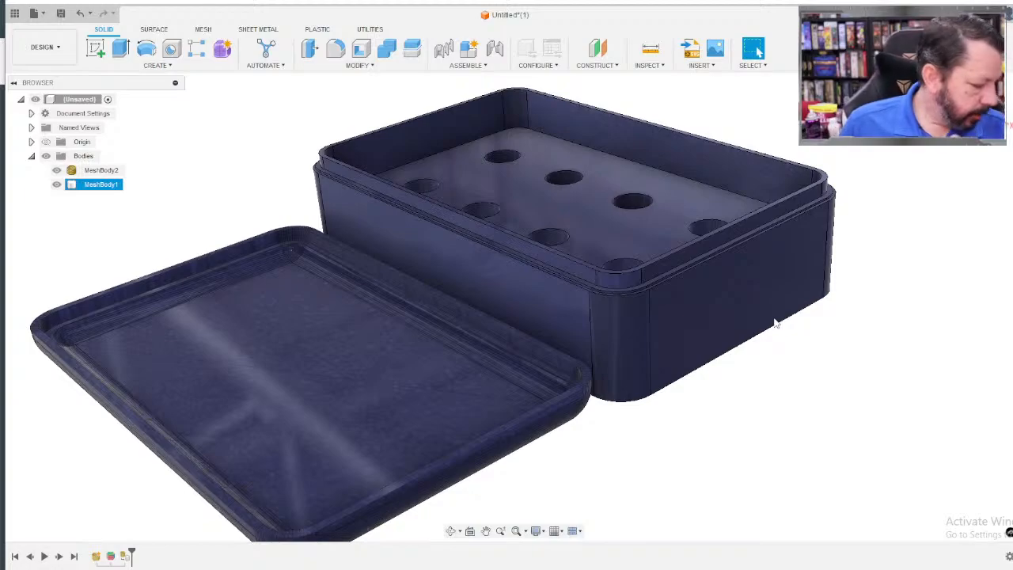
Start a sketch on the box's inner floor and draw a concentric circle inside the second hole of the row nearest the lid.
click(95, 49)
click(558, 200)
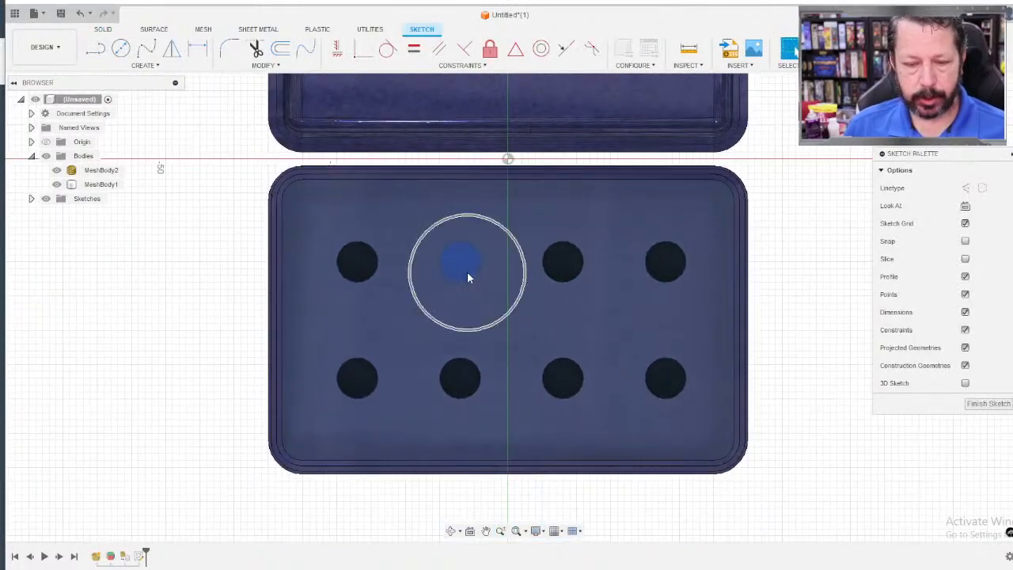
scroll(467, 272, up, 3)
click(121, 48)
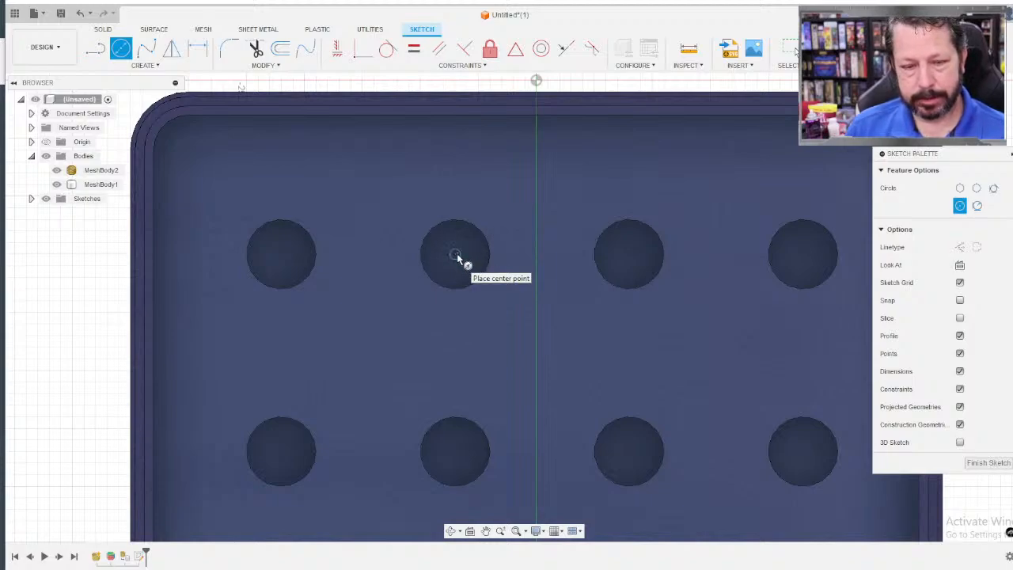
click(456, 253)
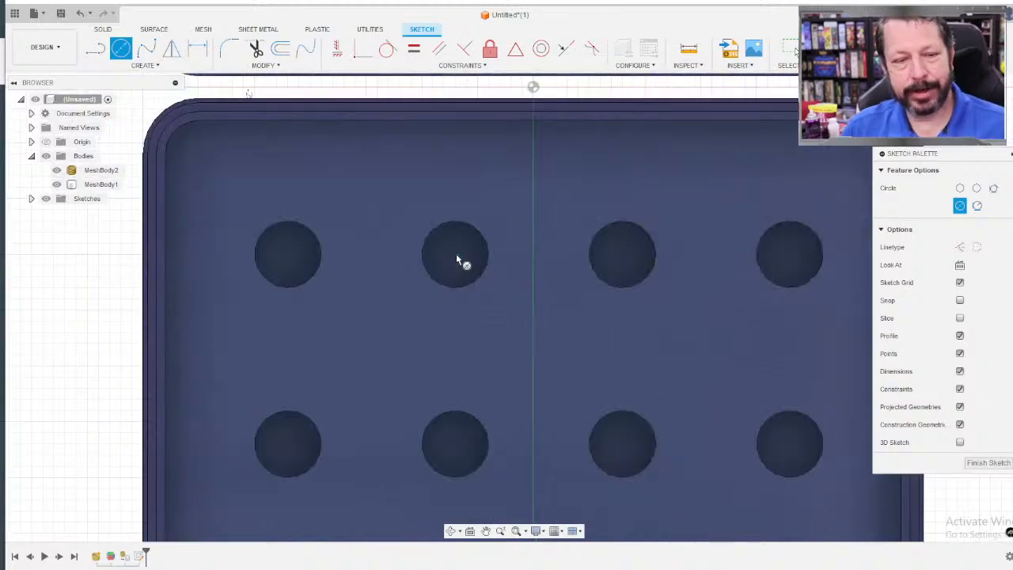
click(480, 264)
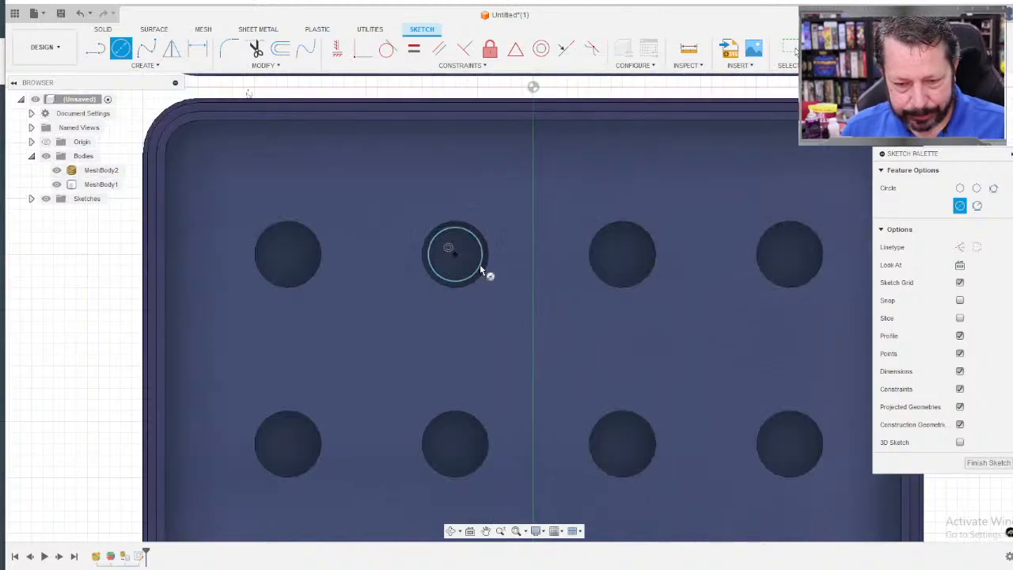
Dimension the gap between the new circle and the hole's edge as 0.4 mm and finish the sketch.
key(d)
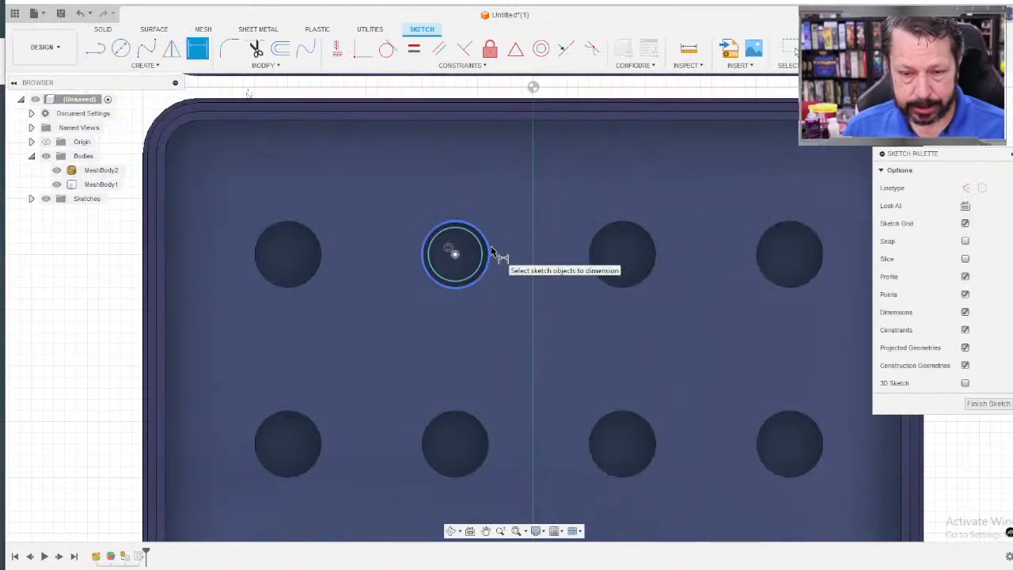
click(484, 254)
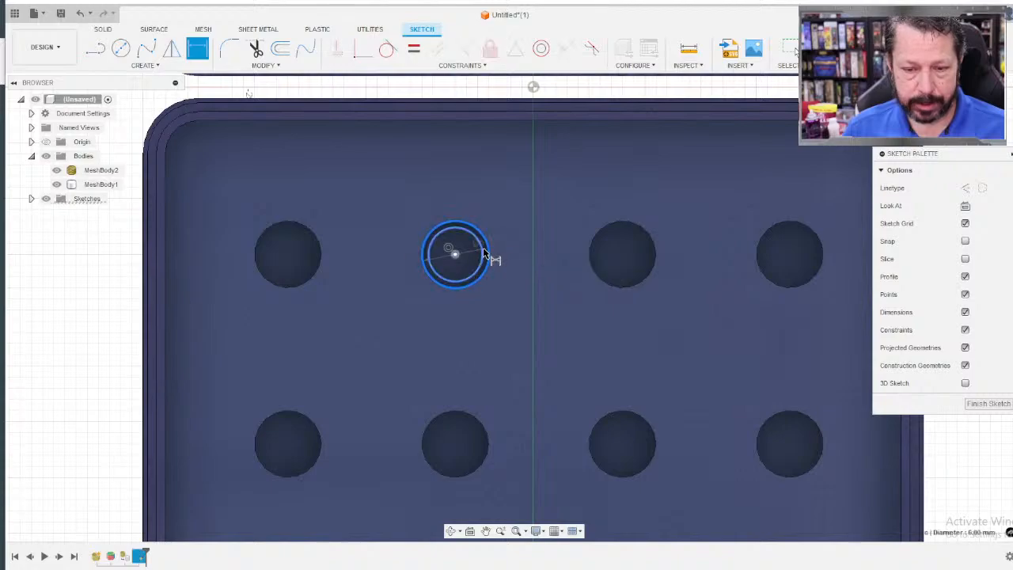
click(516, 217)
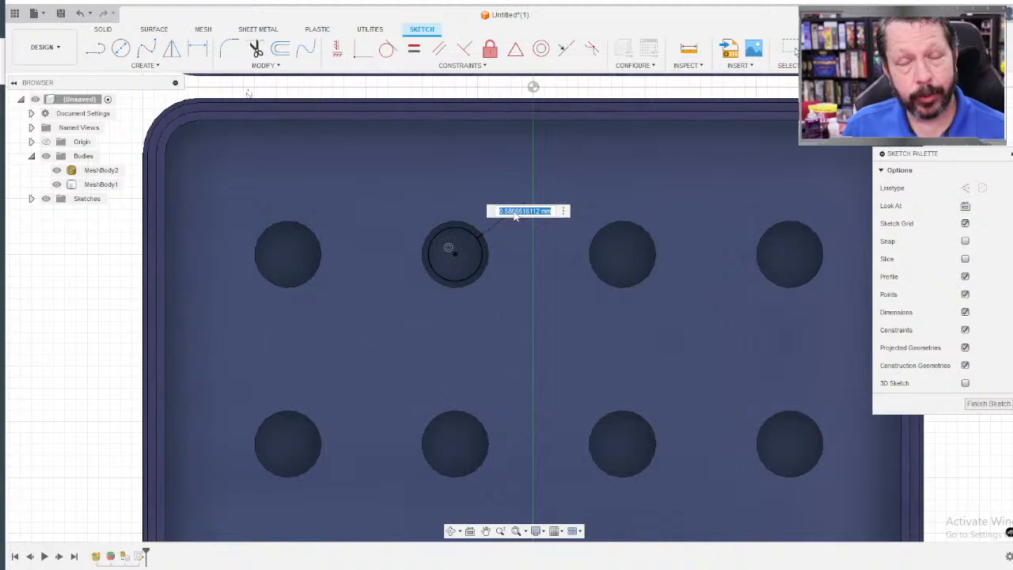
text(6)
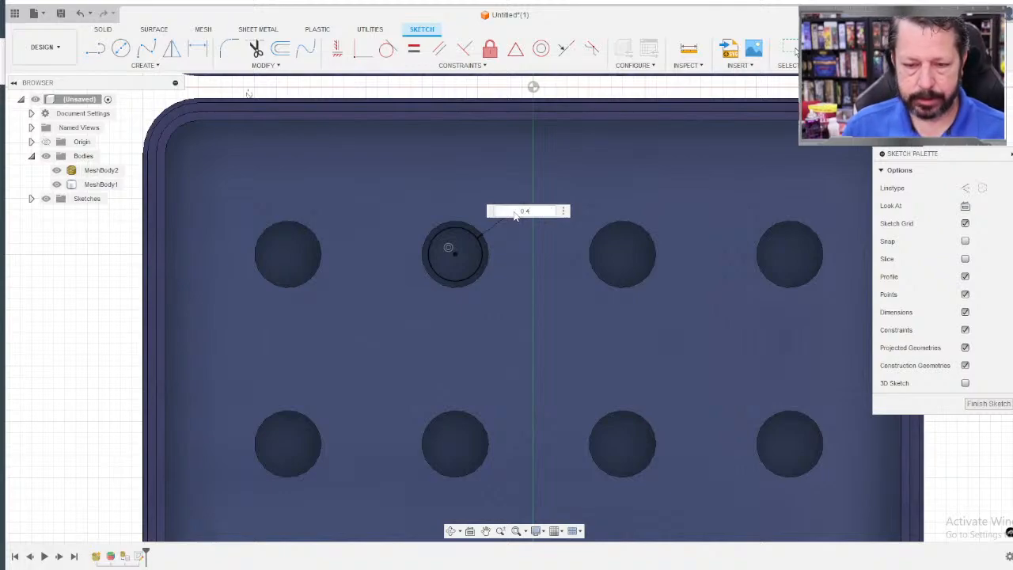
key(Return)
Extrude the thin ring profile down to the hole's bottom face, using that face as the To Object extent.
scroll(464, 276, up, 3)
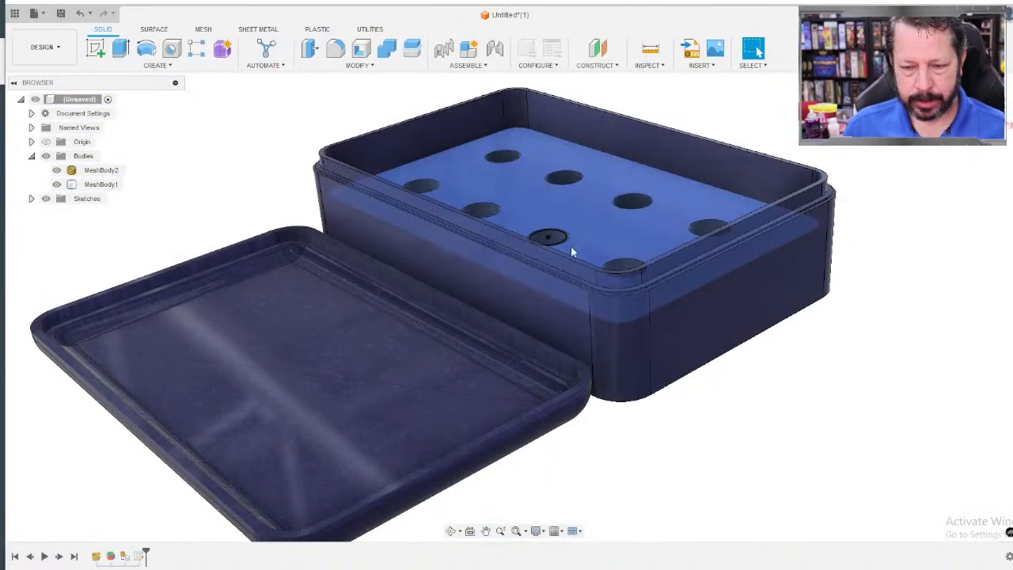
scroll(570, 246, down, 3)
scroll(566, 246, up, 10)
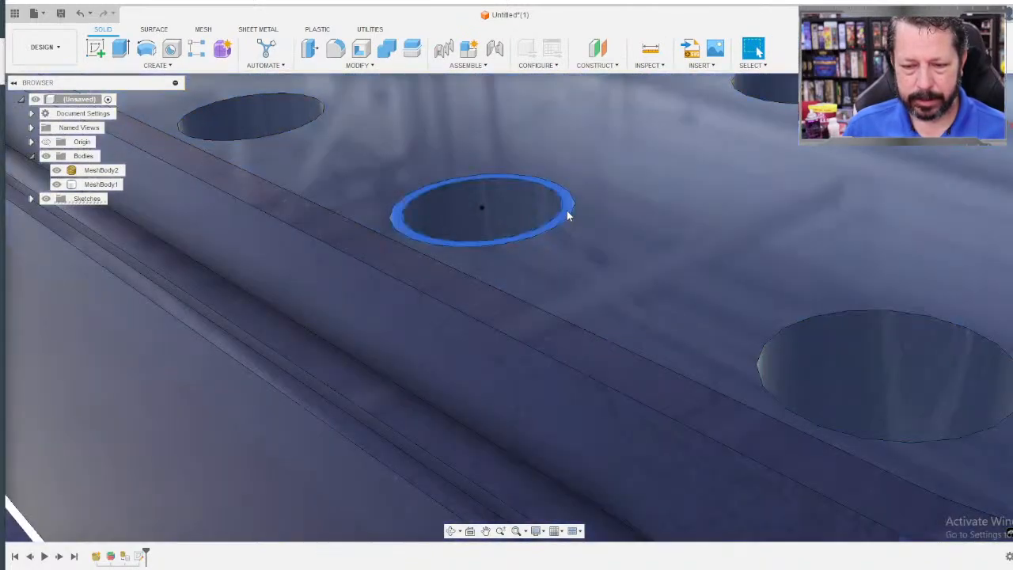
click(565, 210)
key(e)
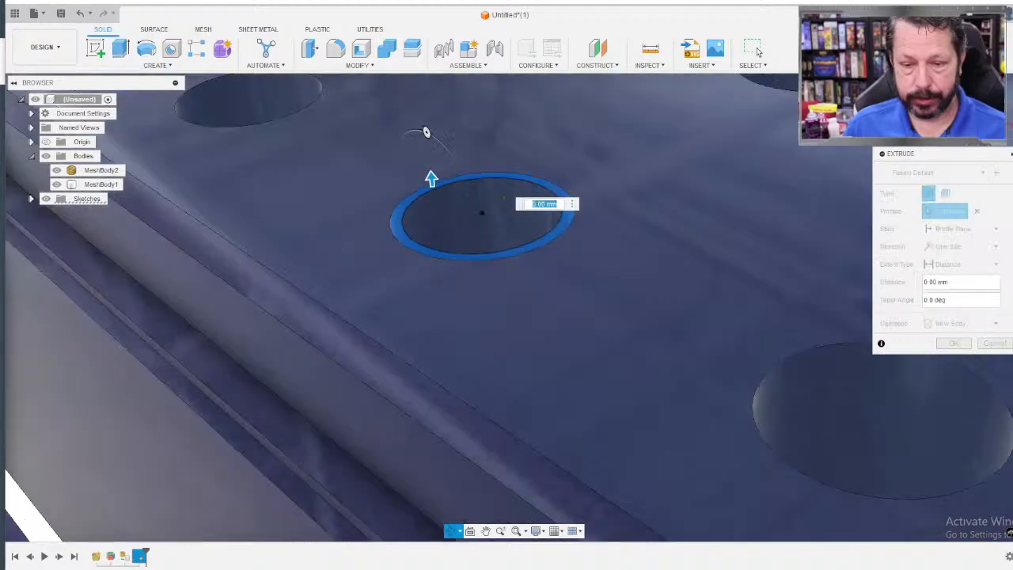
shift+middle_drag(504, 198, 507, 274)
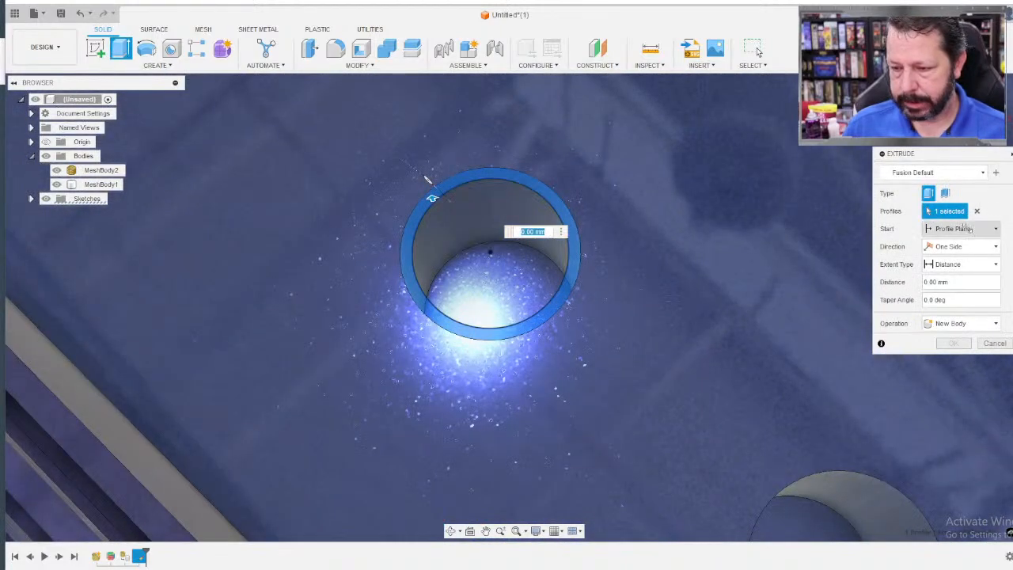
click(953, 264)
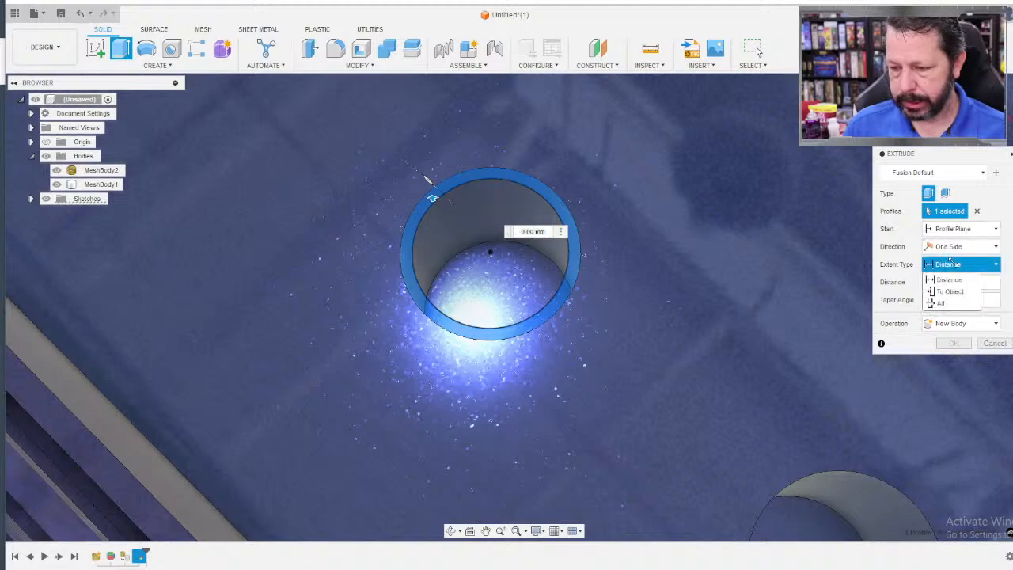
click(952, 293)
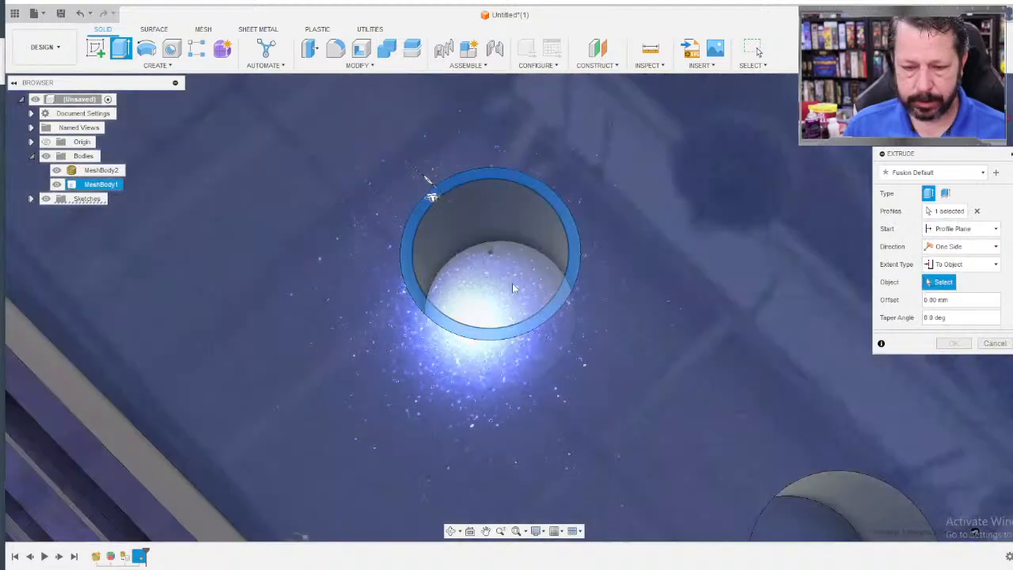
click(515, 288)
click(954, 342)
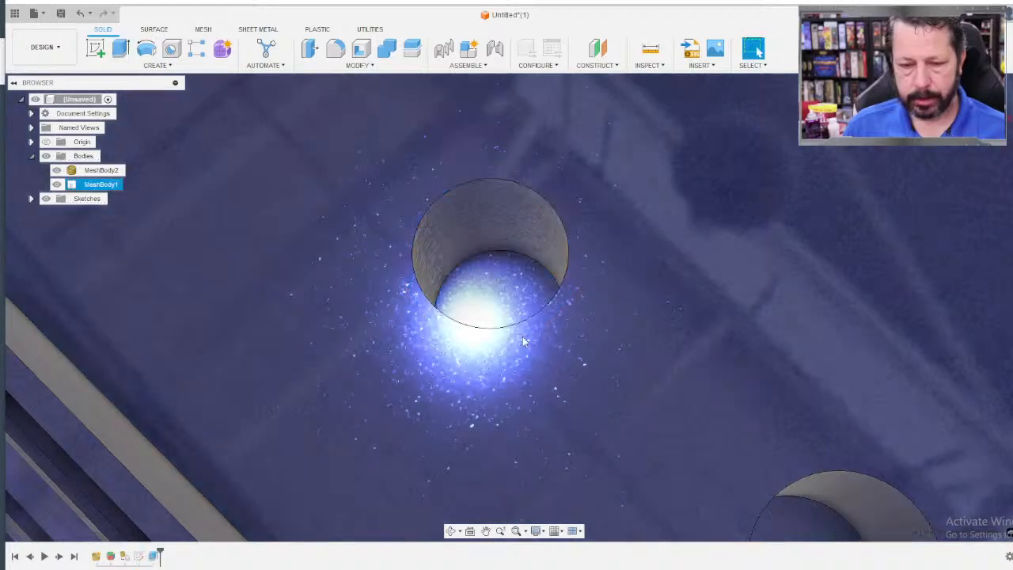
Start a sketch on the box's long outer side wall facing away from the lid.
scroll(510, 342, down, 5)
scroll(511, 342, down, 1)
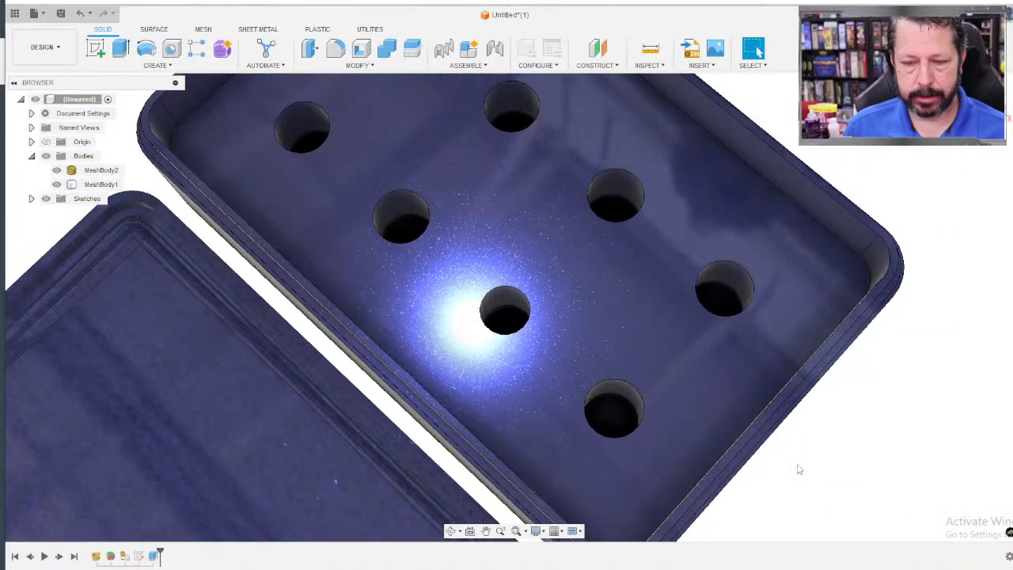
shift+middle_drag(799, 469, 588, 269)
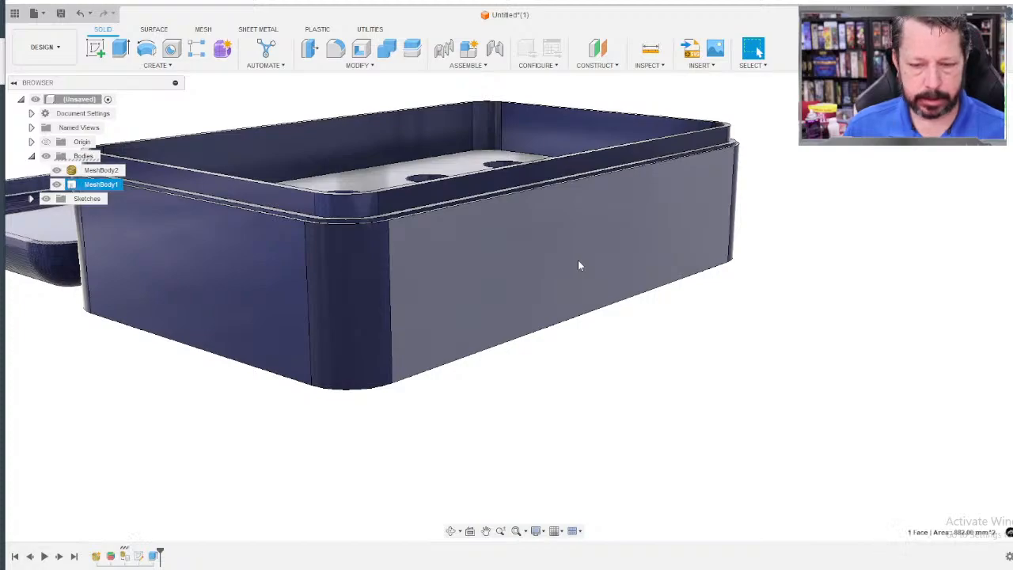
click(578, 263)
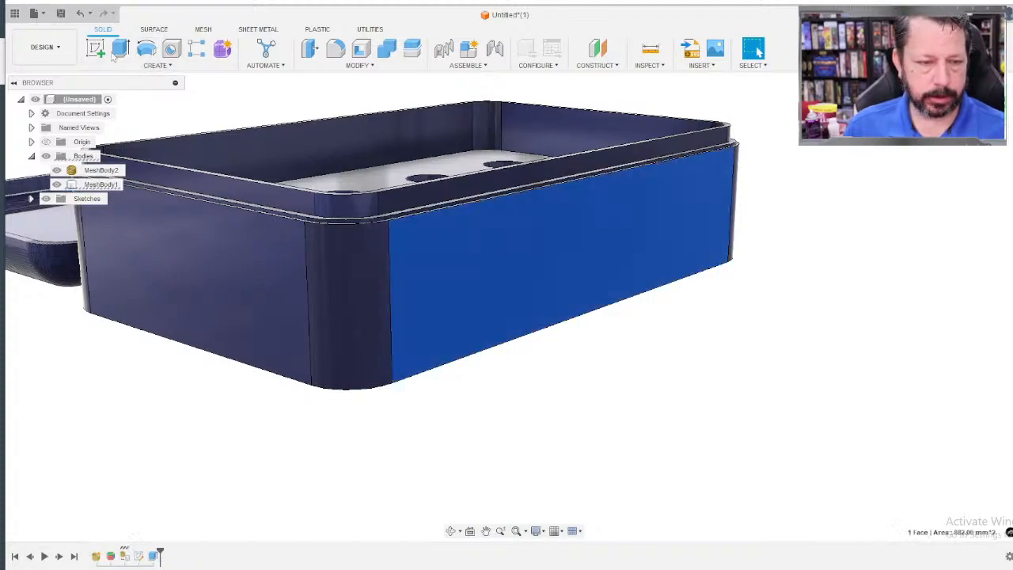
click(155, 65)
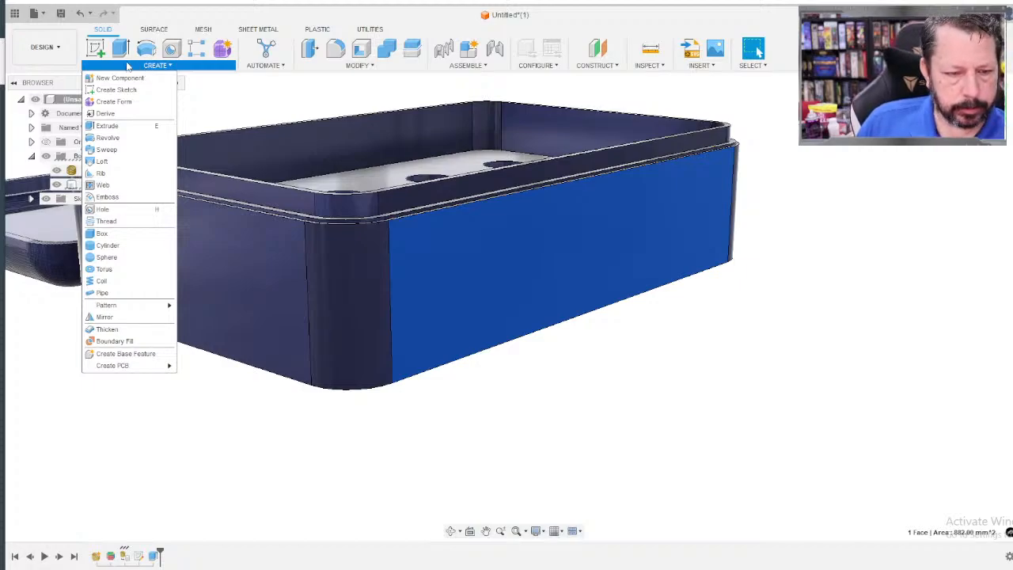
click(98, 50)
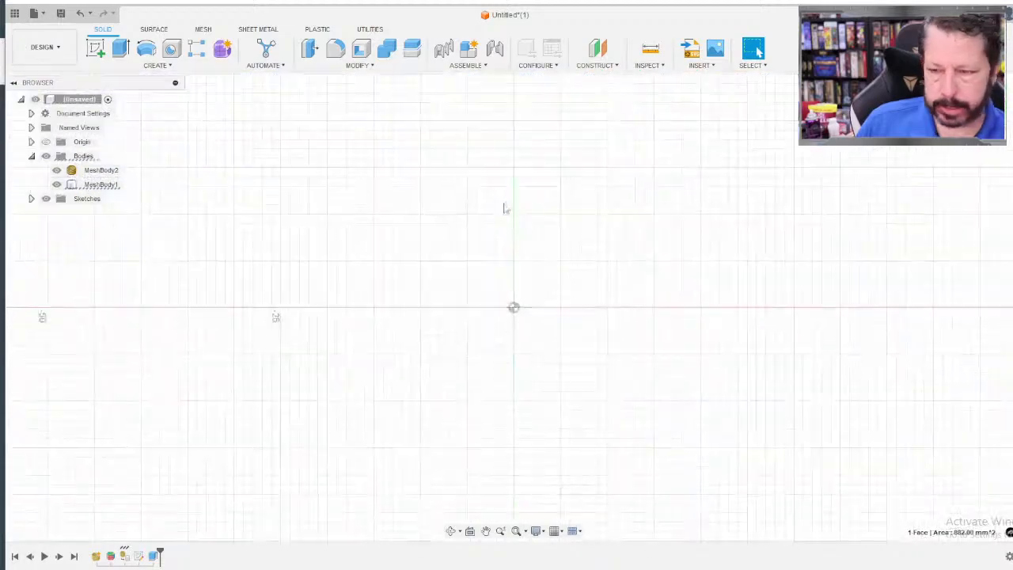
mouse_move(523, 198)
middle_down()
mouse_move(522, 226)
mouse_move(461, 373)
mouse_move(490, 320)
middle_up()
scroll(484, 348, down, 3)
scroll(503, 306, up, 5)
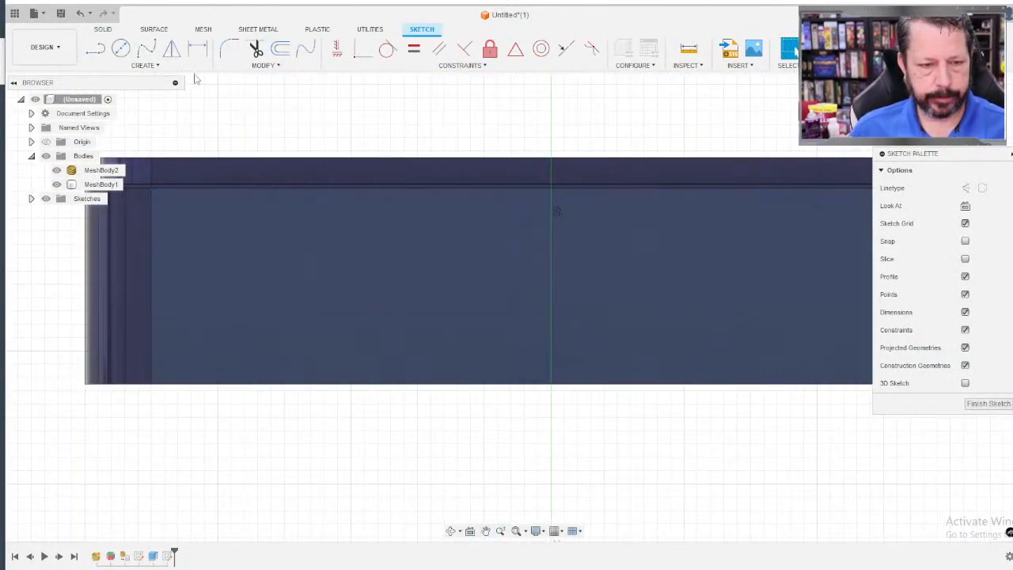
Place a sketch text frame spanning most of the side wall's flat face.
click(157, 68)
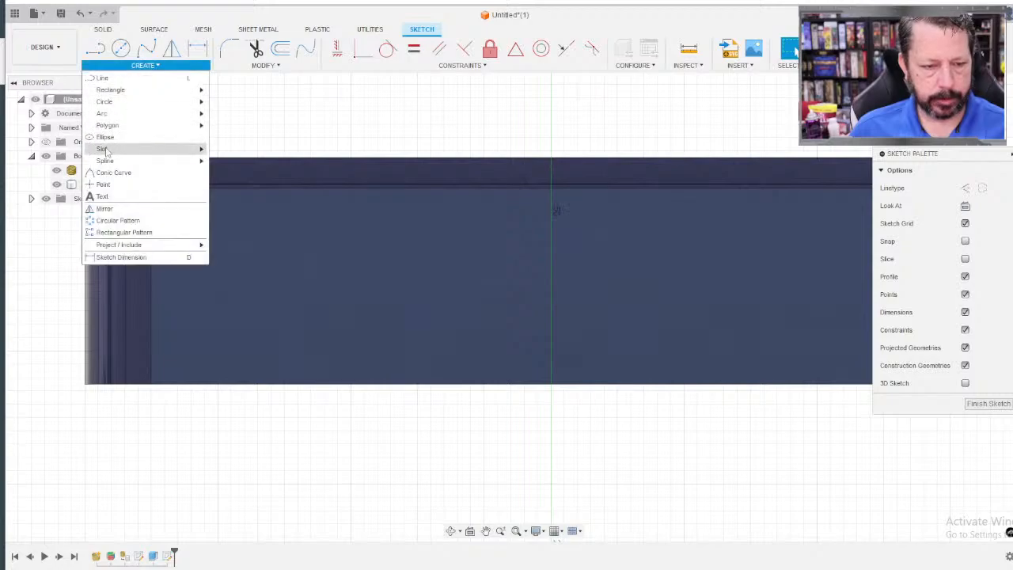
click(102, 196)
click(172, 206)
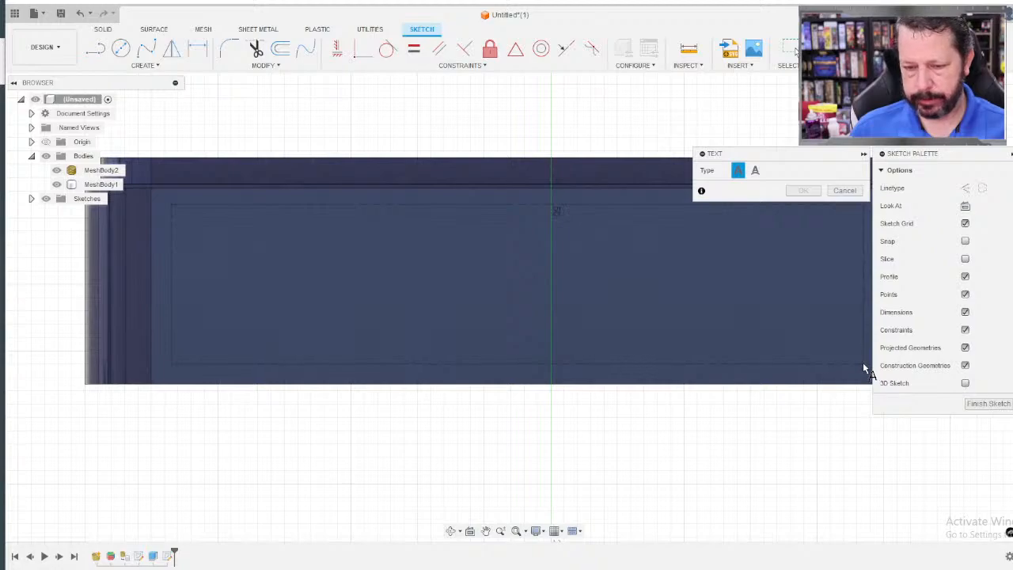
scroll(862, 362, down, 3)
scroll(846, 356, up, 2)
middle_drag(844, 353, 622, 338)
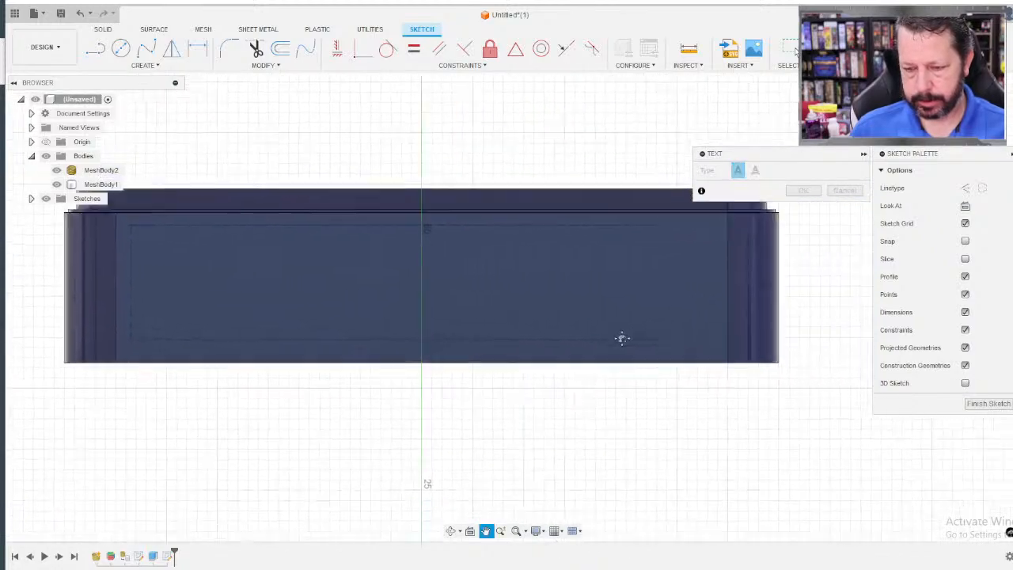
click(703, 349)
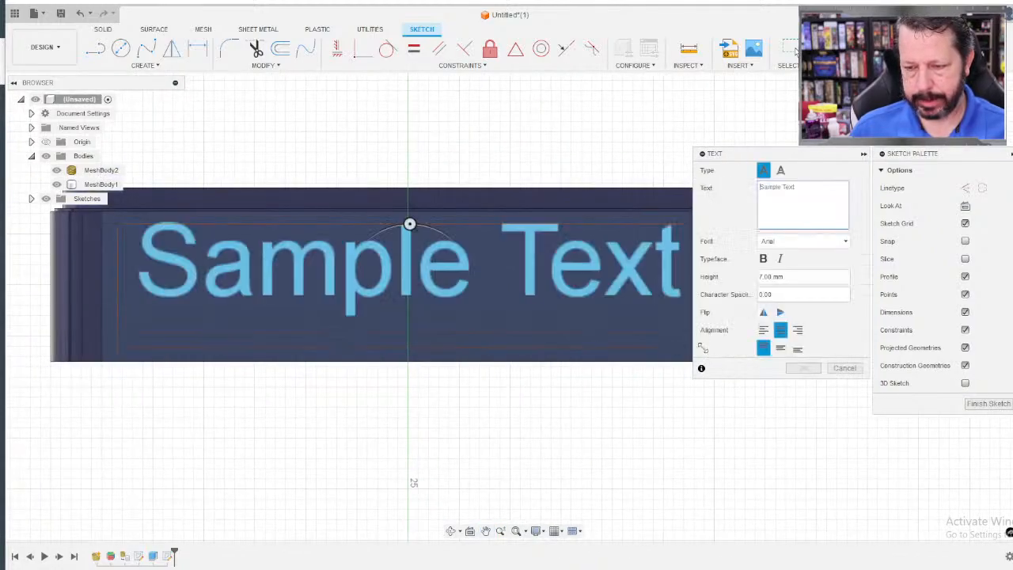
Set the sketch text to "Nozzles" and finish the sketch.
text(No)
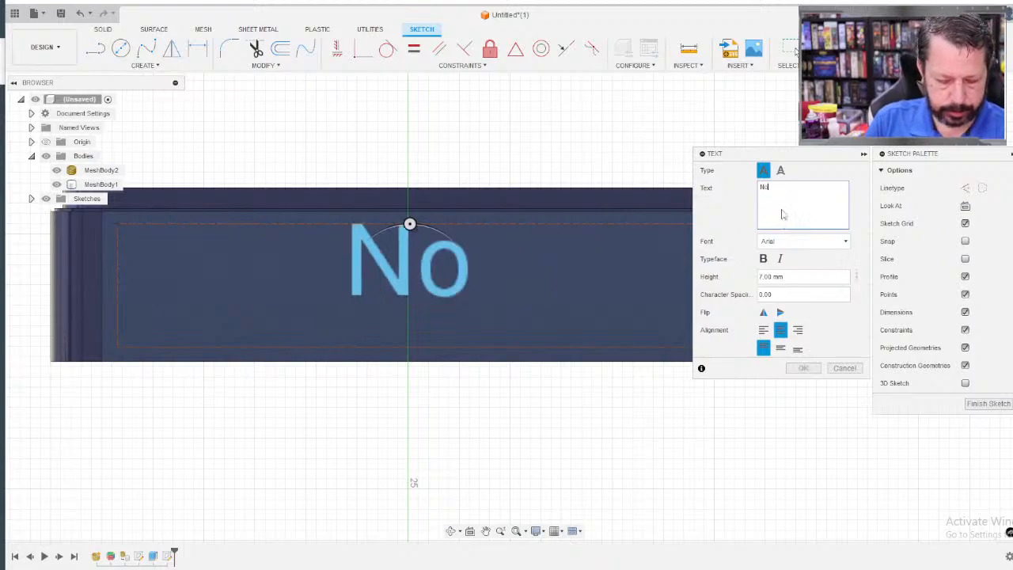
text(zzles)
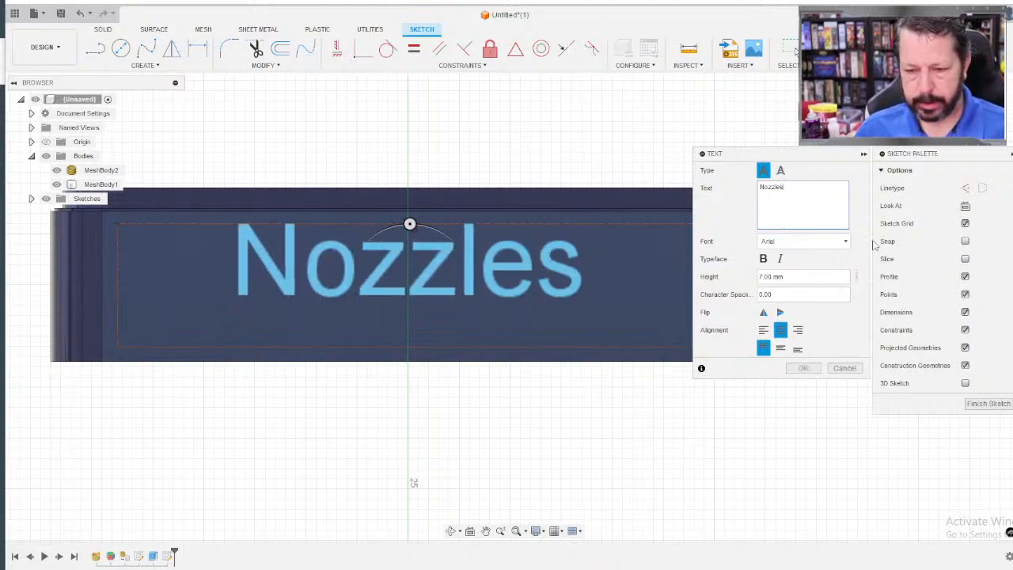
click(804, 368)
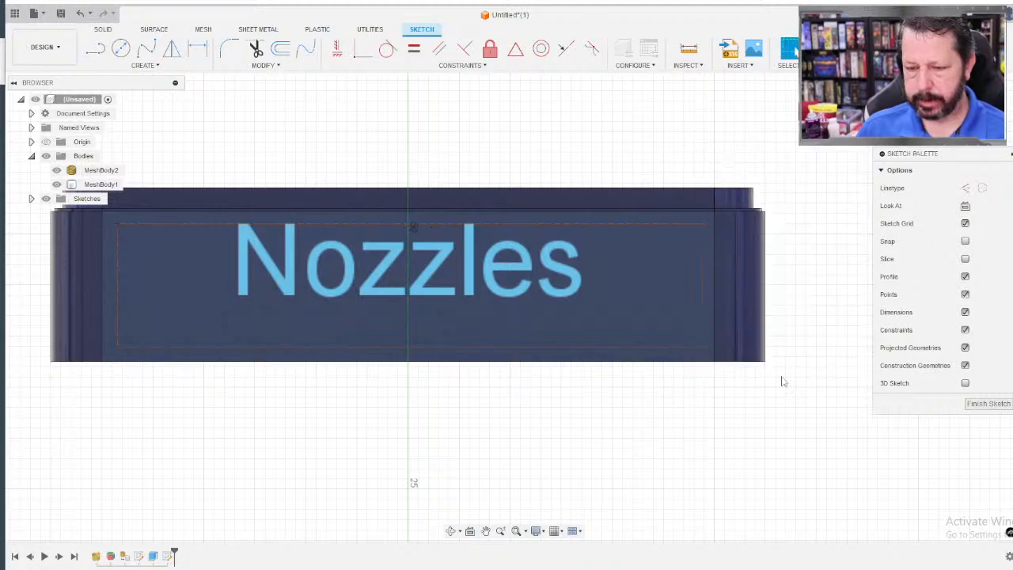
click(828, 51)
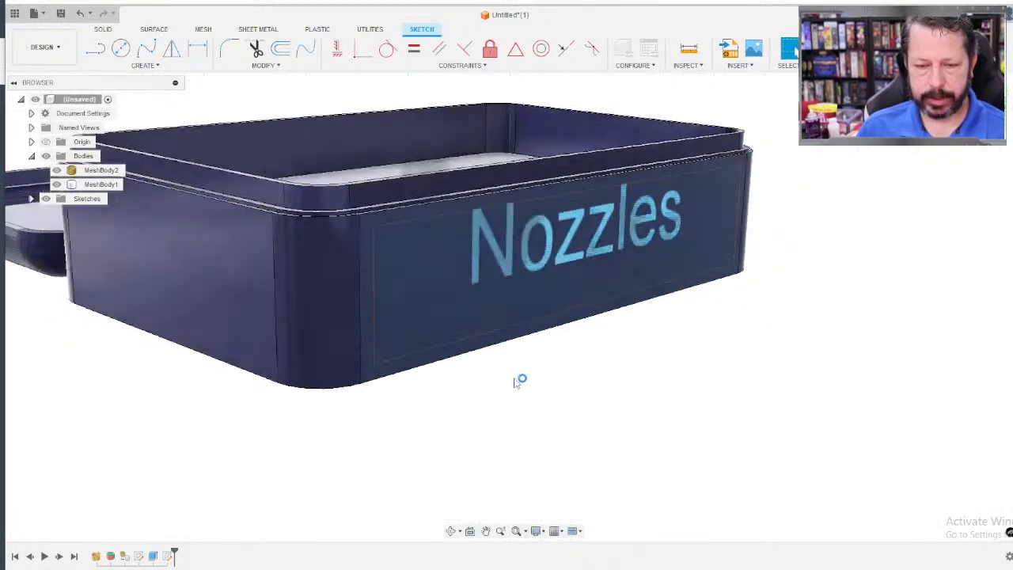
Extrude the "Nozzles" text by -0.4 mm as a cut into the side wall.
click(557, 250)
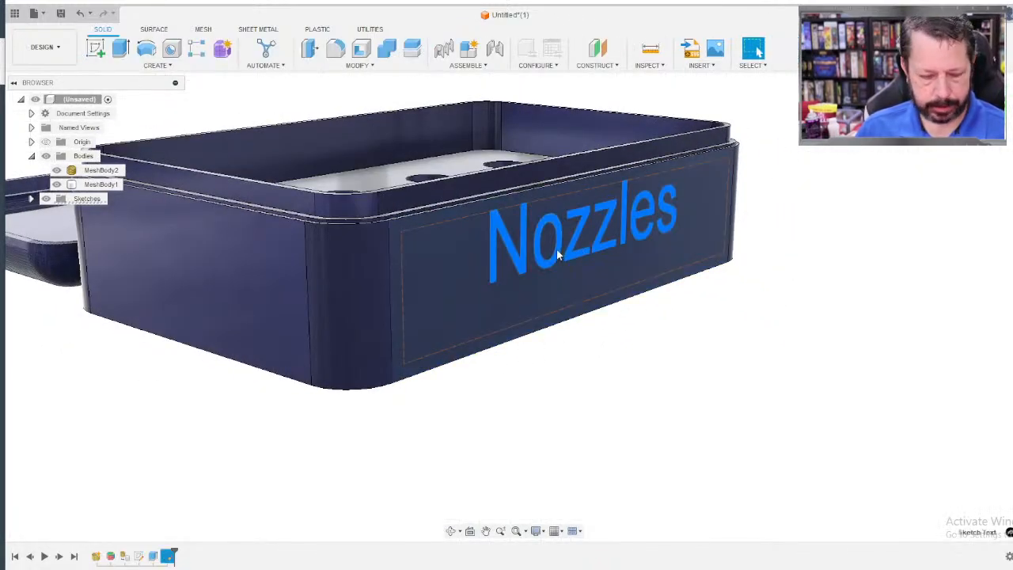
key(e)
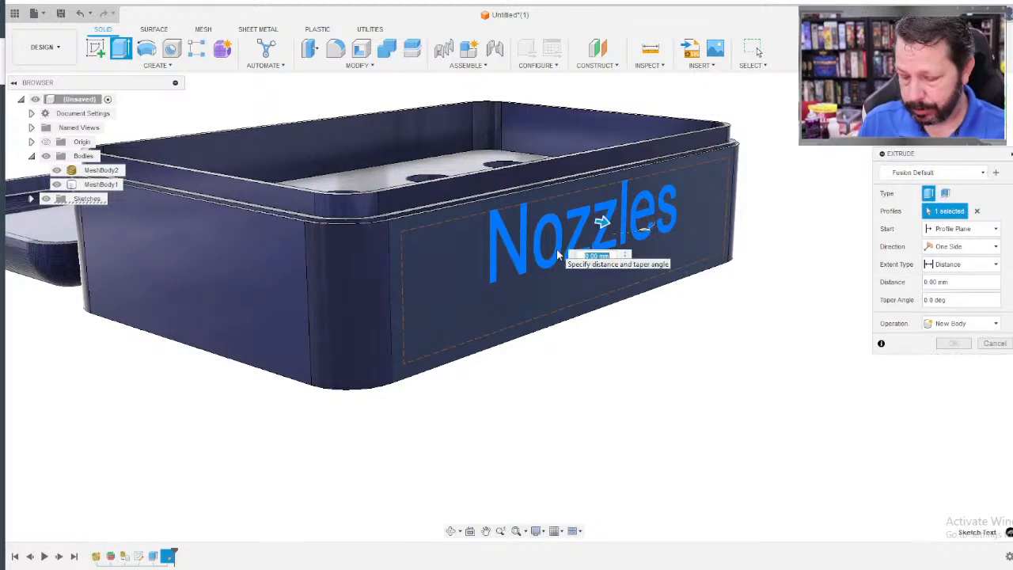
text(-0.4)
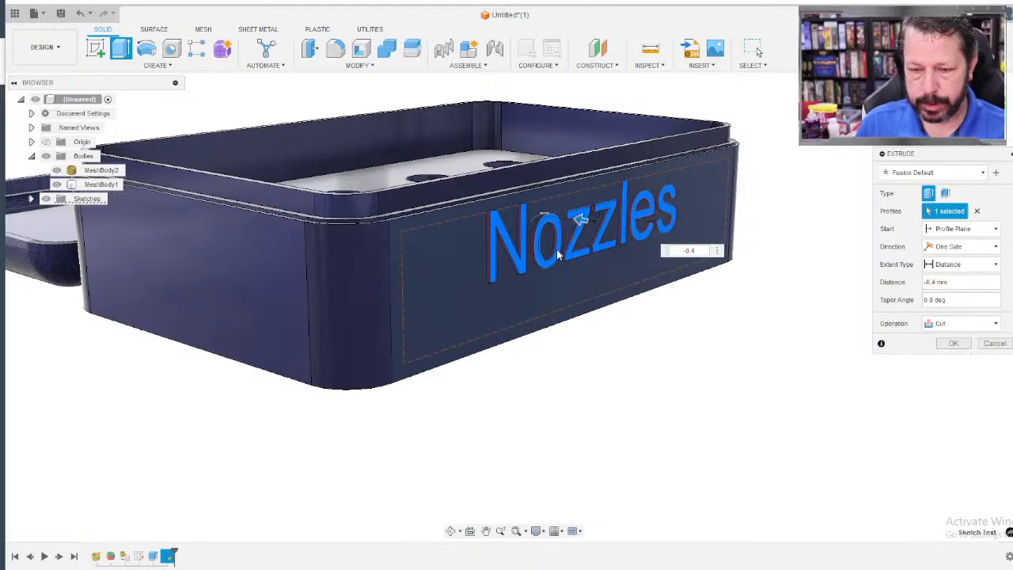
key(Return)
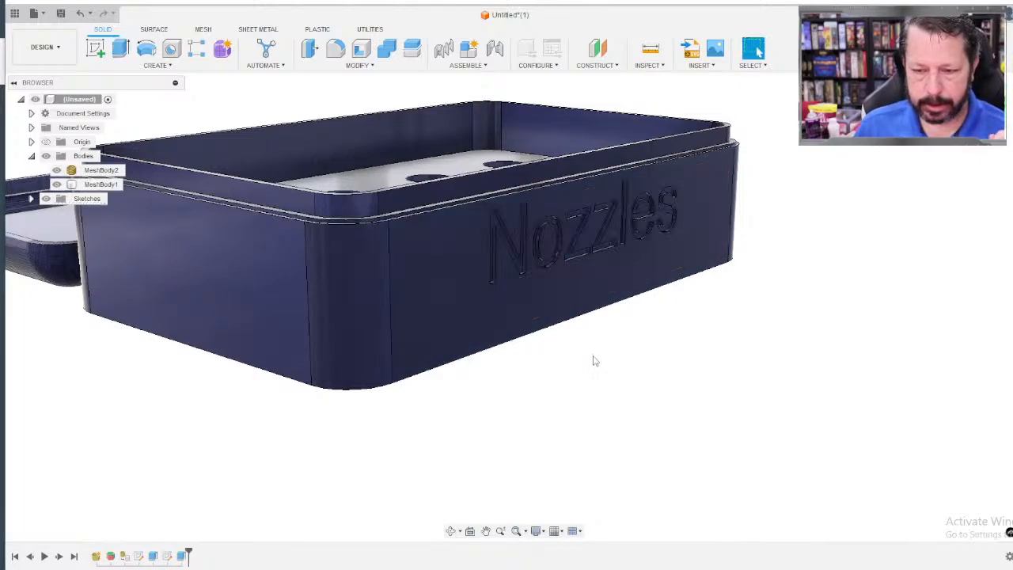
Select the nozzle hole's circle sketch in the design history.
mouse_move(705, 344)
shift+middle_down()
mouse_move(704, 325)
mouse_move(691, 341)
mouse_move(706, 344)
shift+middle_up()
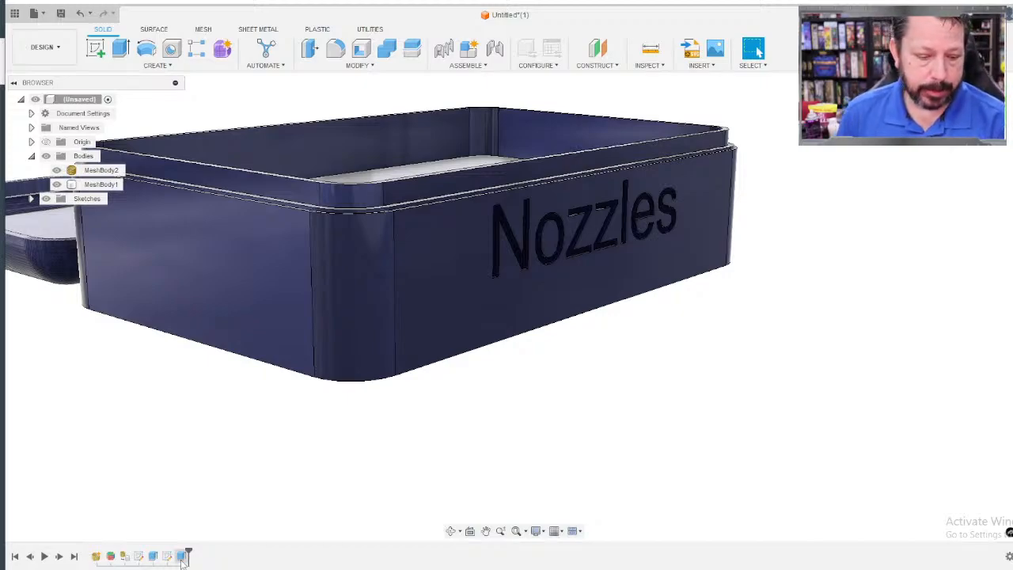
click(140, 556)
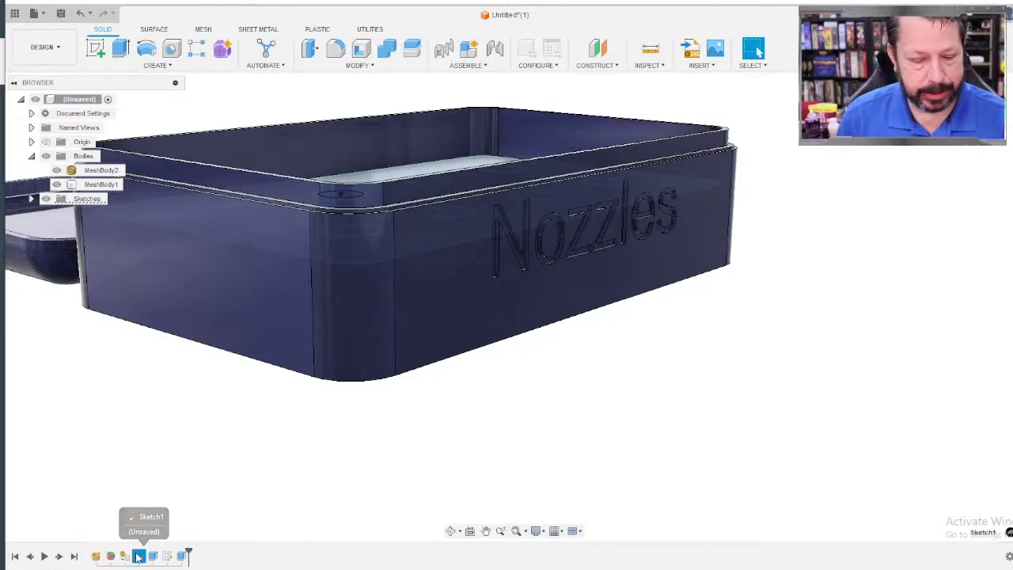
Edit the nozzle hole's circle sketch, set the offset dimension beside the circle to 0.3 mm, and finish the sketch.
right_click(138, 556)
click(167, 438)
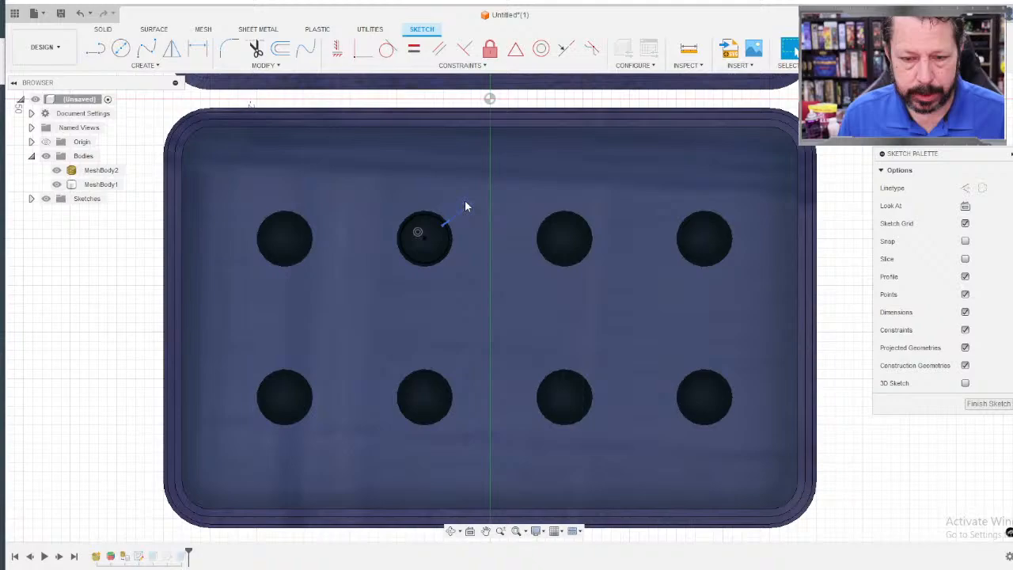
click(465, 204)
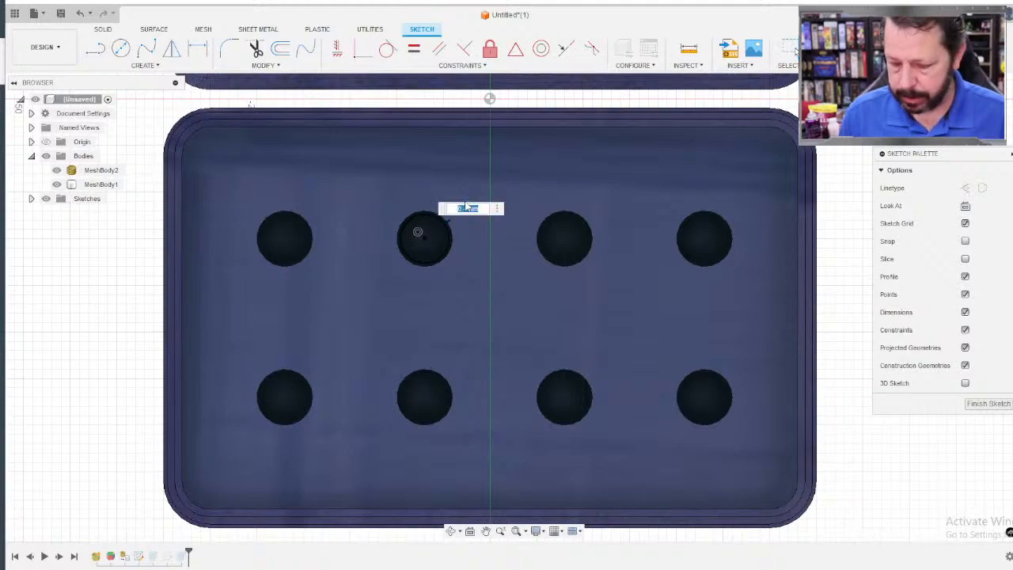
text(0.3)
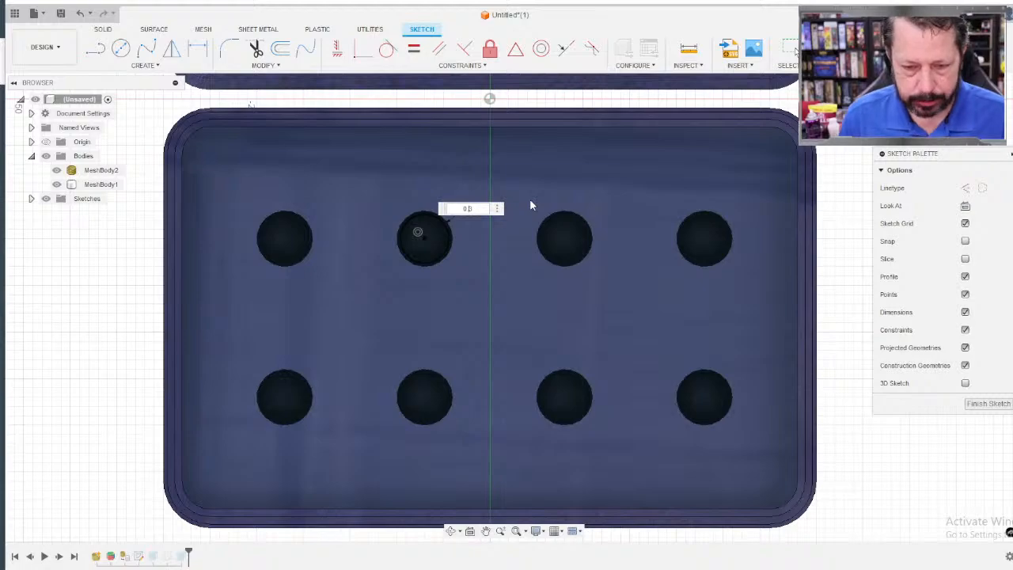
key(Return)
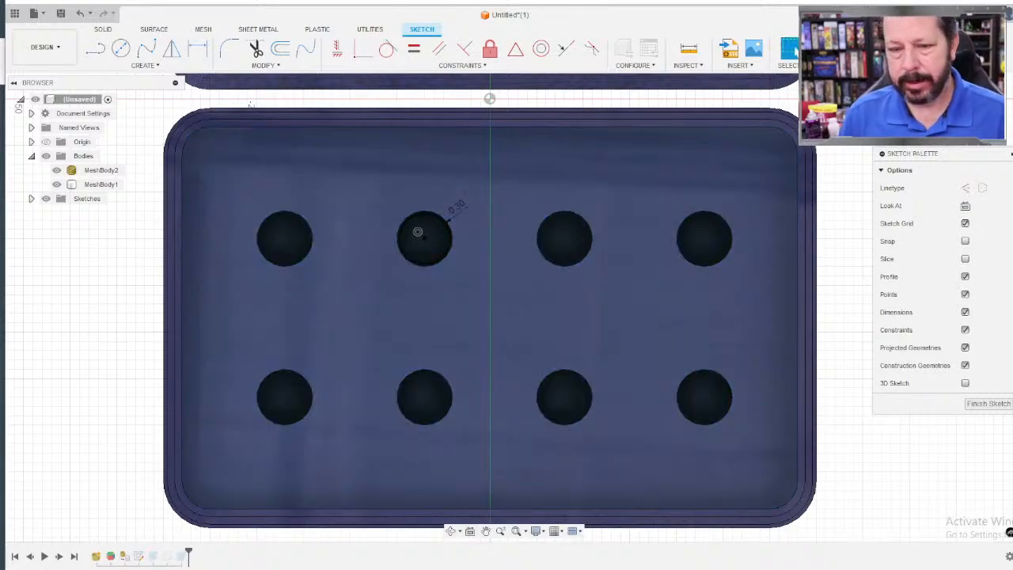
click(827, 50)
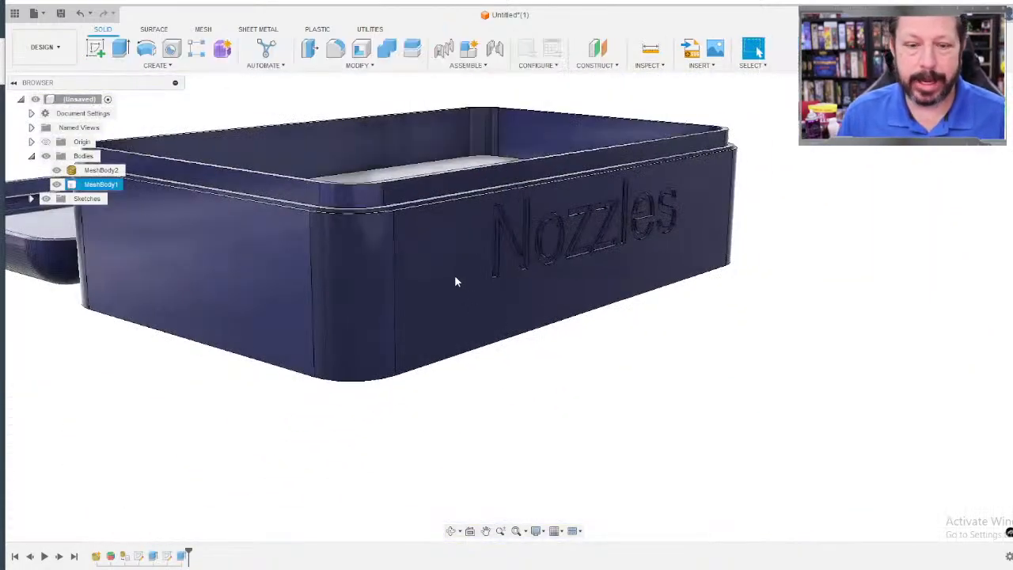
shift+middle_drag(453, 268, 555, 353)
scroll(489, 323, down, 6)
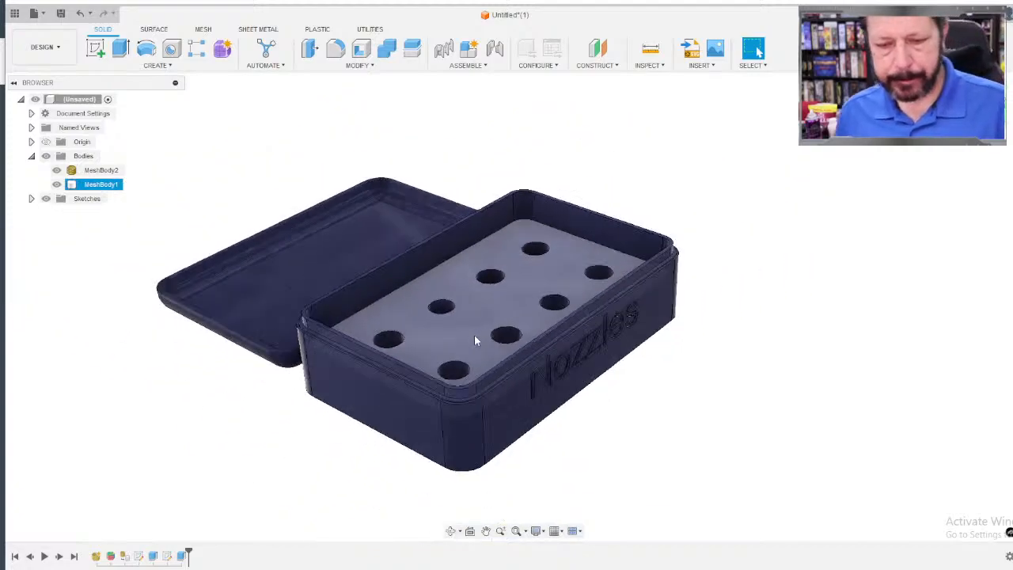
key(Escape)
mouse_move(616, 430)
shift+middle_down()
mouse_move(601, 416)
mouse_move(604, 425)
shift+middle_up()
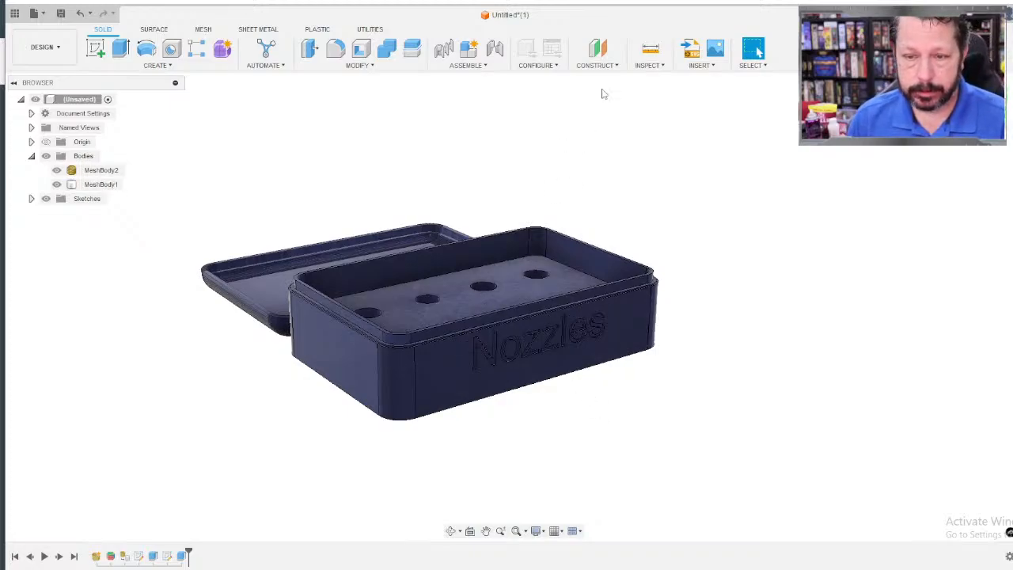
click(695, 68)
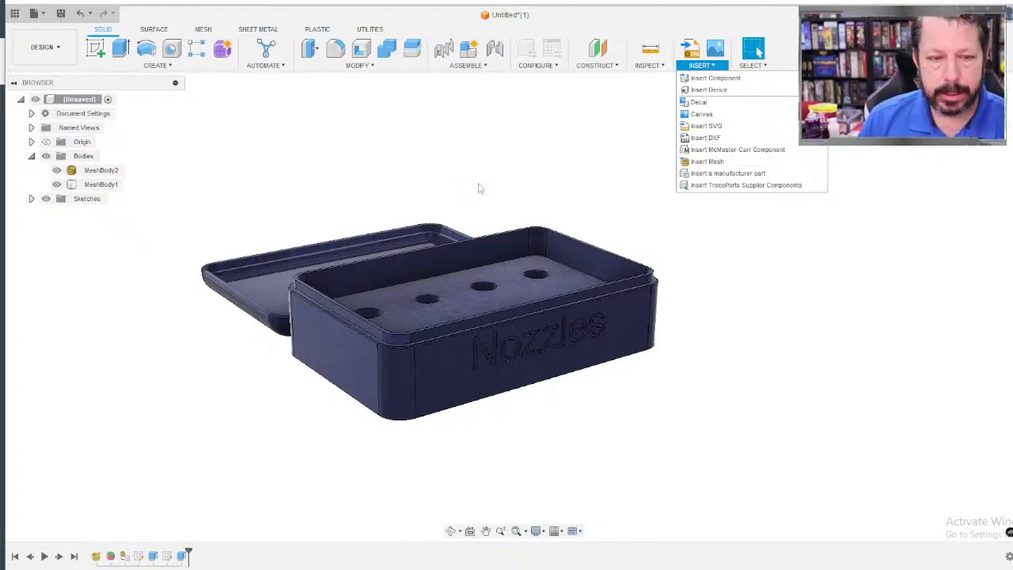
click(203, 29)
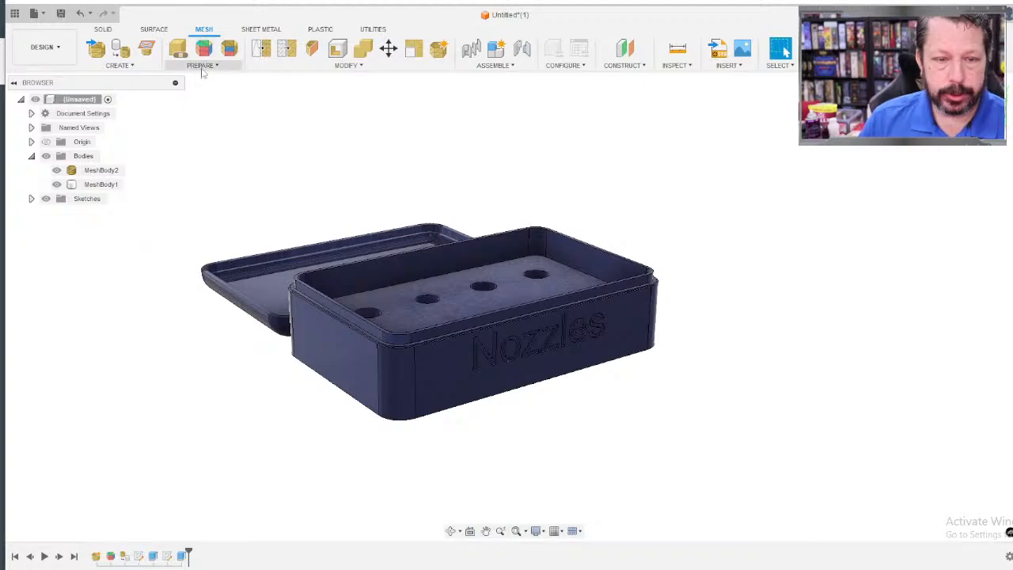
click(201, 65)
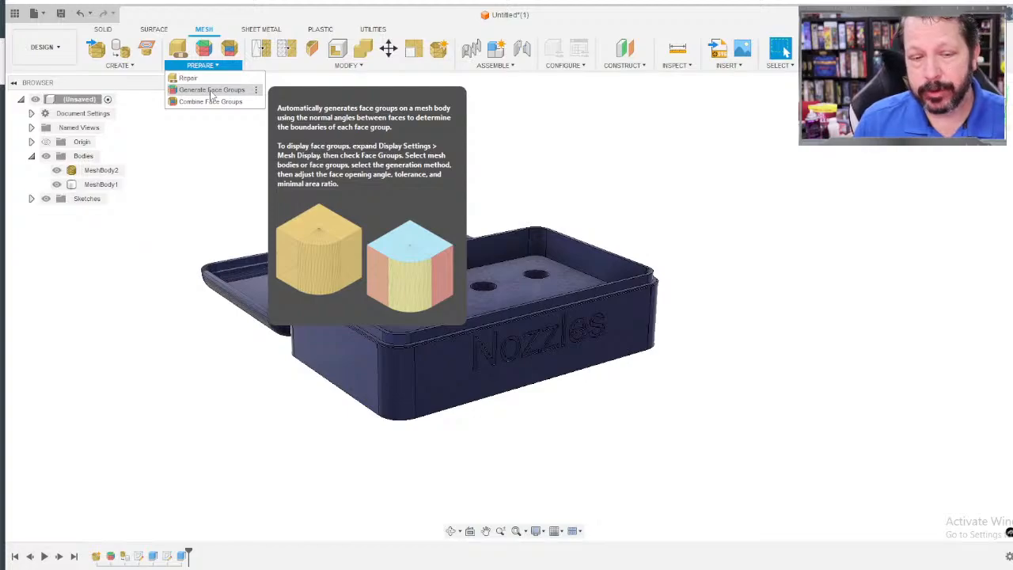
click(348, 69)
click(346, 68)
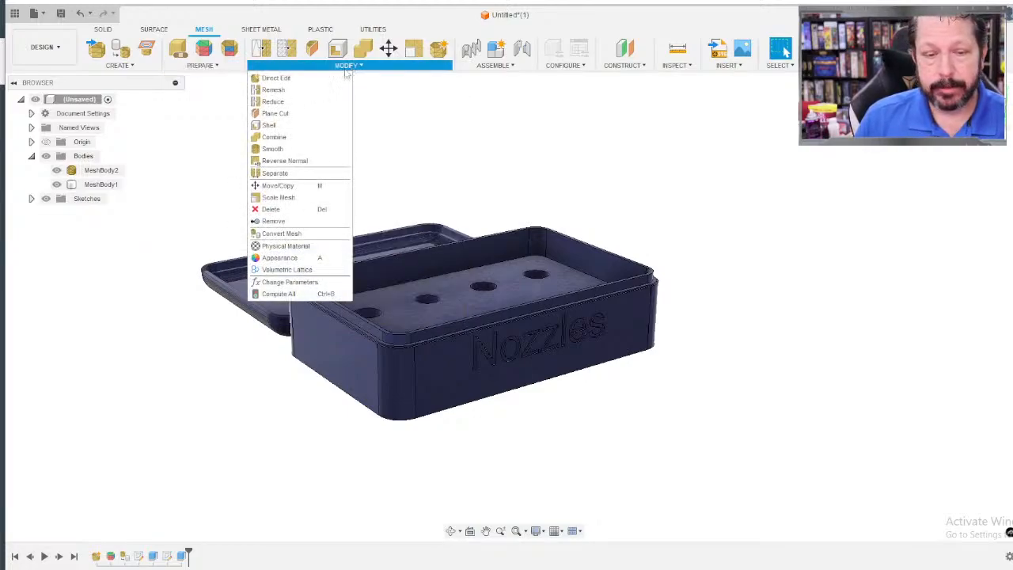
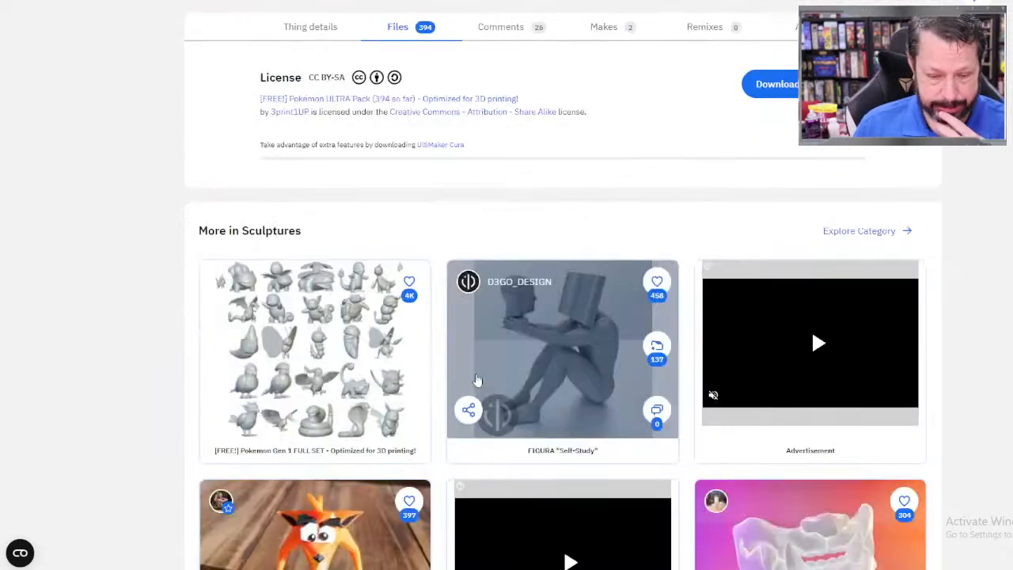
In the web browser, look through the Pokemon ULTRA Pack's STL file list for a complex organic model.
scroll(344, 333, up, 5)
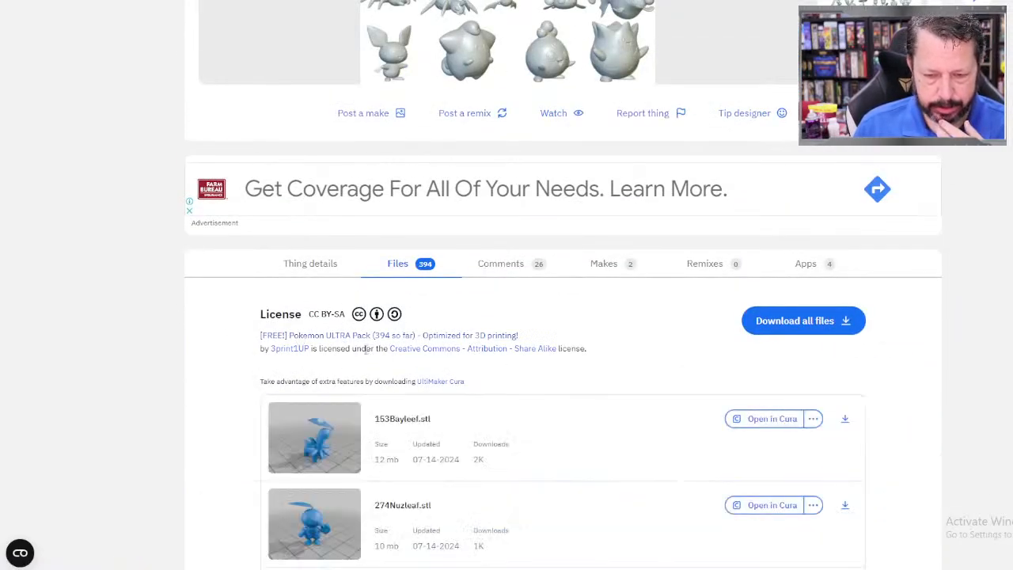
scroll(479, 357, down, 3)
scroll(538, 359, down, 2)
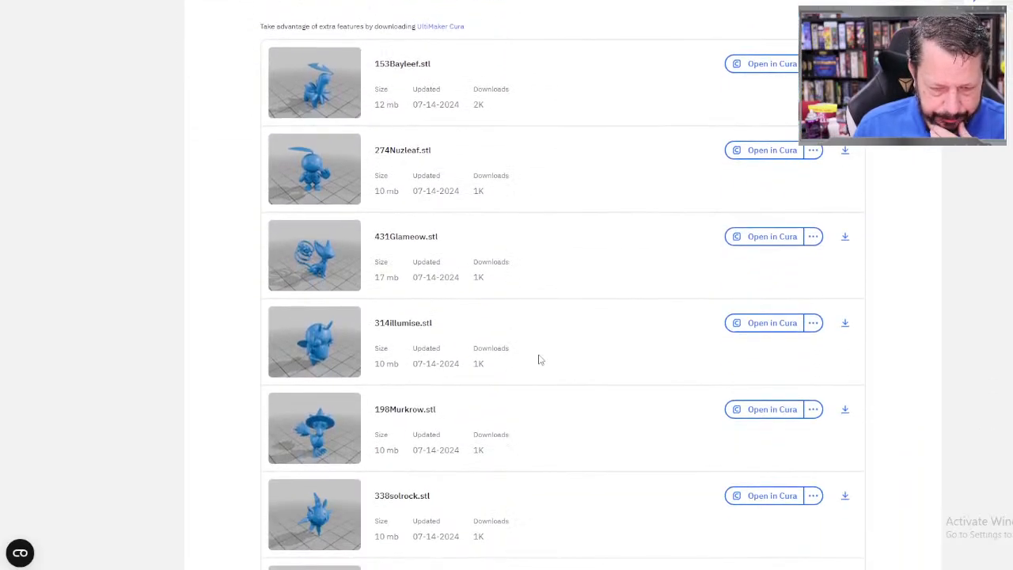
scroll(539, 357, down, 6)
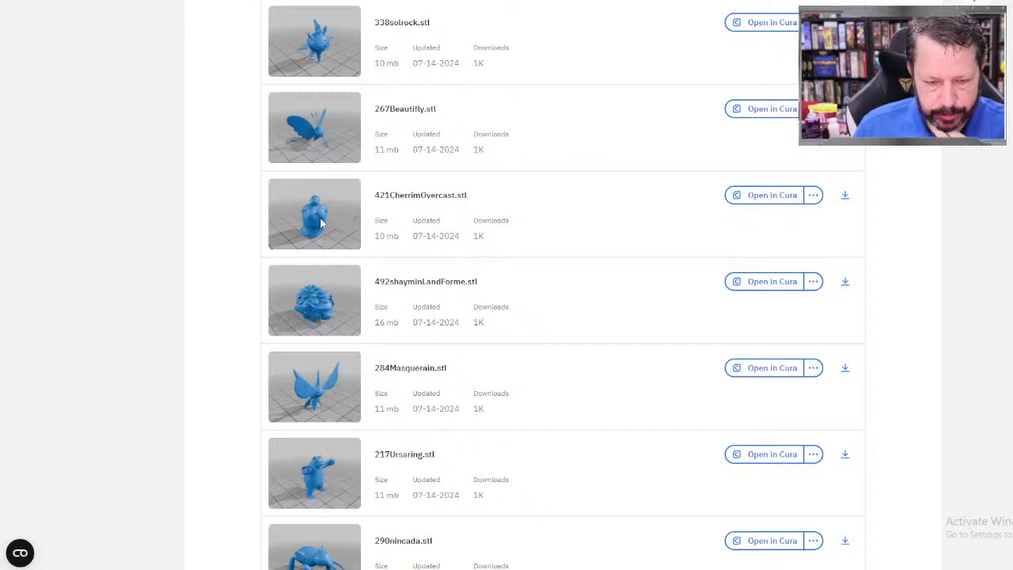
scroll(332, 303, down, 1)
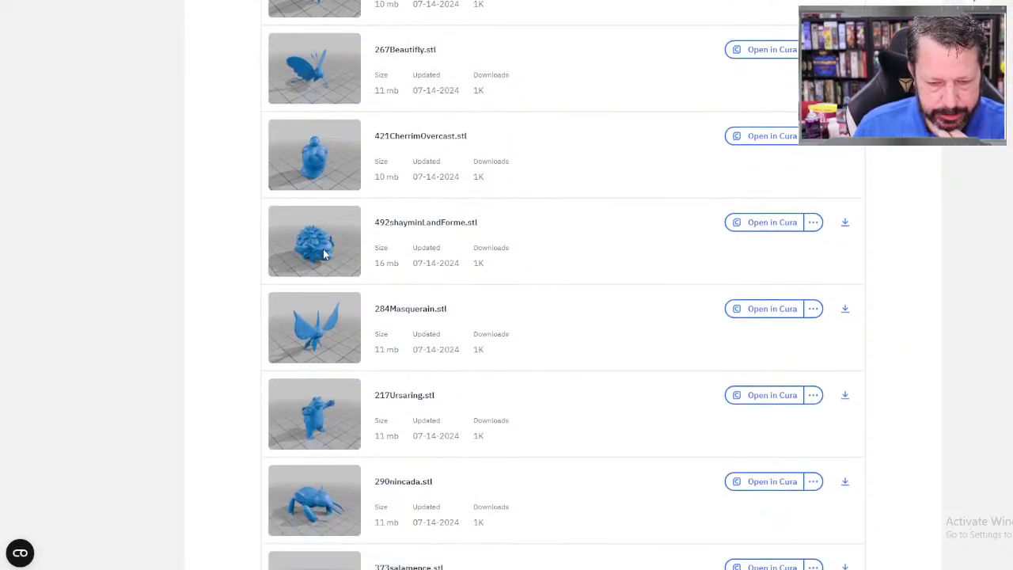
scroll(323, 252, down, 10)
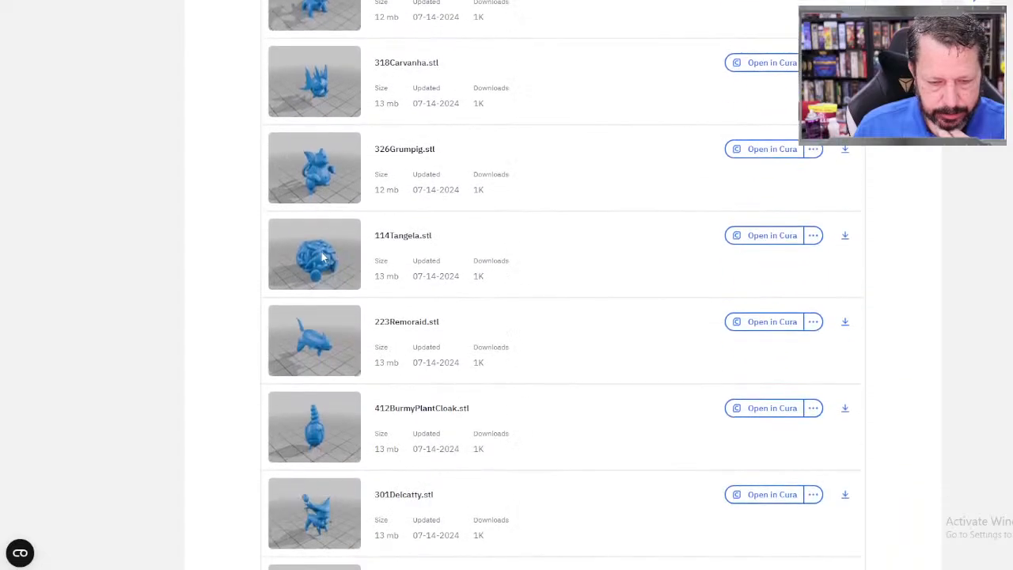
scroll(322, 255, down, 8)
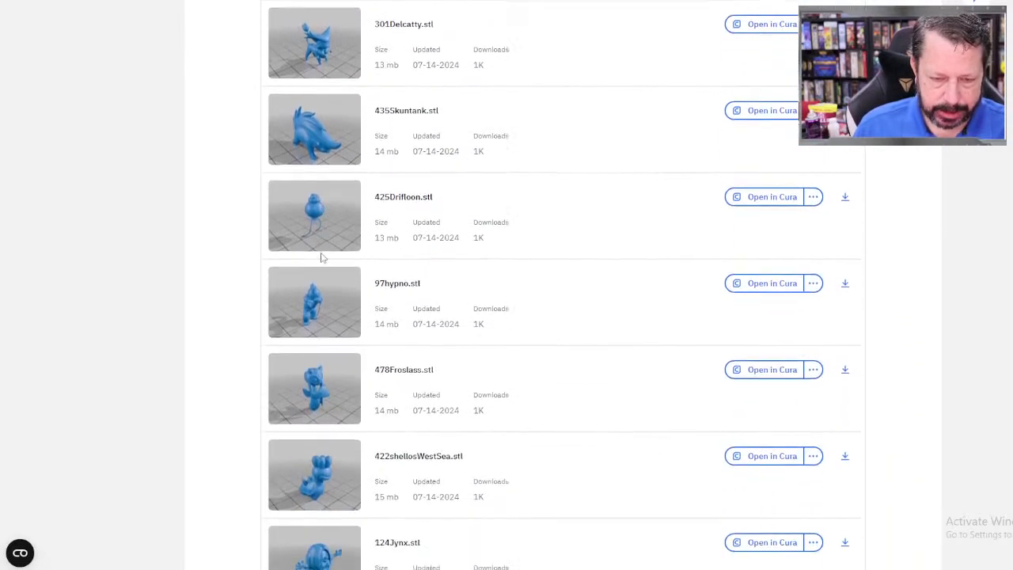
scroll(322, 257, down, 7)
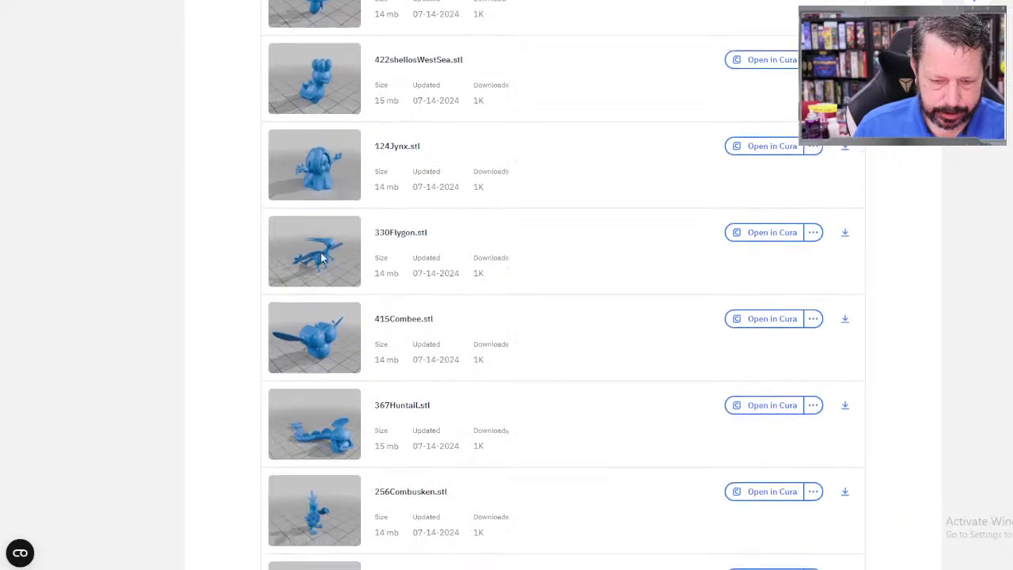
scroll(322, 257, down, 7)
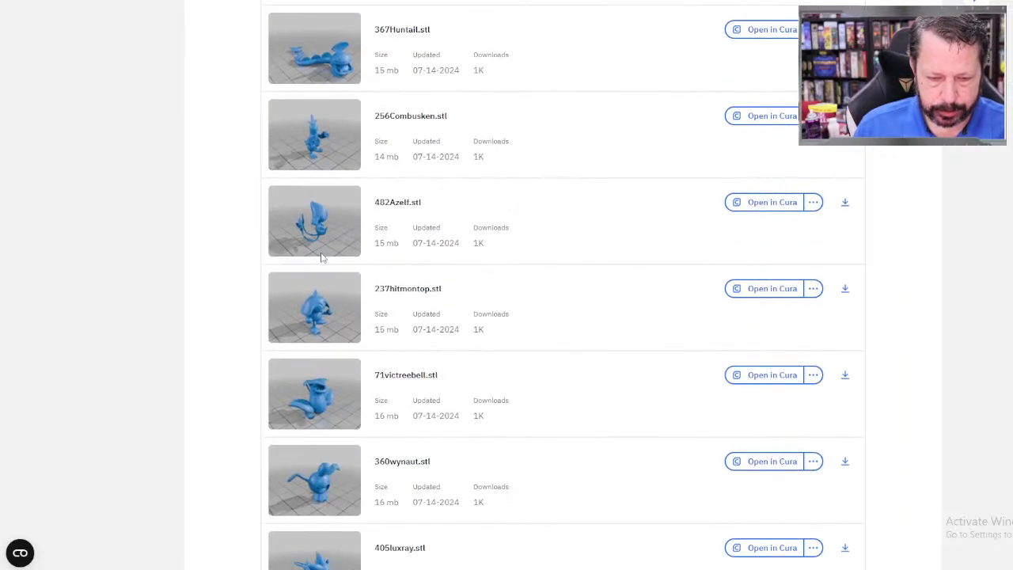
scroll(322, 257, down, 3)
scroll(323, 257, down, 11)
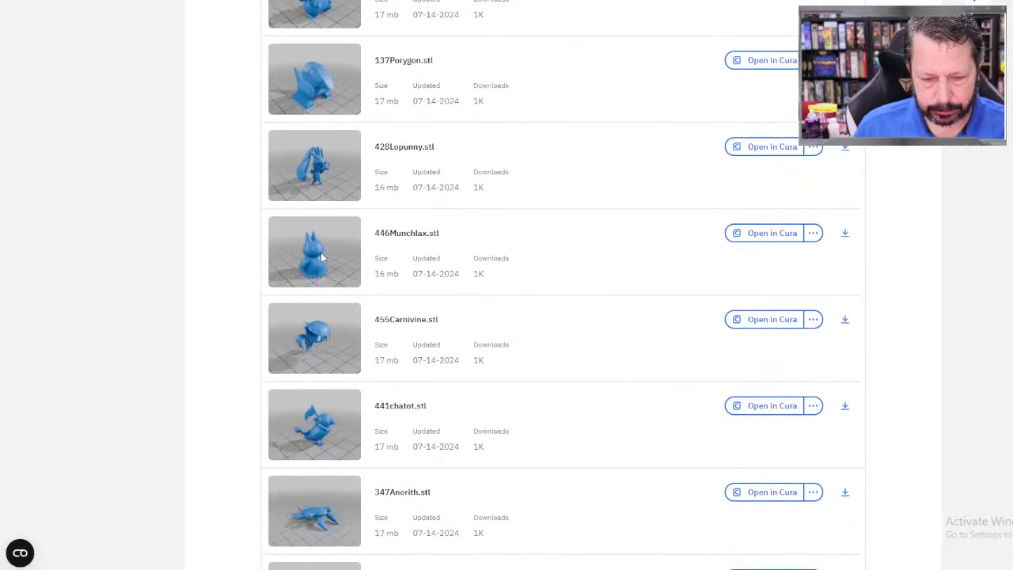
scroll(322, 258, down, 3)
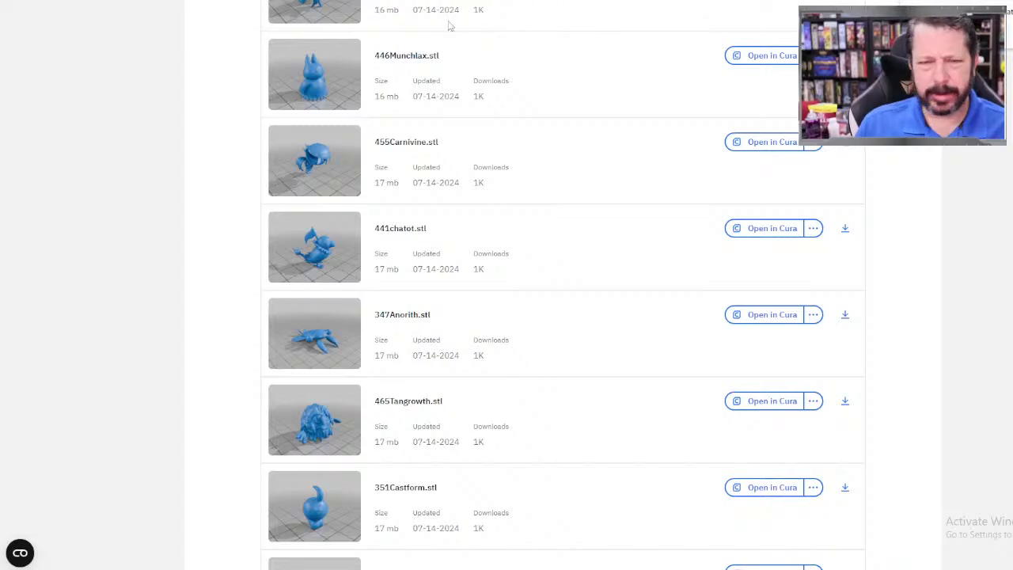
Switch back to Fusion and close the nozzle box design without saving it.
key(alt+Tab)
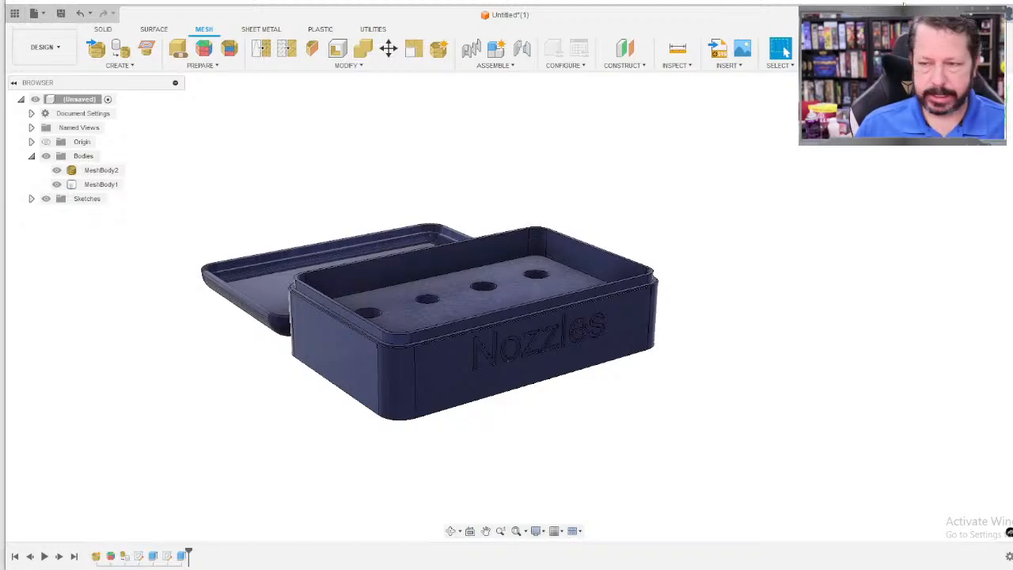
key(ctrl+s)
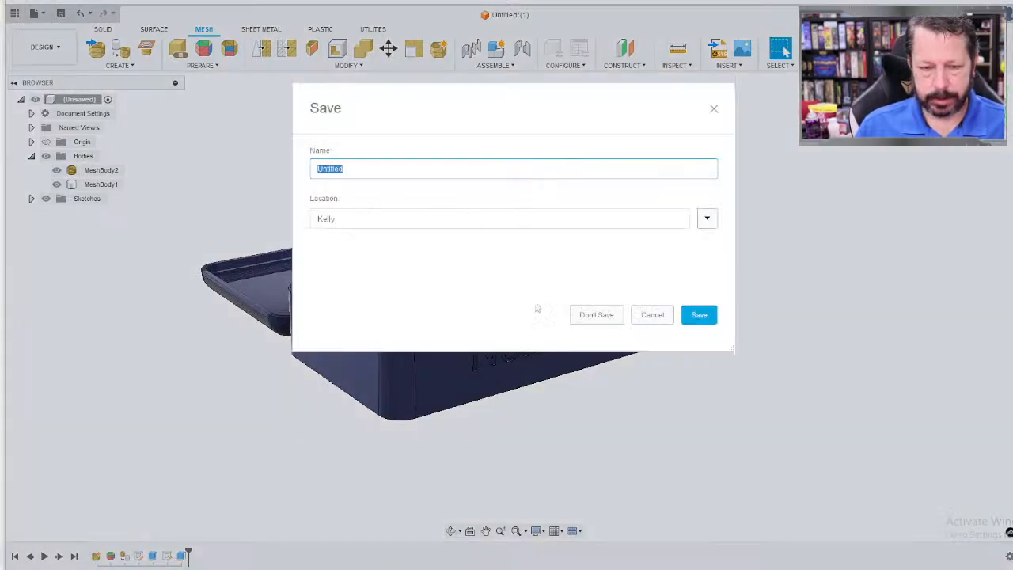
click(596, 315)
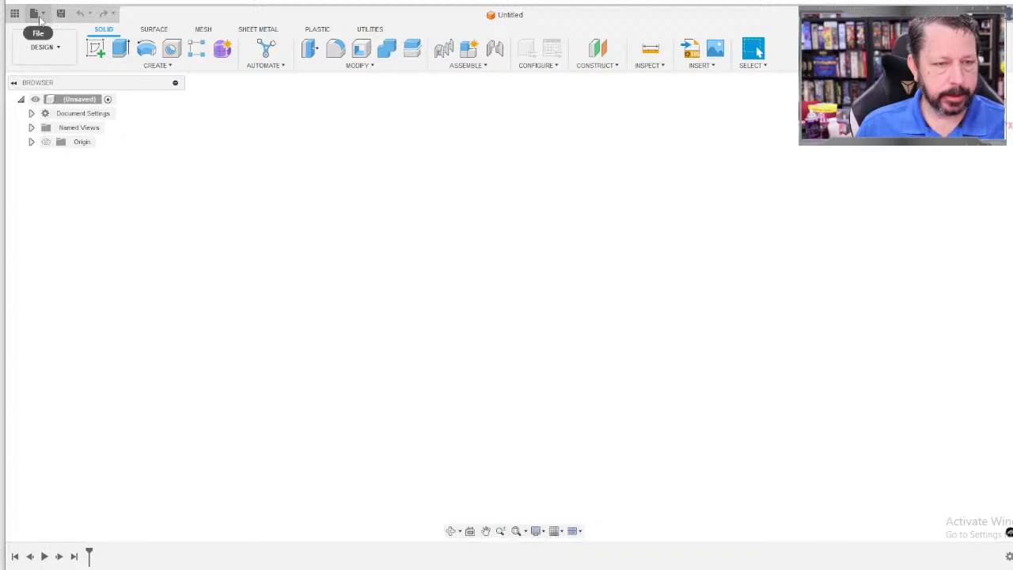
Insert the mesh file 465Tangrowth.stl from the computer's Downloads folder into the empty design.
click(699, 65)
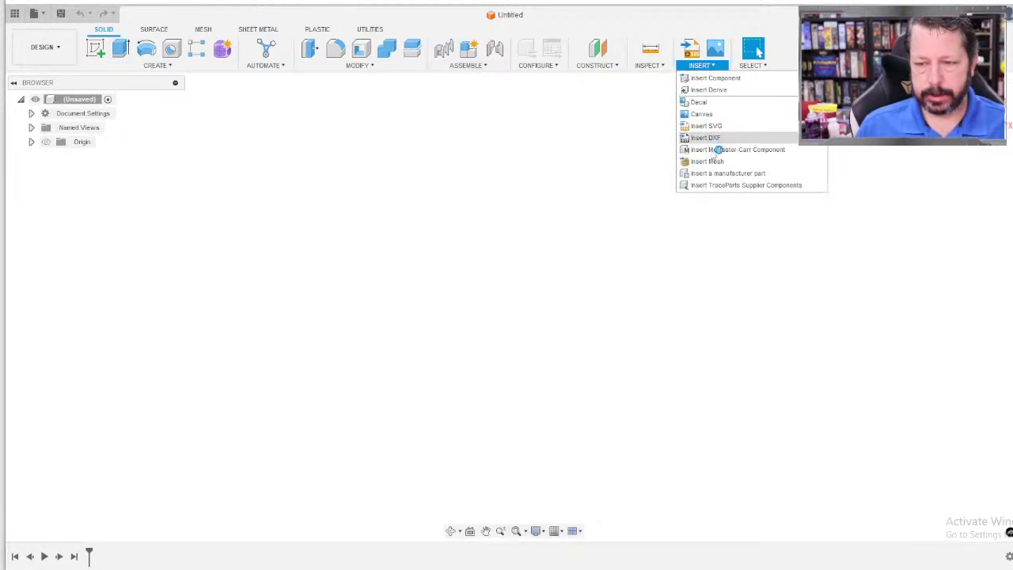
click(716, 162)
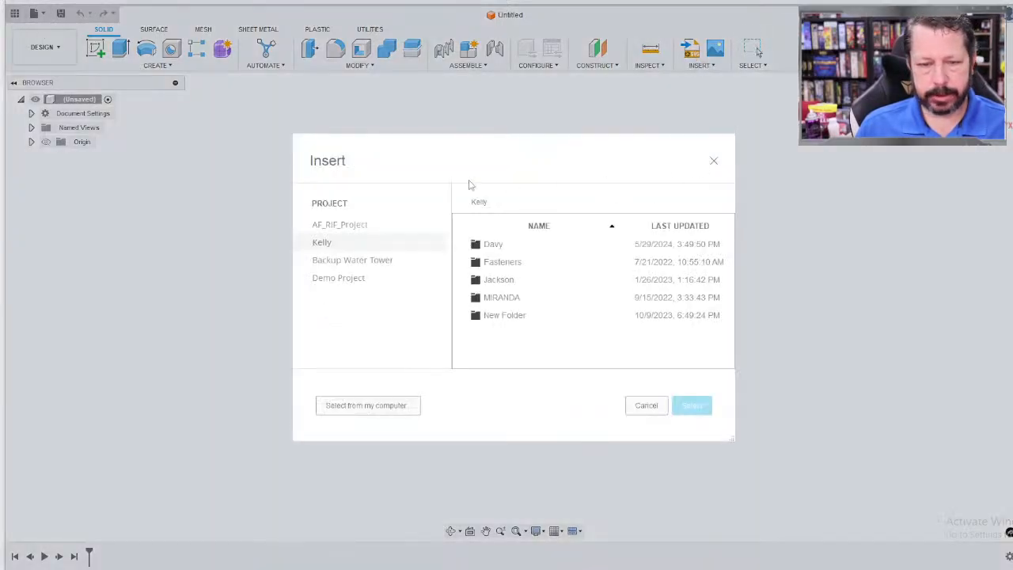
click(367, 407)
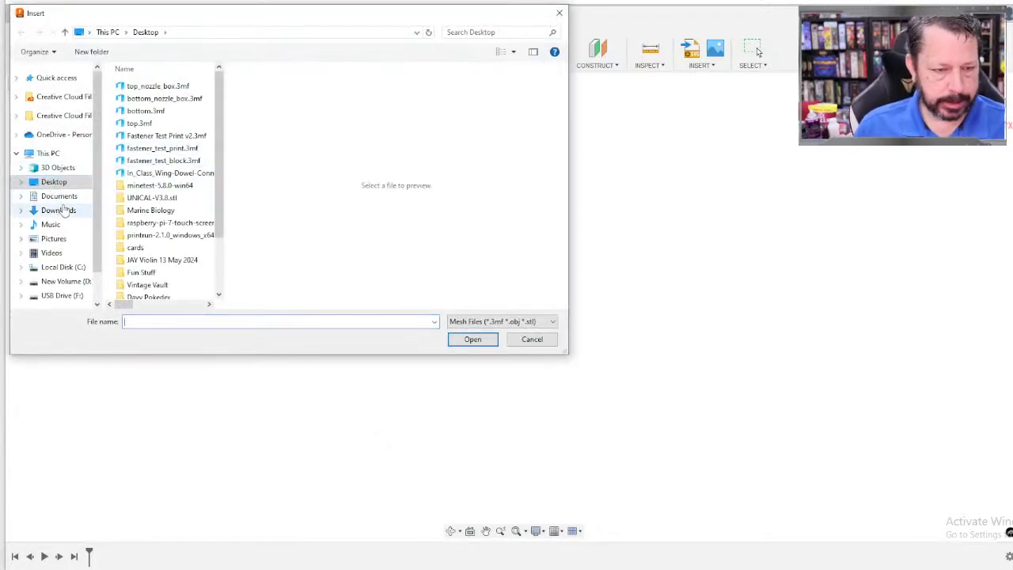
click(59, 209)
click(140, 115)
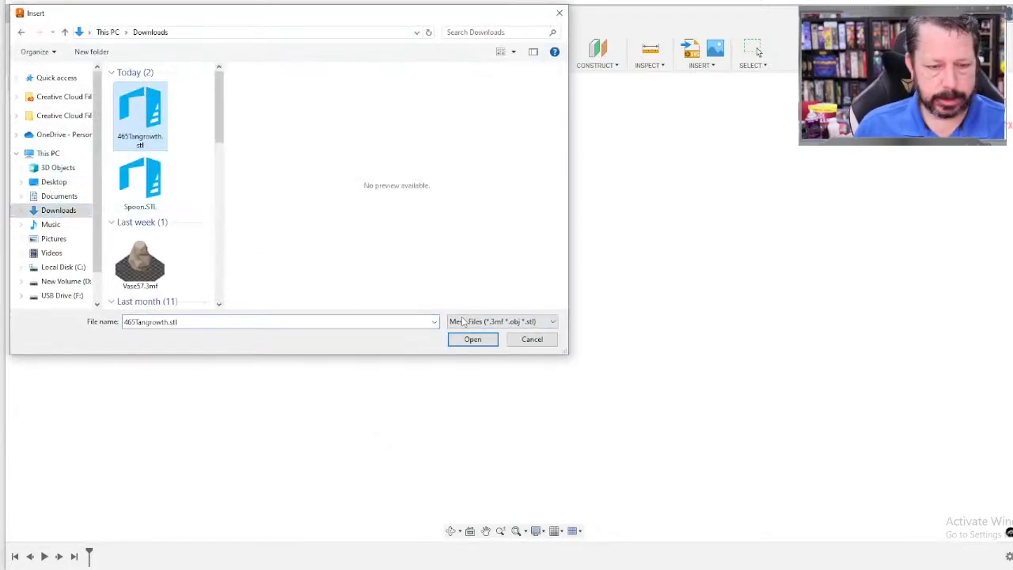
click(473, 339)
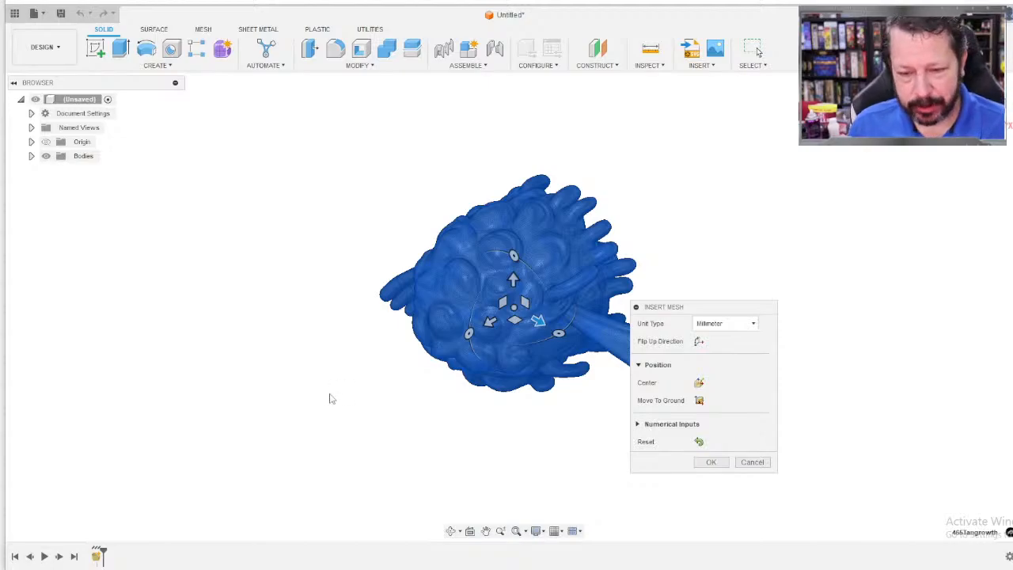
Center the inserted Tangrowth mesh, rotate it about its vertical axis so the face points toward the viewer, and finish the insertion.
scroll(485, 257, down, 2)
scroll(517, 265, up, 10)
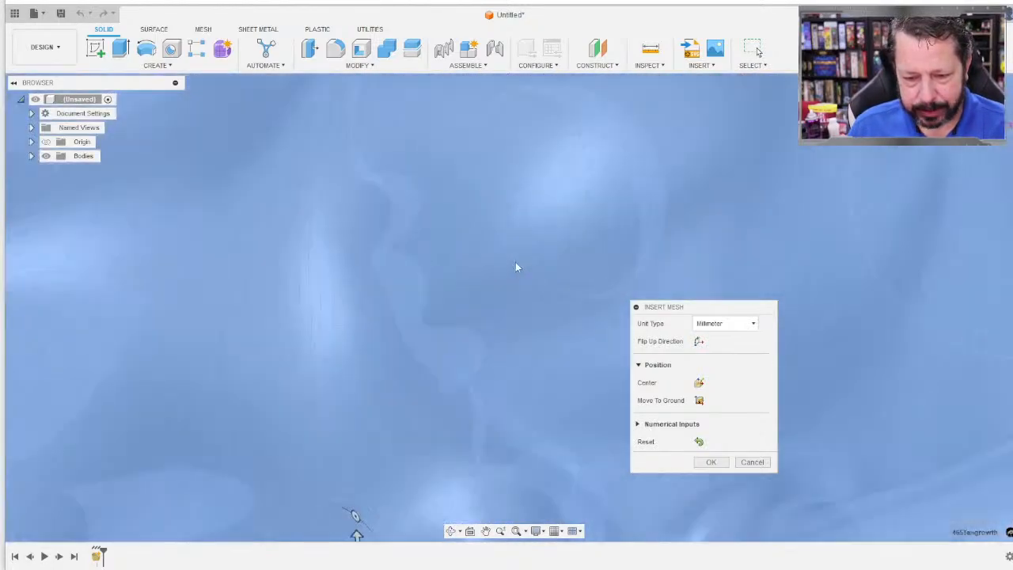
scroll(515, 263, up, 3)
scroll(514, 261, down, 7)
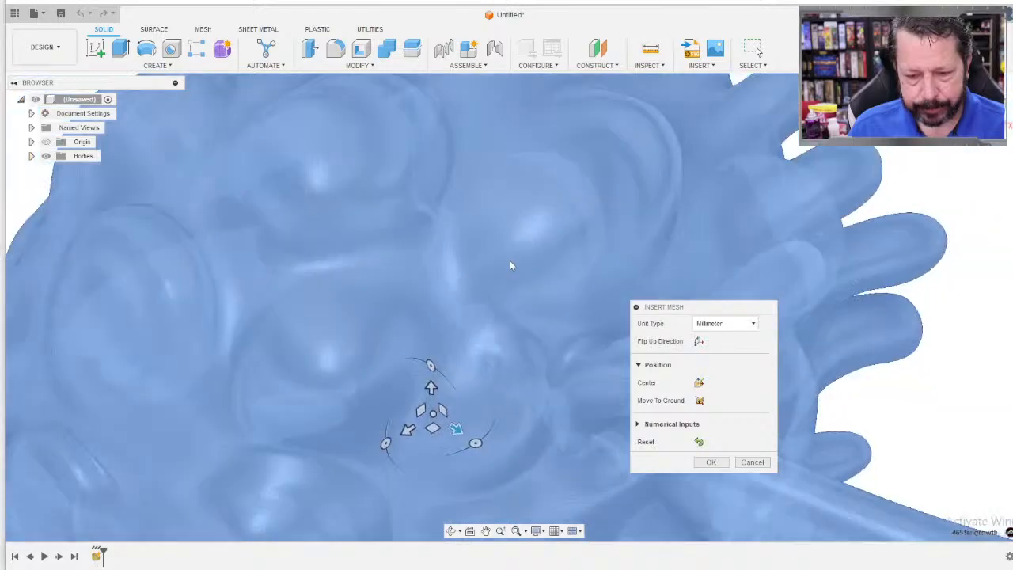
scroll(510, 266, up, 6)
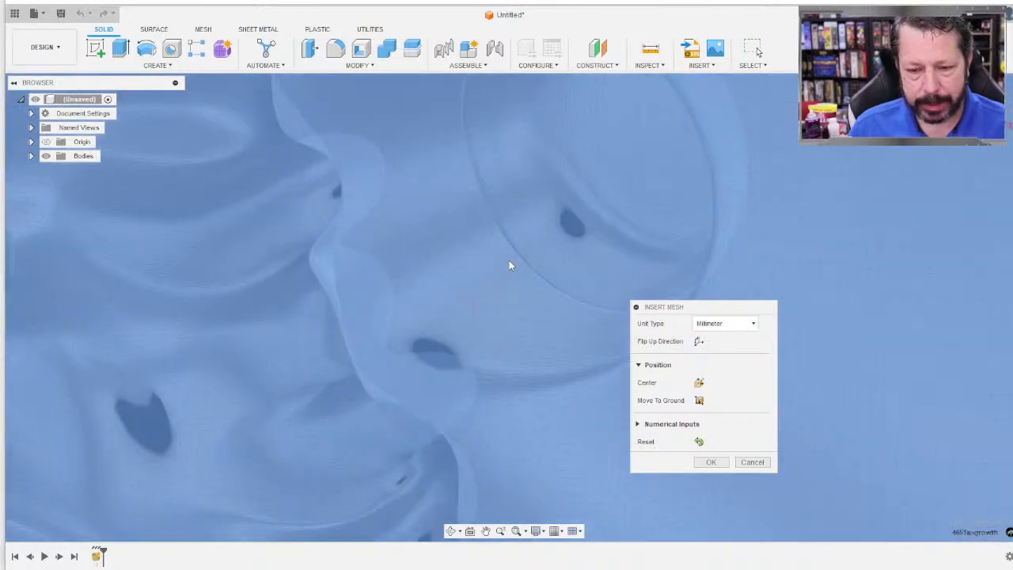
scroll(511, 266, up, 1)
scroll(507, 266, down, 8)
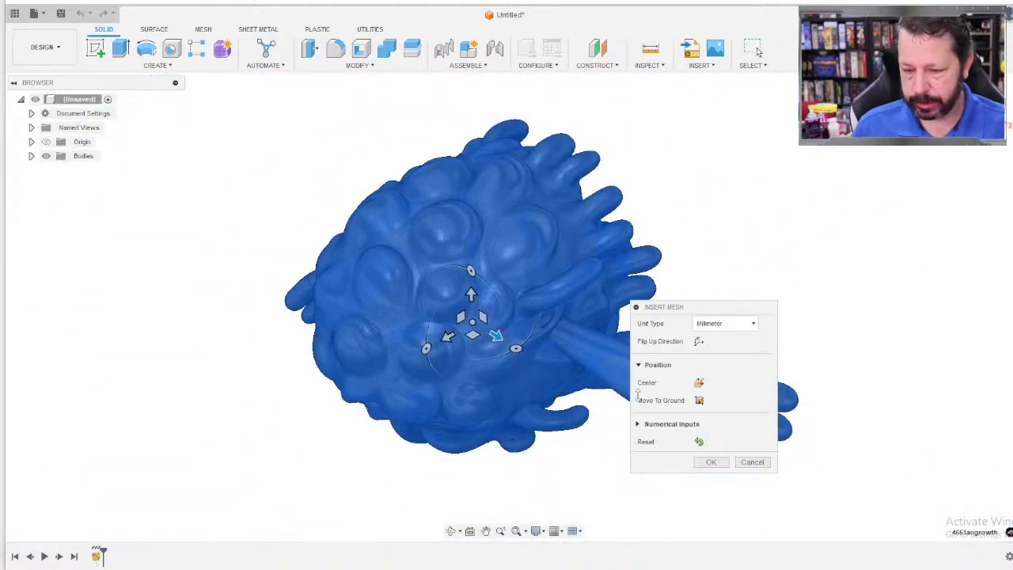
click(698, 382)
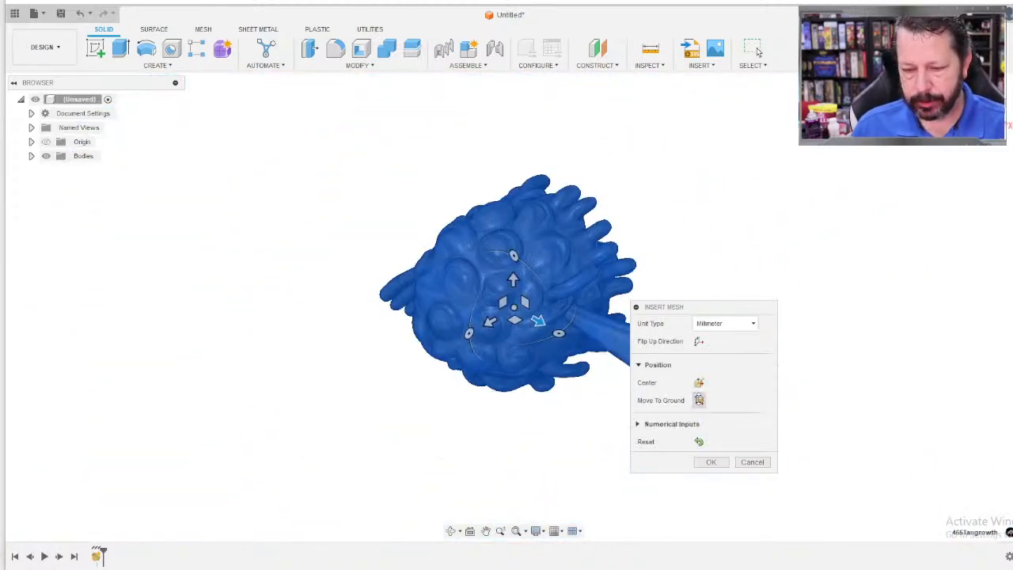
click(710, 462)
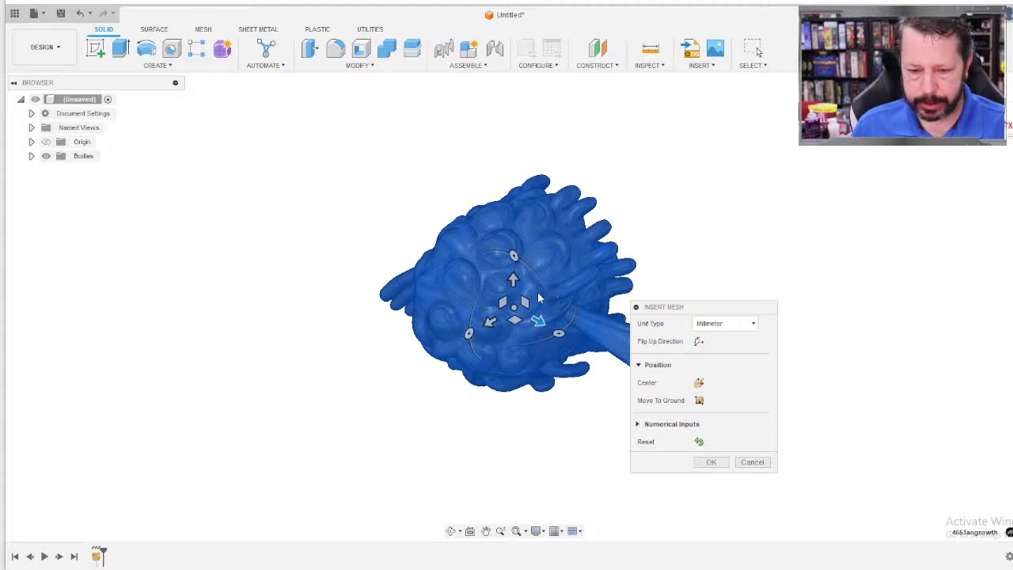
drag(468, 331, 519, 237)
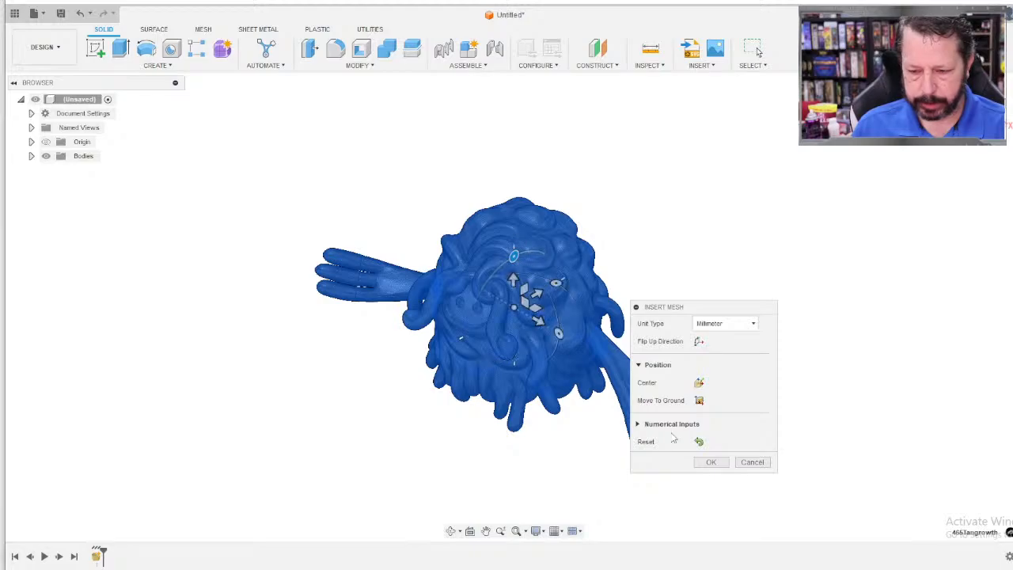
click(710, 463)
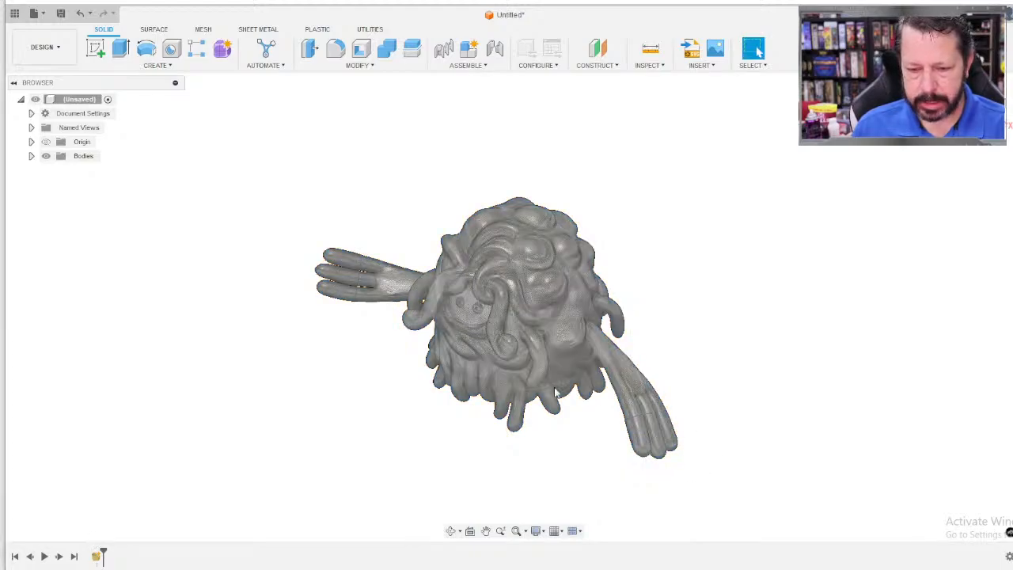
Open the Tangrowth mesh body's properties and examine its mesh details, such as the facet and vertex counts.
click(523, 293)
right_click(521, 287)
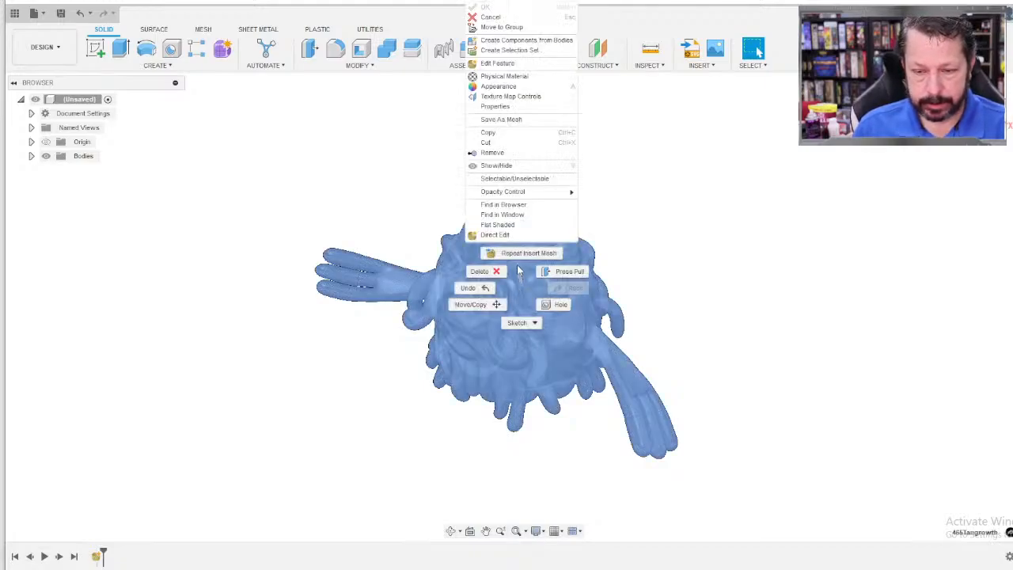
click(496, 108)
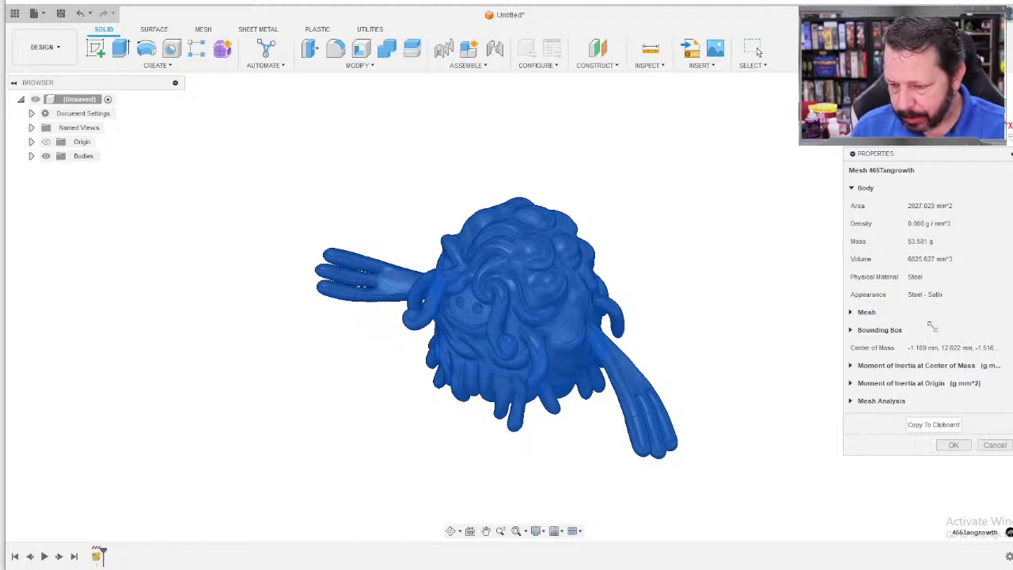
click(850, 312)
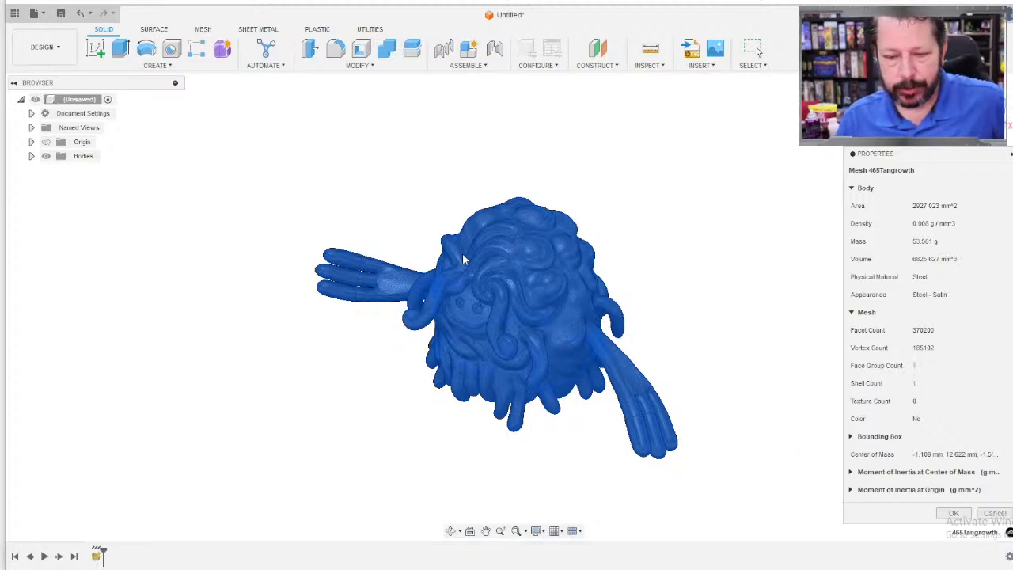
click(953, 514)
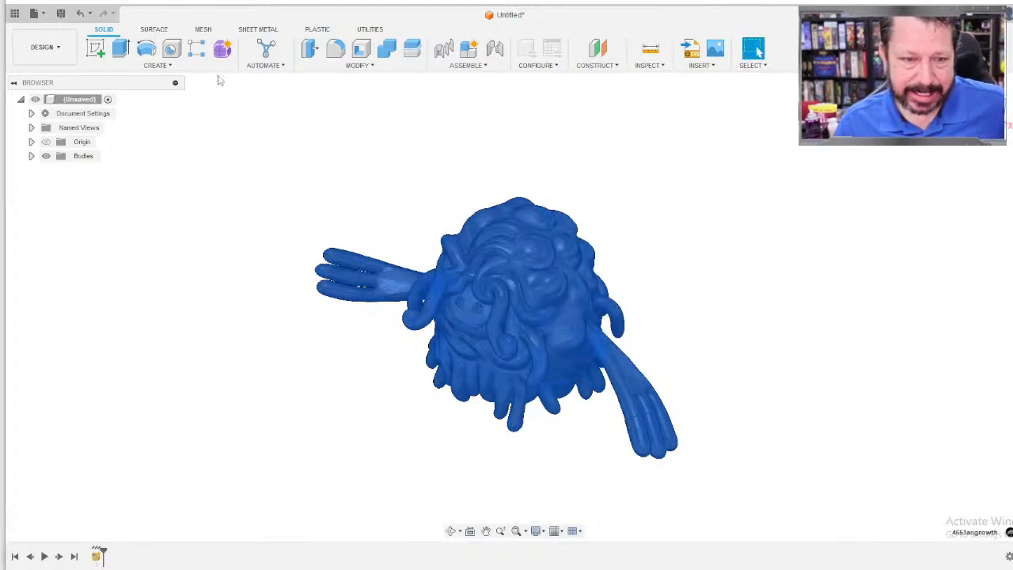
Set up a Reduce operation on the Tangrowth mesh body with the Adaptive remesh type.
click(205, 30)
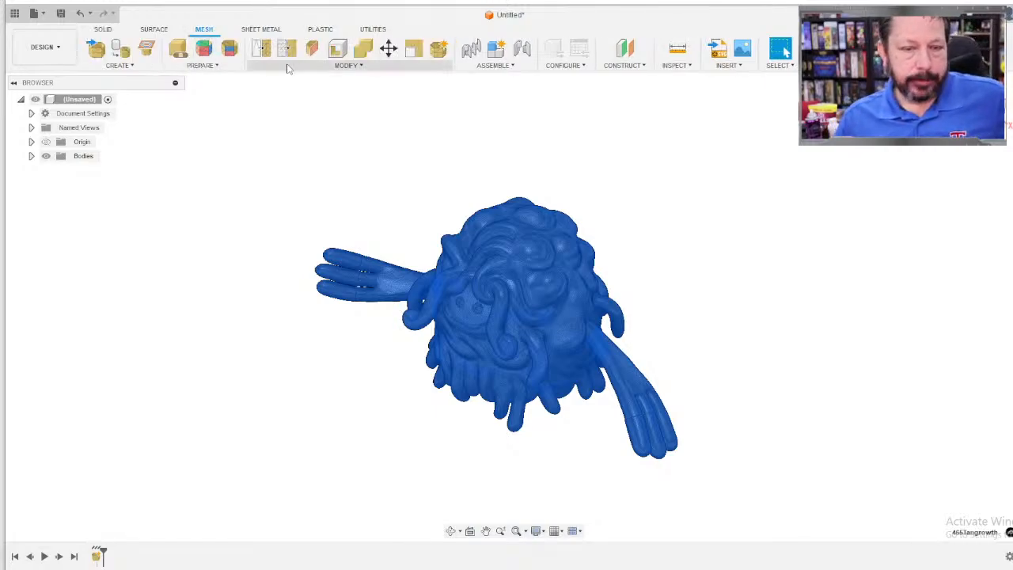
click(333, 66)
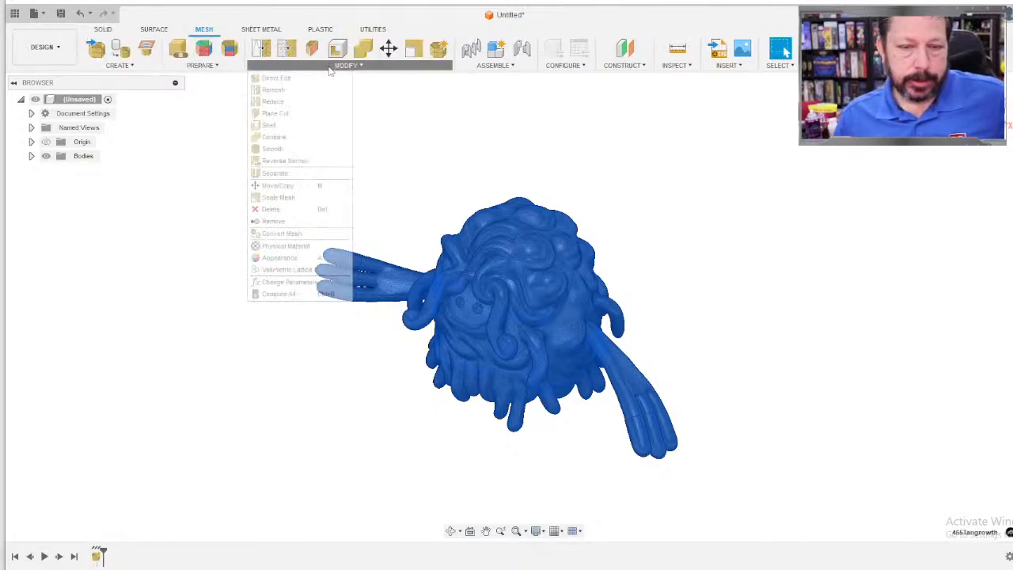
click(279, 102)
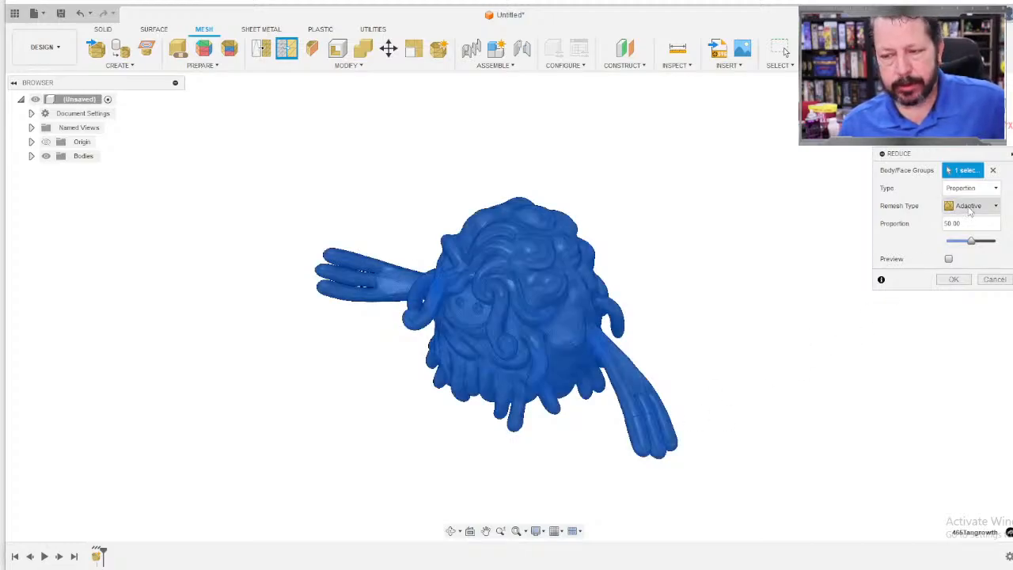
click(970, 207)
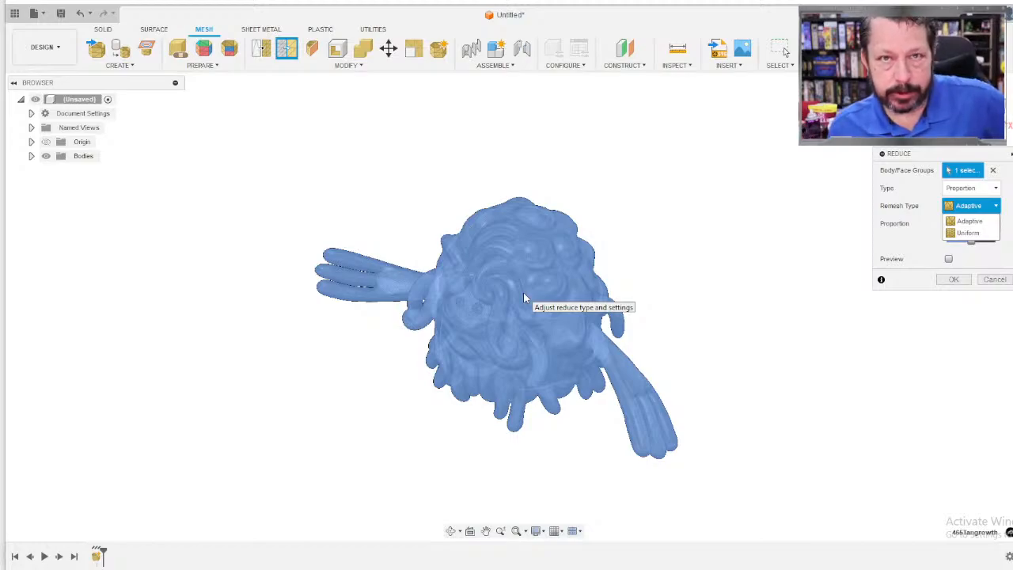
scroll(523, 294, up, 10)
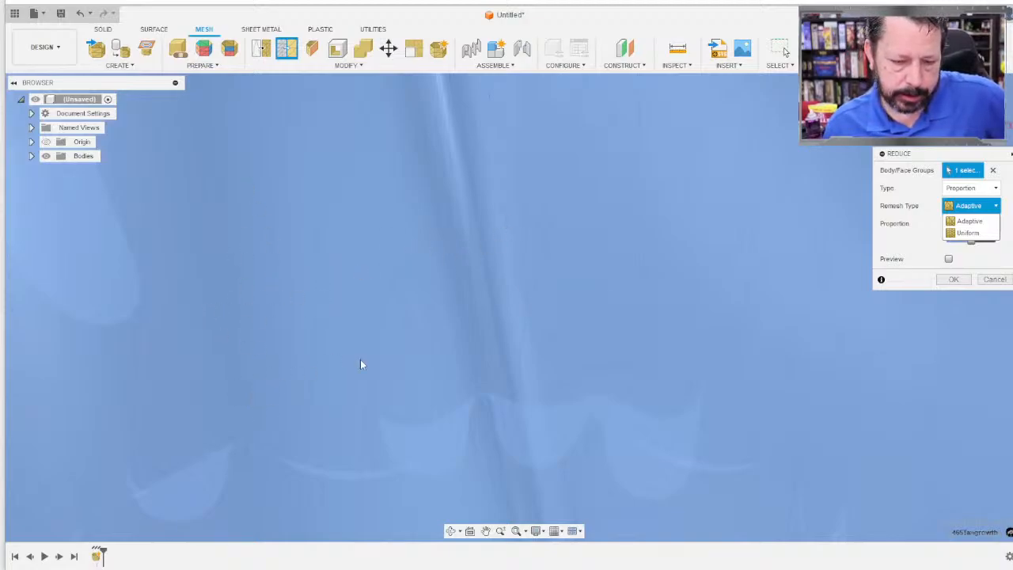
scroll(360, 364, down, 10)
scroll(360, 365, down, 10)
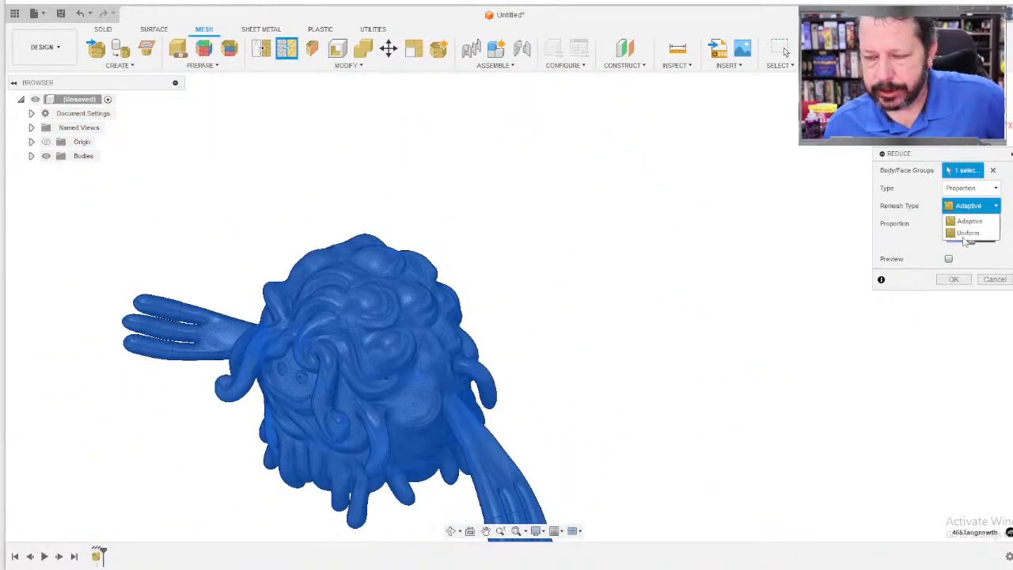
click(968, 221)
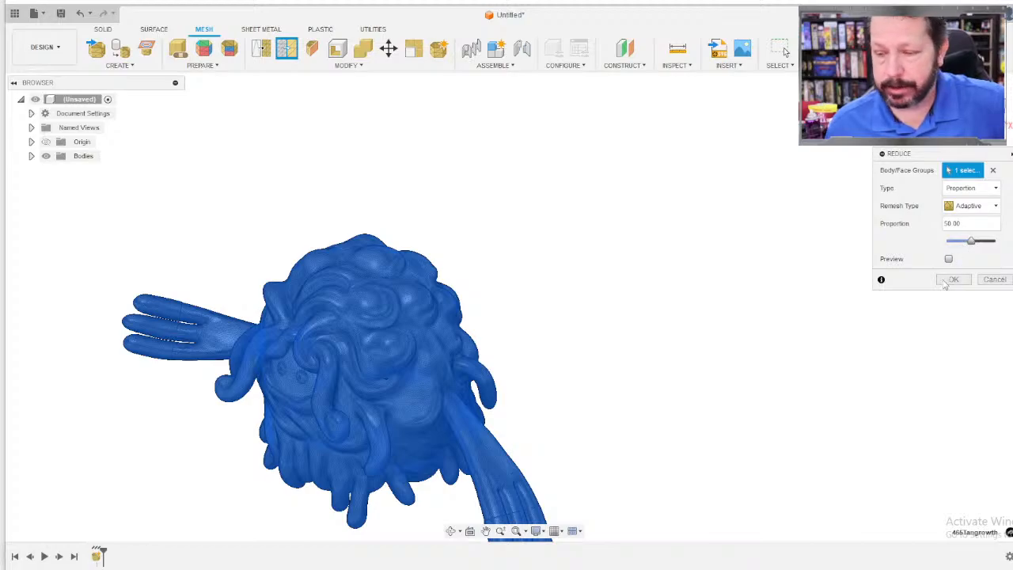
Reduce the selected Tangrowth mesh body with the Proportion type, adaptive remeshing and a proportion of 50.
click(954, 279)
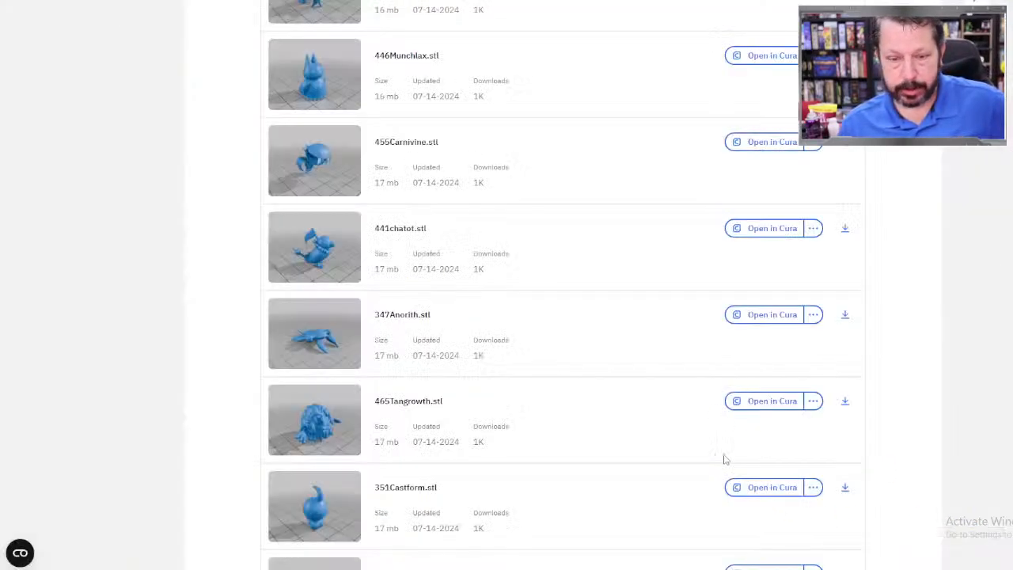
key(alt+Tab)
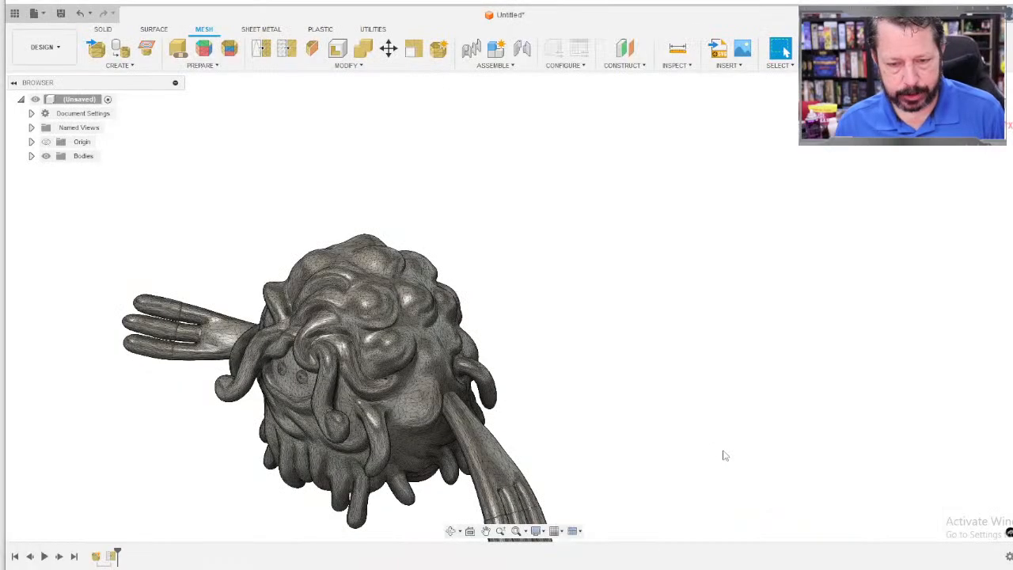
middle_drag(420, 378, 597, 302)
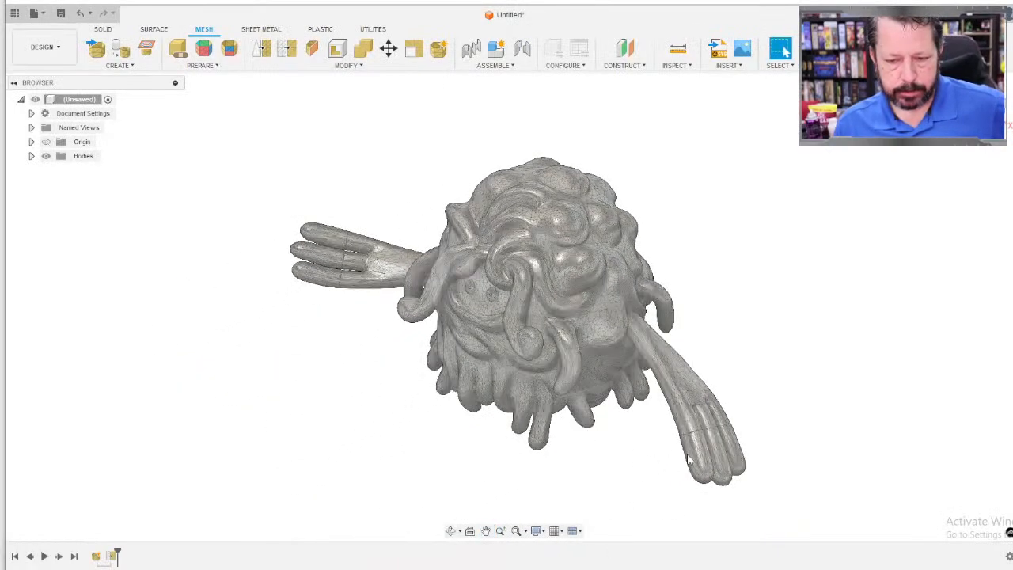
scroll(593, 294, up, 6)
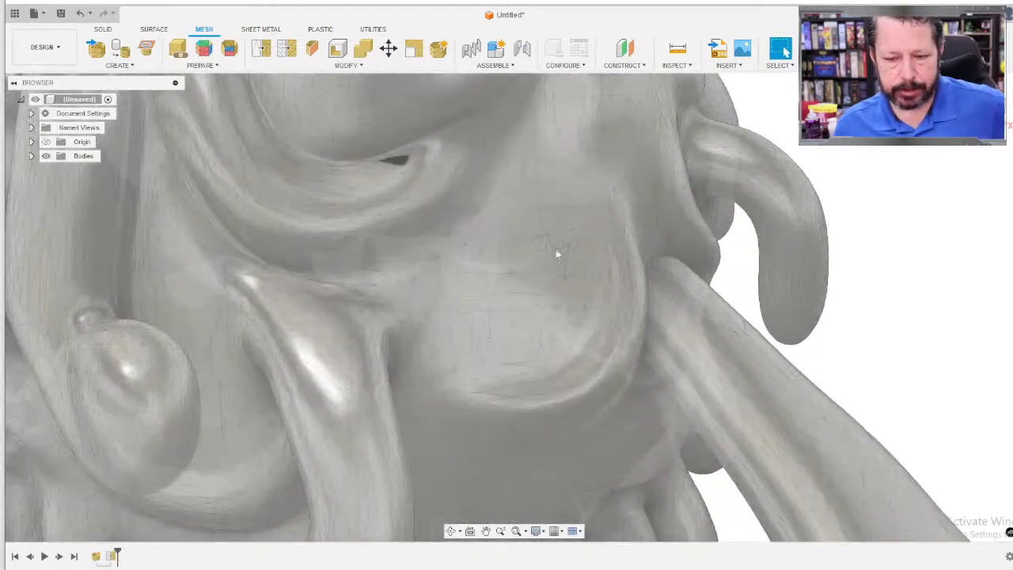
scroll(543, 351, down, 8)
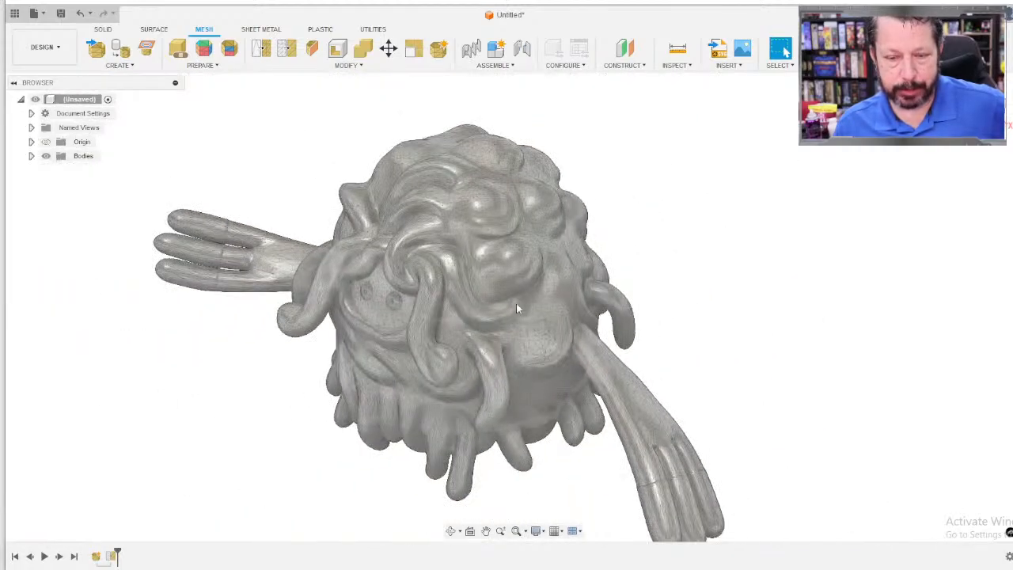
Check the facet and vertex counts in the Tangrowth mesh body's properties.
click(463, 250)
right_click(464, 250)
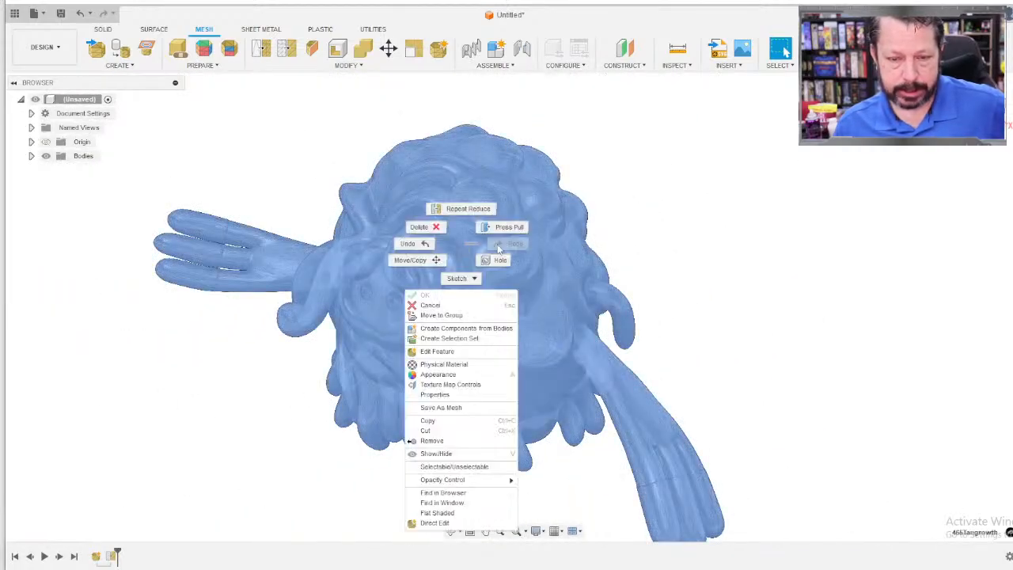
click(436, 394)
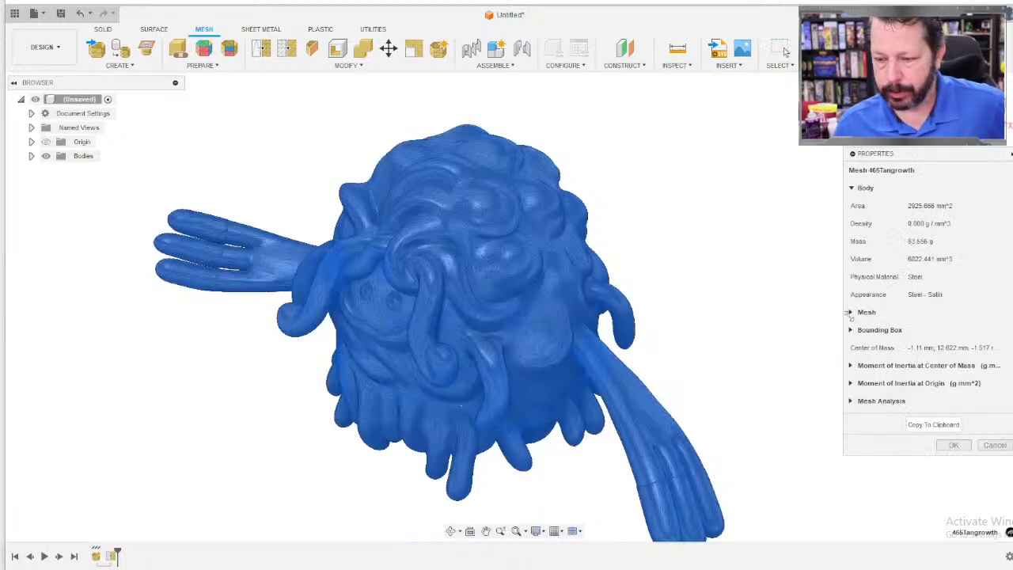
click(851, 312)
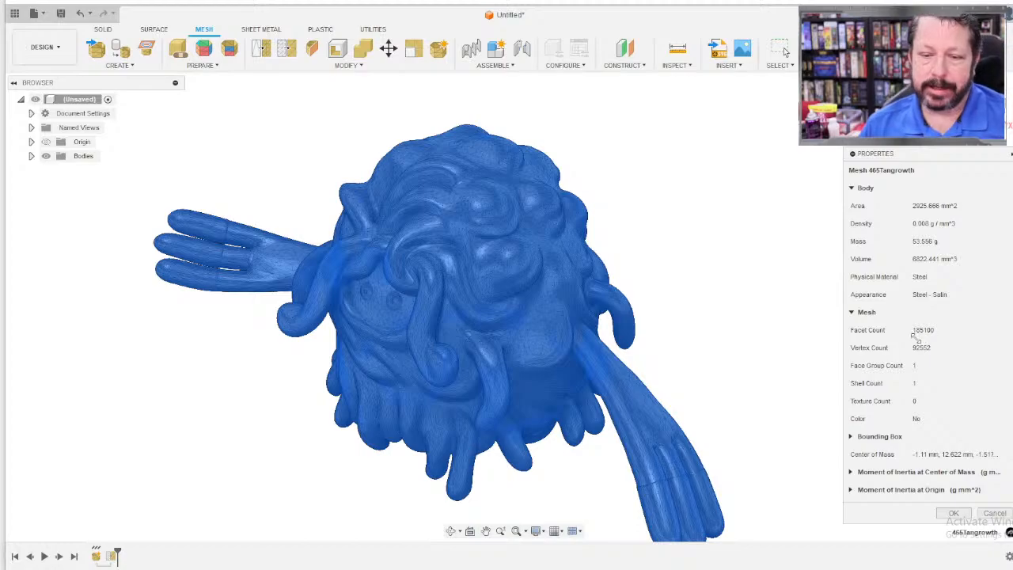
click(1010, 154)
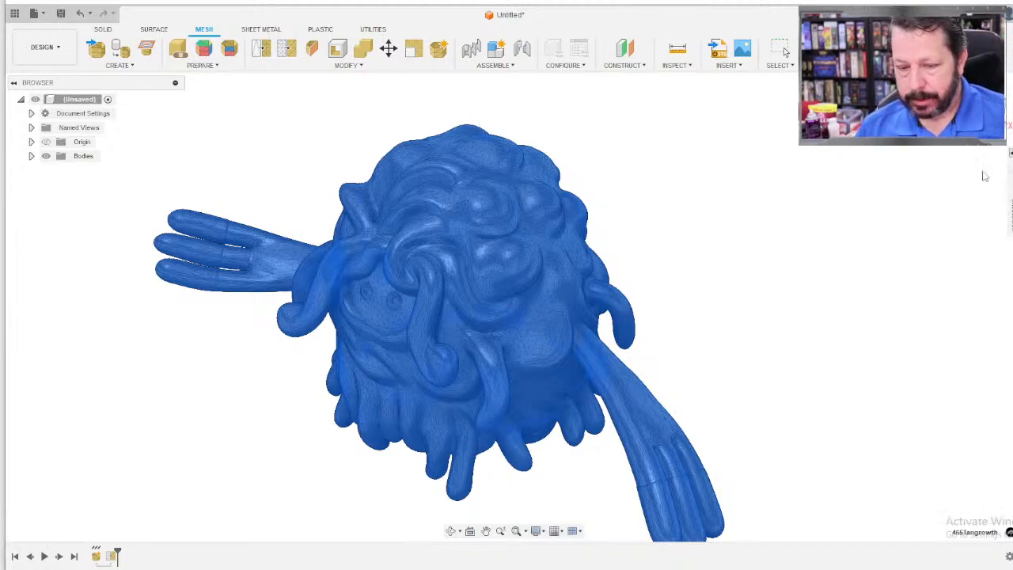
shift+middle_drag(485, 369, 346, 184)
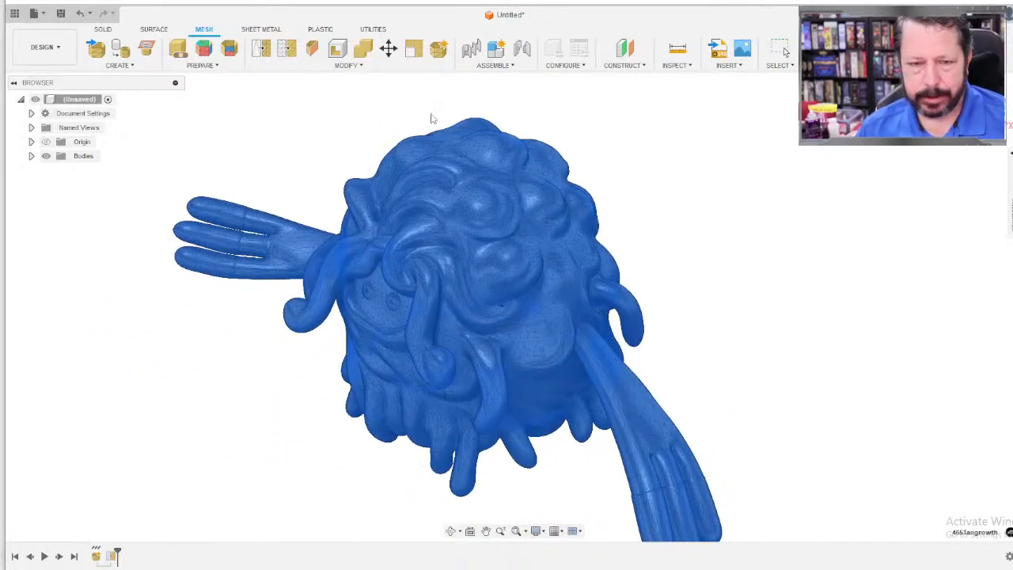
right_click(474, 204)
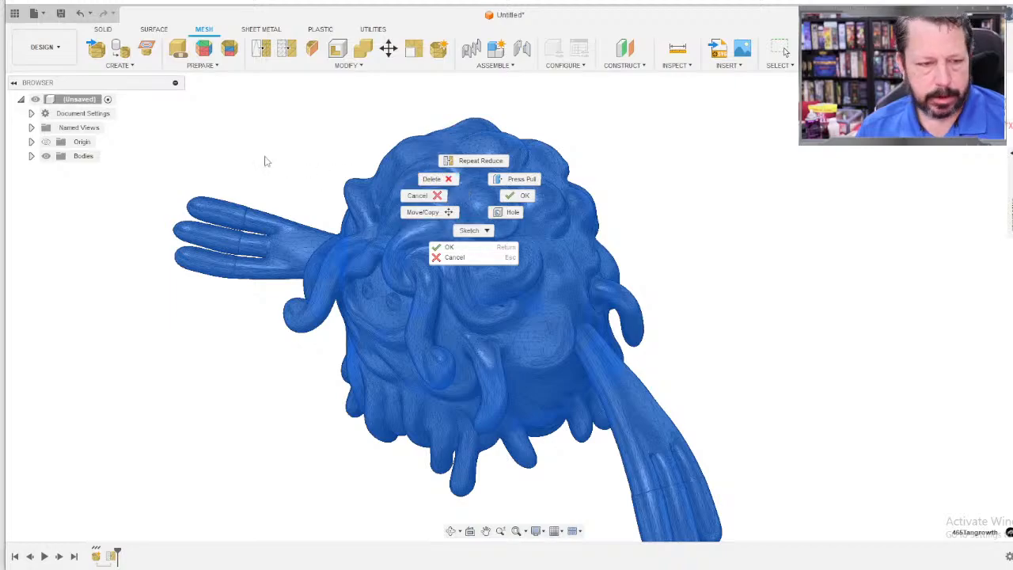
key(Escape)
key(Escape)
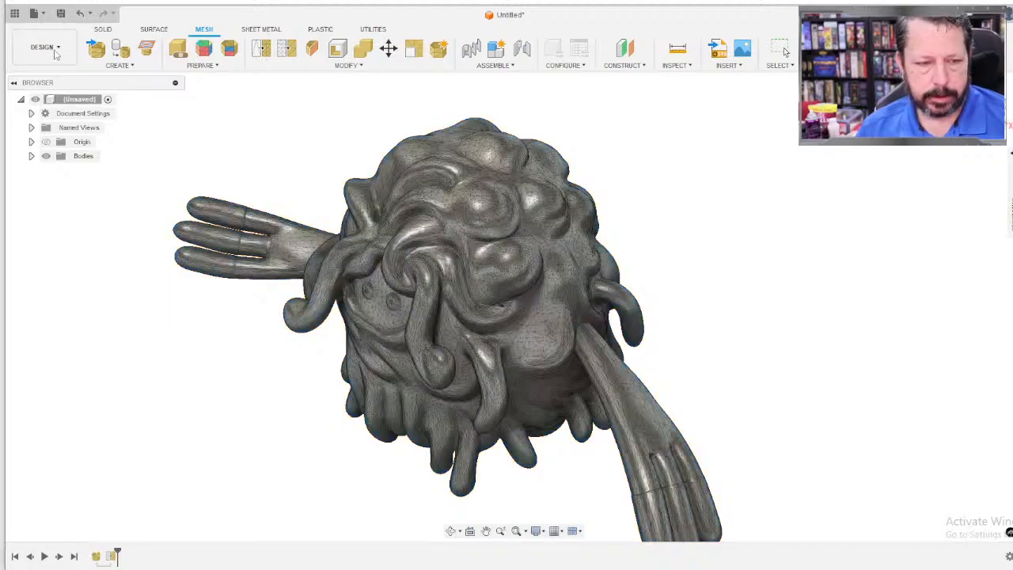
click(57, 52)
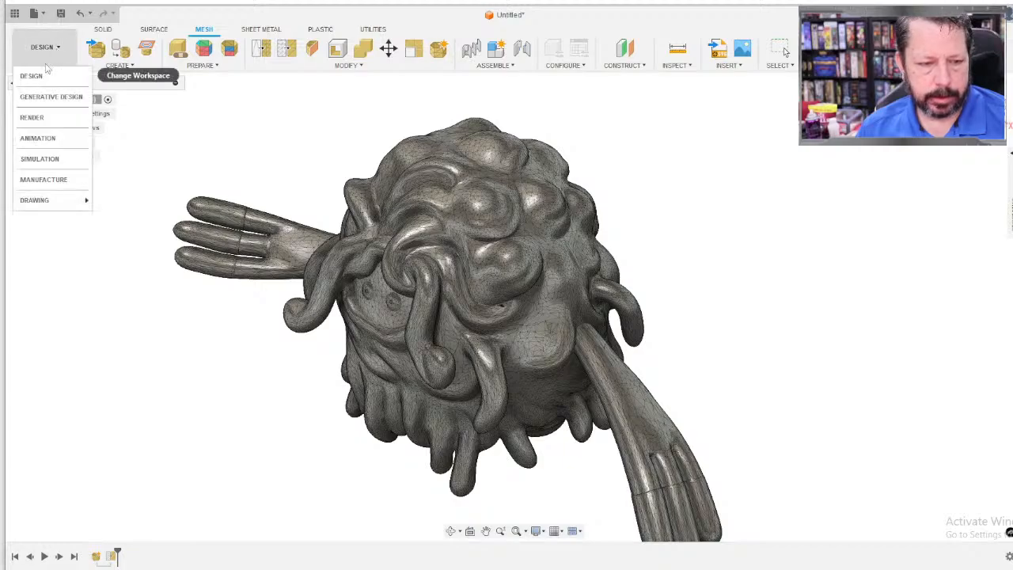
right_click(447, 163)
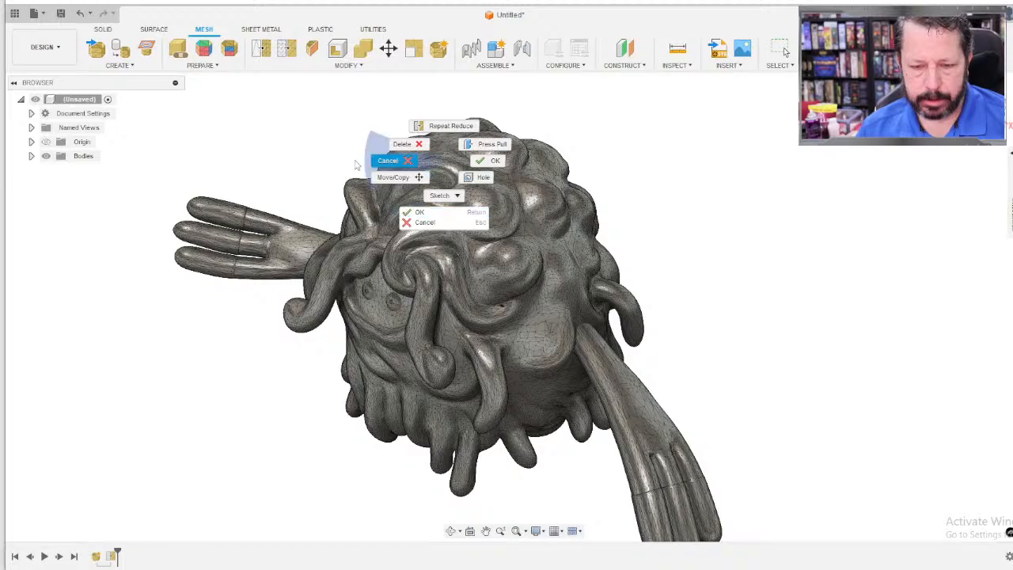
click(304, 147)
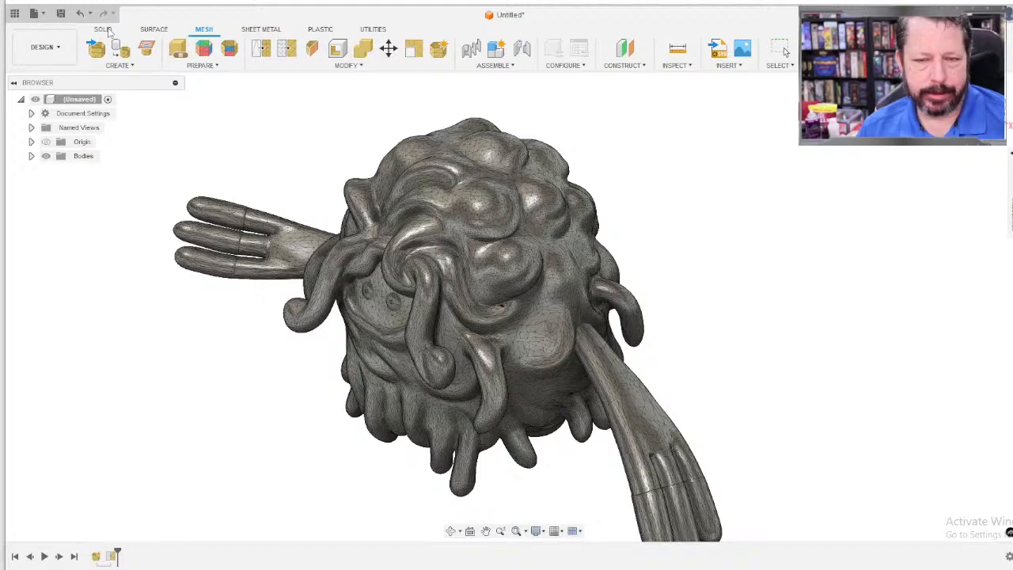
right_click(447, 164)
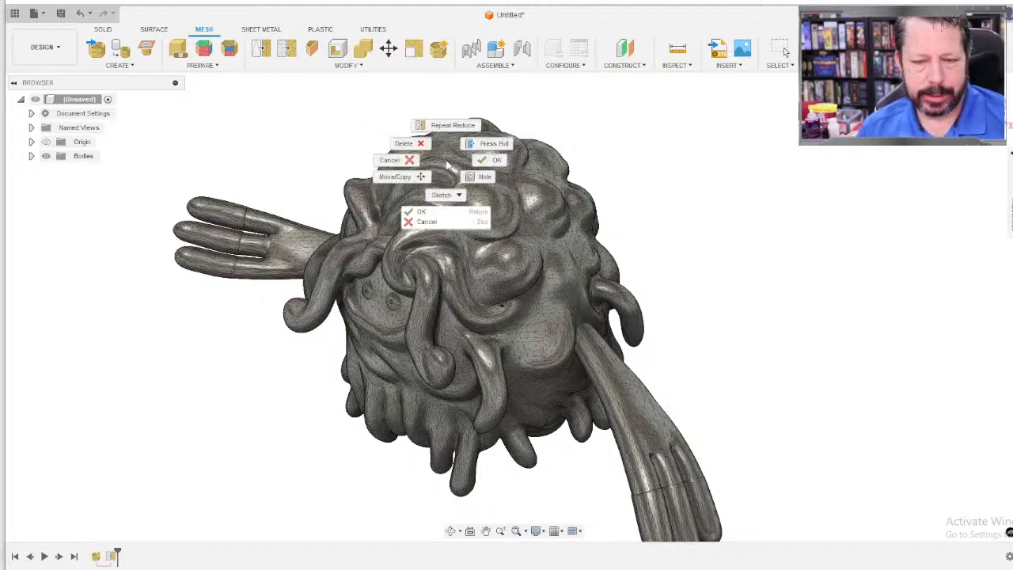
click(52, 43)
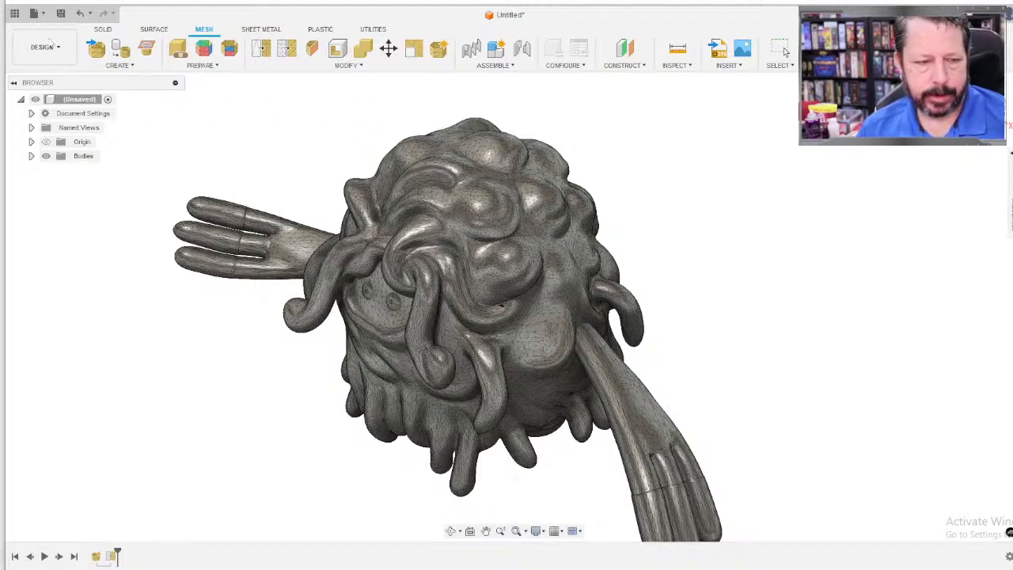
Reduce the whole Tangrowth mesh body again, using the Proportion type with adaptive remeshing at 50.
click(358, 67)
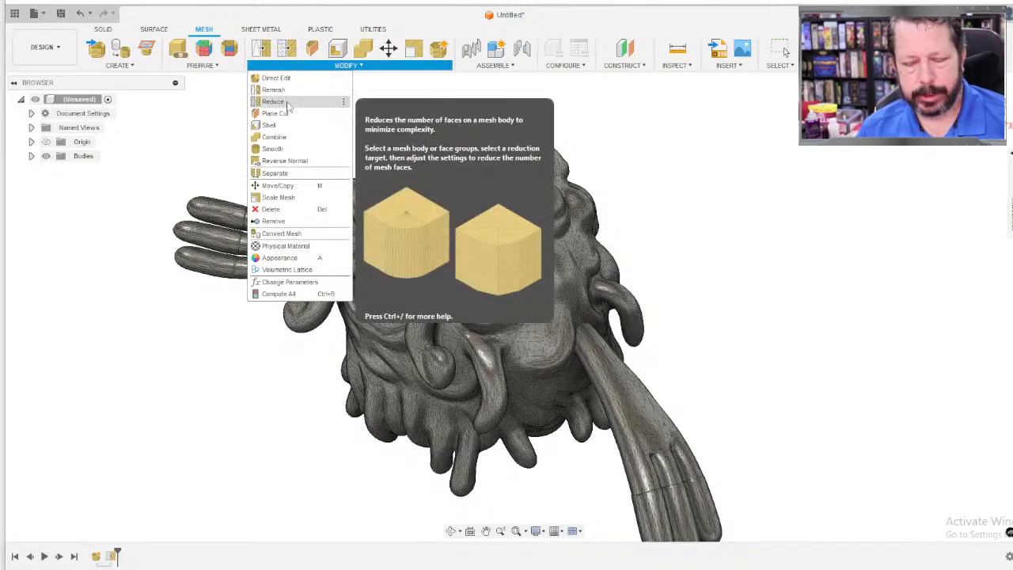
click(288, 103)
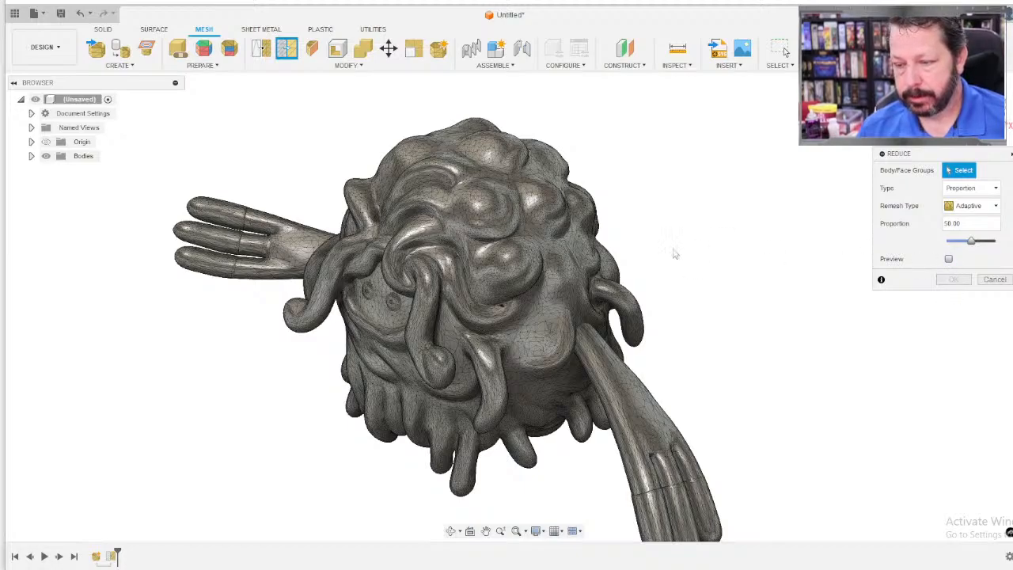
click(560, 246)
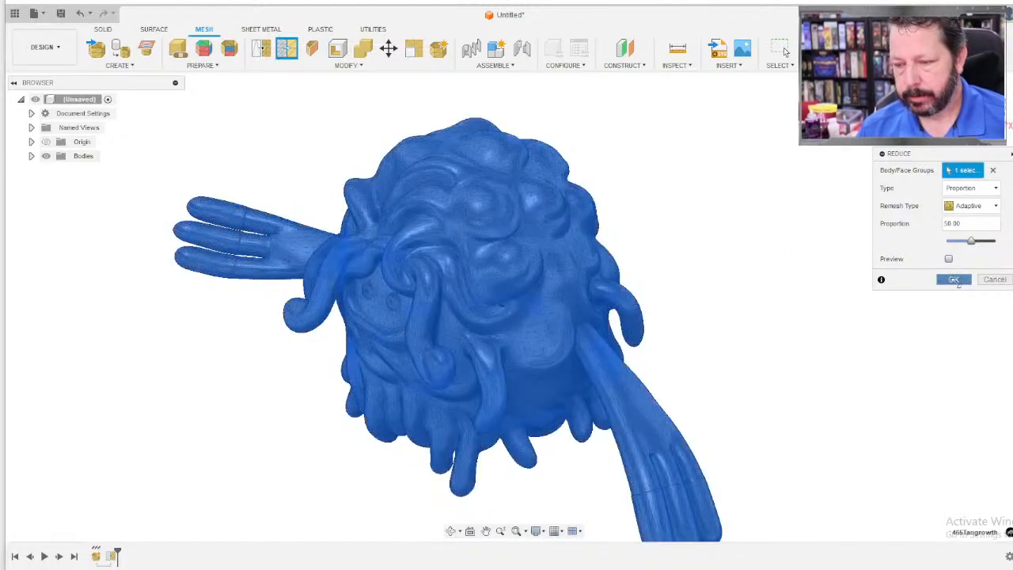
key(Return)
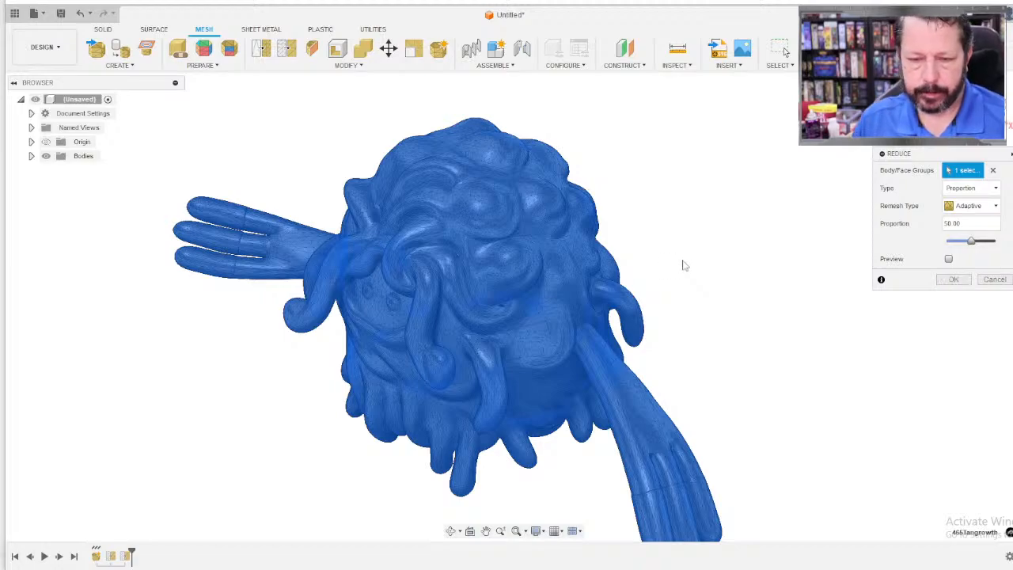
key(alt+Tab)
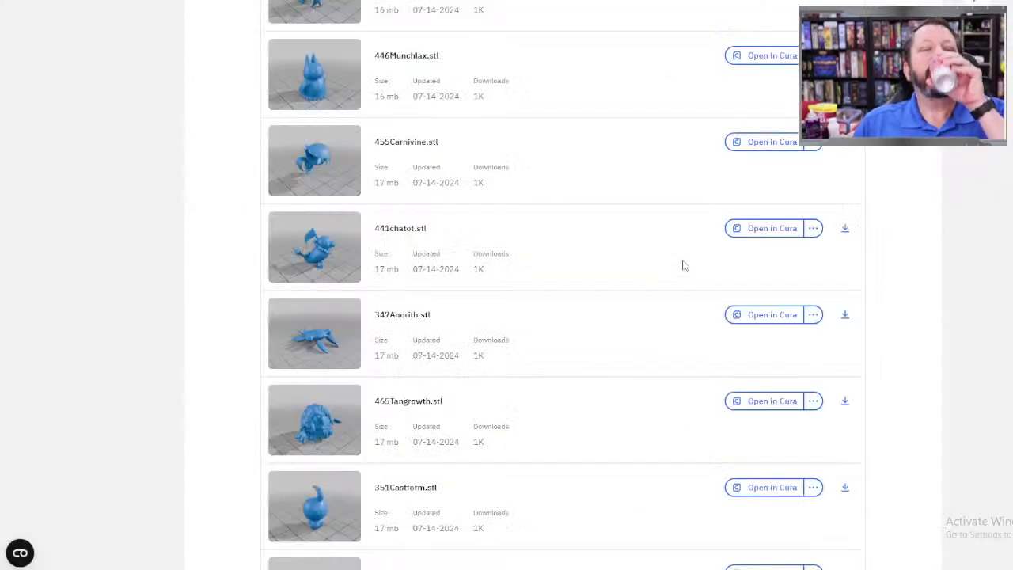
key(alt+Tab)
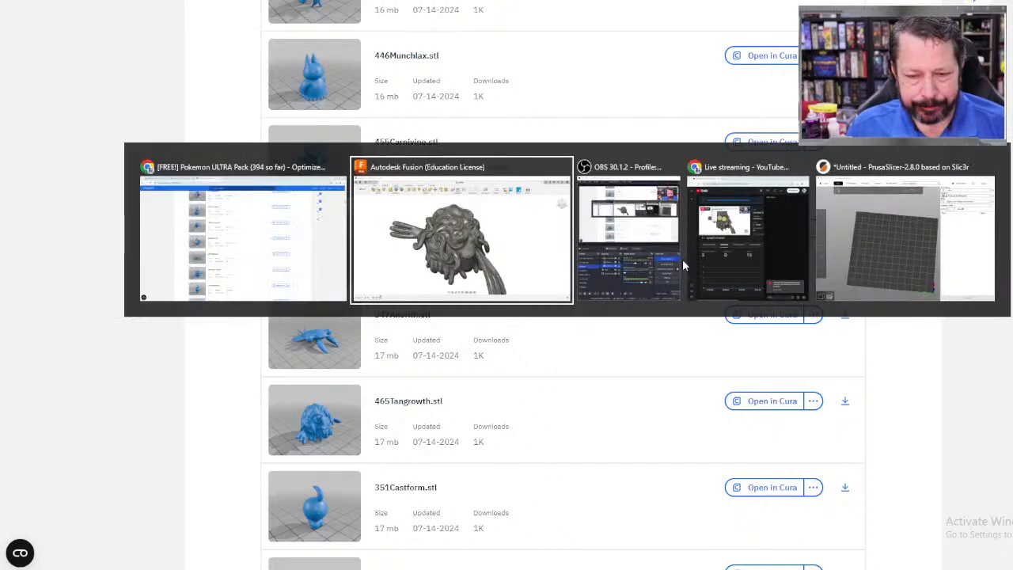
Inspect the newly reduced mesh surface and check the facet and vertex counts in the body's properties.
shift+middle_drag(656, 278, 602, 271)
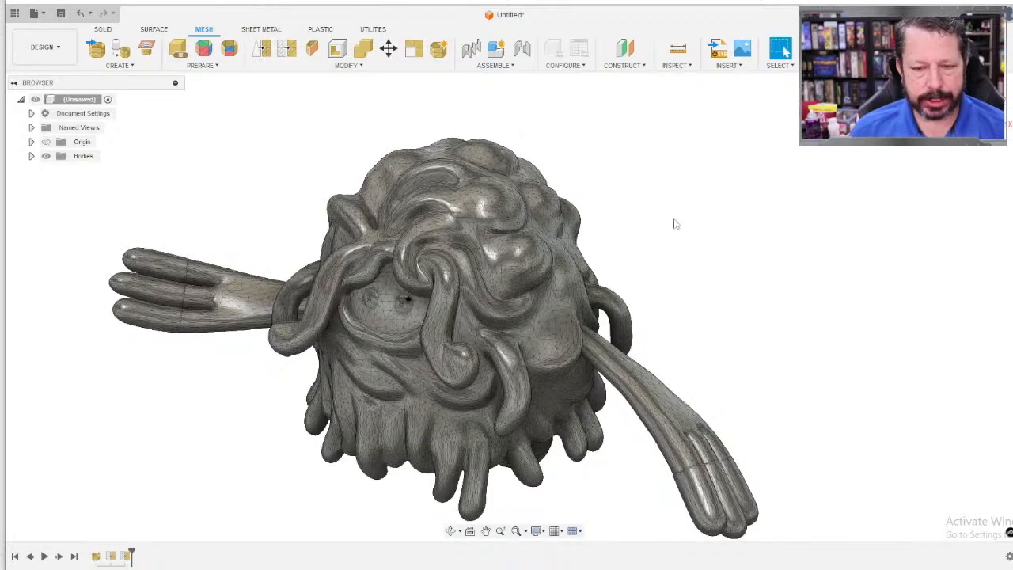
scroll(640, 226, up, 5)
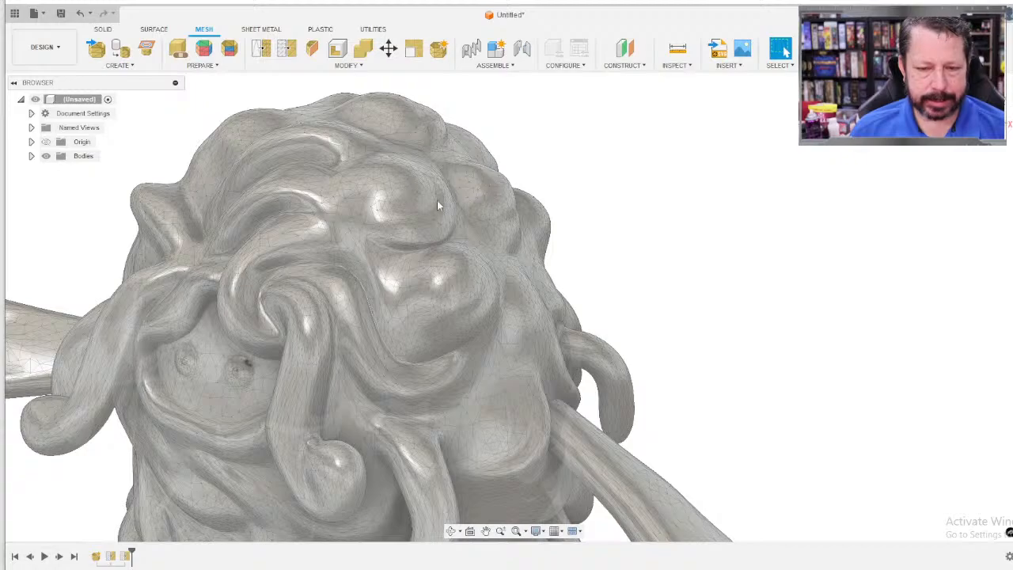
scroll(420, 249, down, 5)
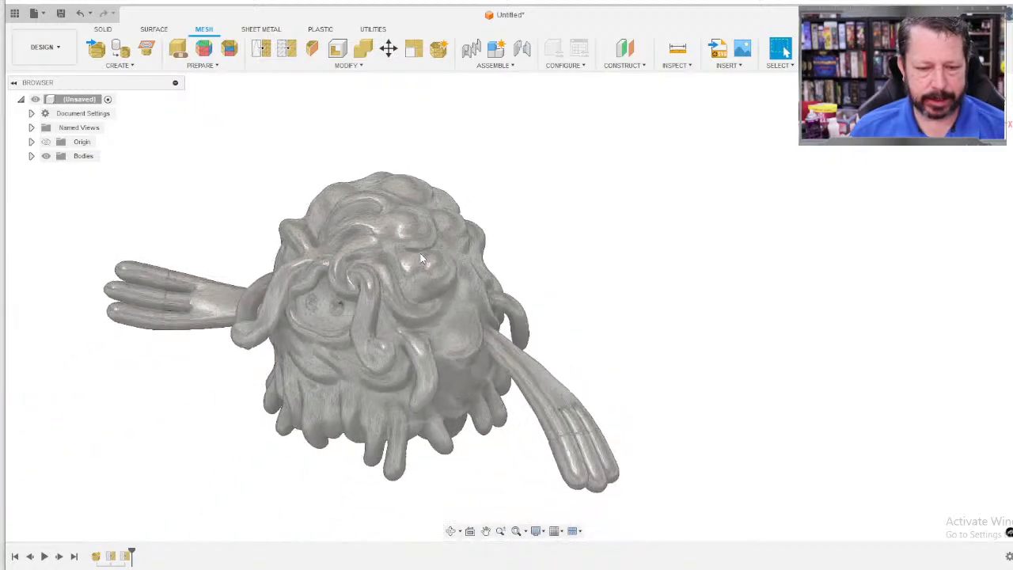
click(409, 298)
right_click(409, 297)
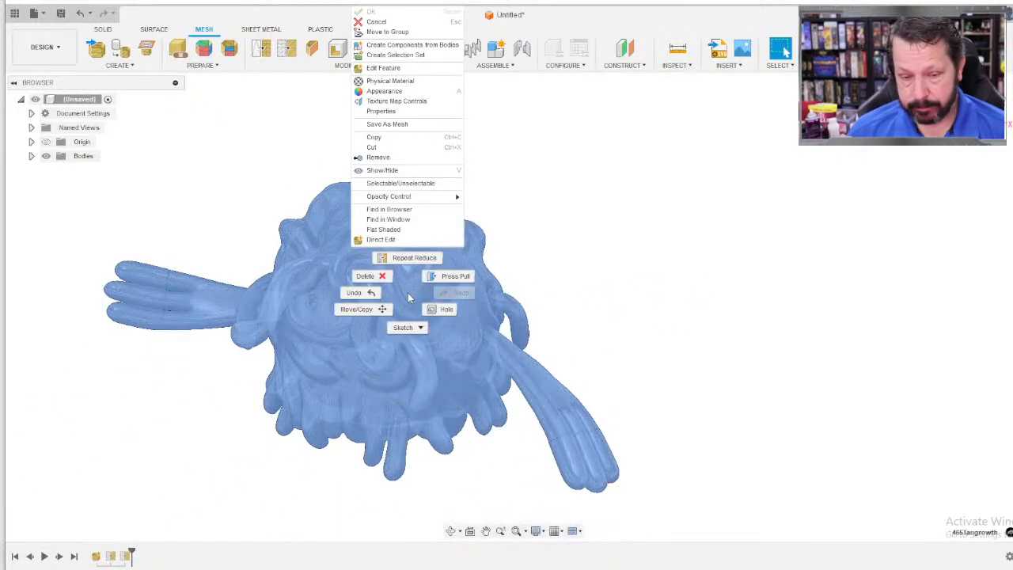
click(388, 117)
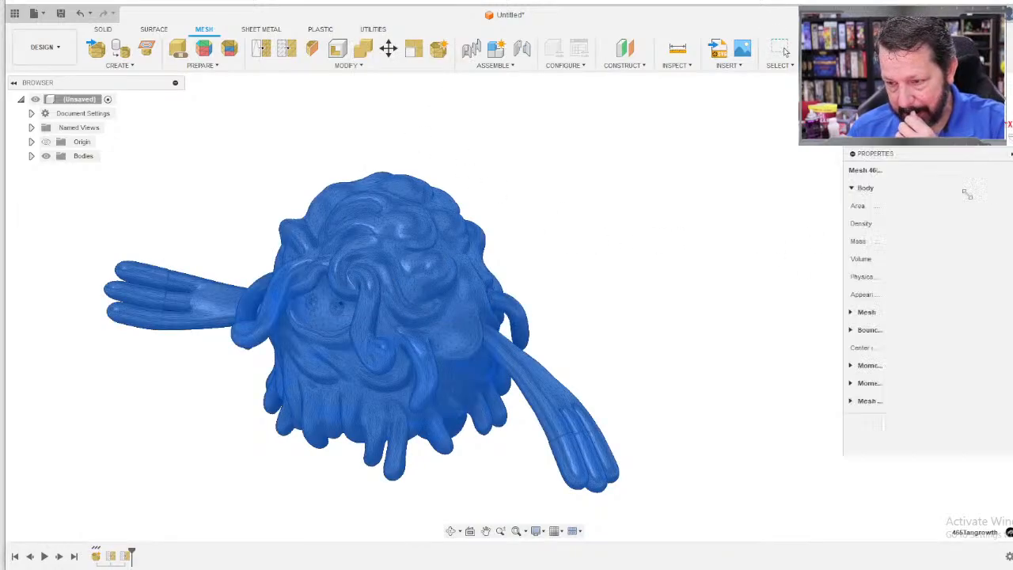
click(851, 312)
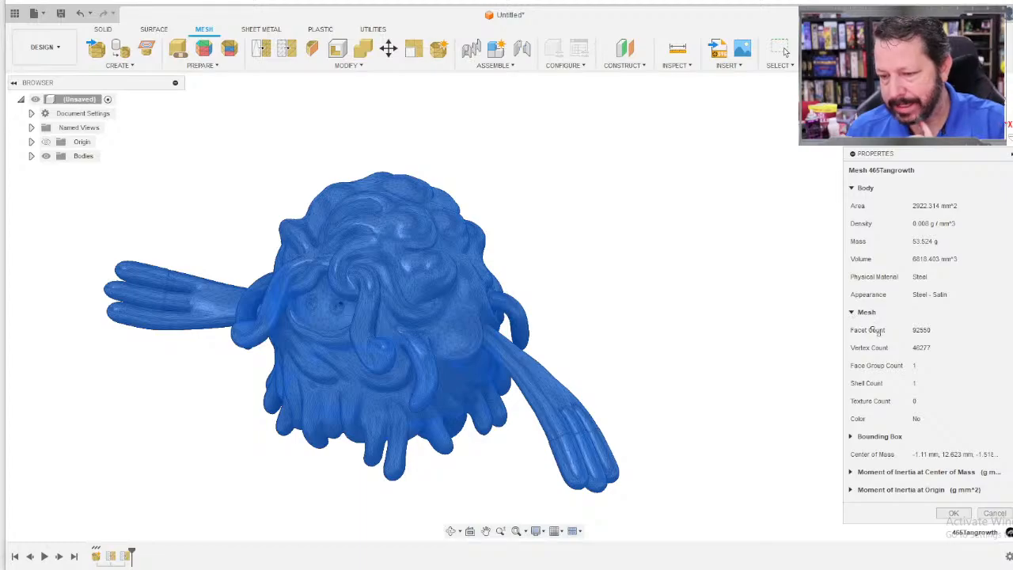
click(660, 314)
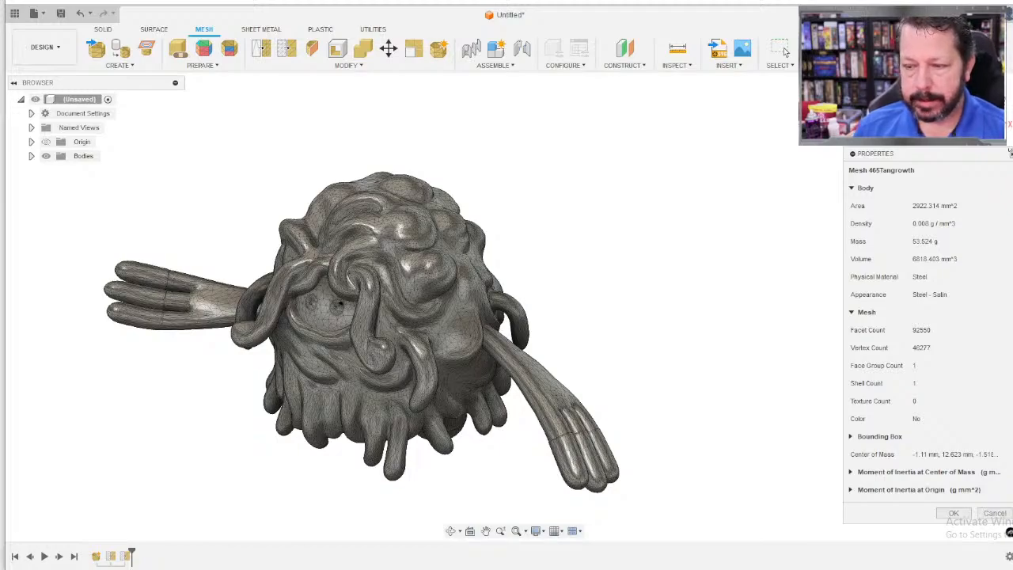
key(Escape)
Reduce the whole Tangrowth mesh body again, using the Proportion type with adaptive remeshing and a proportion of 20.
click(356, 70)
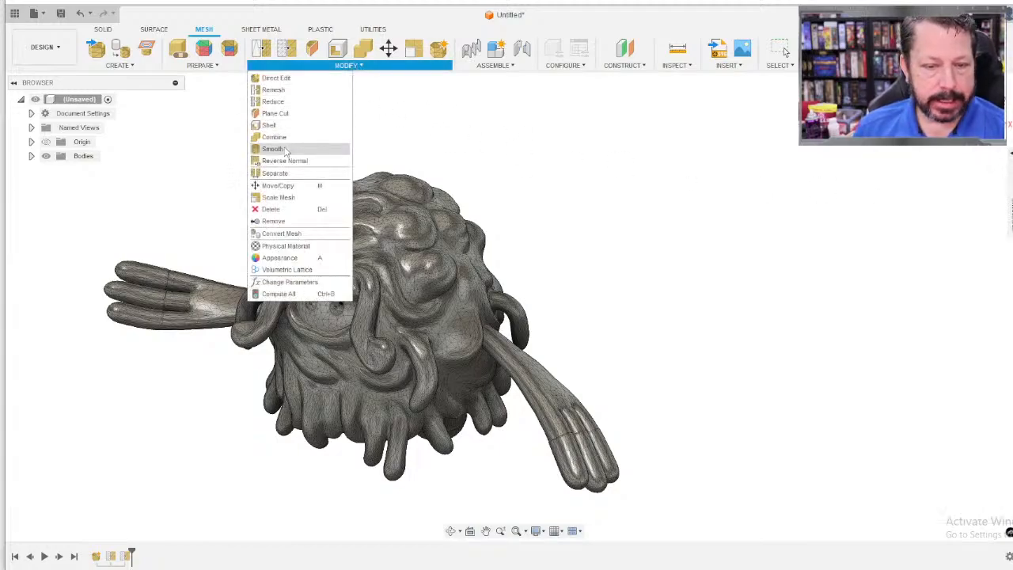
click(279, 103)
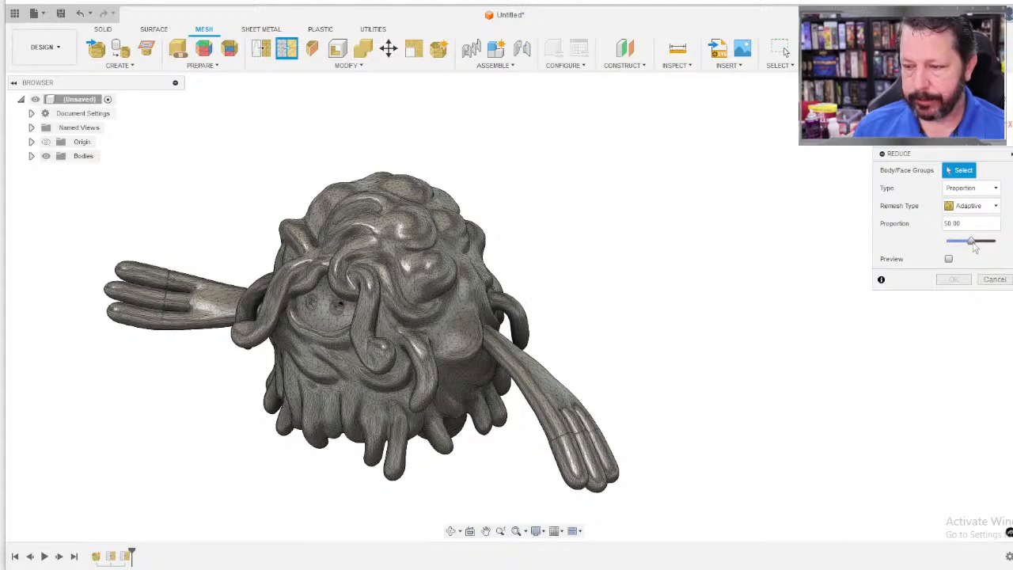
drag(975, 247, 958, 246)
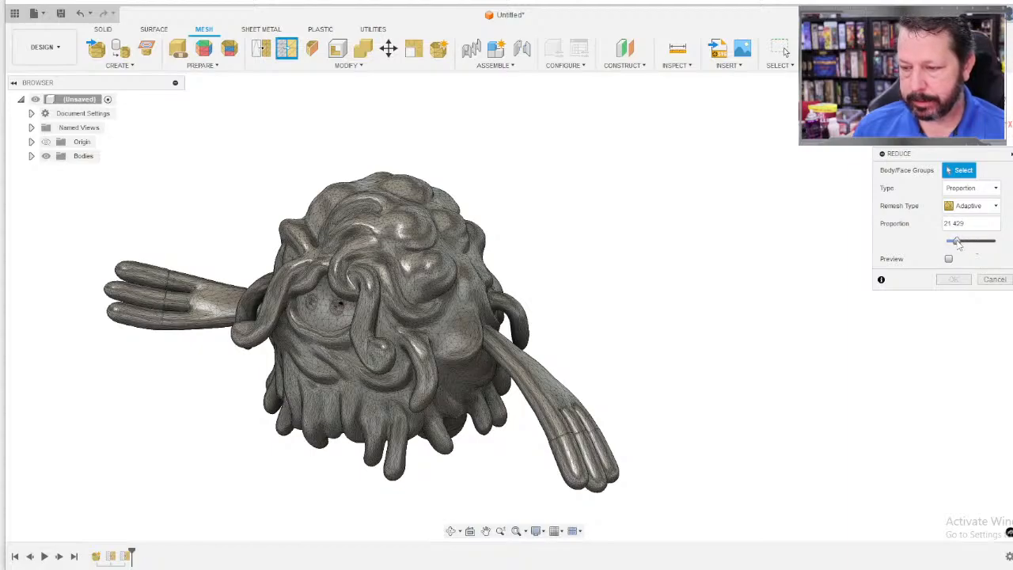
double_click(953, 224)
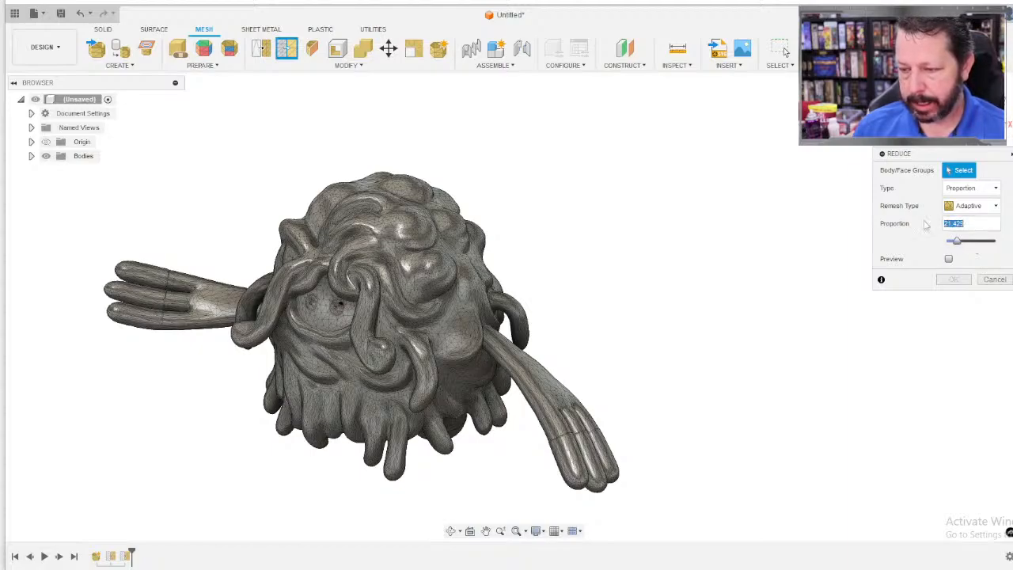
text(20)
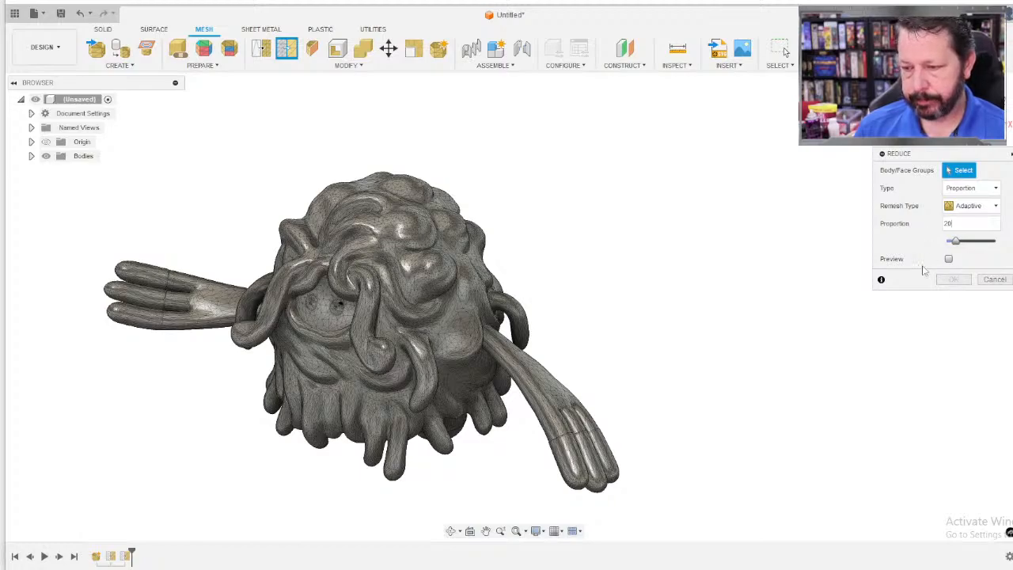
click(516, 316)
click(954, 280)
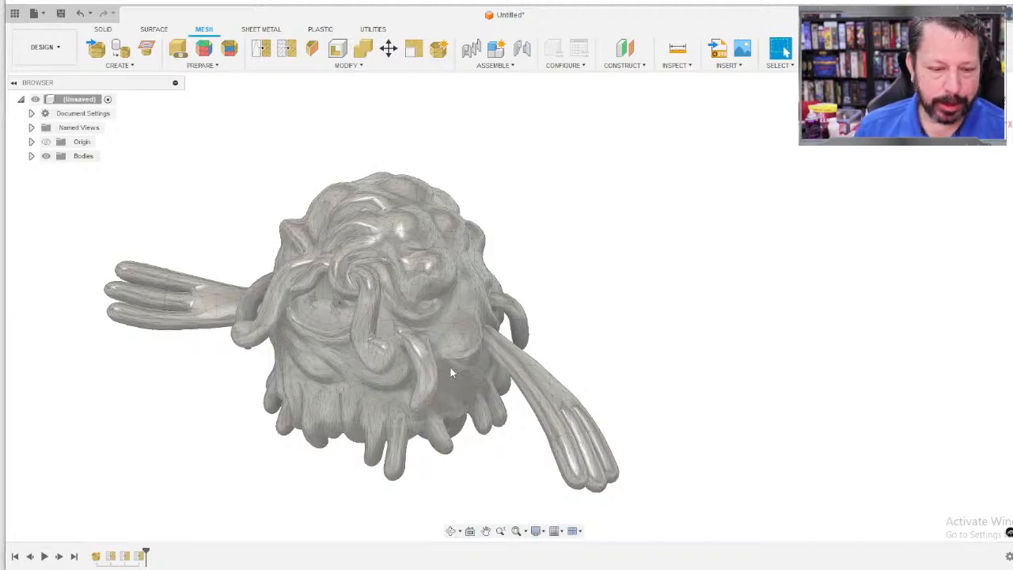
Check the facet and vertex counts of the mesh reduced to proportion 20 in the body's properties.
right_click(411, 273)
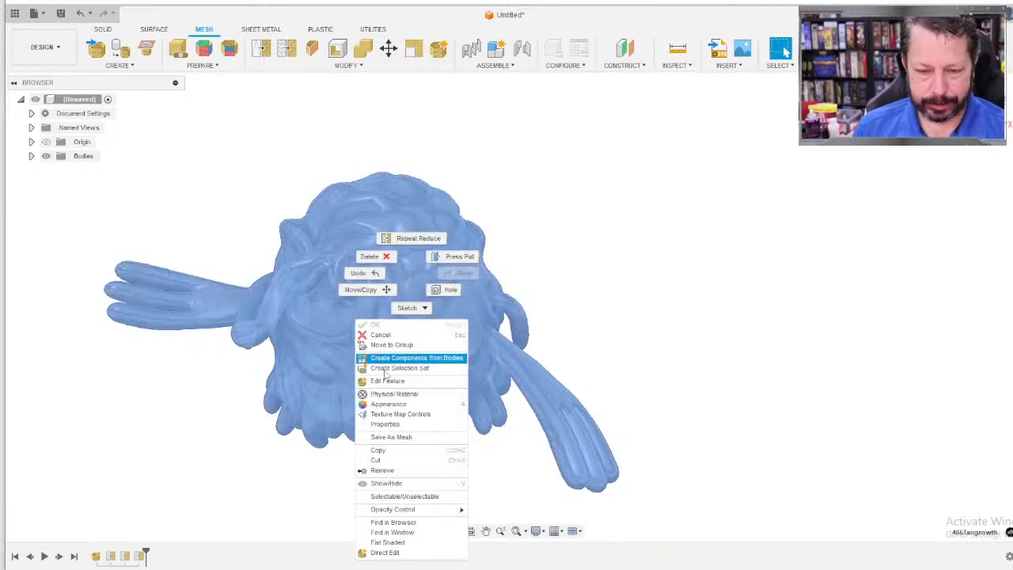
click(390, 437)
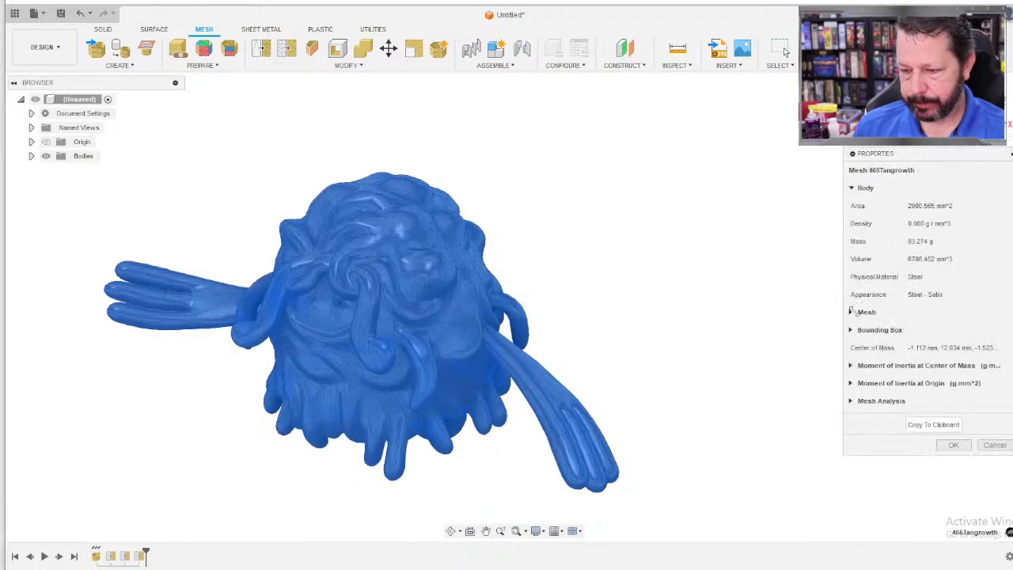
click(851, 312)
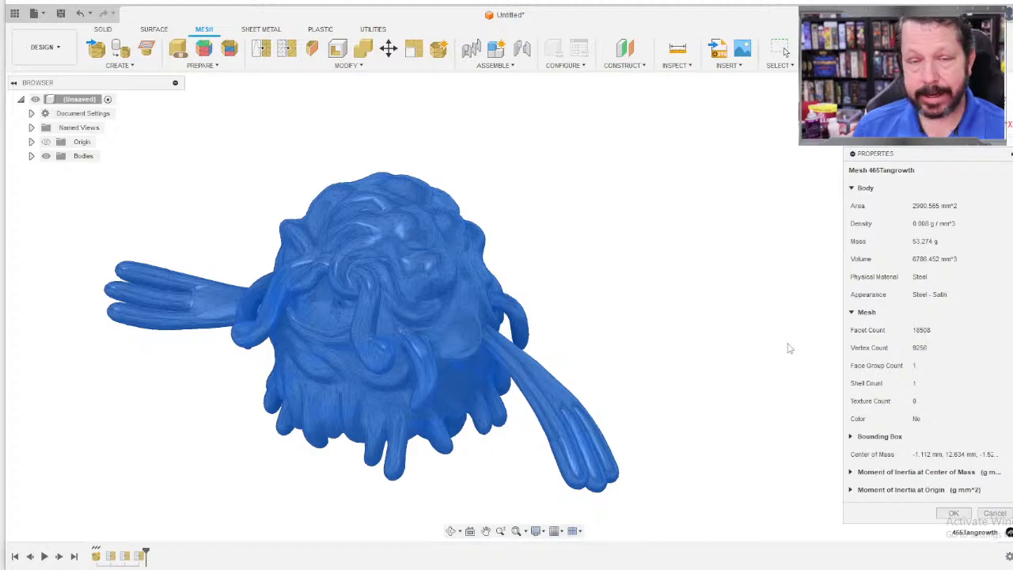
click(587, 325)
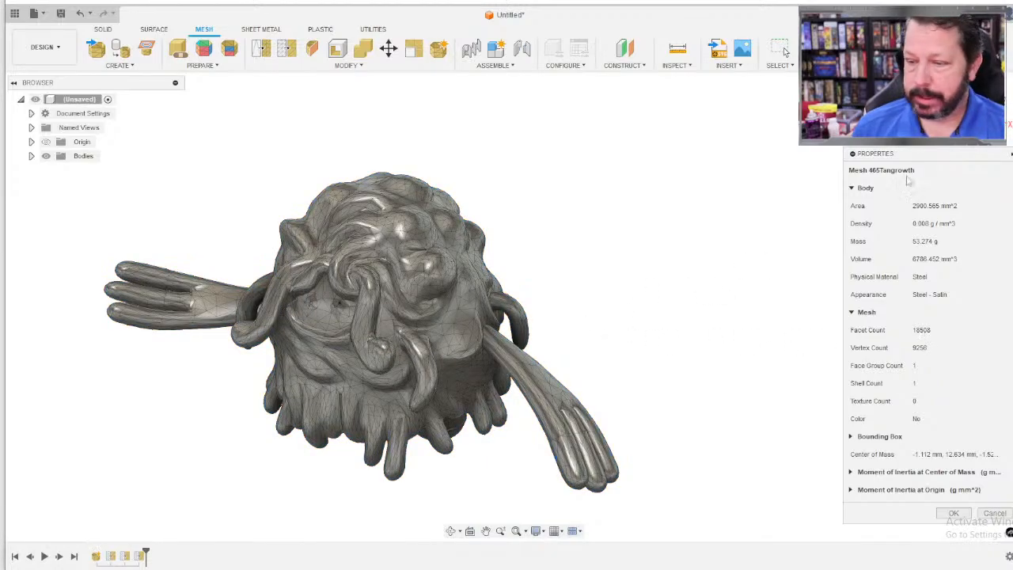
click(855, 153)
Generate face groups on the Tangrowth mesh using the Fast type, a 25 deg angle threshold and a 0.20 minimum face group size.
click(202, 65)
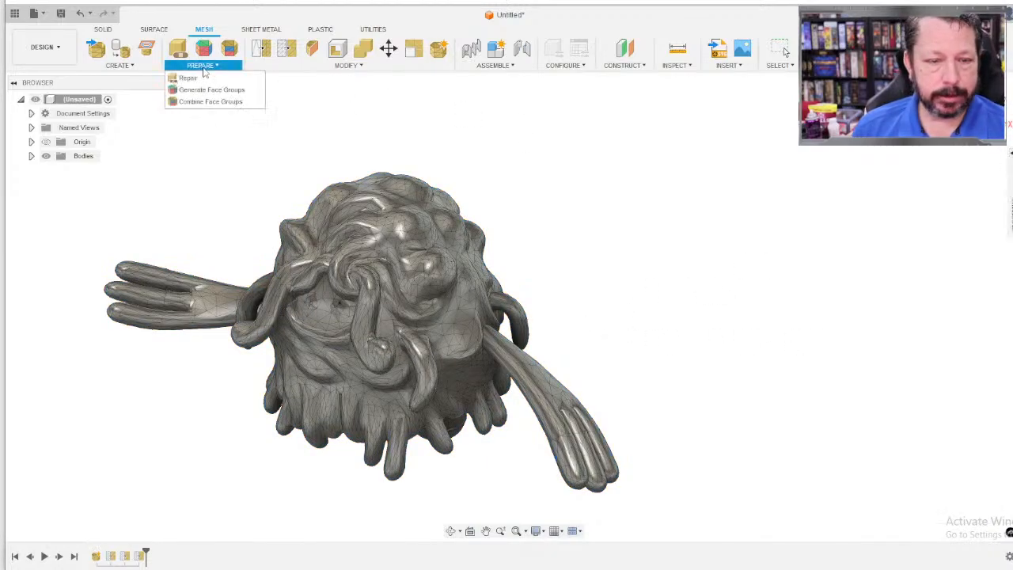
click(208, 90)
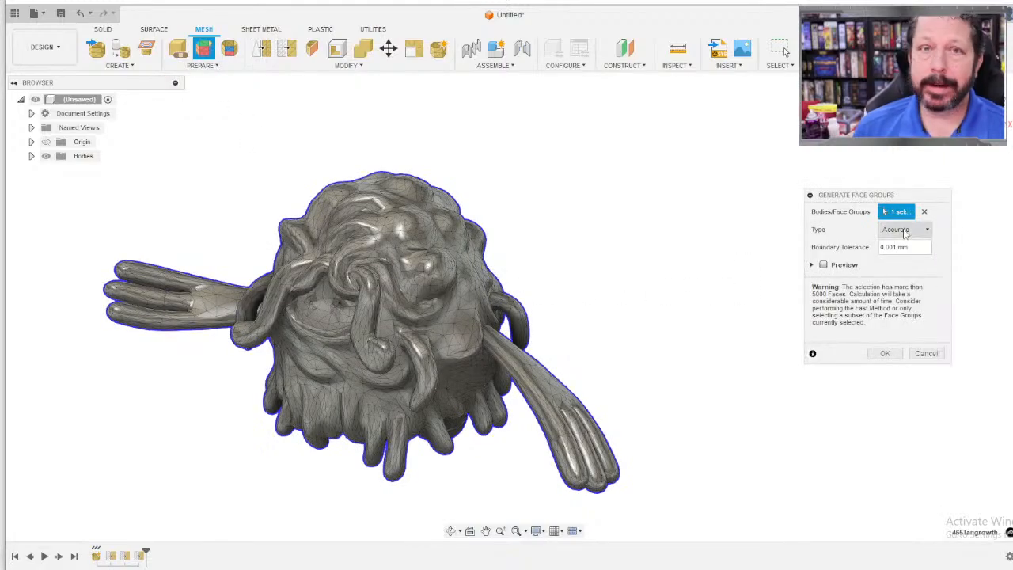
click(905, 230)
click(900, 246)
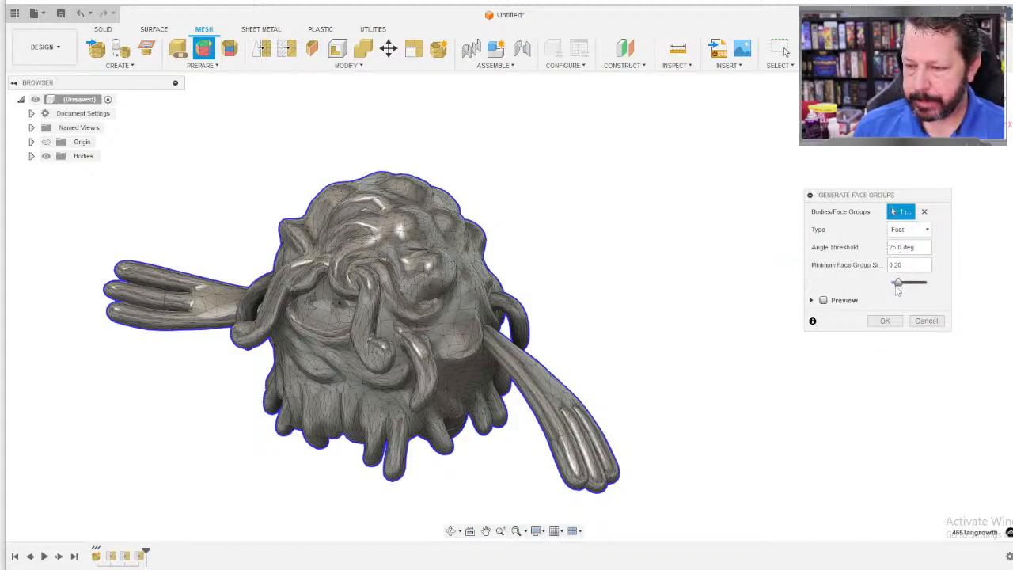
click(823, 300)
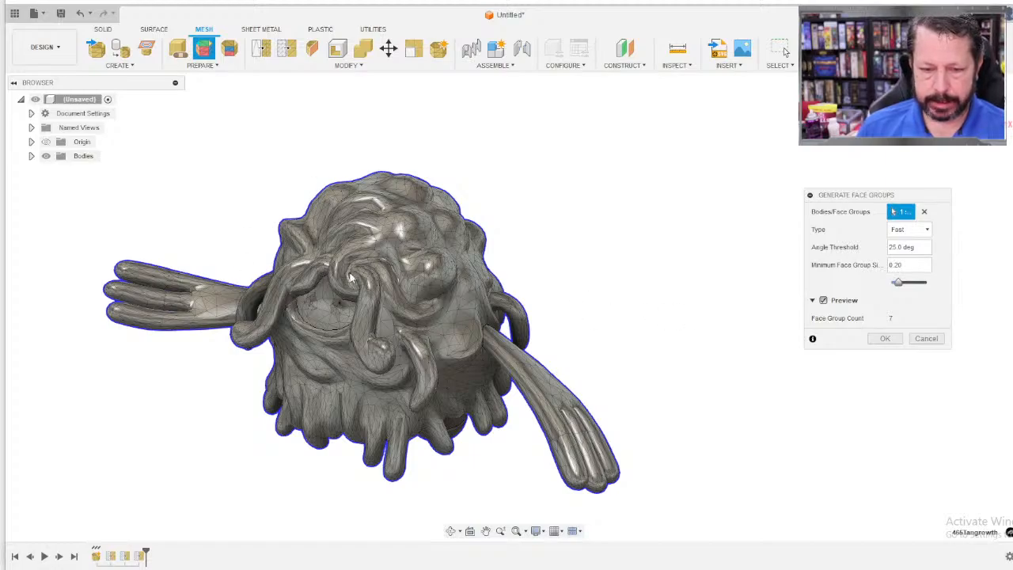
click(886, 339)
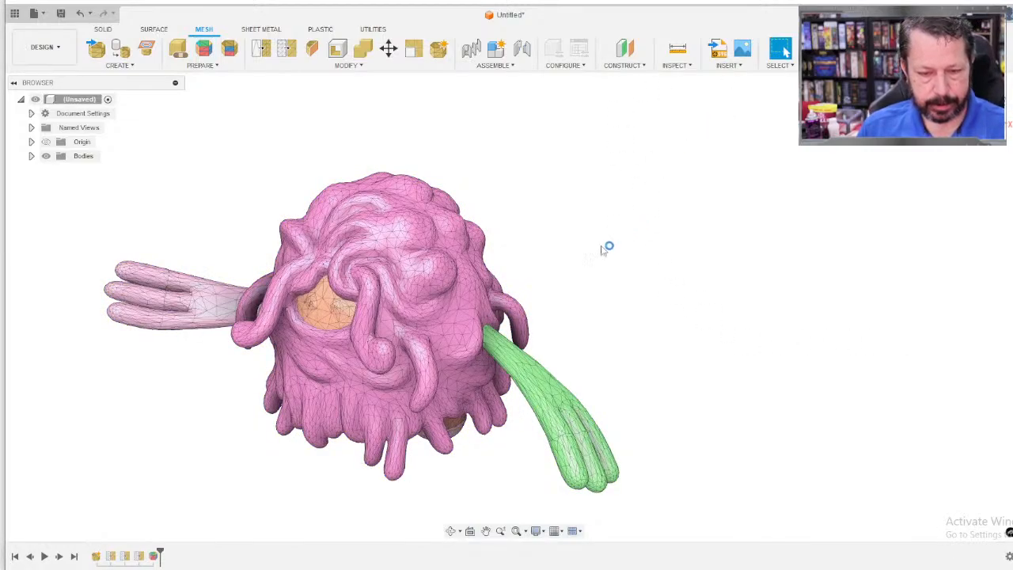
Start a mesh conversion and choose Parametric as its operation.
shift+middle_drag(594, 311, 575, 276)
shift+middle_drag(345, 342, 429, 326)
click(779, 49)
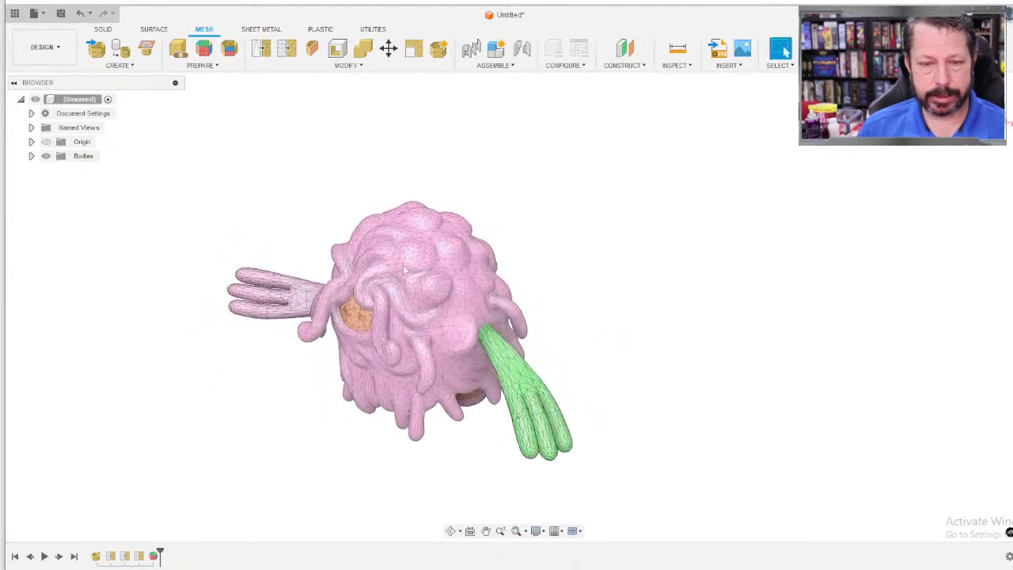
click(348, 65)
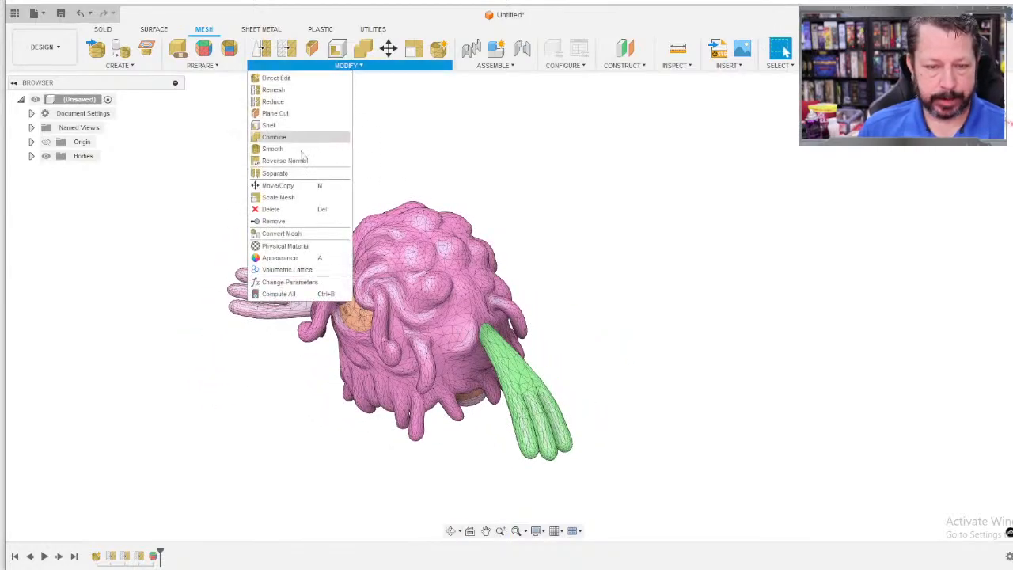
click(281, 234)
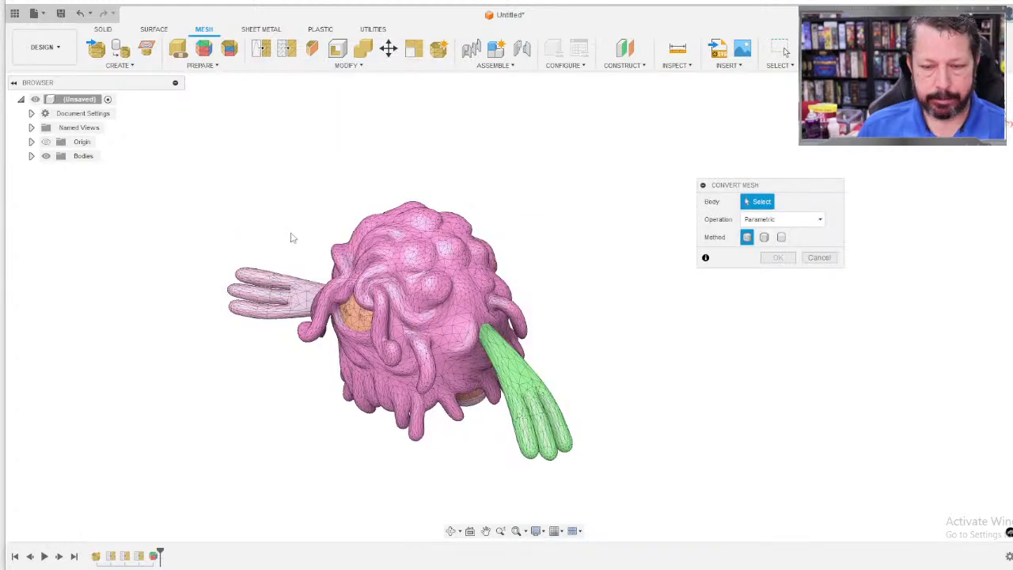
click(780, 220)
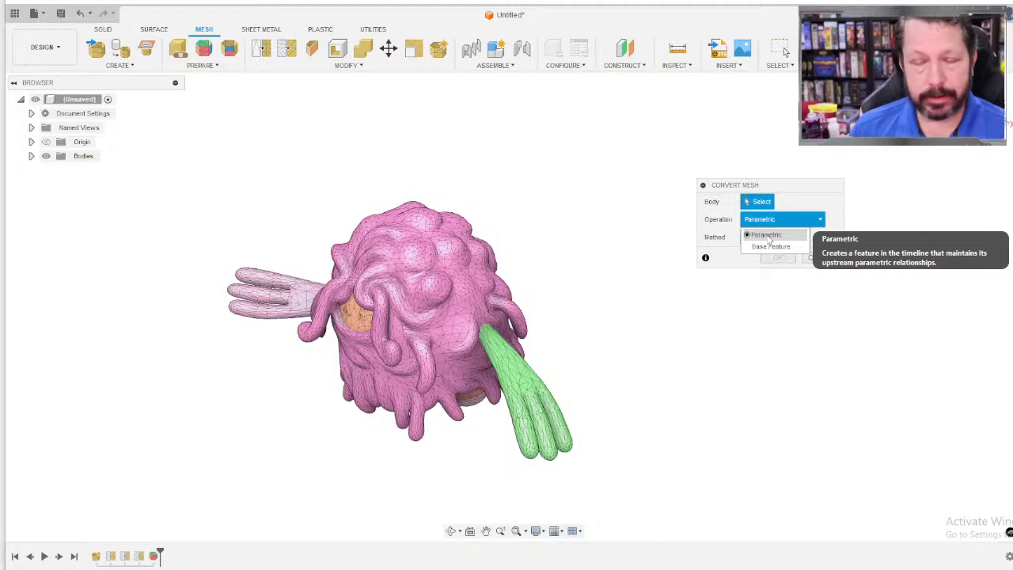
click(766, 235)
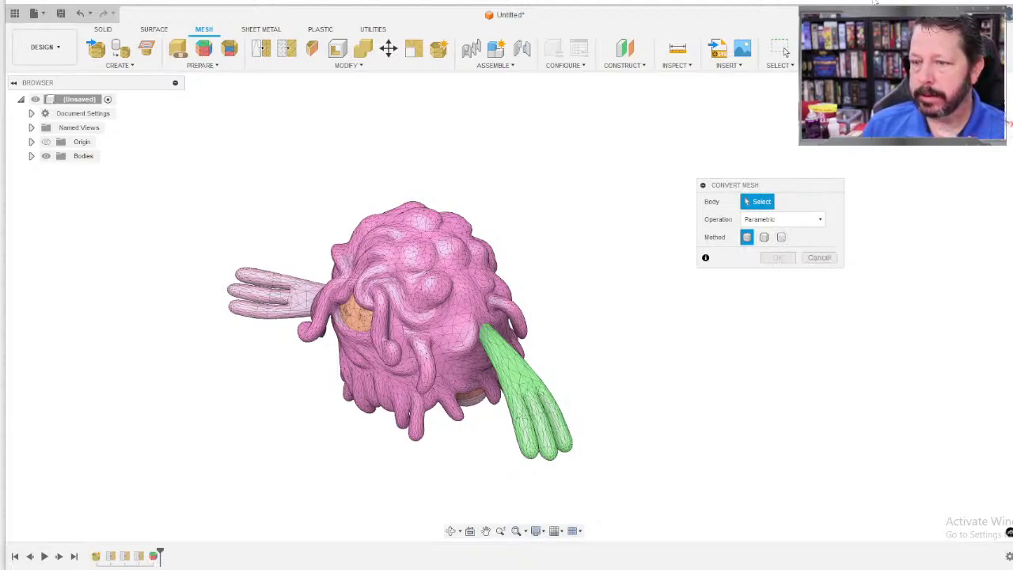
Review the available Fusion extensions, checking the Design extension, and return to the mesh conversion.
drag(874, 3, 615, 74)
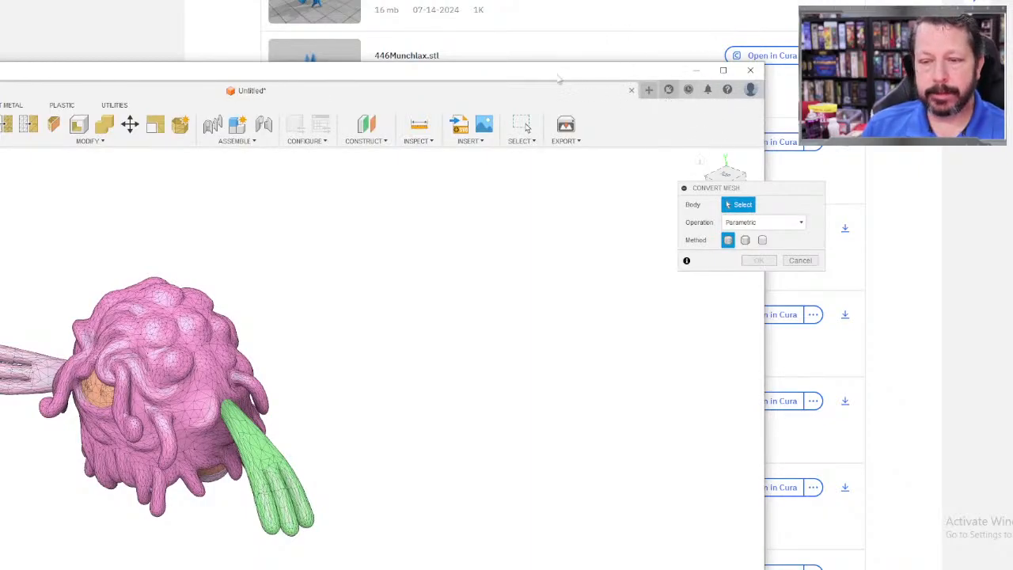
drag(553, 78, 813, 1)
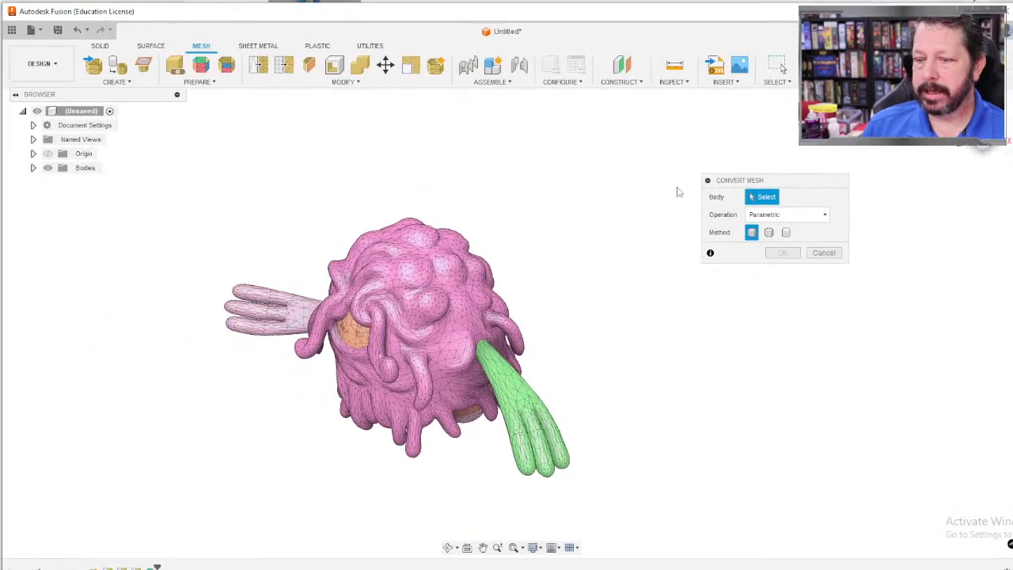
drag(780, 177, 615, 214)
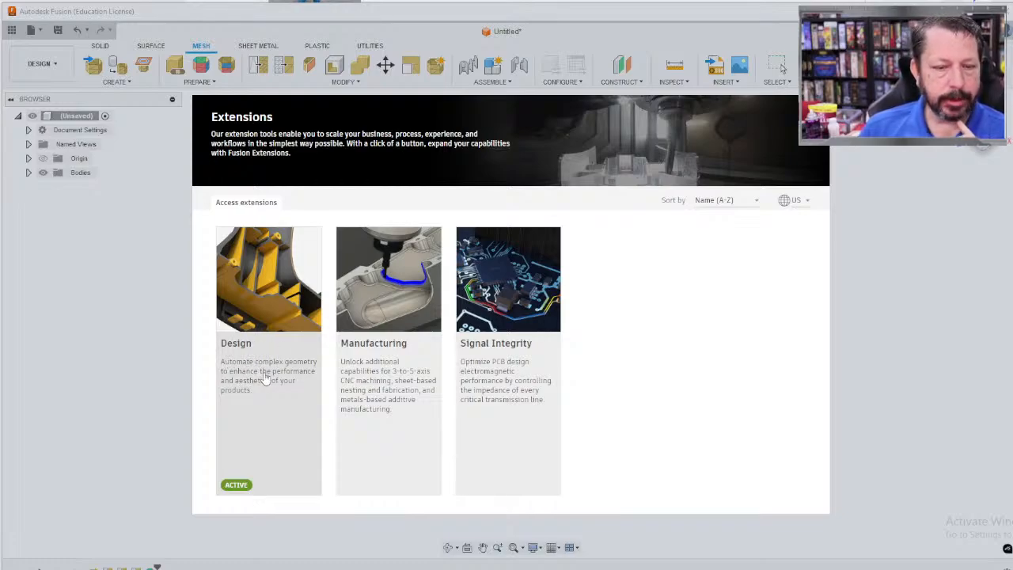
click(380, 378)
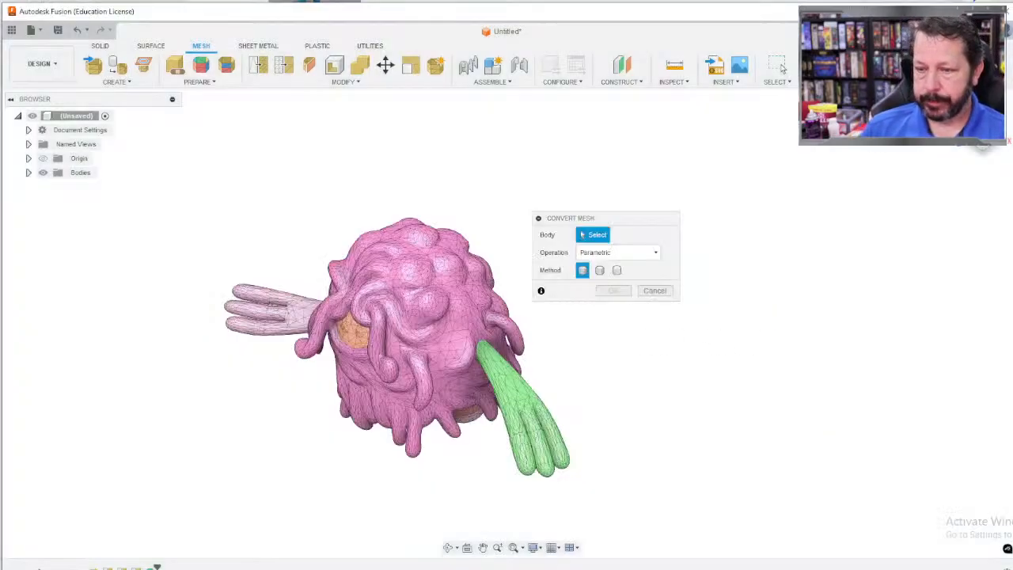
Set the conversion to the organic method with resolution by accuracy, and choose the Tangrowth mesh as the body.
click(616, 269)
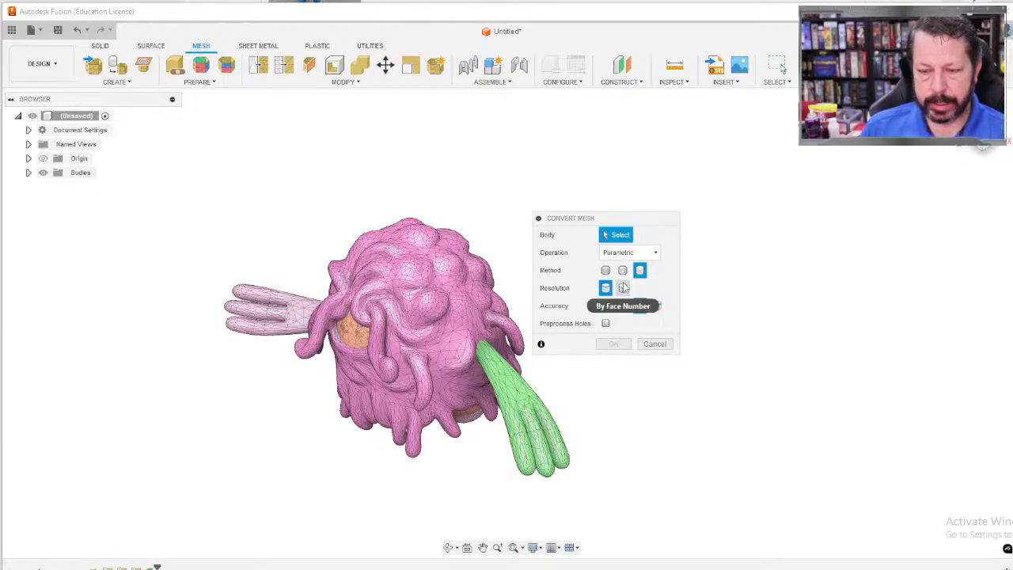
click(624, 288)
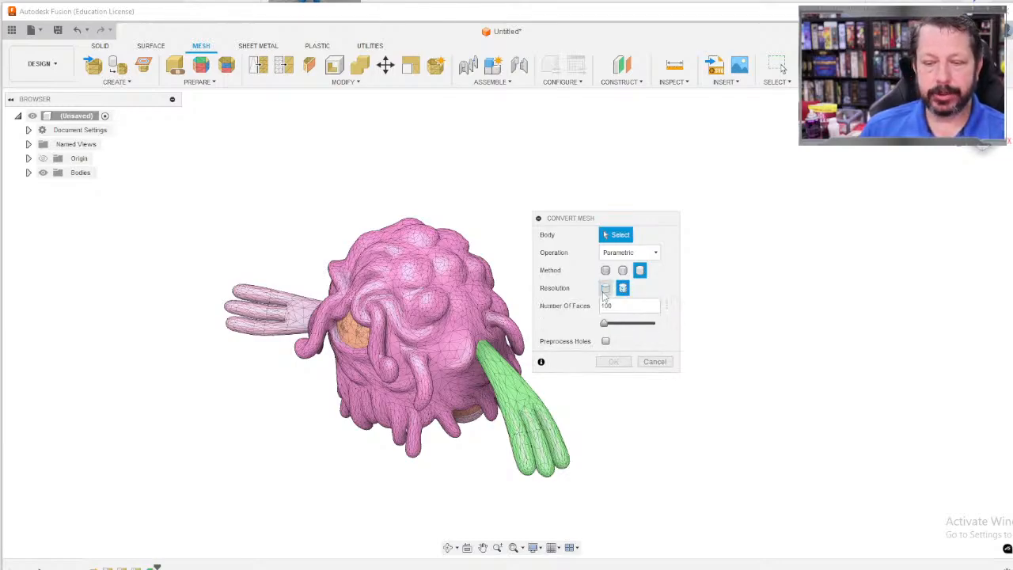
click(606, 288)
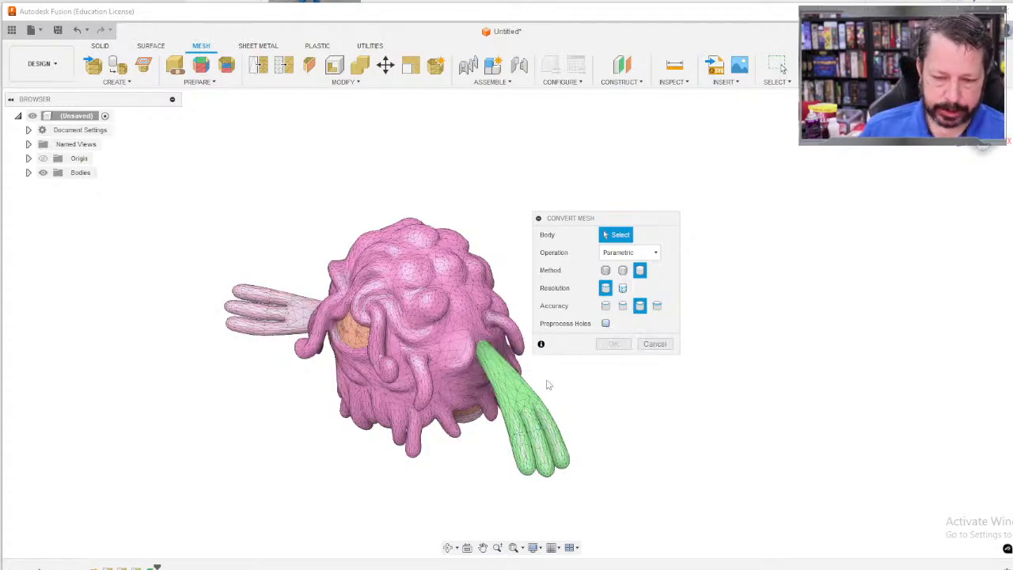
click(423, 343)
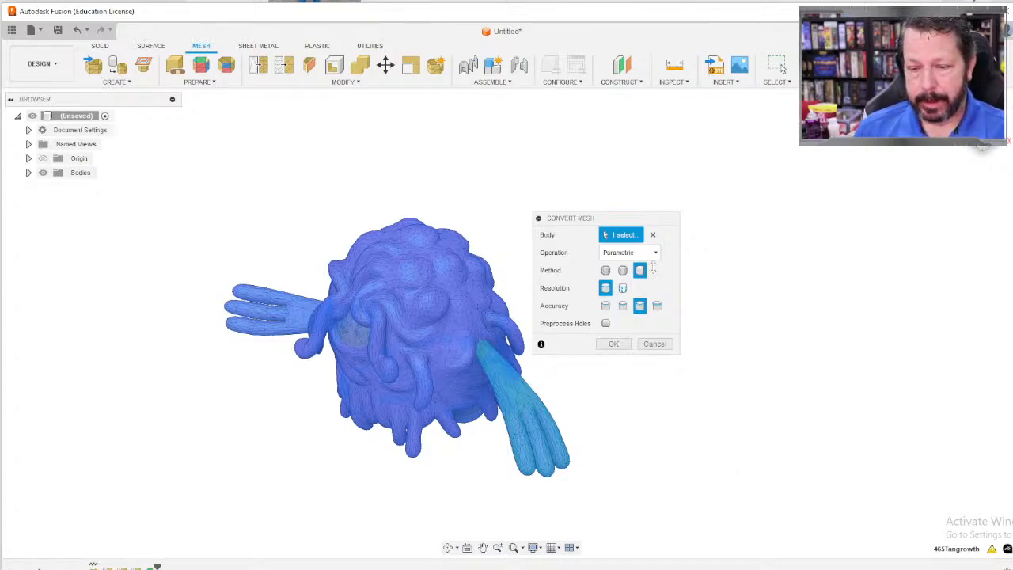
Convert the selected Tangrowth mesh, keeping the operation as Parametric rather than Base Feature.
click(630, 252)
click(618, 281)
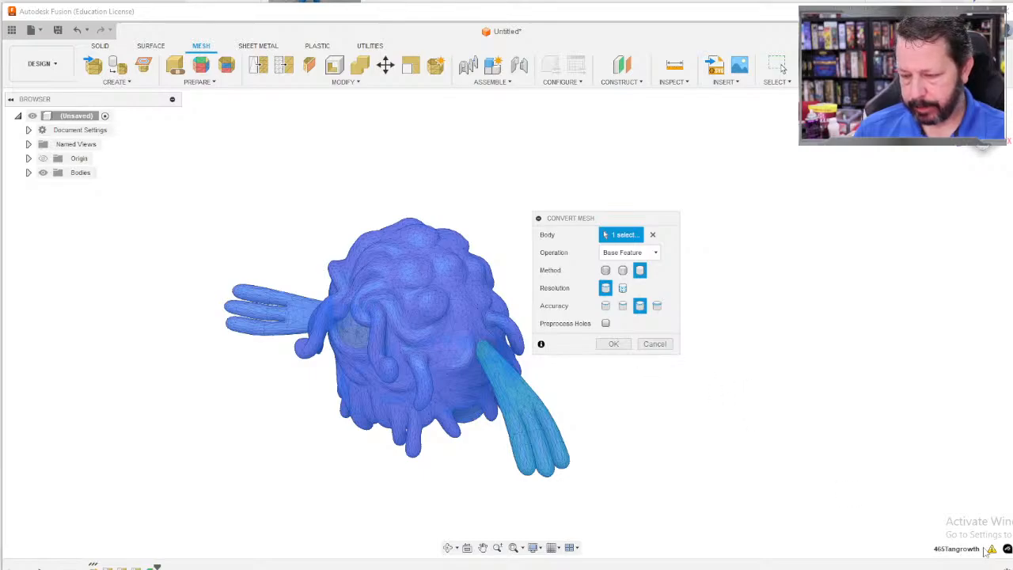
mouse_move(991, 550)
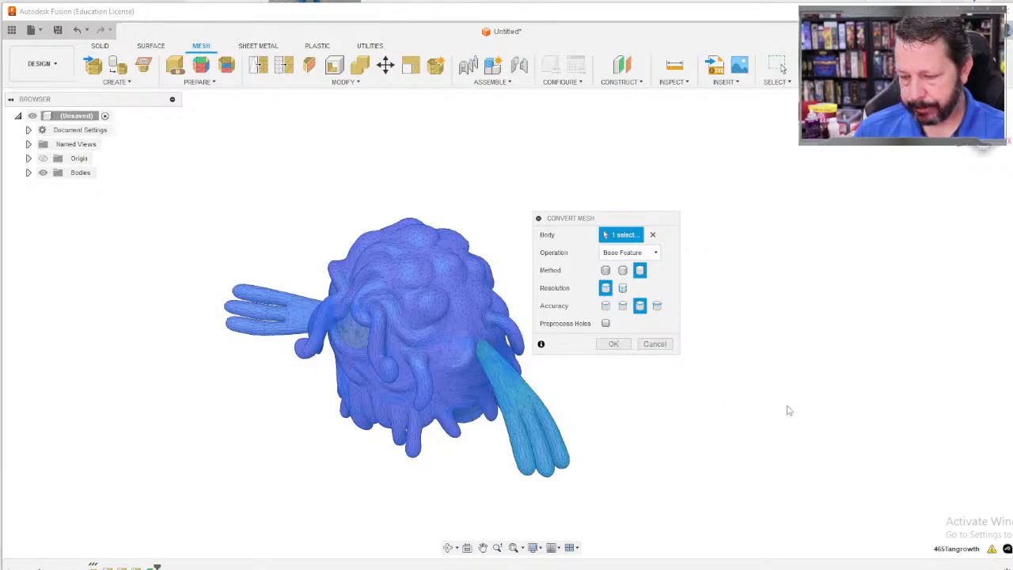
click(629, 251)
click(625, 269)
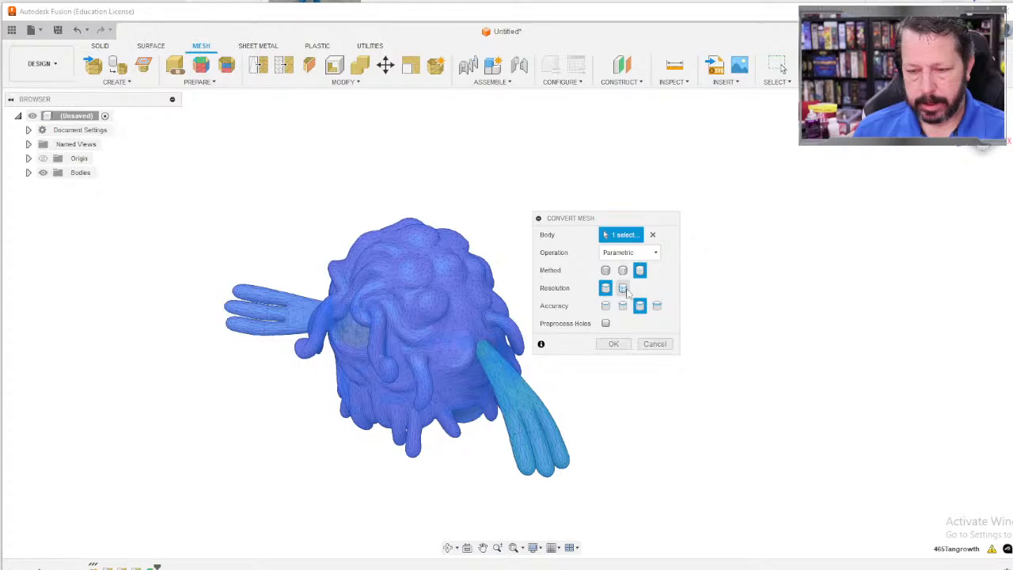
click(618, 349)
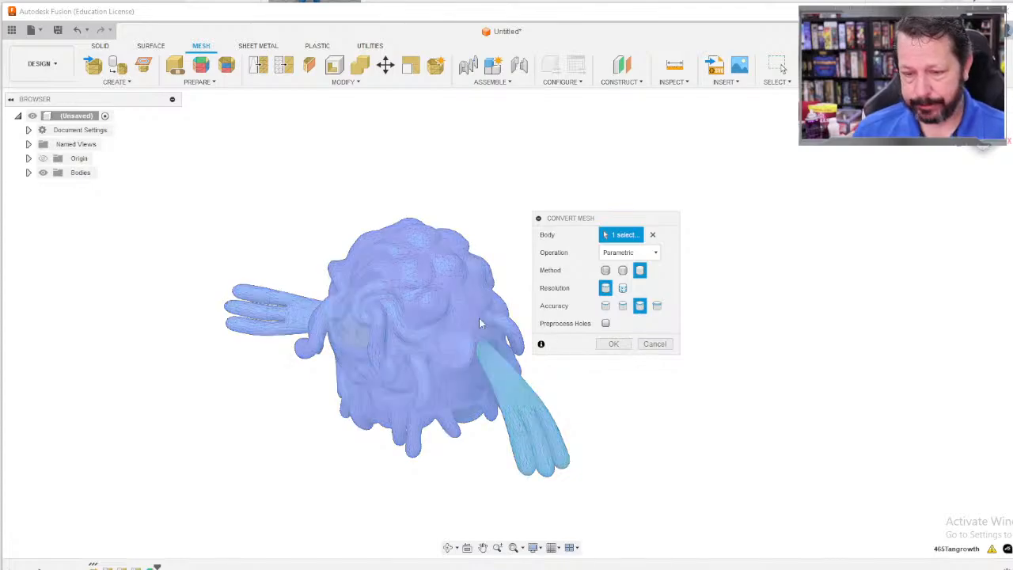
click(612, 345)
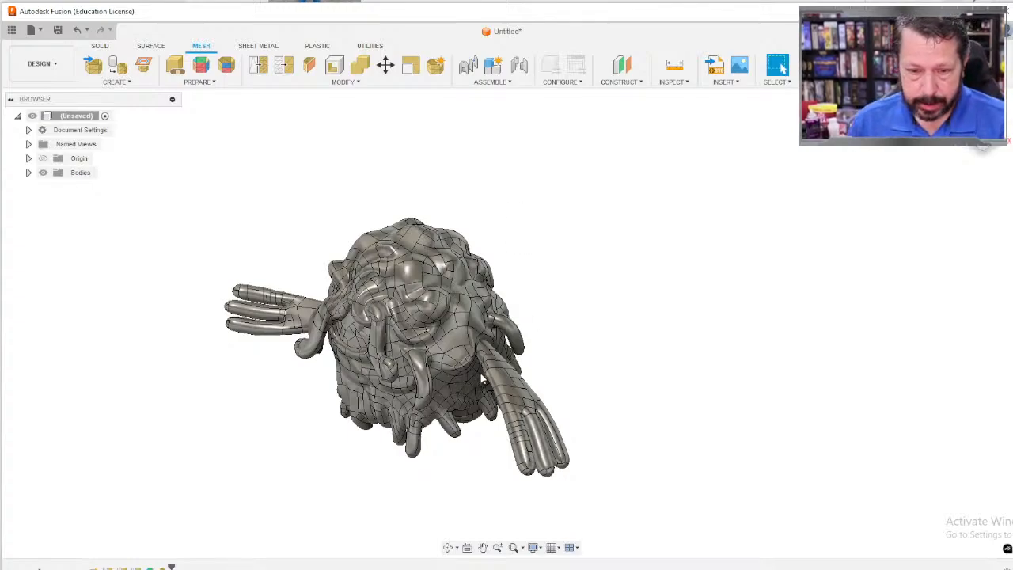
Switch from the Design workspace to the Render workspace to show the converted Tangrowth body.
mouse_move(383, 376)
shift+middle_down()
mouse_move(463, 305)
mouse_move(424, 257)
mouse_move(435, 309)
mouse_move(423, 348)
mouse_move(377, 381)
shift+middle_up()
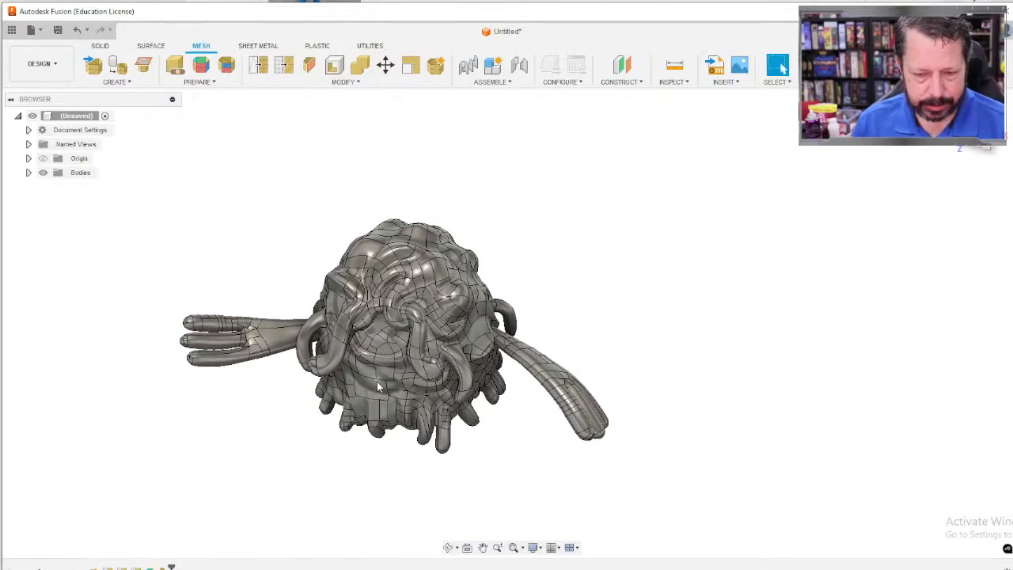
click(62, 78)
click(37, 141)
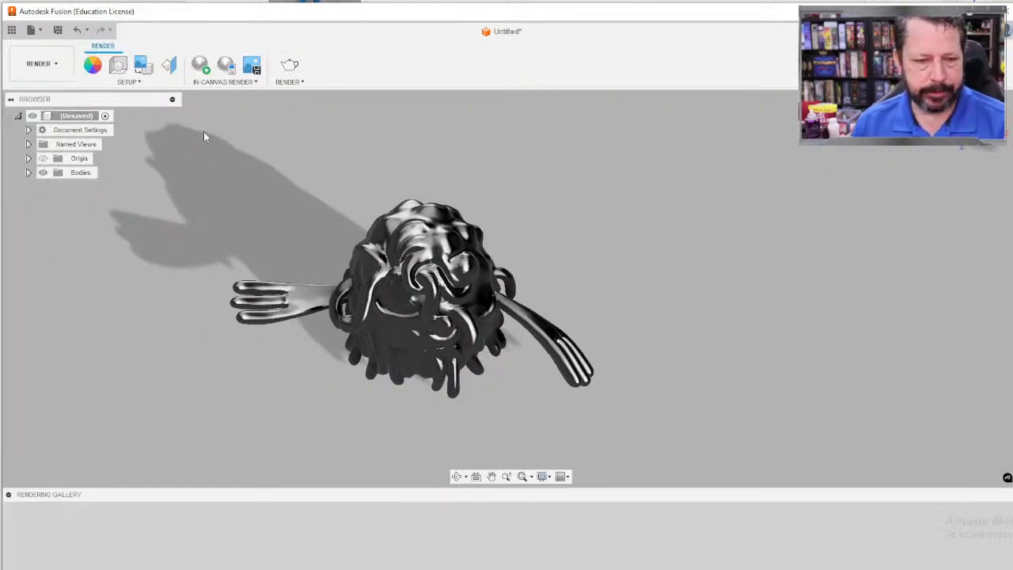
Open the Appearance settings and browse the Fusion appearance library to the Stone materials.
click(99, 67)
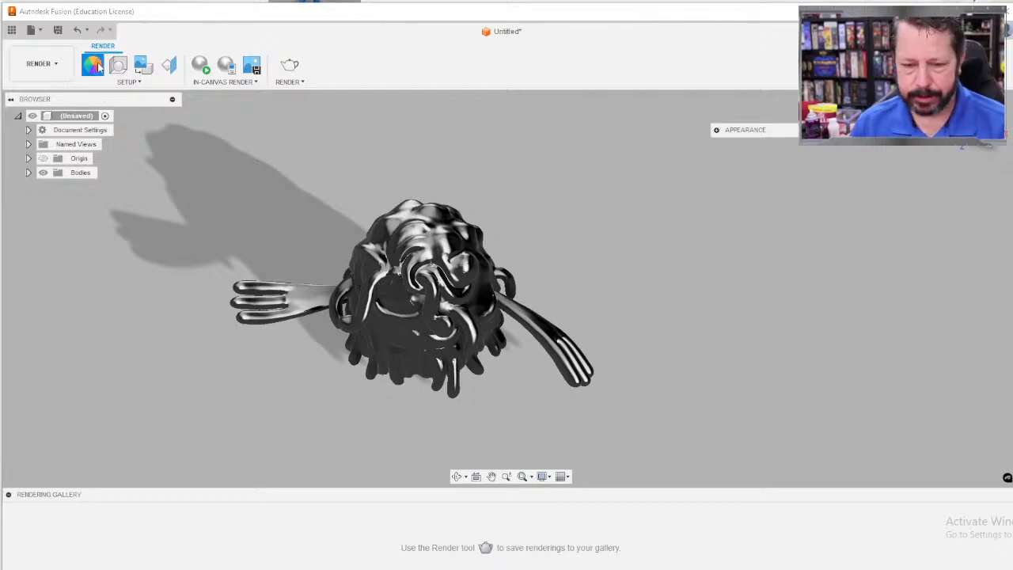
click(716, 131)
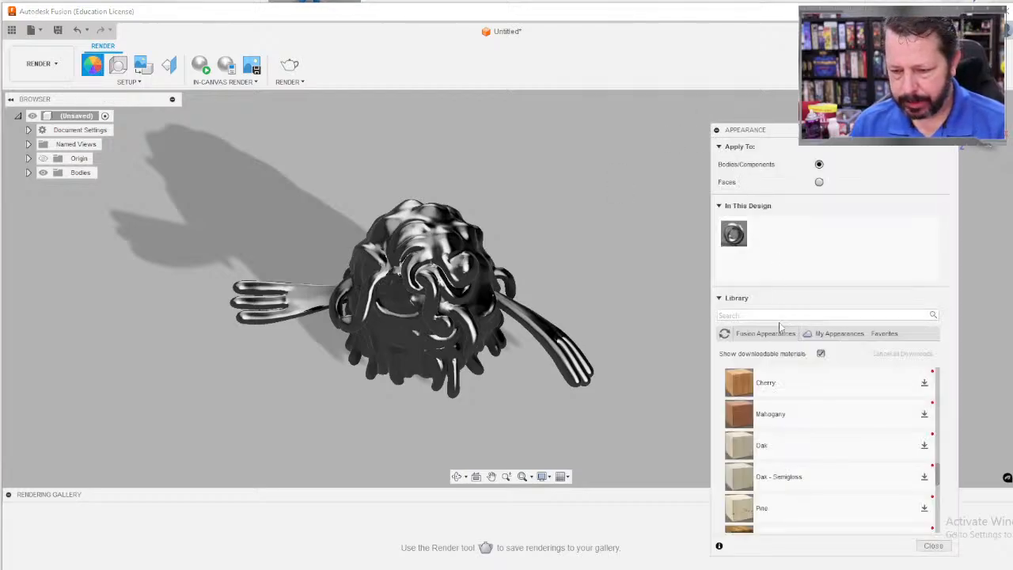
scroll(791, 388, up, 2)
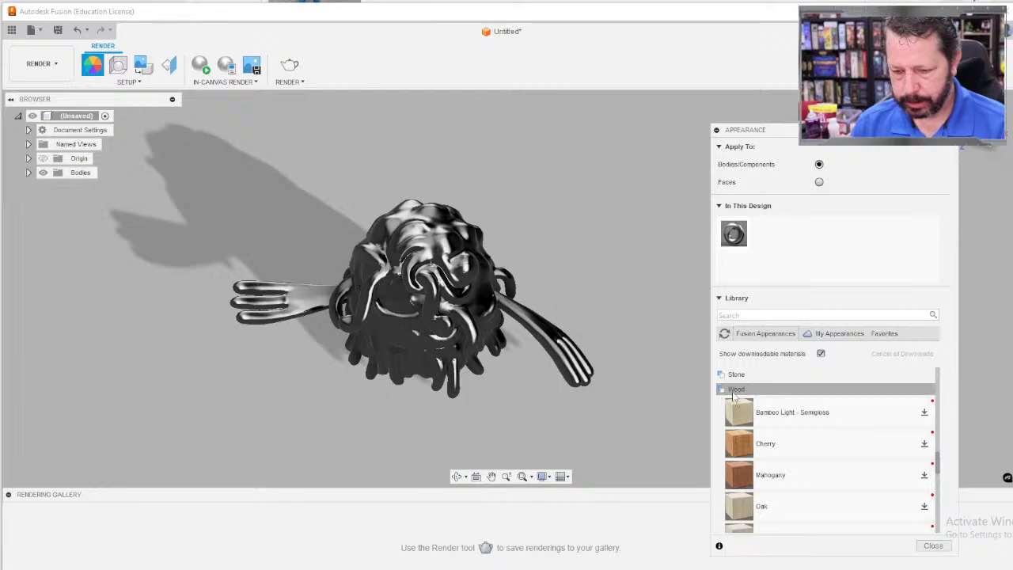
click(732, 391)
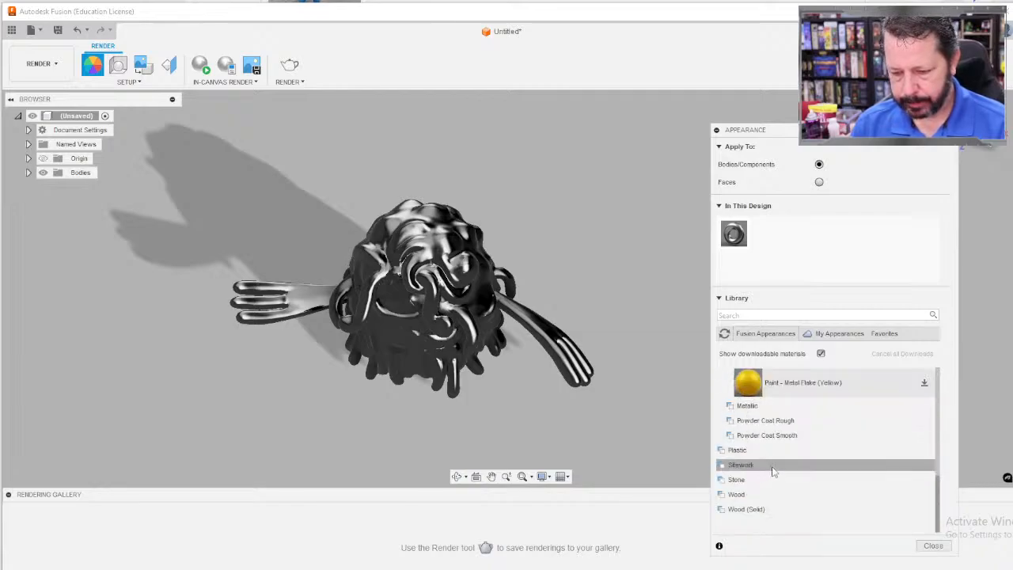
click(737, 480)
scroll(775, 475, down, 2)
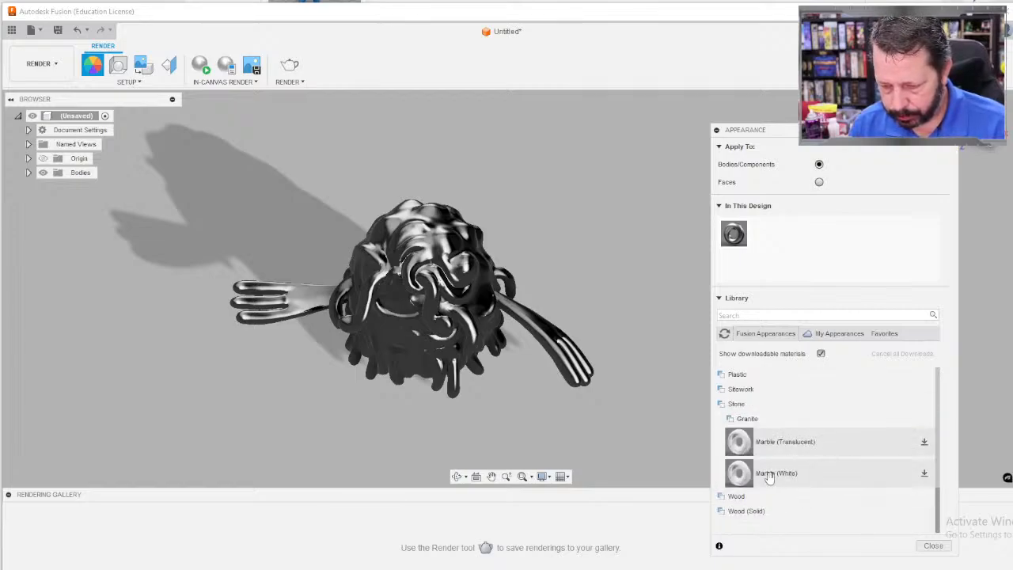
Download the Marble (White) material and apply it to the whole Tangrowth body.
mouse_move(757, 476)
mouse_down()
mouse_move(791, 261)
mouse_move(742, 480)
mouse_up()
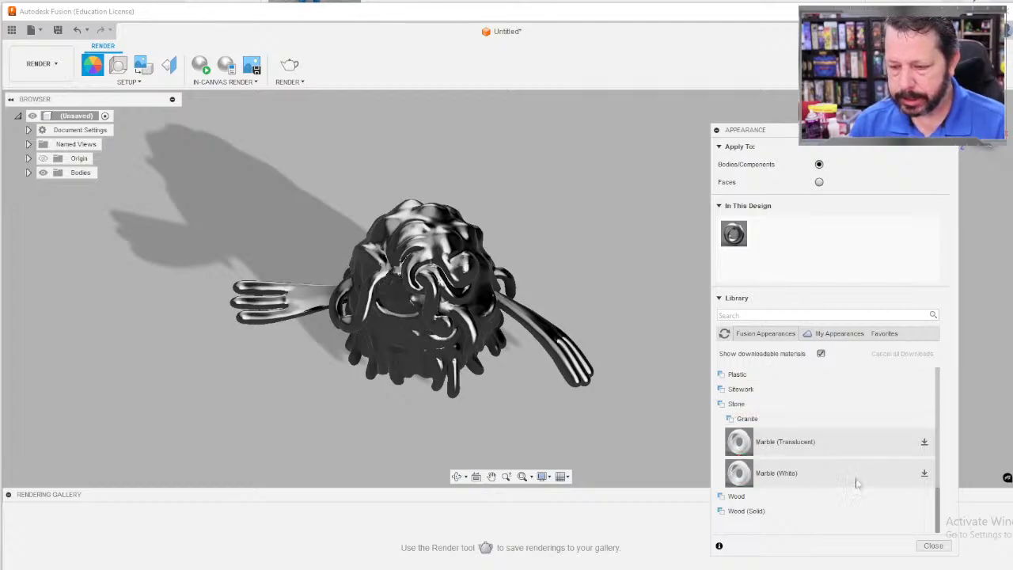
click(924, 475)
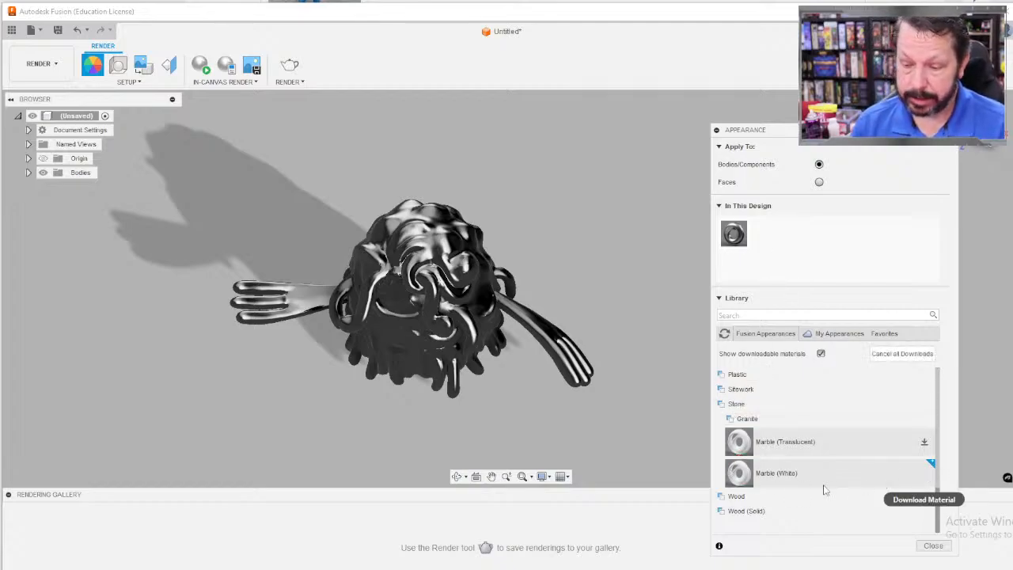
drag(784, 475, 455, 291)
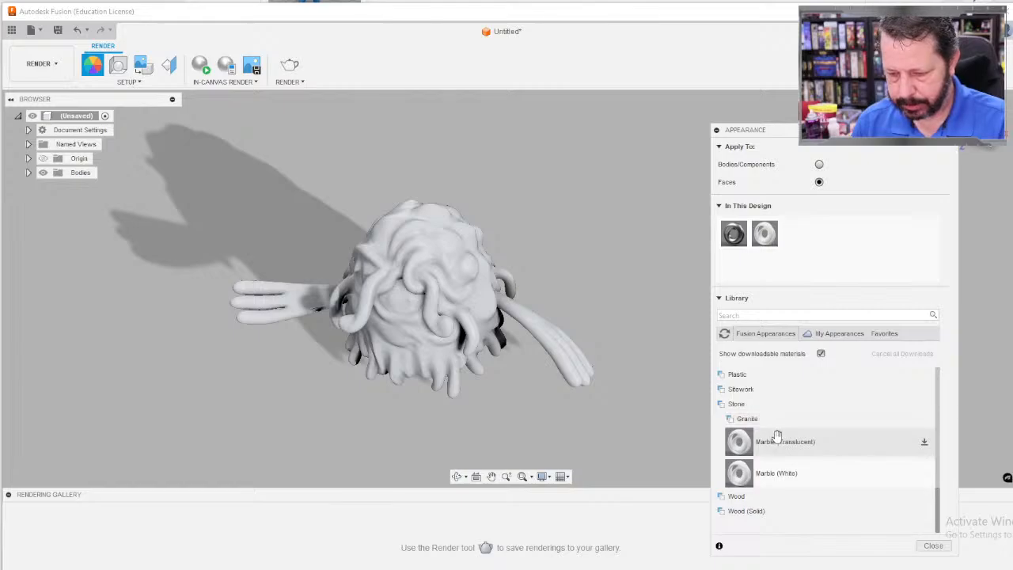
drag(767, 438, 811, 253)
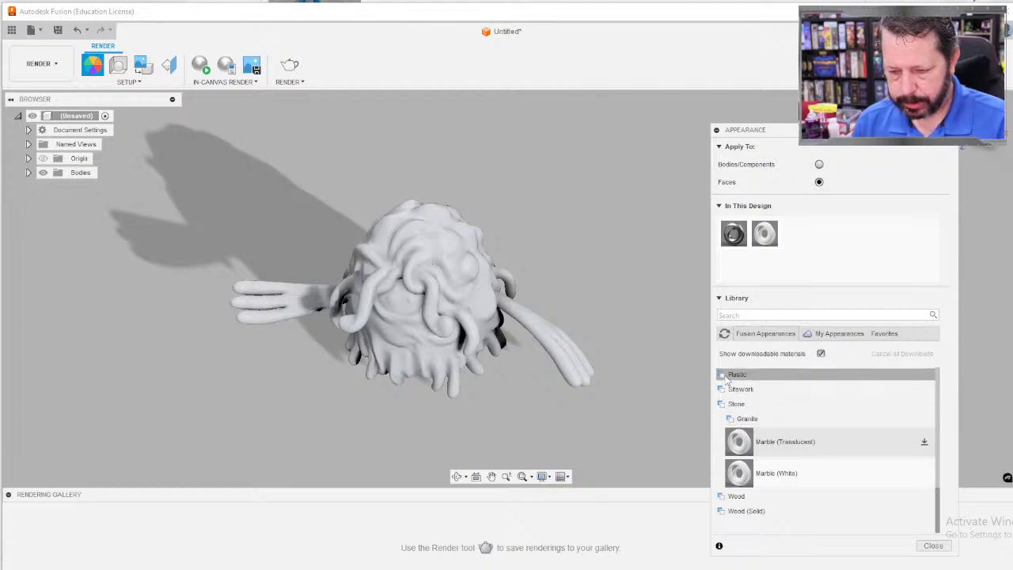
Download the Paint - Metal Flake (Yellow) appearance and try to apply it to a single face on Tangrowth's front.
scroll(726, 381, up, 1)
click(722, 390)
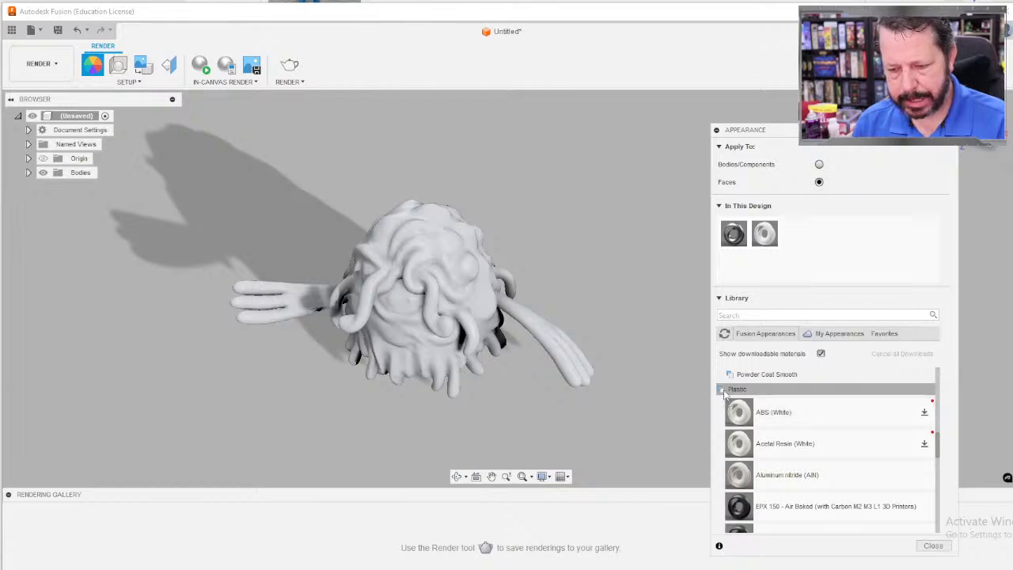
click(722, 389)
scroll(743, 396, up, 2)
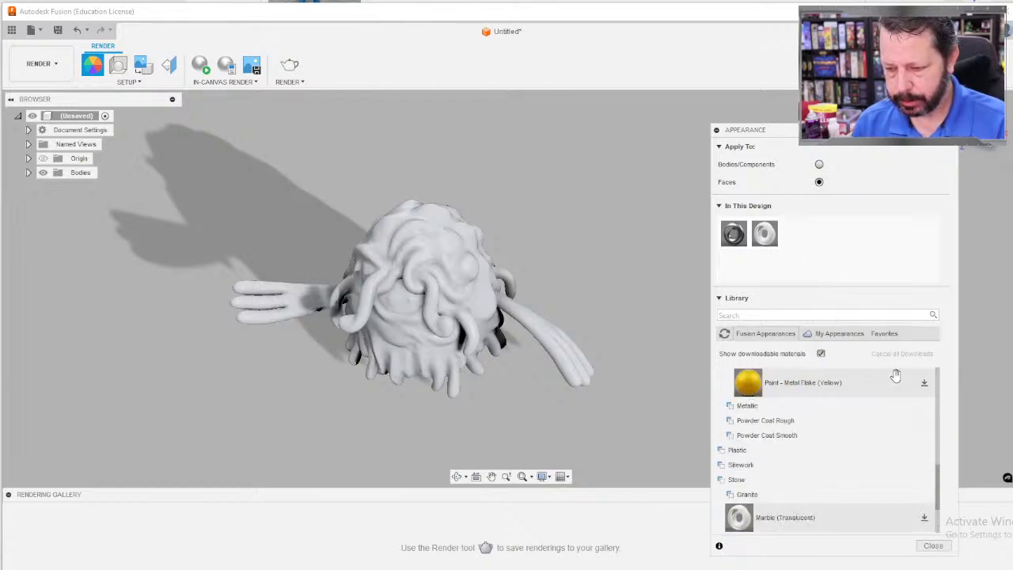
click(926, 384)
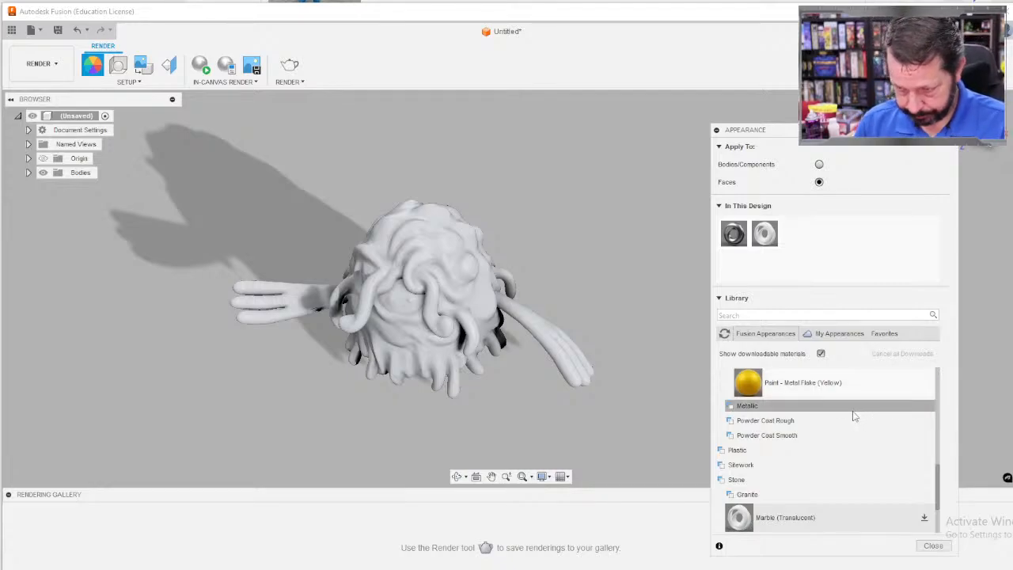
drag(758, 382, 399, 306)
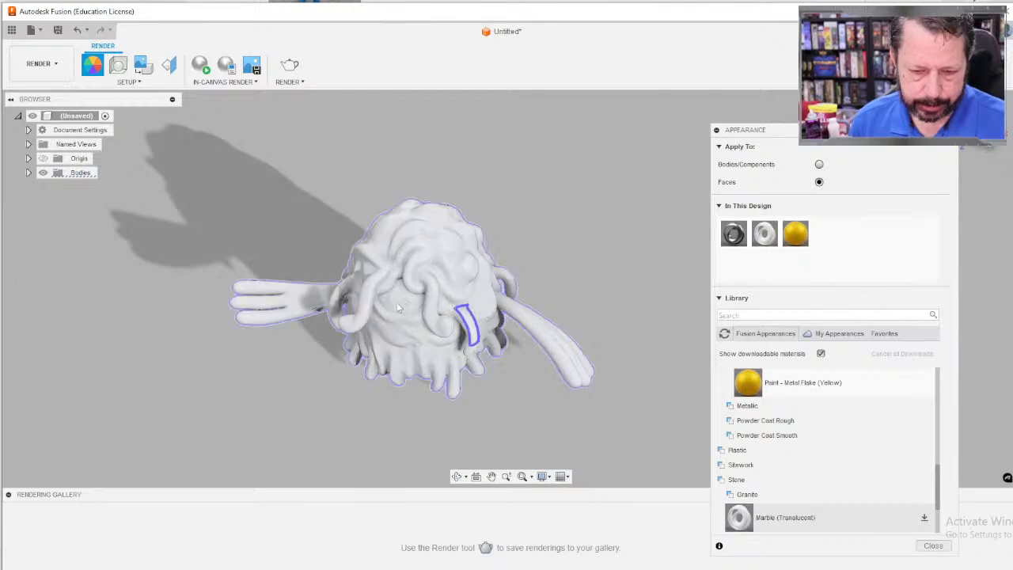
Select individual faces on Tangrowth's front and arm, and the whole body, to examine how its surface is divided.
click(485, 296)
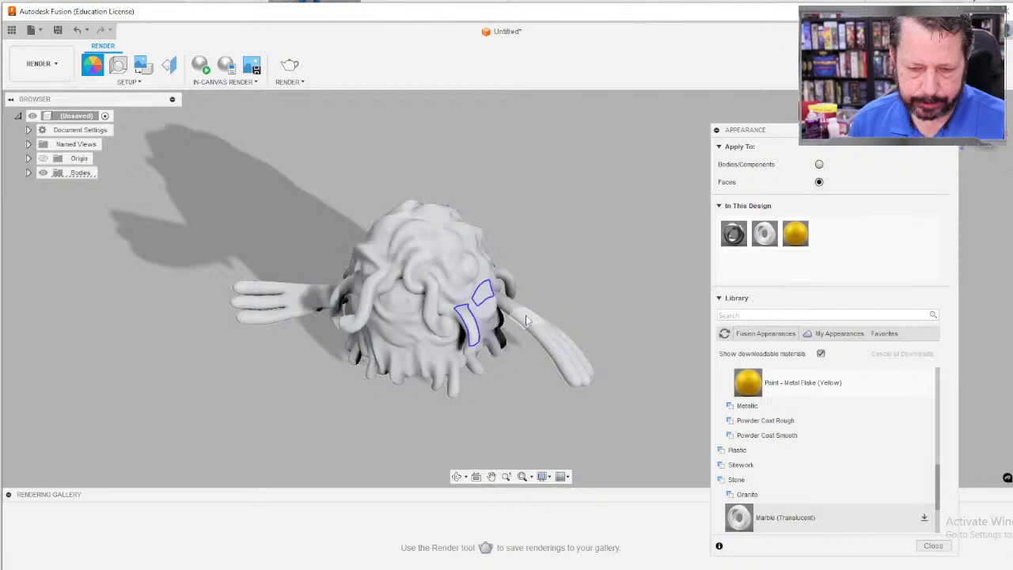
click(525, 315)
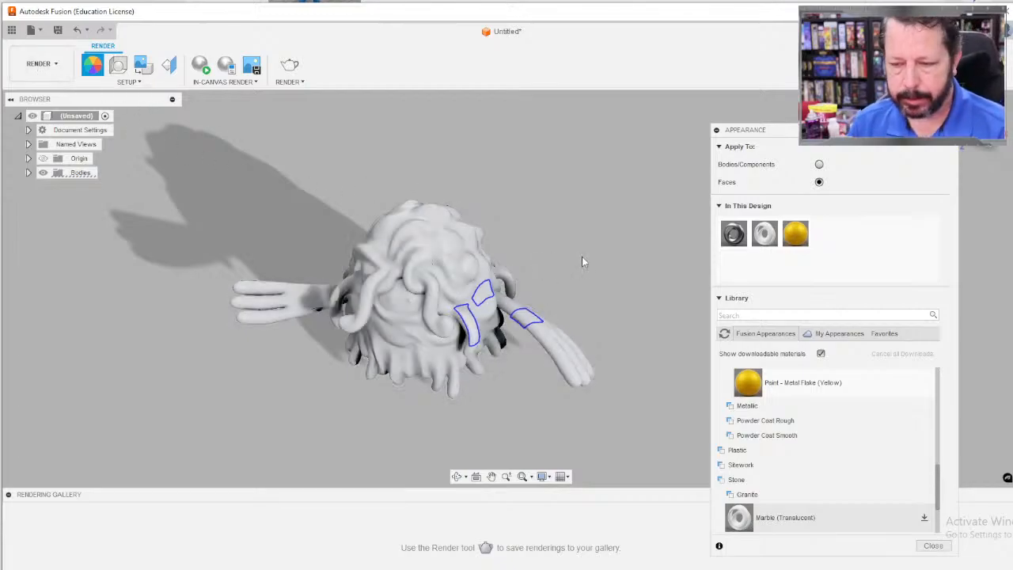
scroll(455, 301, up, 2)
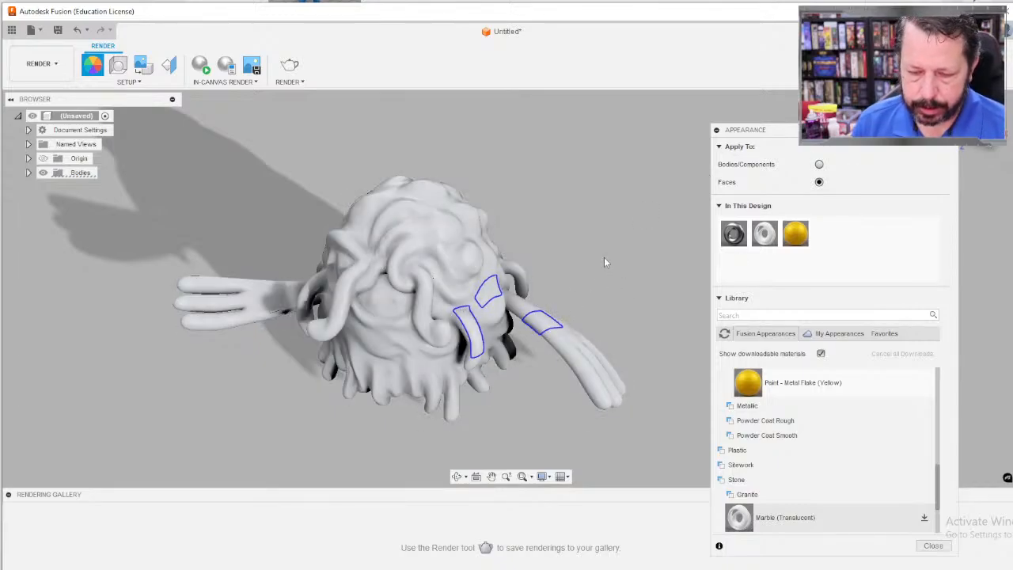
double_click(476, 291)
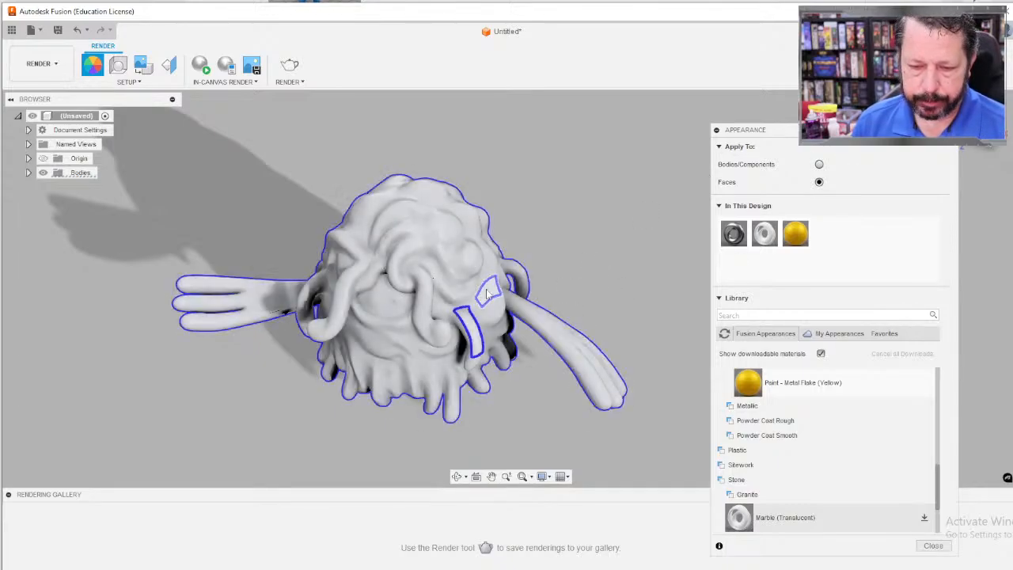
click(467, 326)
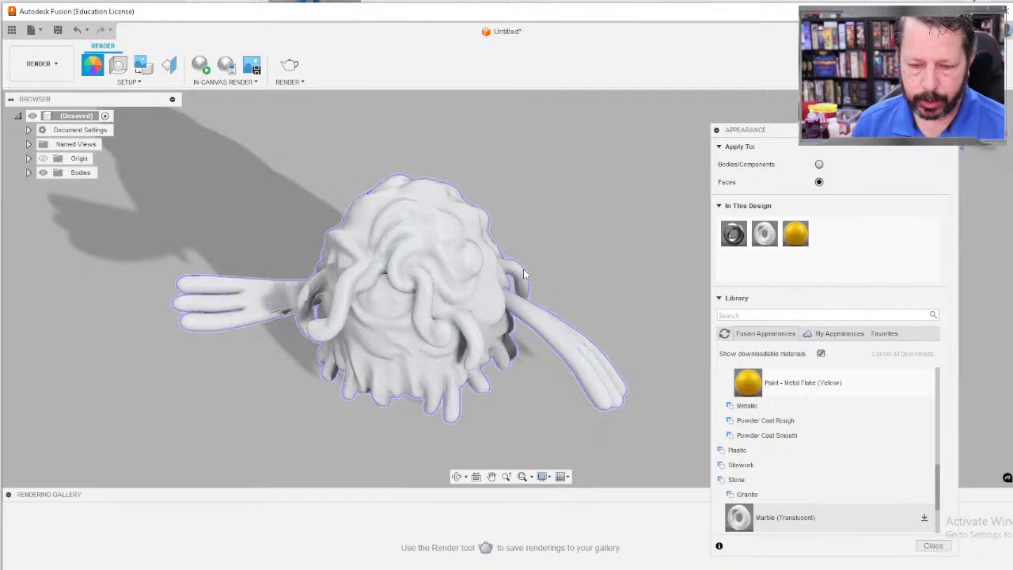
click(523, 275)
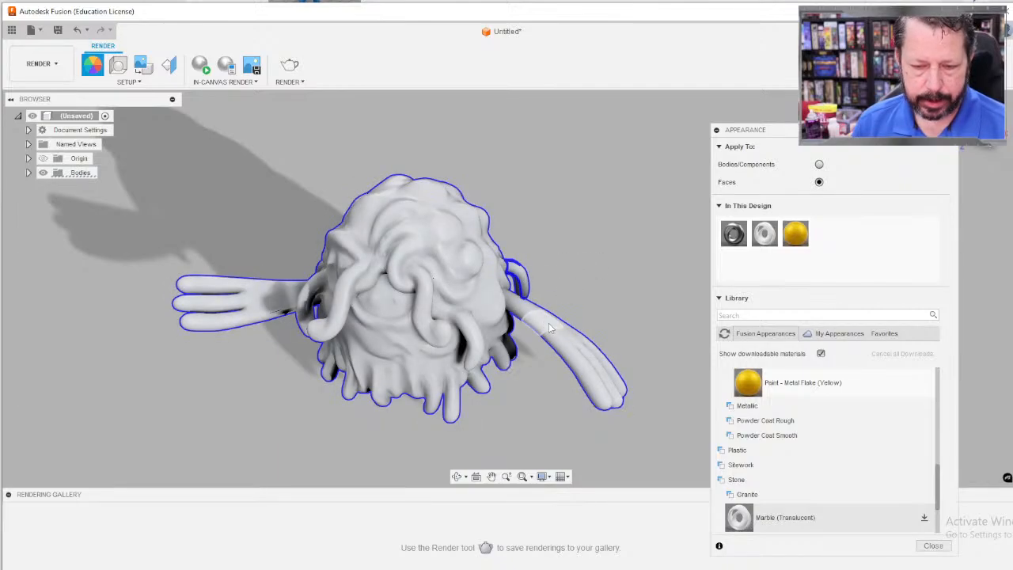
Collapse the Appearance settings and switch from the Render workspace back to the Design workspace.
shift+middle_drag(550, 328, 522, 237)
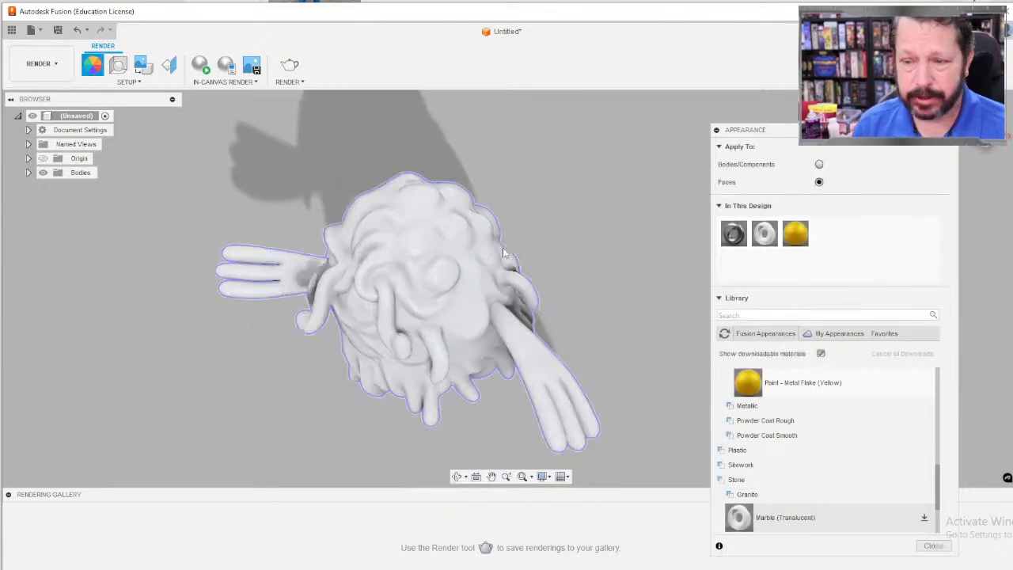
click(716, 130)
shift+middle_drag(583, 246, 559, 230)
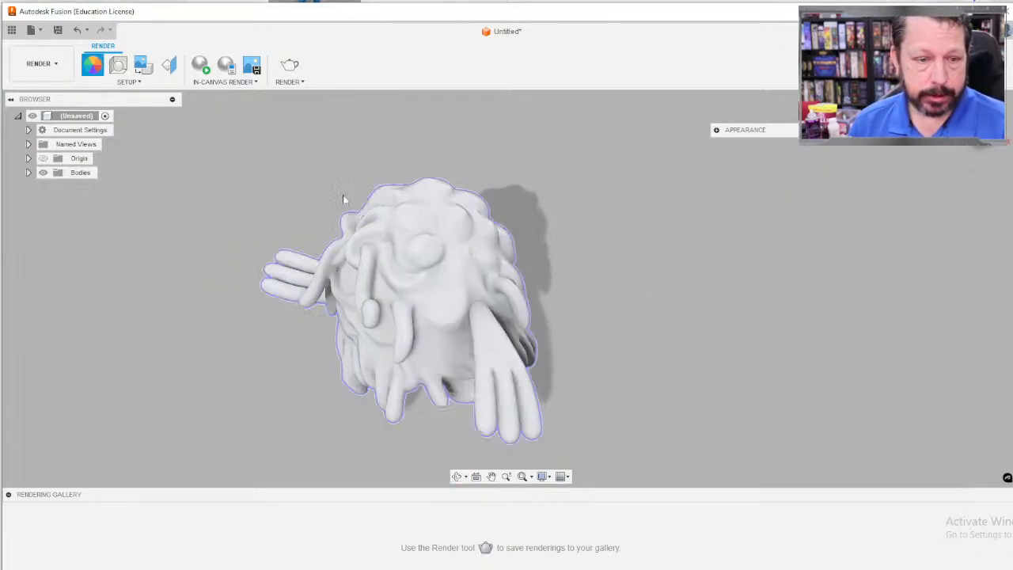
click(41, 63)
click(47, 92)
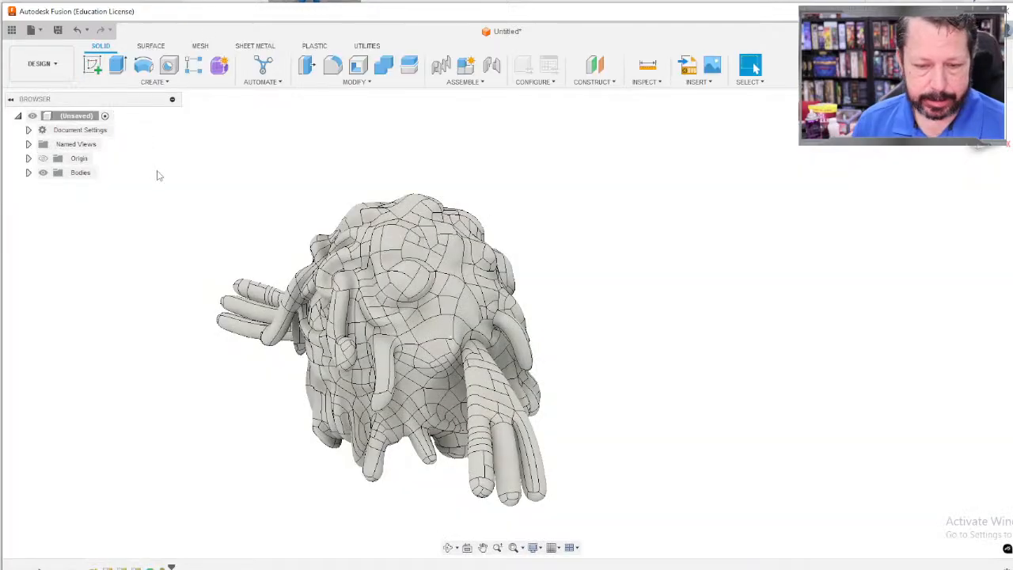
Set the visual style to Shaded without face edges, and toggle the display of mesh face groups.
shift+middle_drag(158, 172, 380, 277)
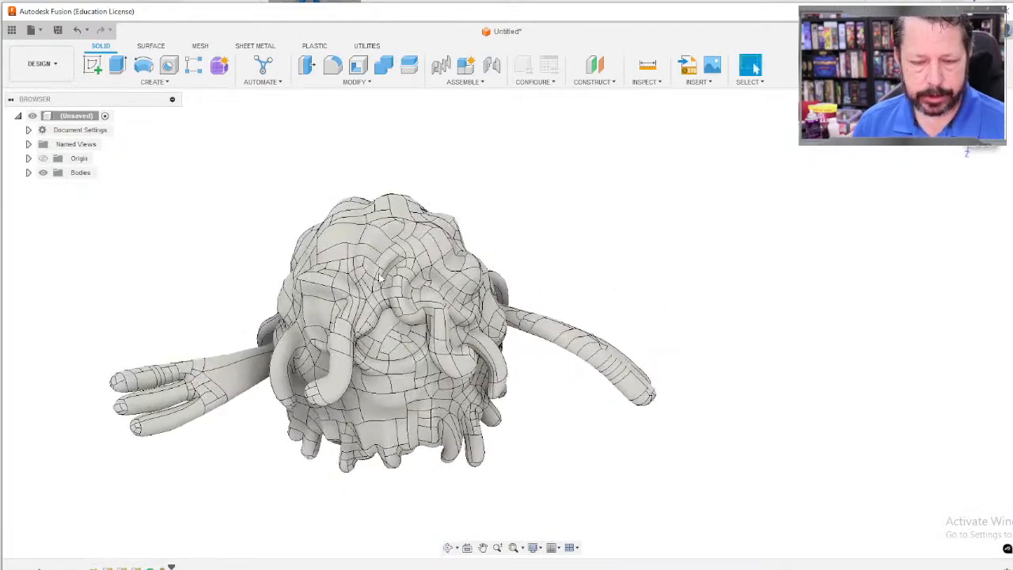
click(535, 548)
mouse_move(576, 465)
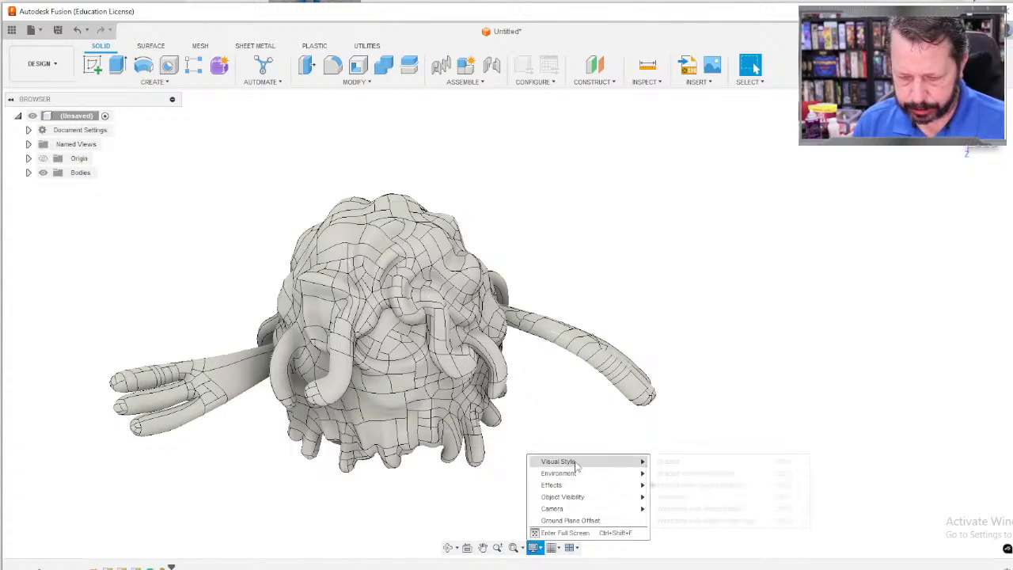
click(675, 466)
mouse_move(610, 458)
shift+middle_down()
mouse_move(509, 439)
mouse_move(572, 436)
mouse_move(507, 438)
mouse_move(531, 443)
mouse_move(562, 425)
mouse_move(538, 432)
mouse_move(549, 436)
shift+middle_up()
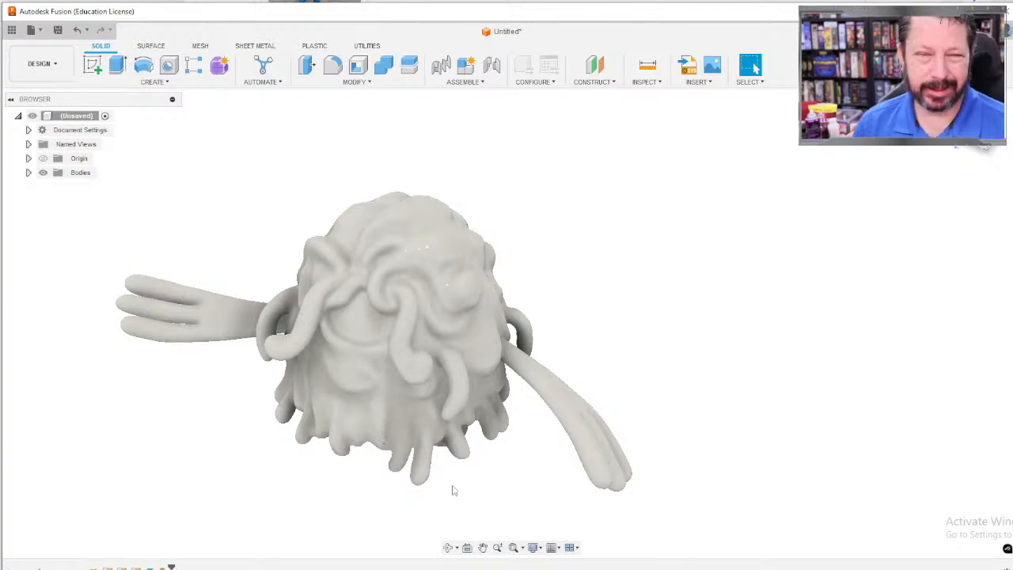
click(646, 81)
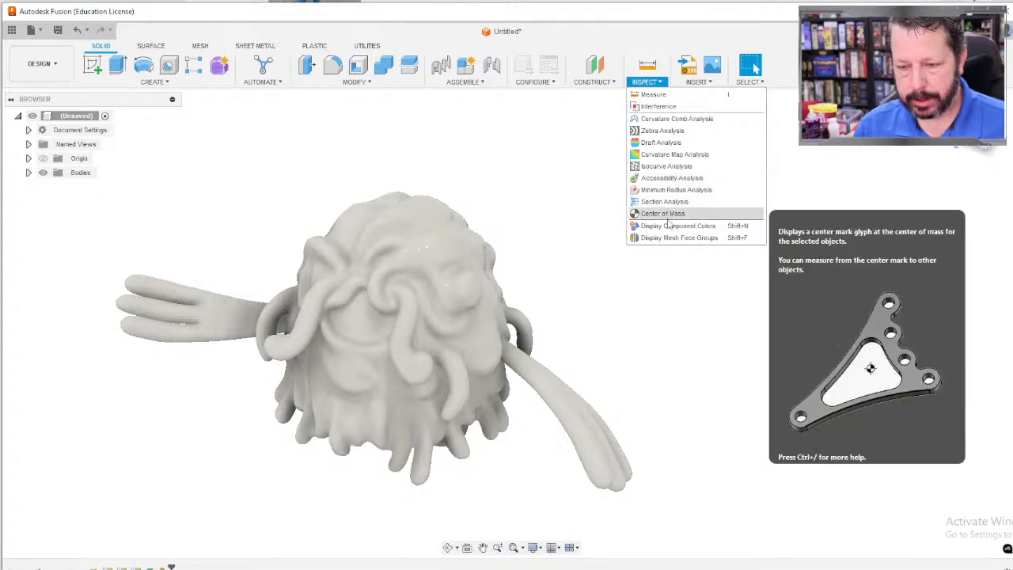
click(675, 239)
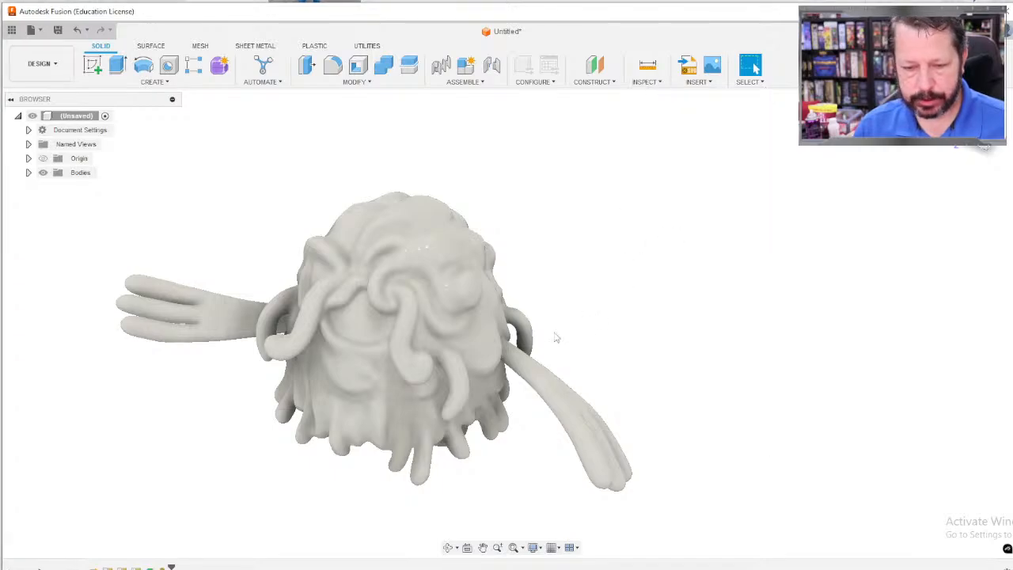
Inspect the body's interior with a section analysis on the XY plane, moved to about -9.7 mm, and discard the analysis.
click(646, 81)
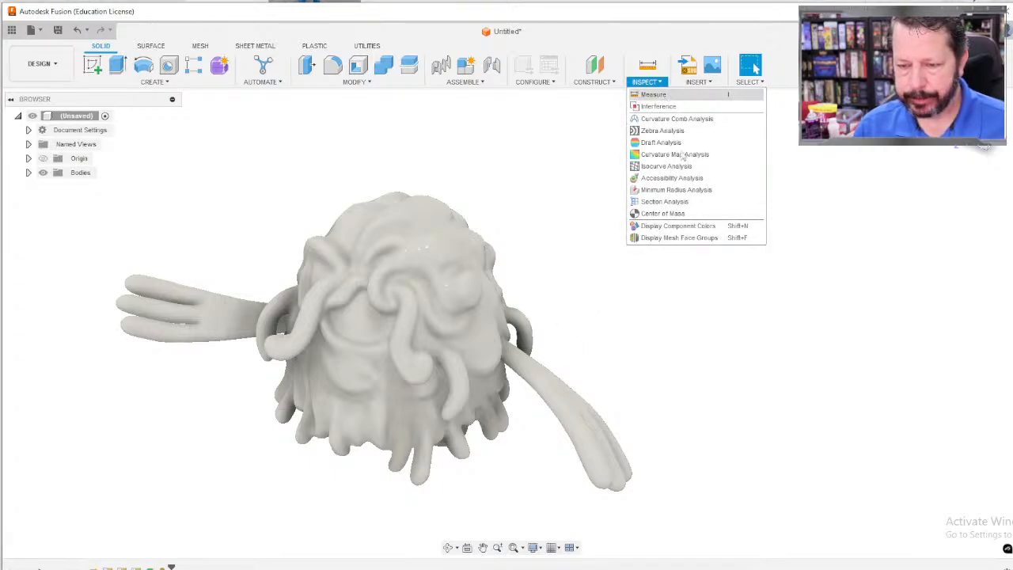
click(665, 201)
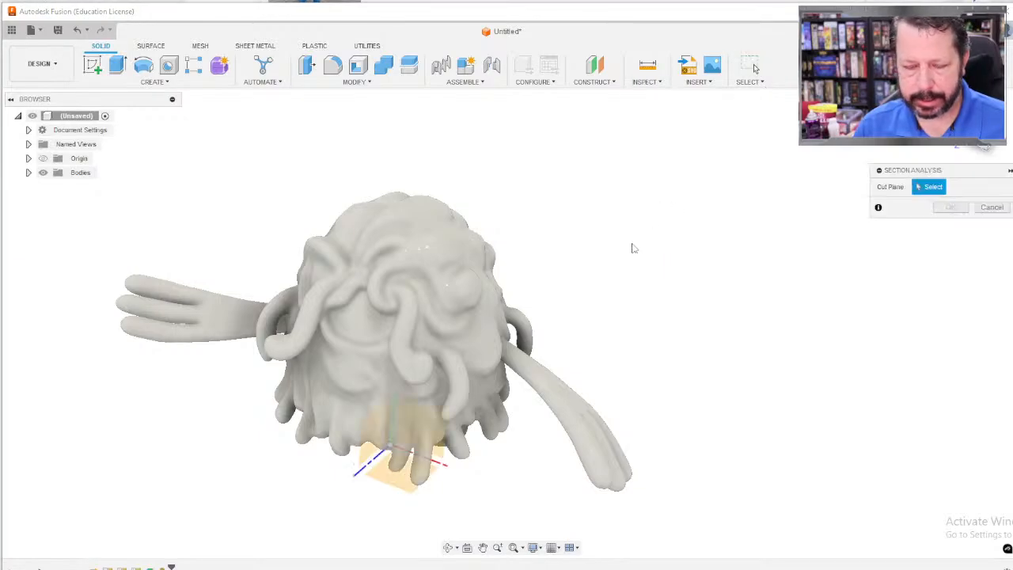
click(438, 437)
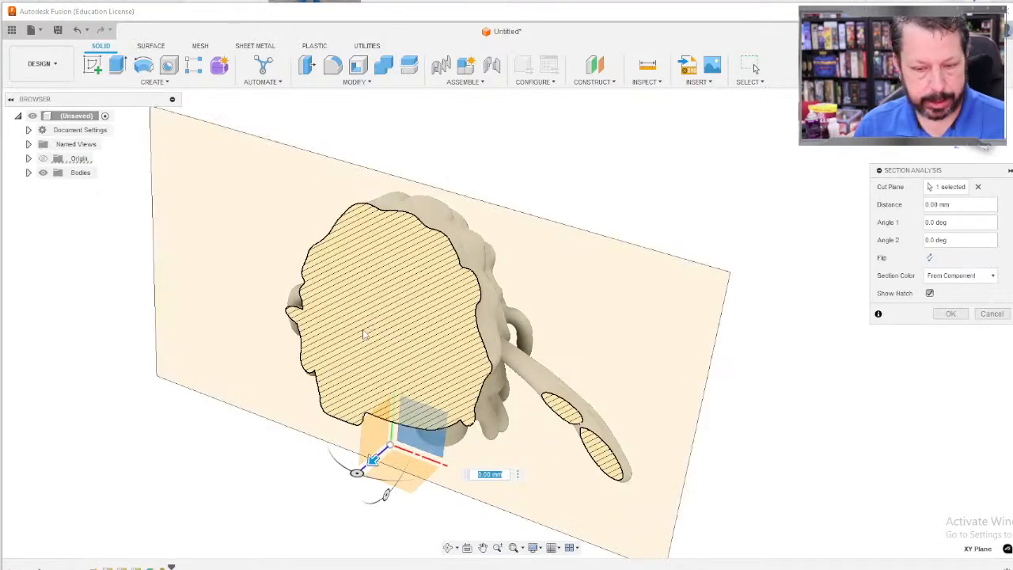
mouse_move(373, 457)
mouse_down()
mouse_move(352, 477)
mouse_move(411, 465)
mouse_move(383, 452)
mouse_up()
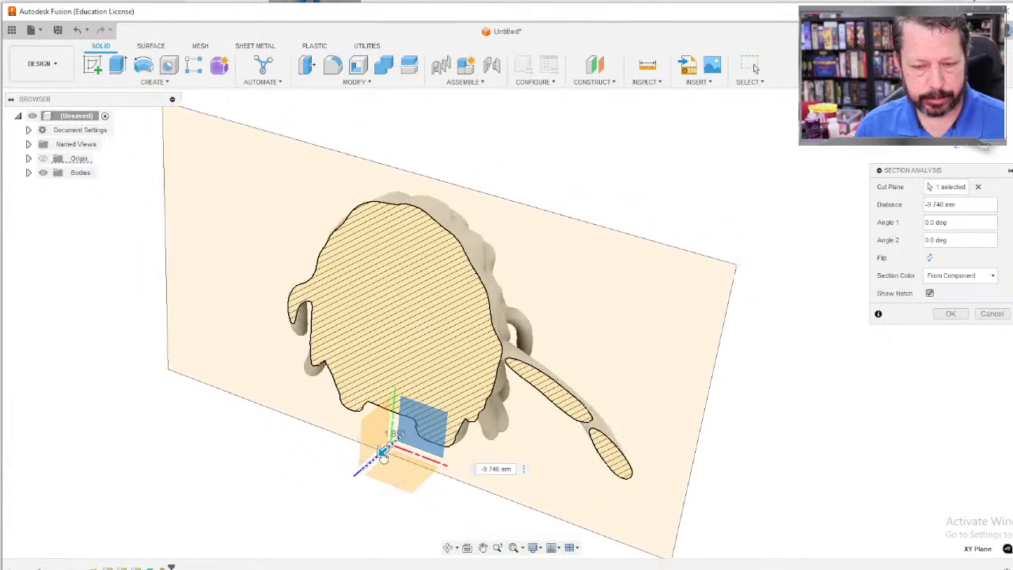
click(992, 313)
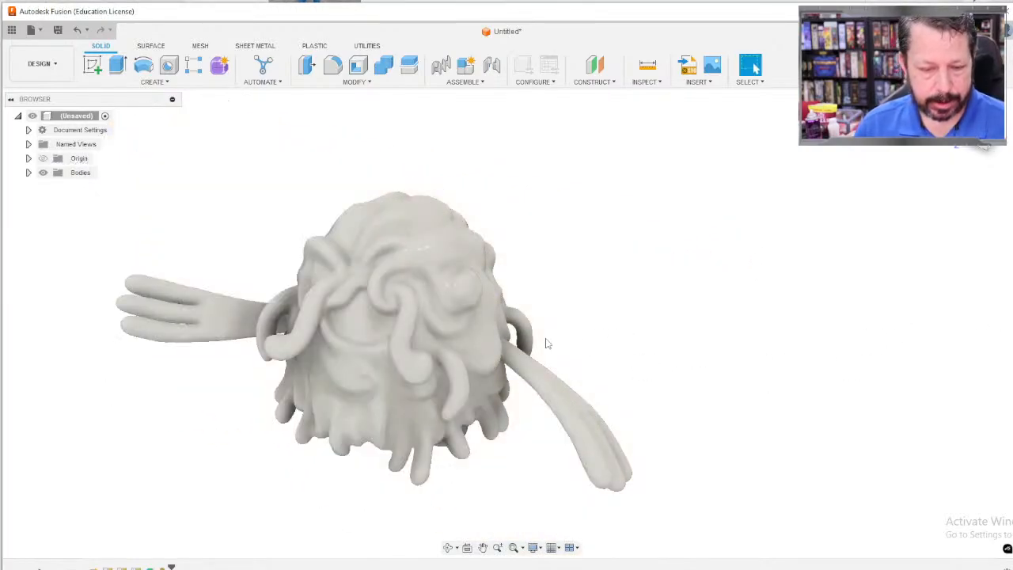
shift+middle_drag(546, 343, 667, 406)
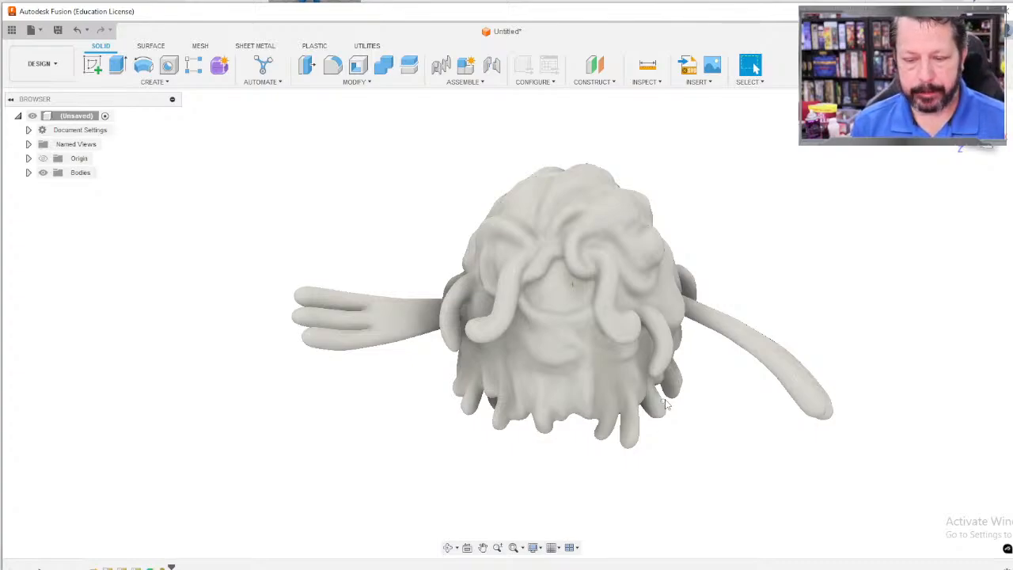
shift+middle_drag(656, 431, 582, 365)
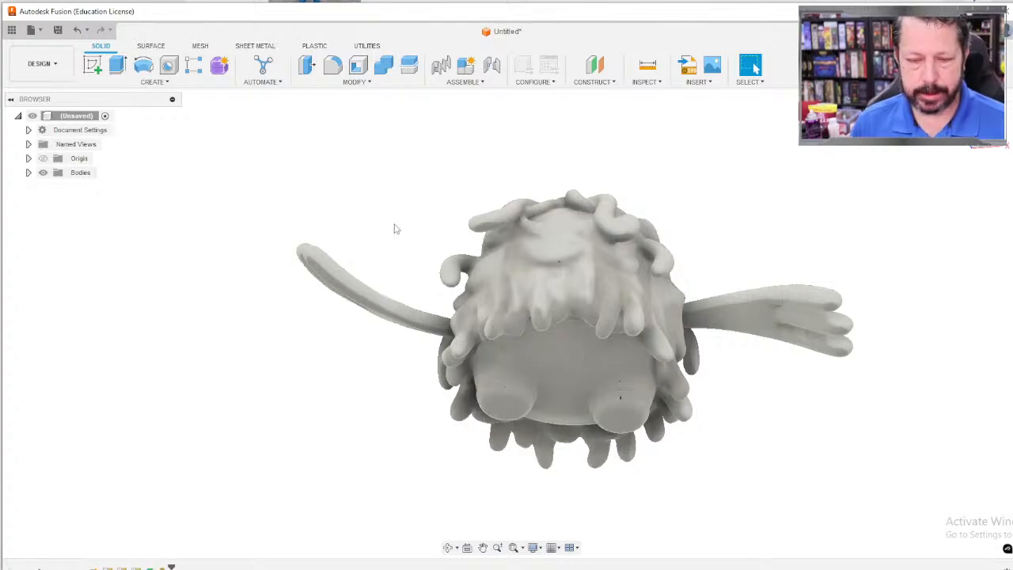
shift+middle_drag(400, 193, 402, 149)
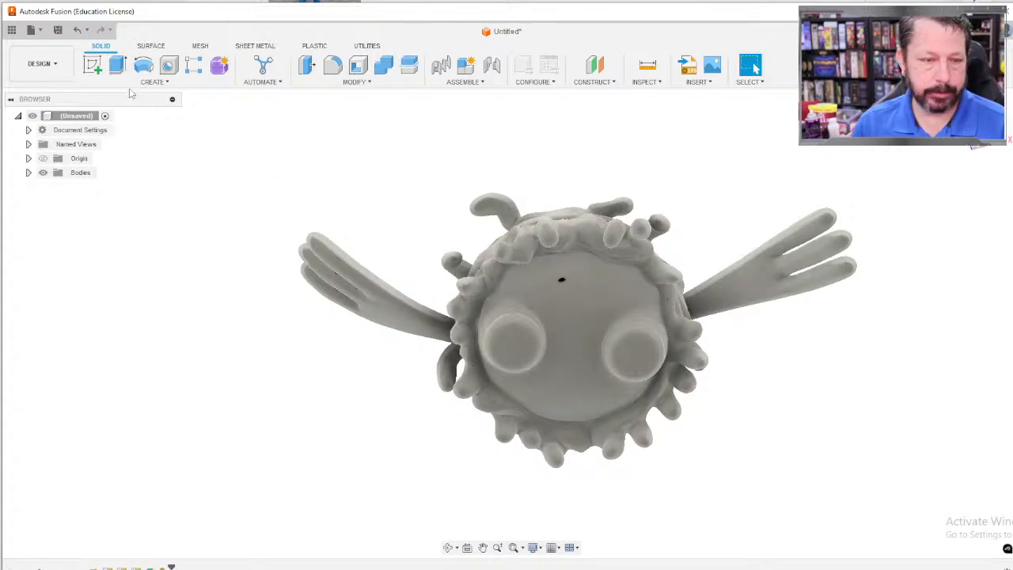
Sketch a circle about 27 mm in diameter around Tangrowth's underside, on the horizontal origin plane beneath its feet.
click(92, 65)
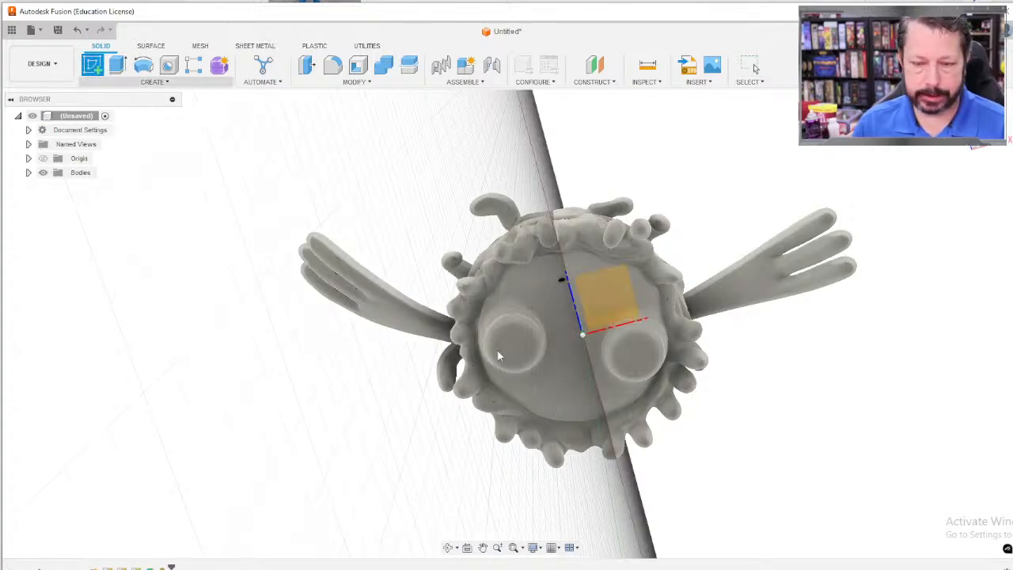
click(609, 299)
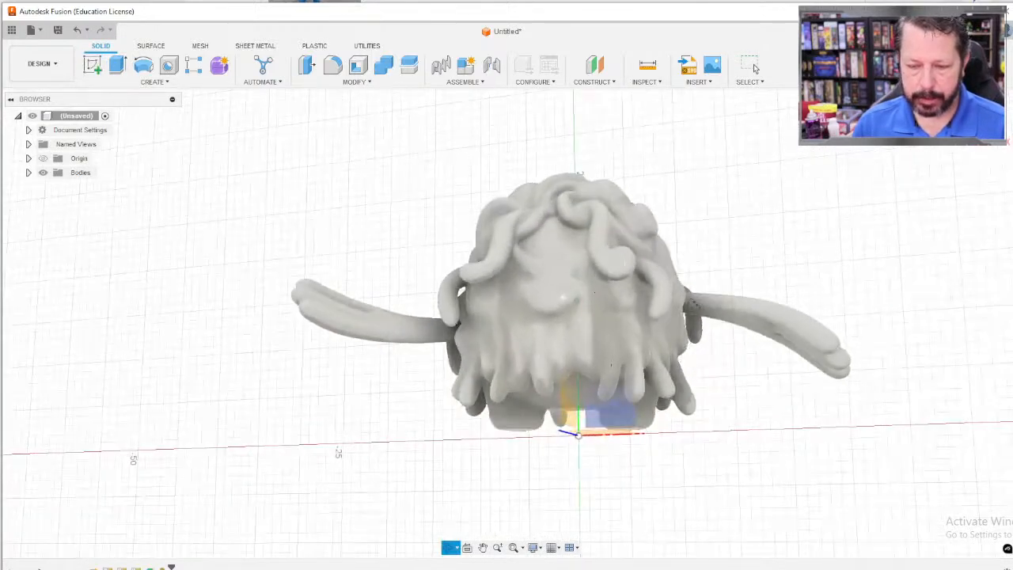
shift+middle_drag(611, 365, 615, 382)
shift+middle_drag(612, 424, 623, 297)
click(623, 294)
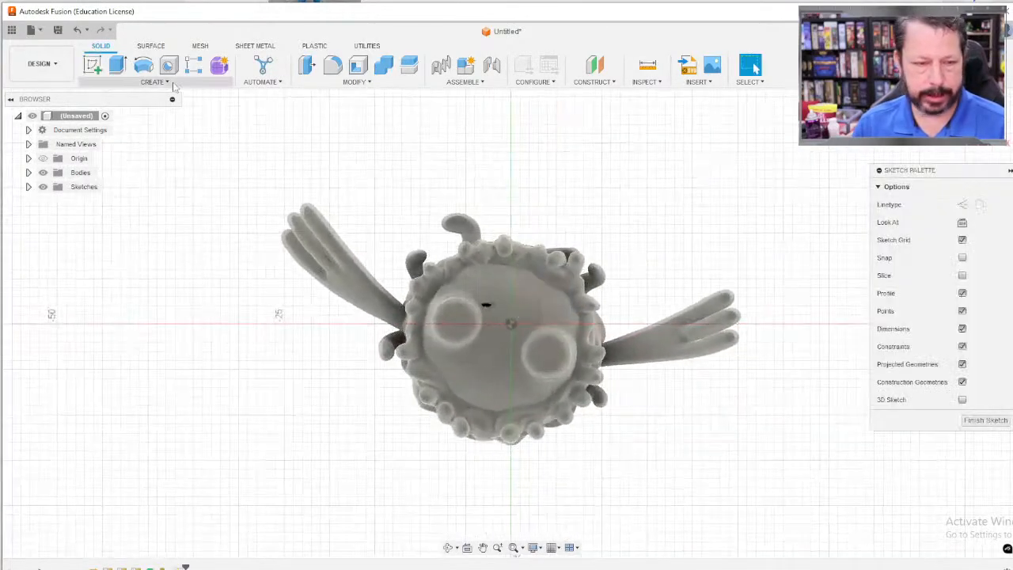
click(497, 342)
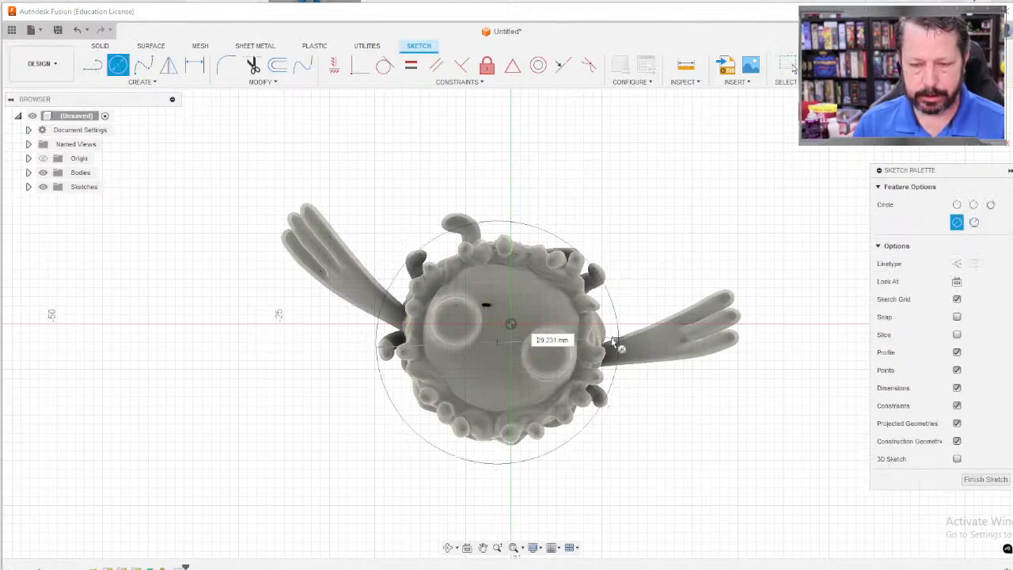
click(619, 342)
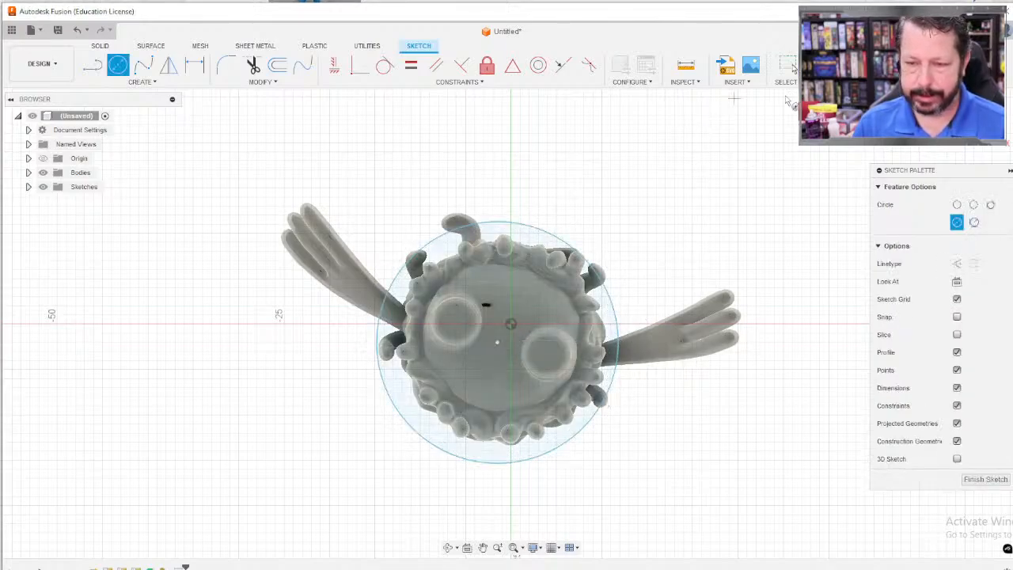
click(793, 69)
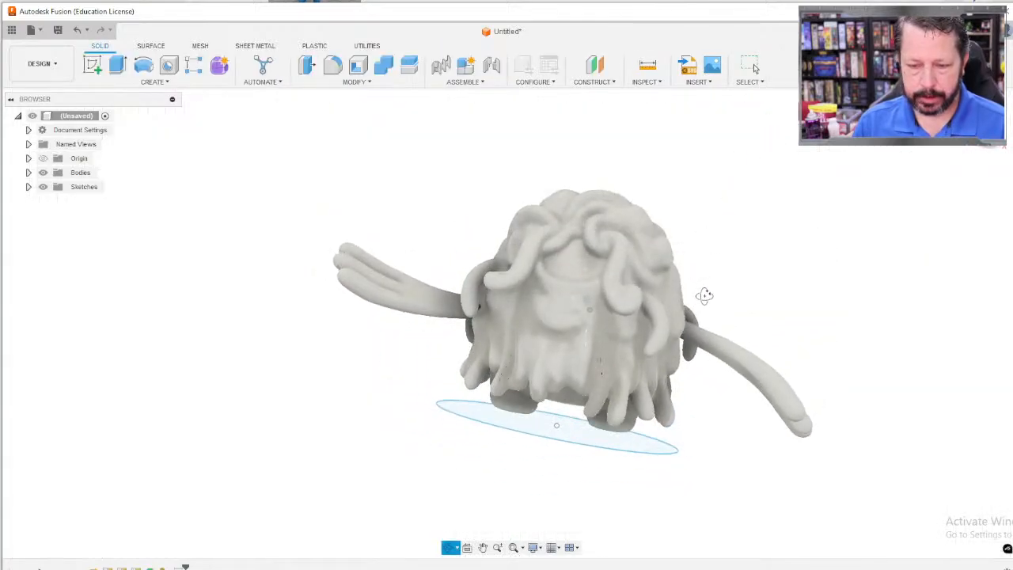
Extrude the circle upward about 3.5 mm as a new body to form a base around Tangrowth's feet.
click(579, 439)
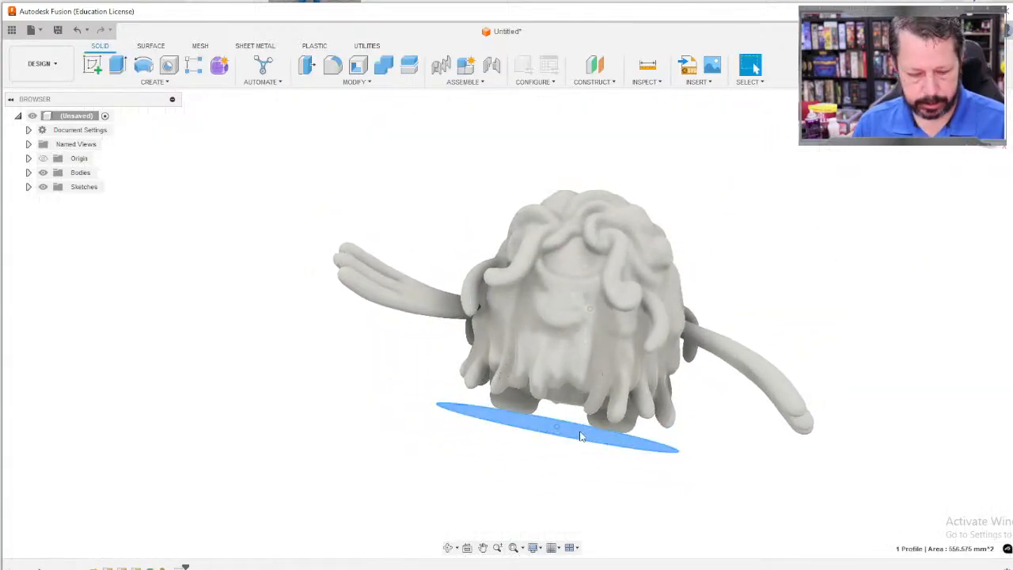
key(e)
drag(558, 417, 567, 383)
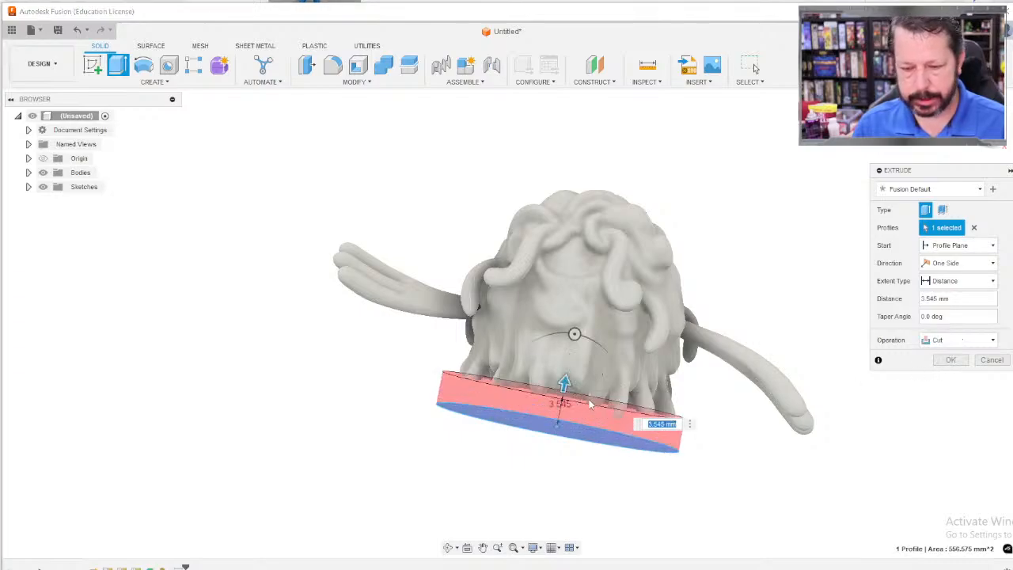
click(949, 342)
click(949, 393)
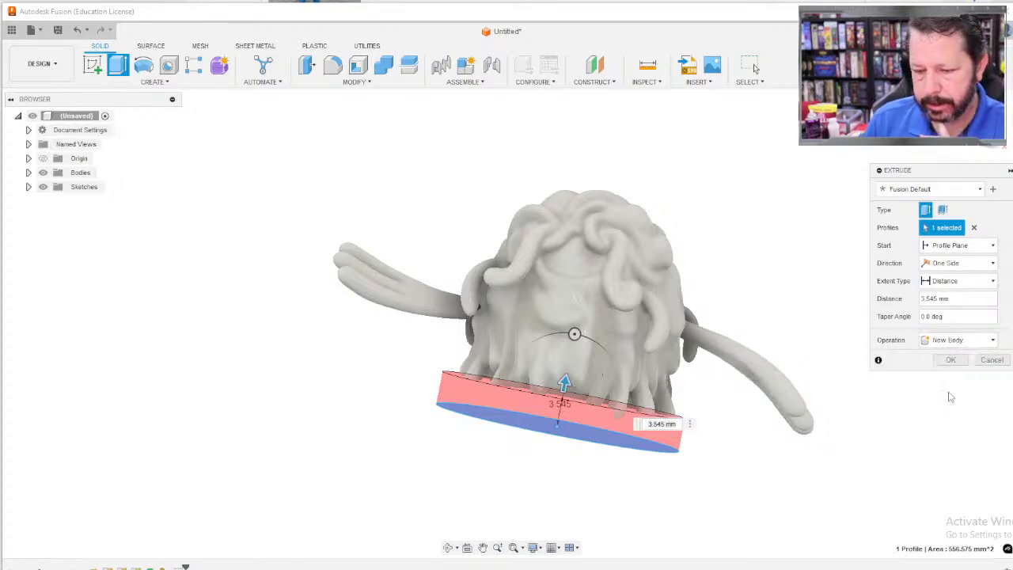
mouse_move(743, 455)
shift+middle_down()
mouse_move(758, 461)
mouse_move(766, 440)
mouse_move(760, 450)
shift+middle_up()
click(950, 359)
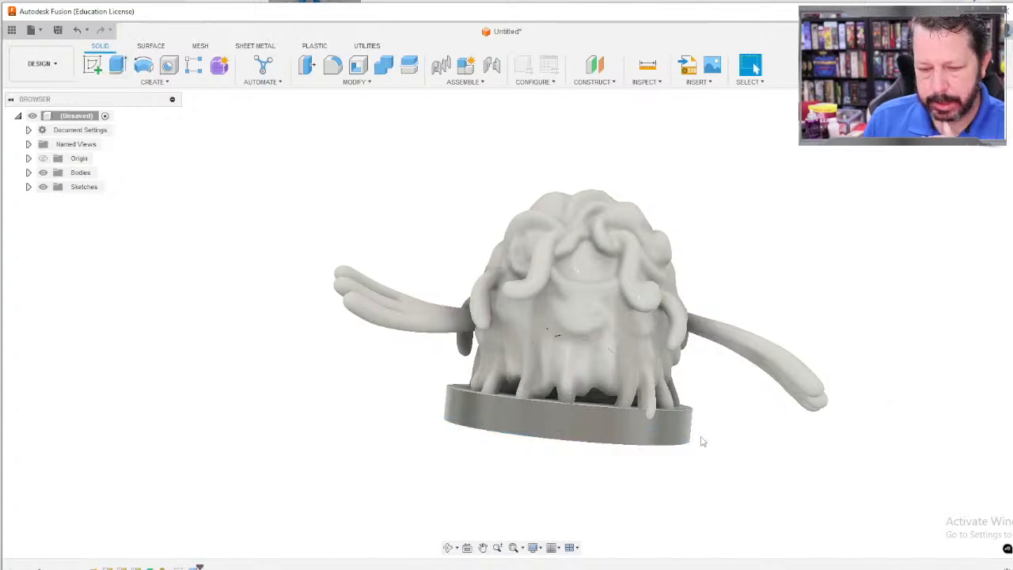
Chamfer the upper outer edge of the round base by about 1.76 mm with the Equal Distance type.
shift+middle_drag(639, 424, 549, 427)
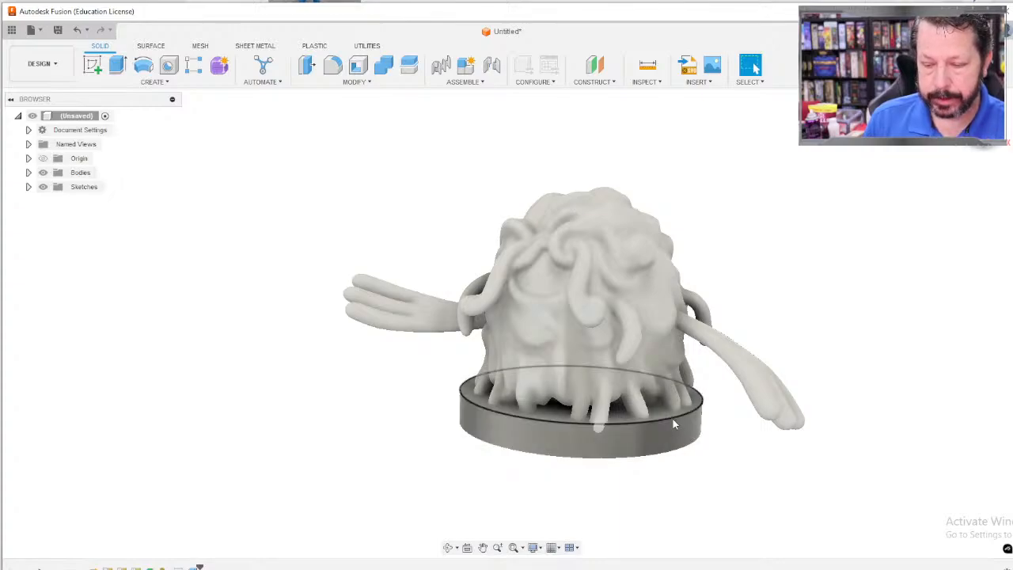
shift+middle_drag(691, 452, 701, 401)
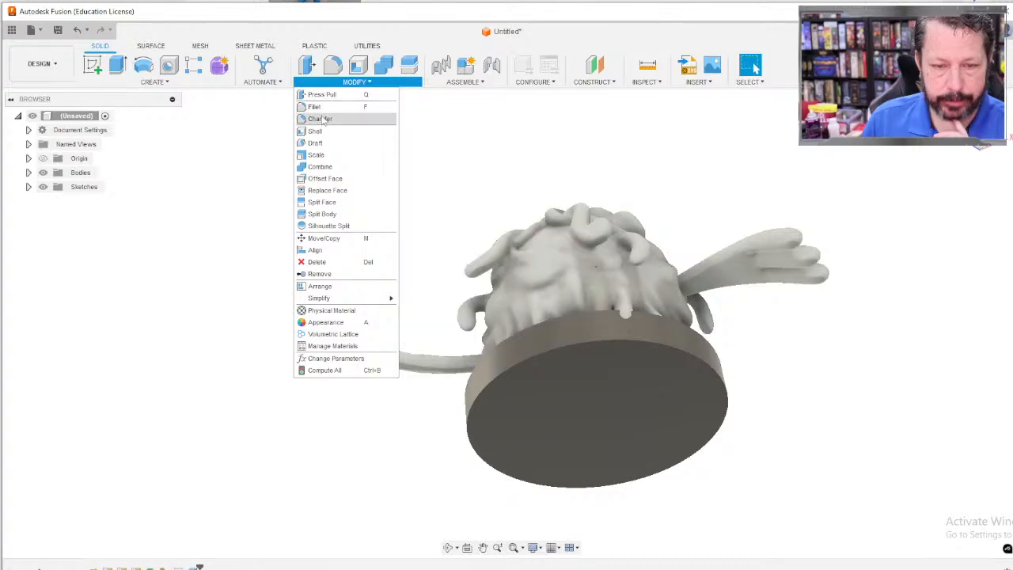
click(320, 119)
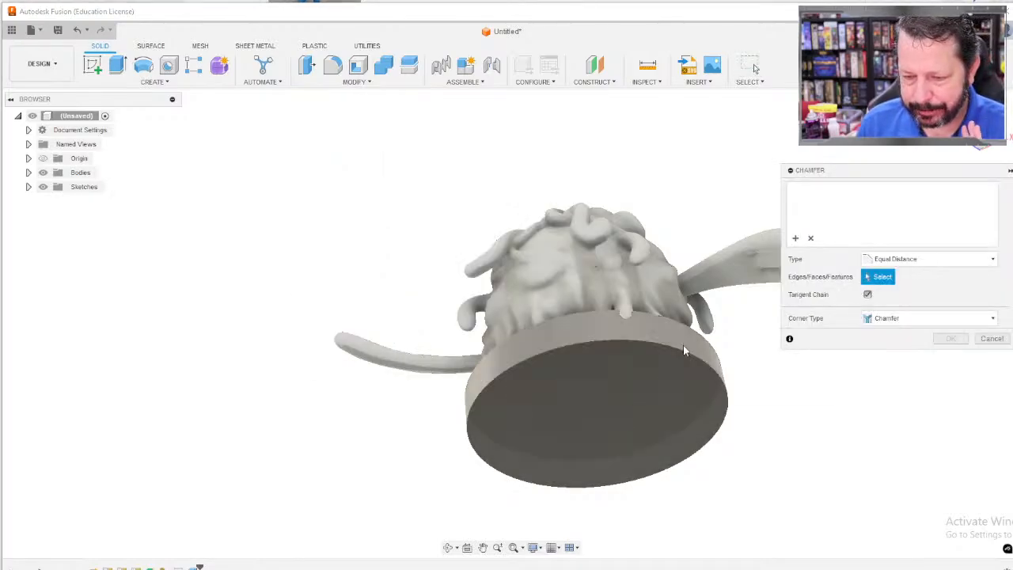
shift+middle_drag(674, 402, 687, 431)
click(716, 411)
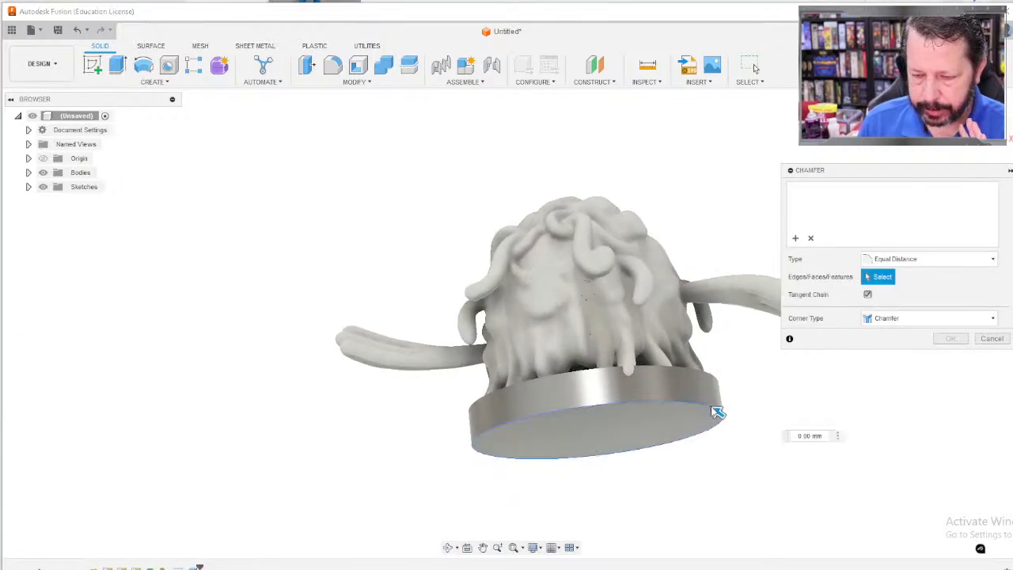
mouse_move(726, 417)
mouse_down()
mouse_move(712, 408)
mouse_move(735, 423)
mouse_up()
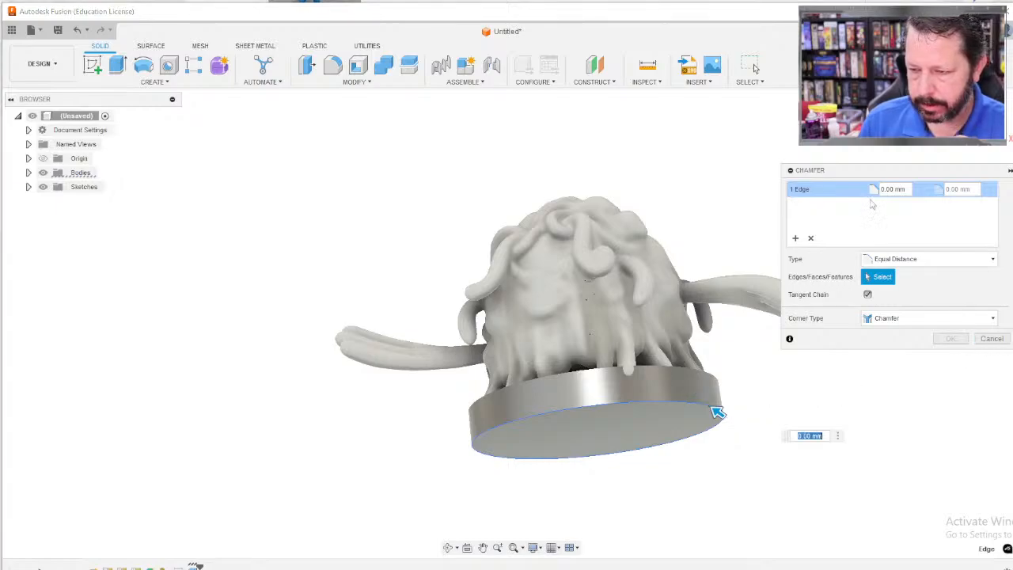
click(810, 238)
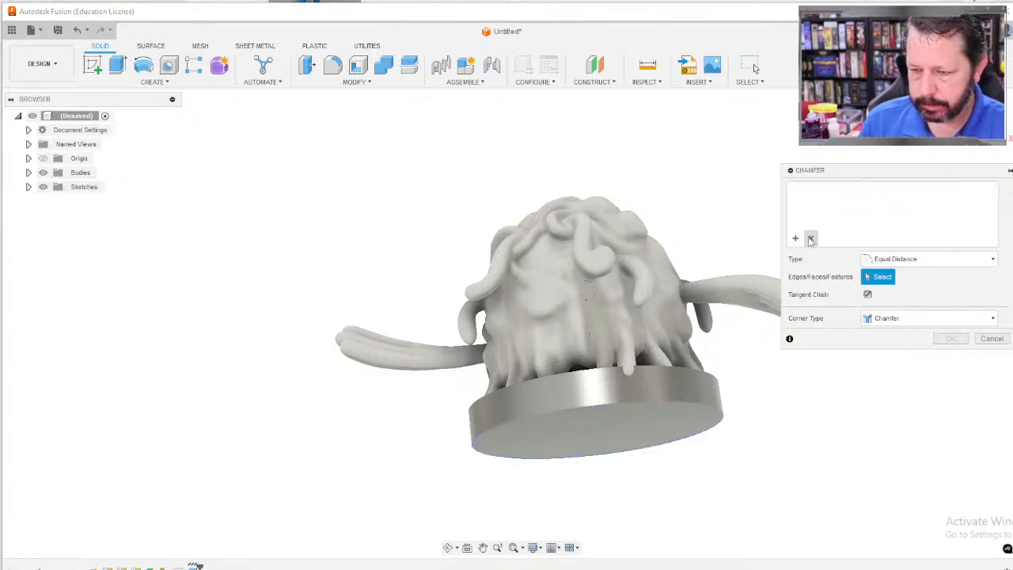
click(709, 369)
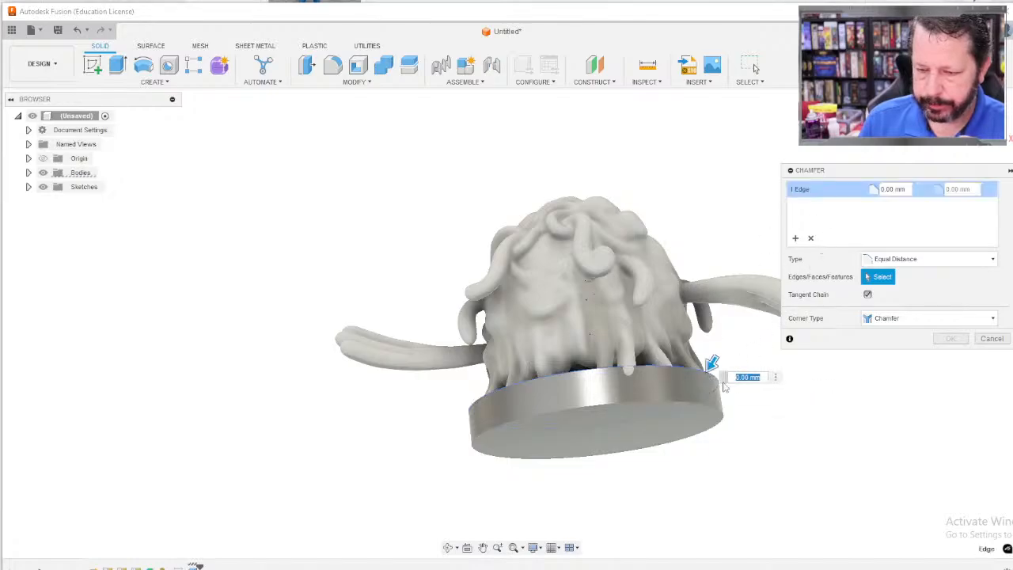
drag(712, 362, 704, 373)
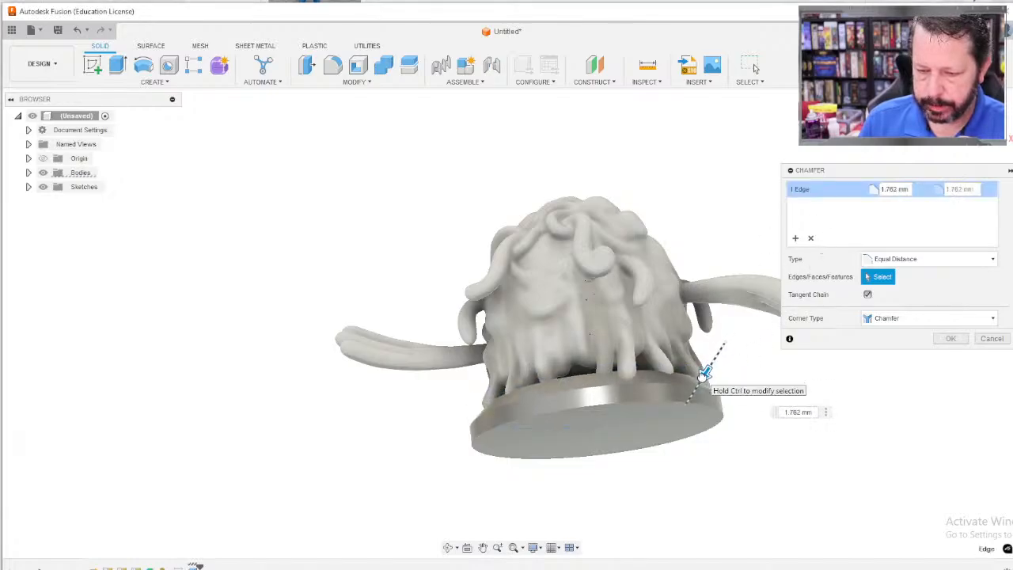
shift+middle_drag(703, 375, 689, 482)
click(949, 338)
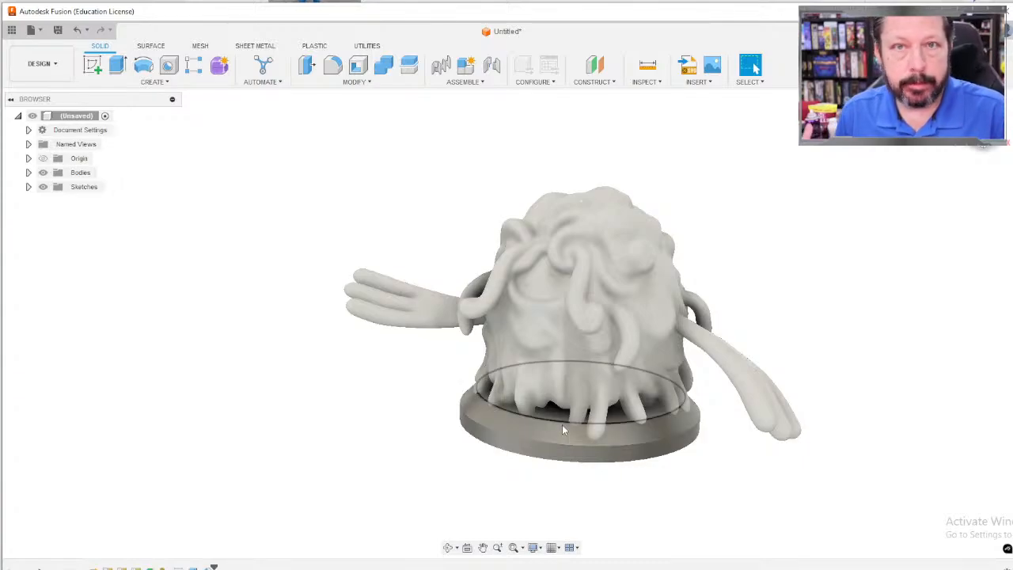
List the design's bodies and select the round base to check that it is separate from Tangrowth.
shift+middle_drag(697, 453, 744, 463)
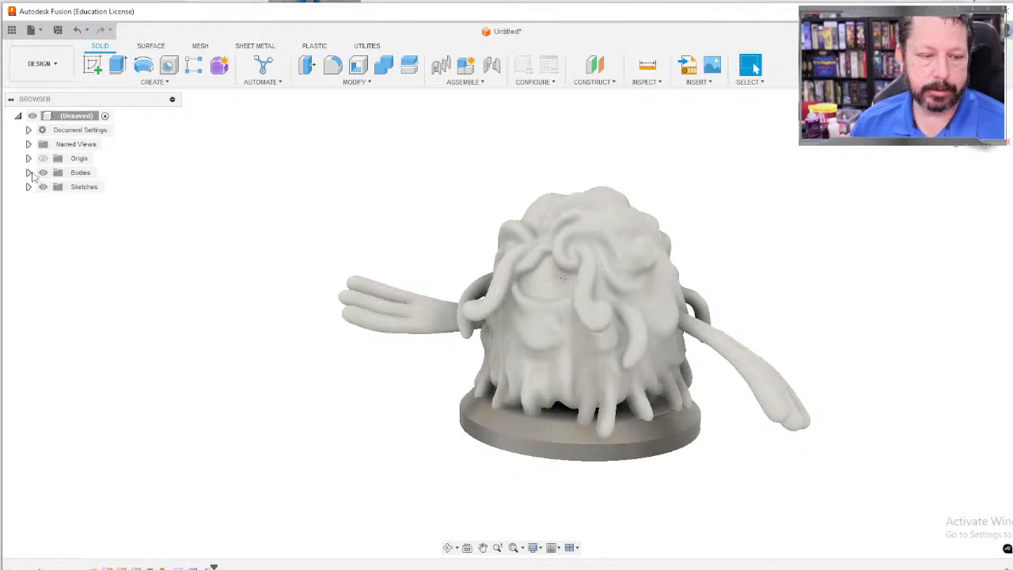
click(29, 173)
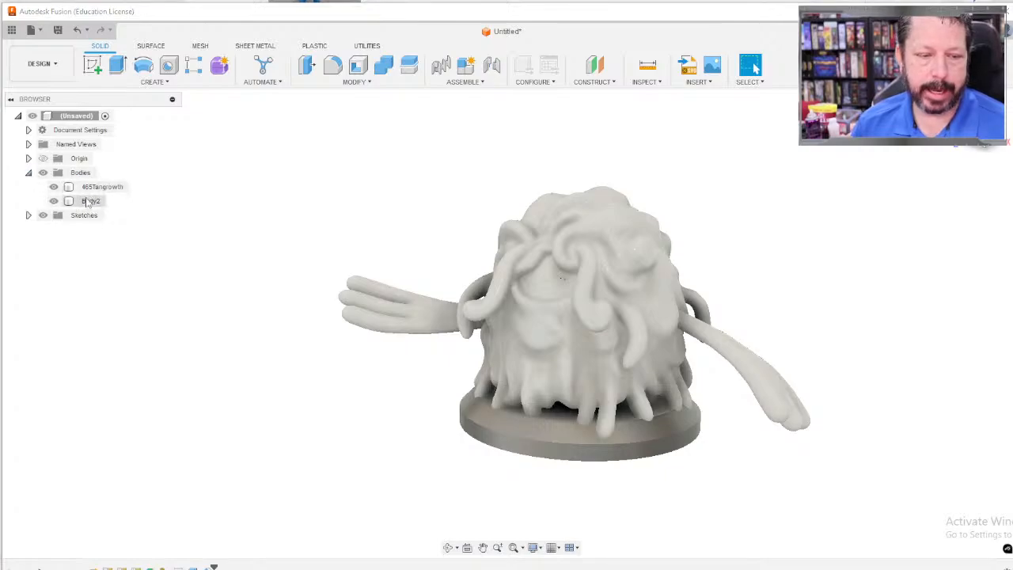
click(600, 412)
click(560, 443)
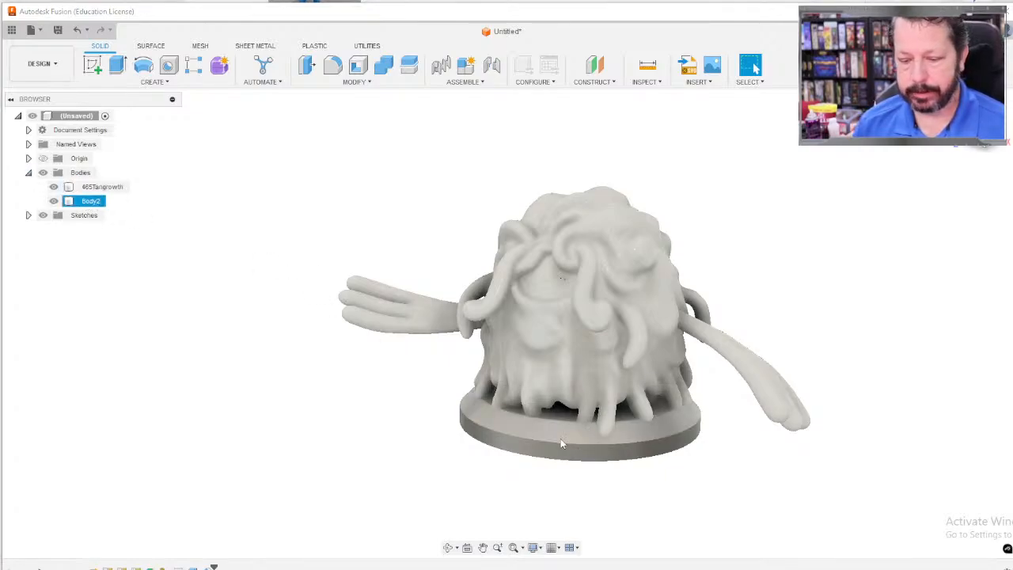
click(656, 474)
shift+middle_drag(783, 483, 764, 499)
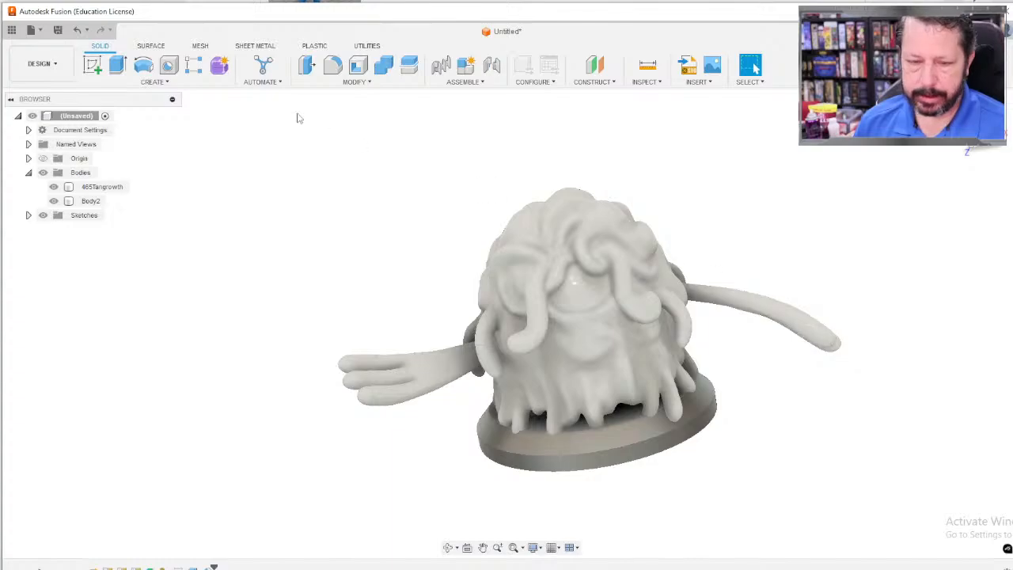
Window-select the faces of Tangrowth's outstretched arm beyond the shoulder, and look through the mesh, surface and plastic tools for reshaping options.
click(202, 48)
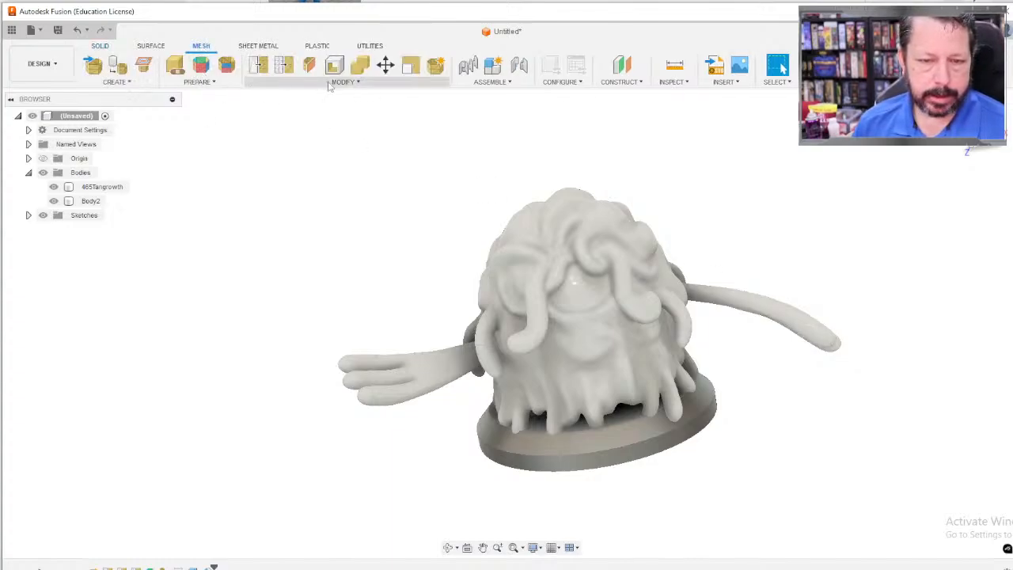
click(370, 84)
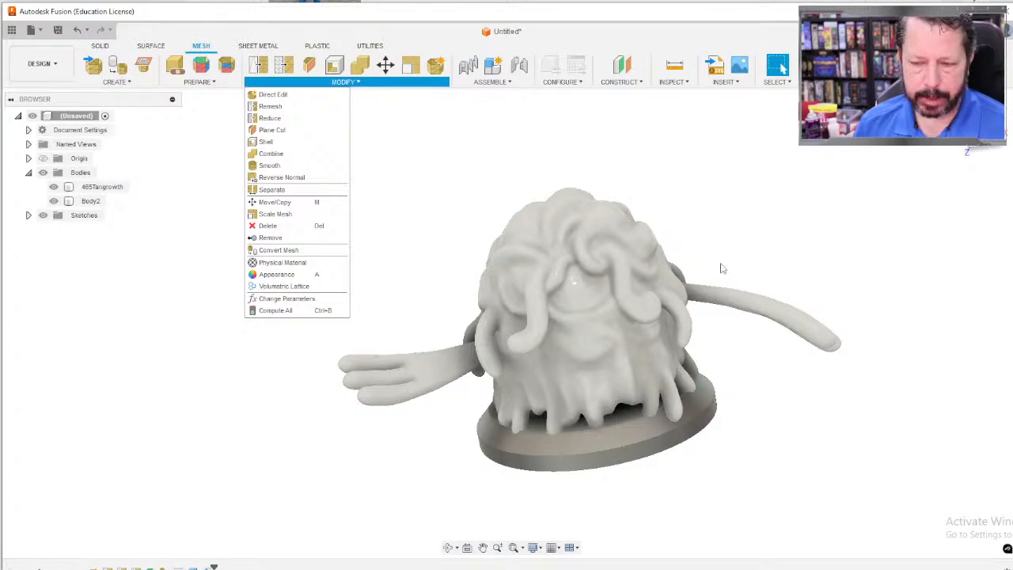
drag(705, 259, 870, 375)
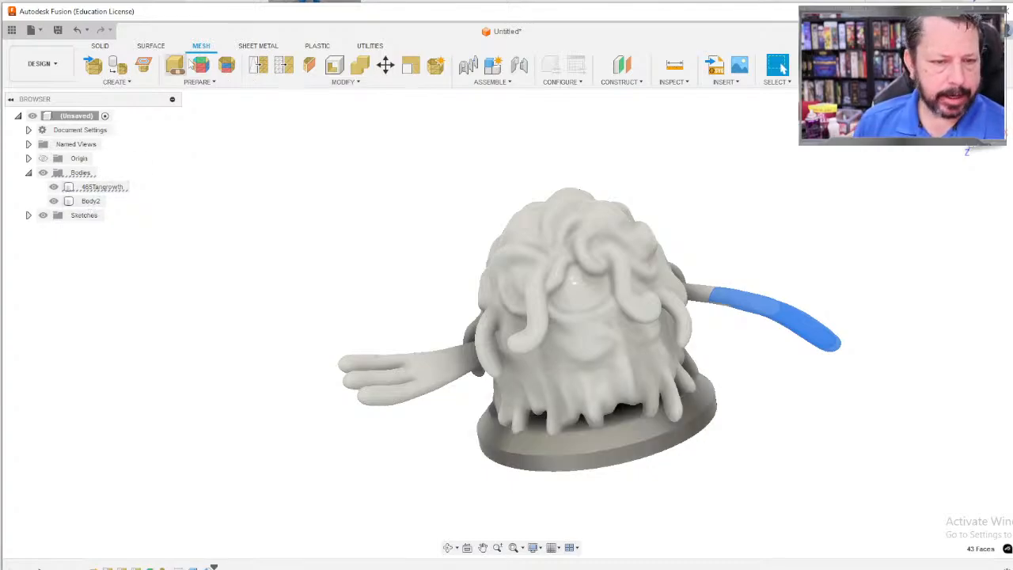
click(152, 46)
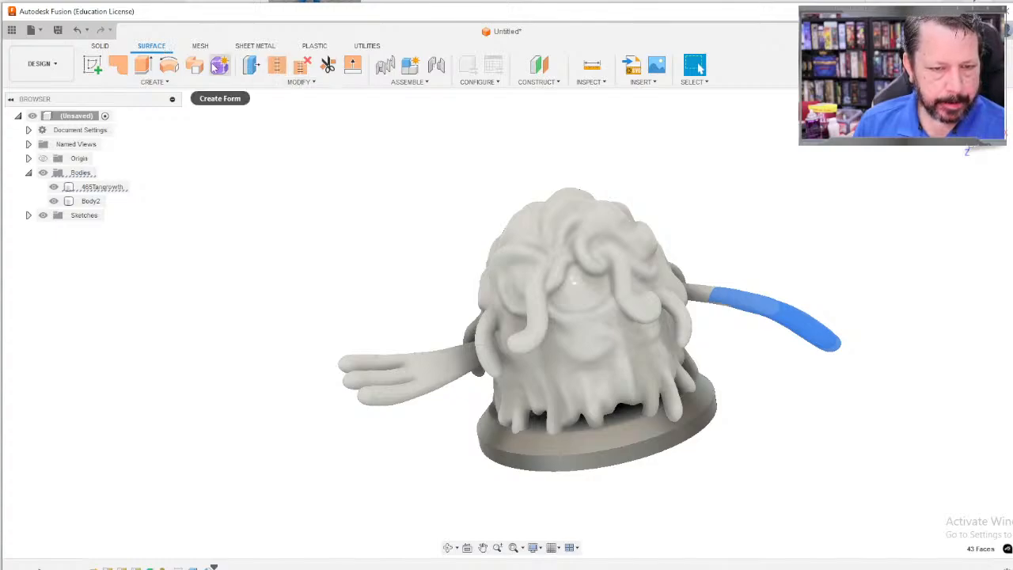
click(330, 47)
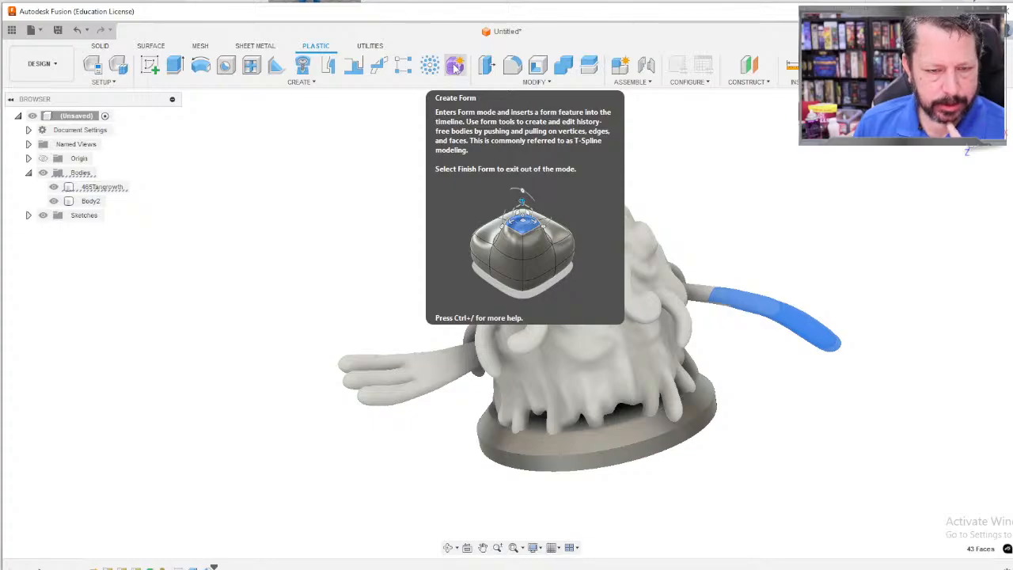
click(201, 46)
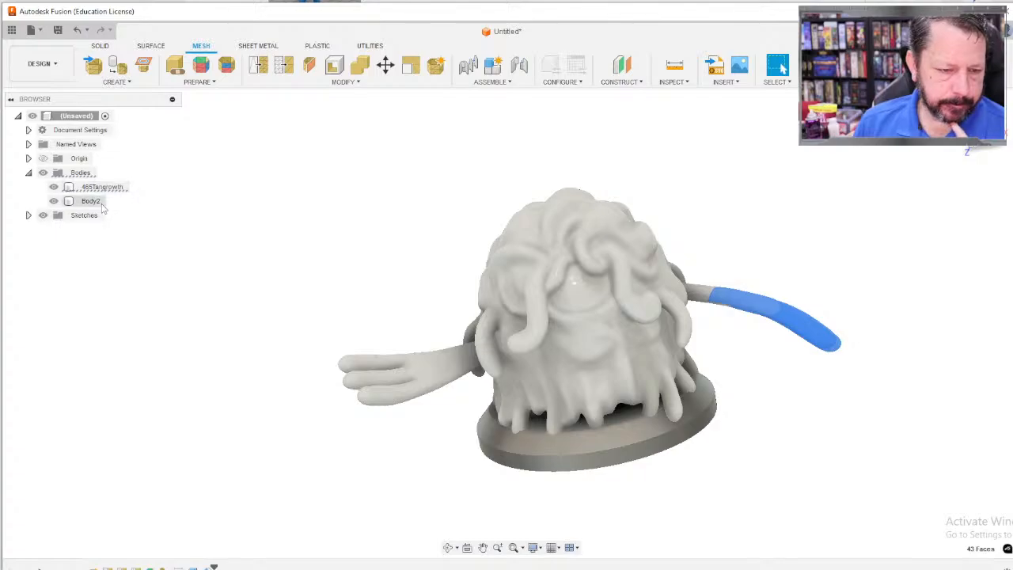
click(100, 46)
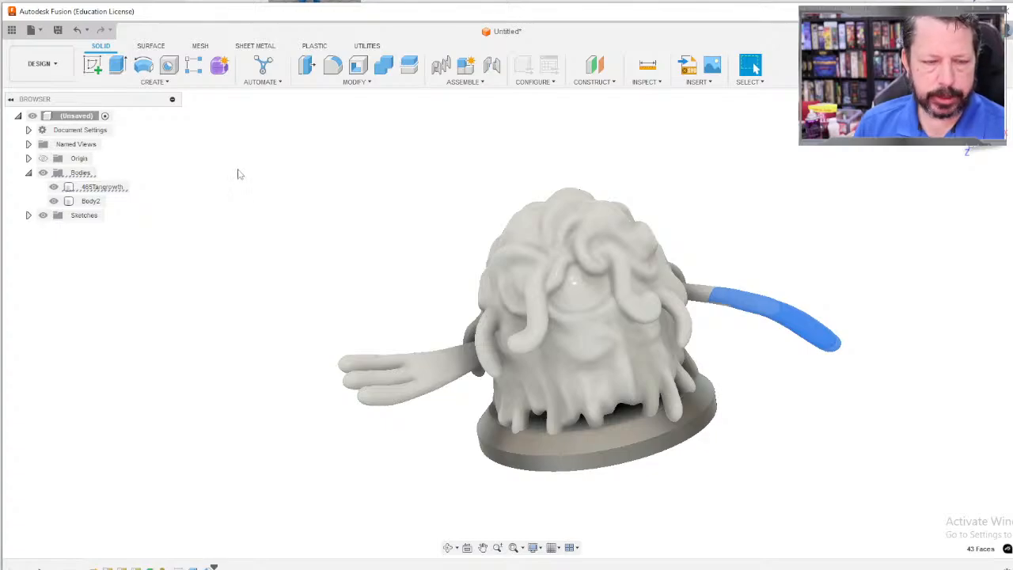
Try to move the selected arm faces about 0.8 mm along Z with Move/Copy, and cancel the command.
shift+middle_drag(386, 203, 370, 189)
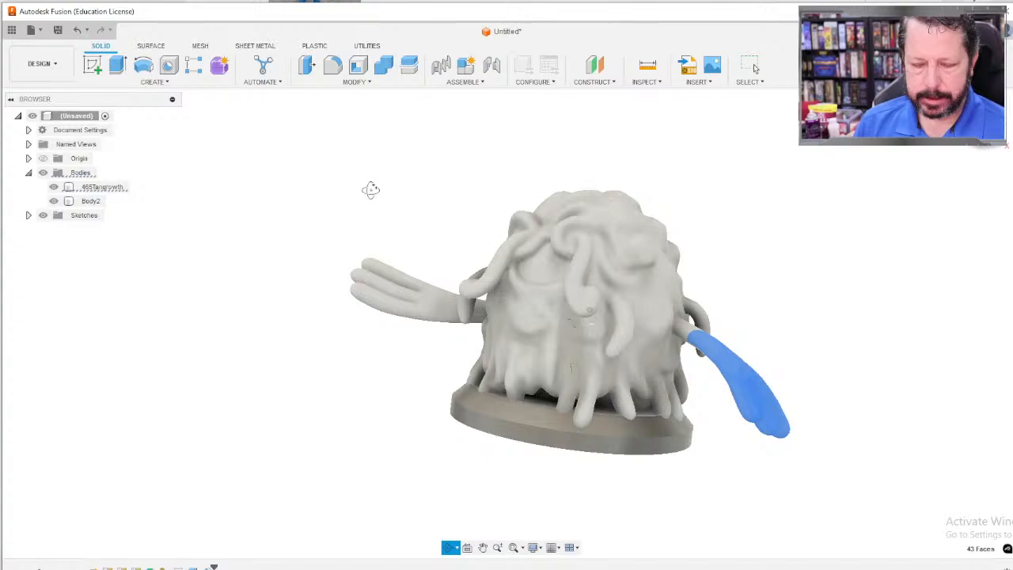
right_click(725, 367)
click(677, 382)
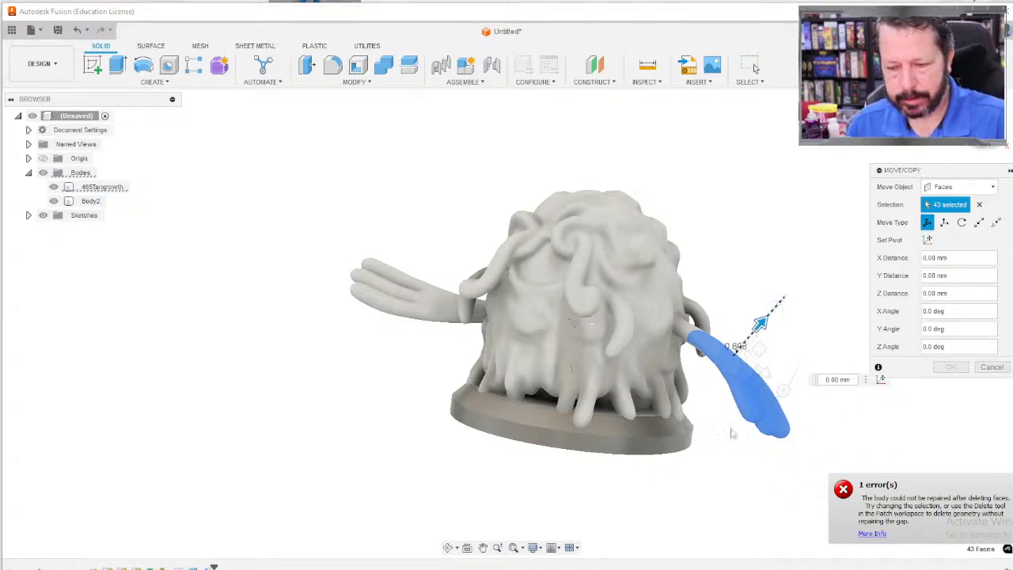
shift+middle_drag(731, 437, 744, 480)
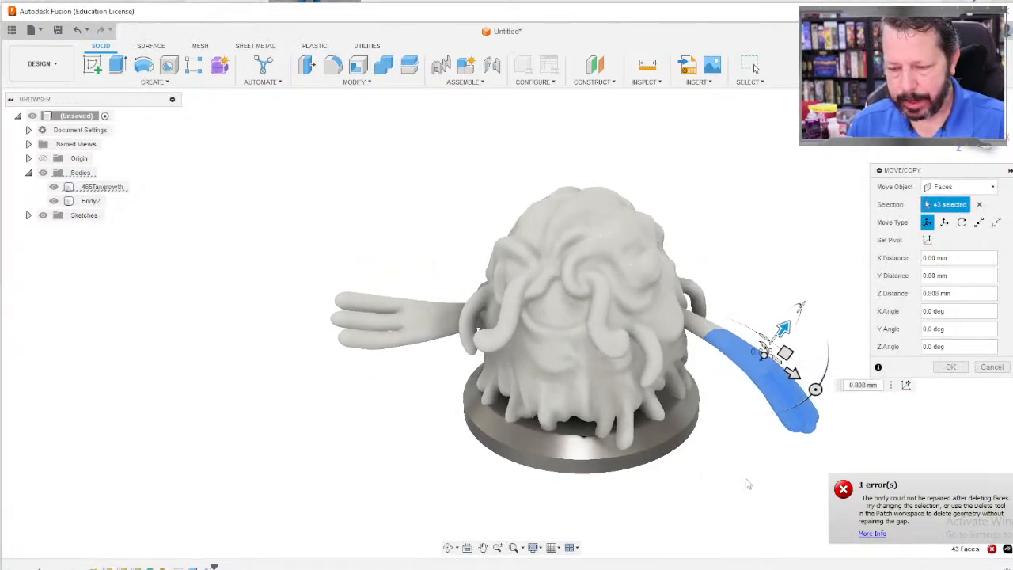
click(812, 391)
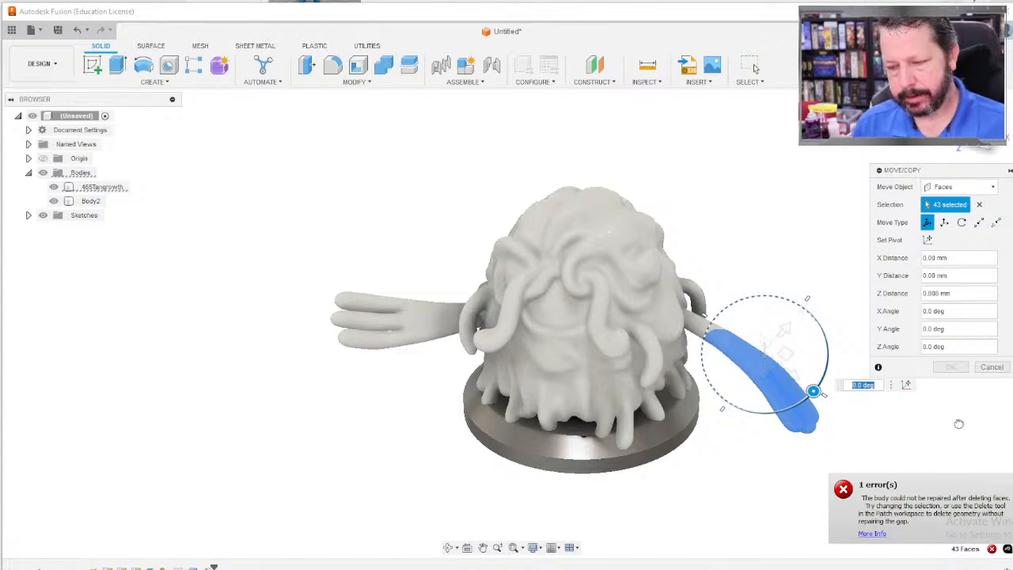
click(991, 367)
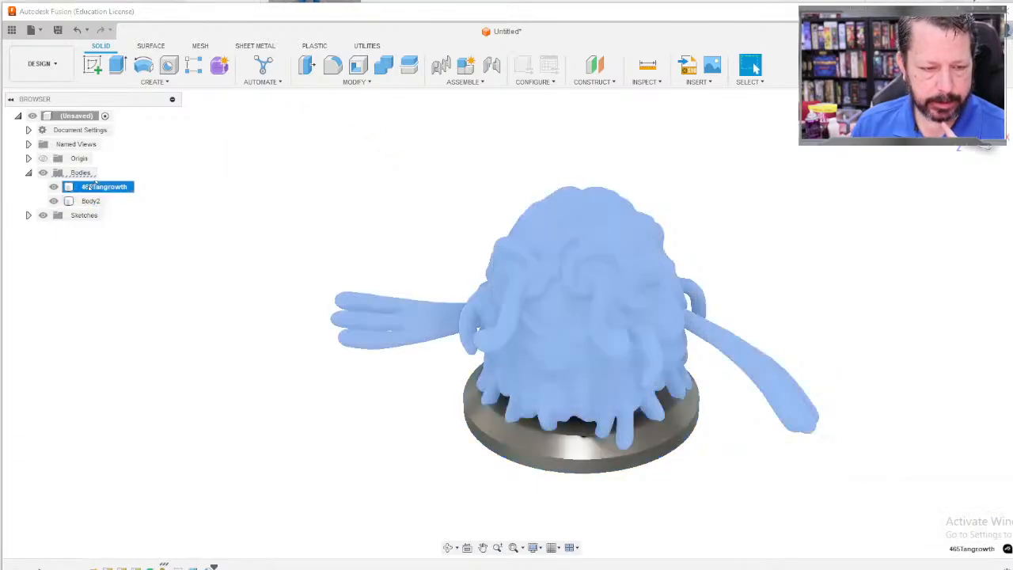
Look through the Tangrowth body's options and the mesh, Convert Mesh and surface tools for a way to edit the solid as a mesh.
right_click(96, 188)
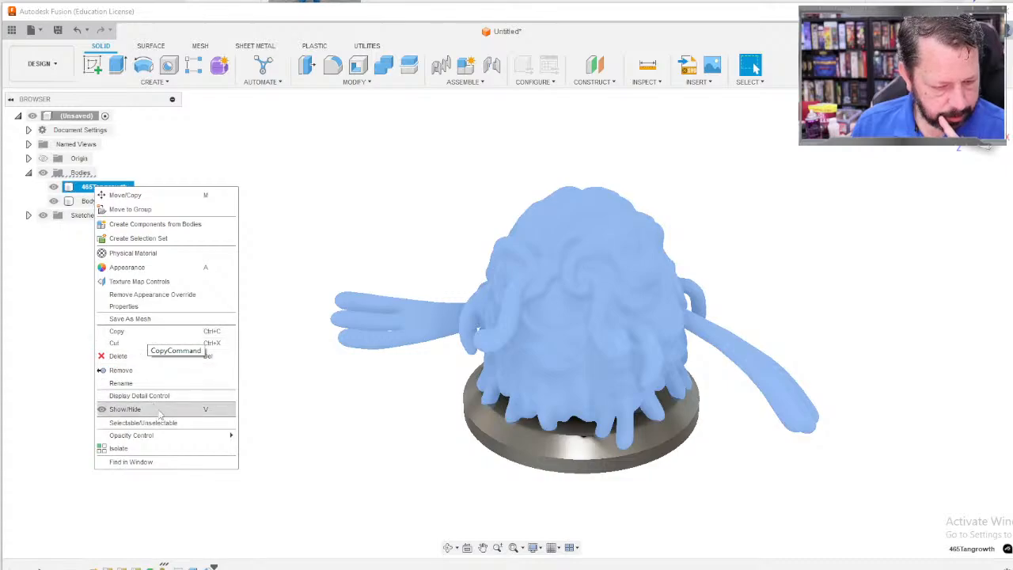
click(198, 47)
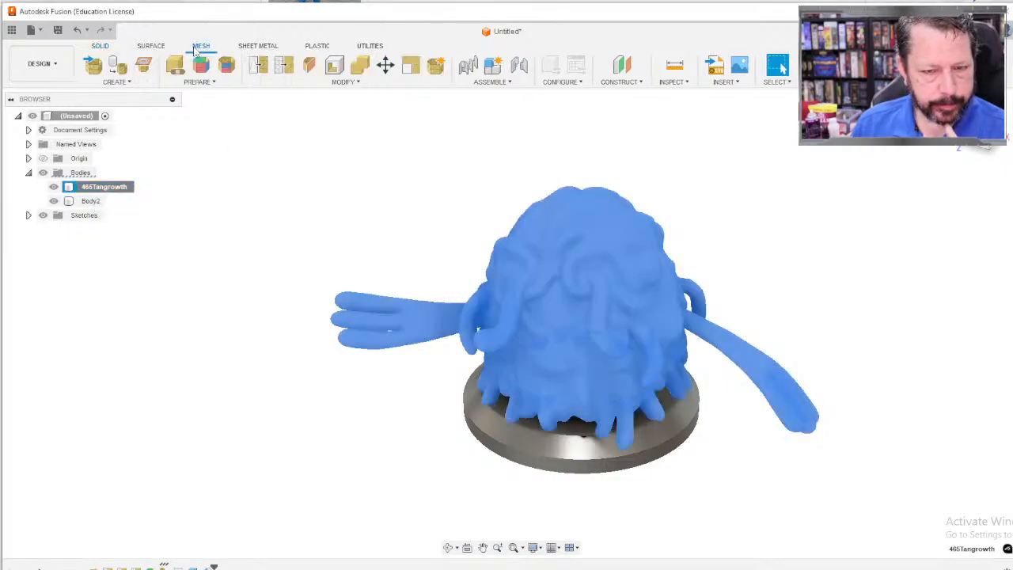
click(352, 83)
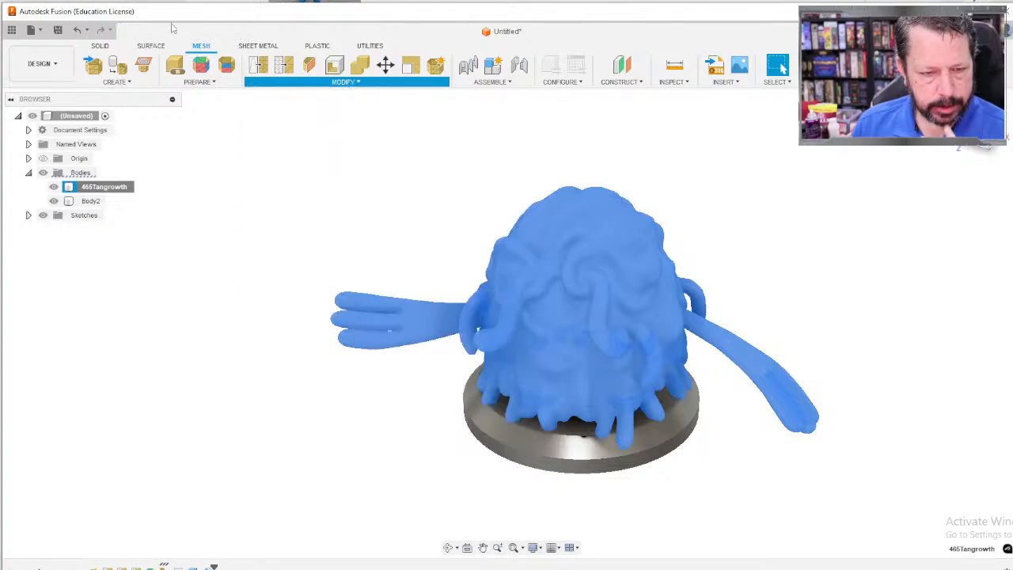
click(200, 81)
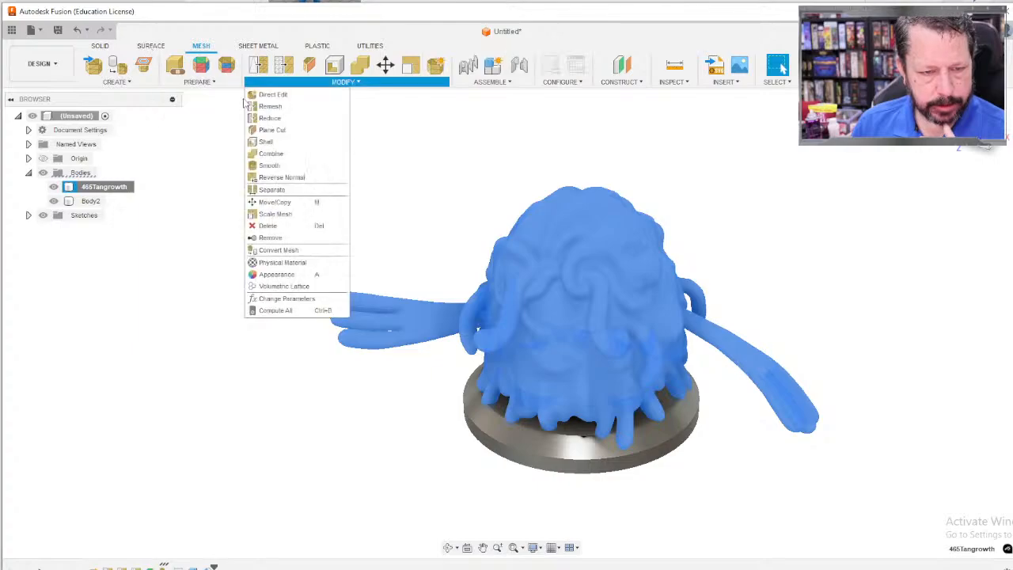
click(293, 249)
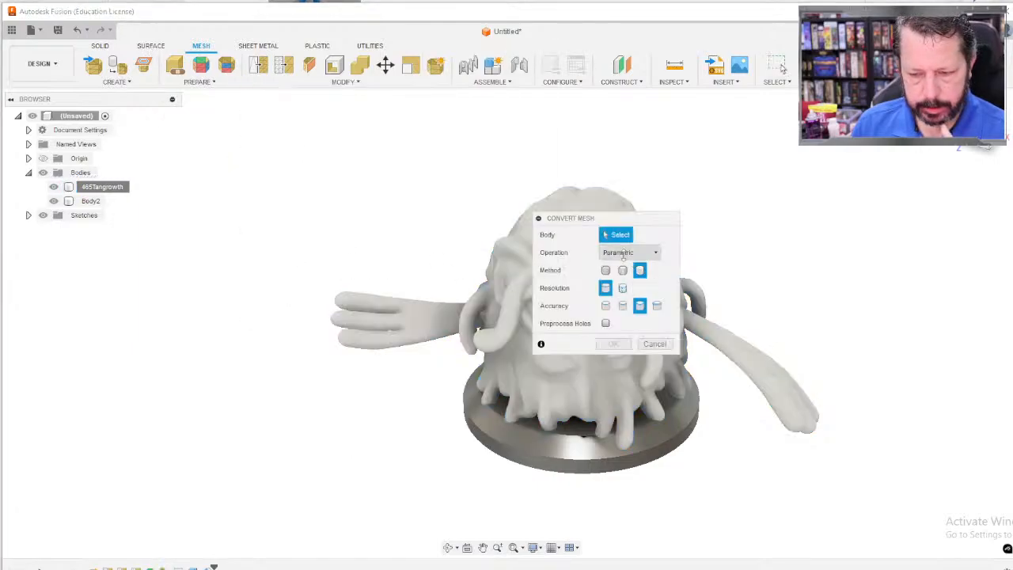
click(654, 343)
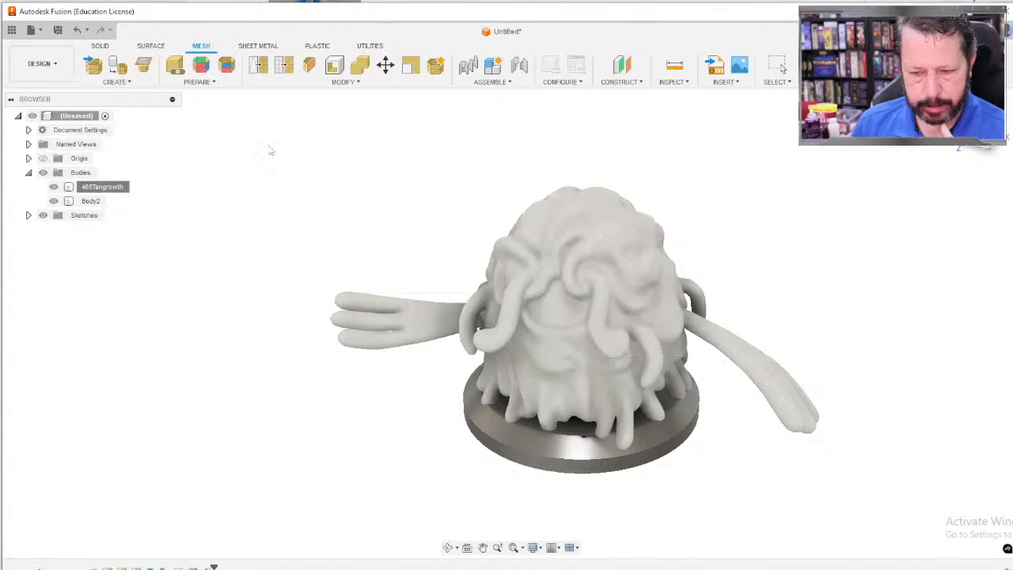
click(150, 46)
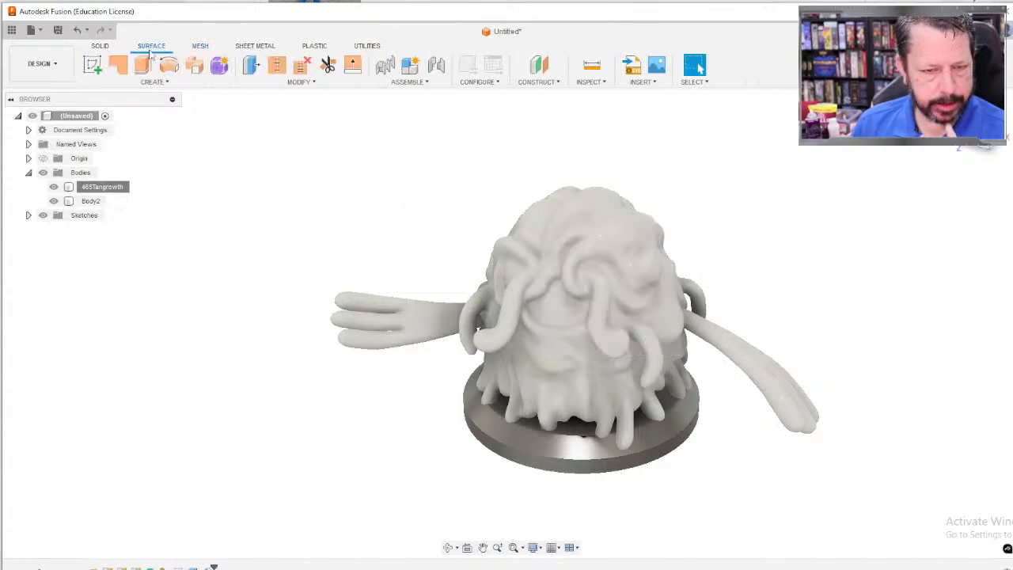
click(300, 83)
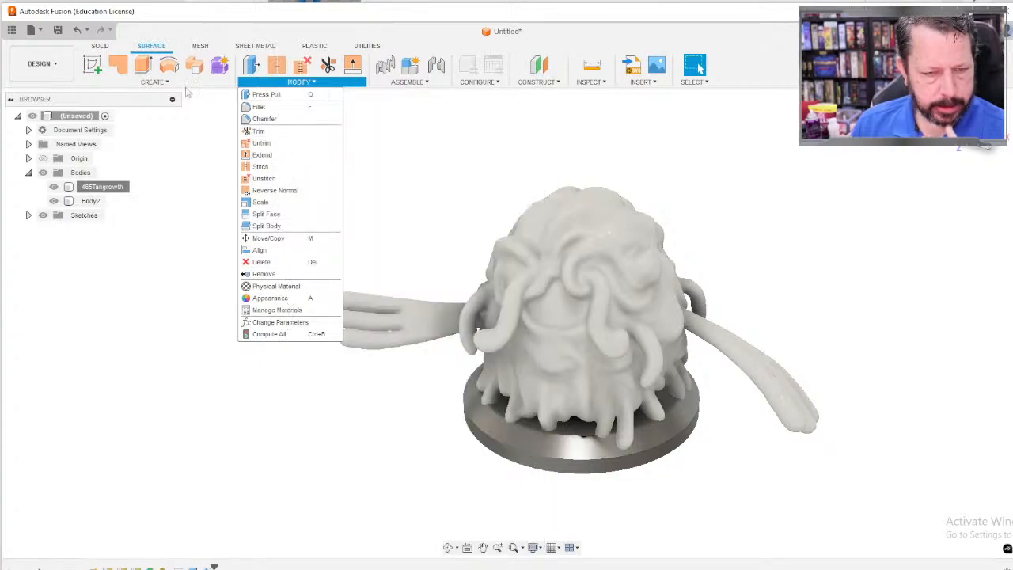
click(154, 83)
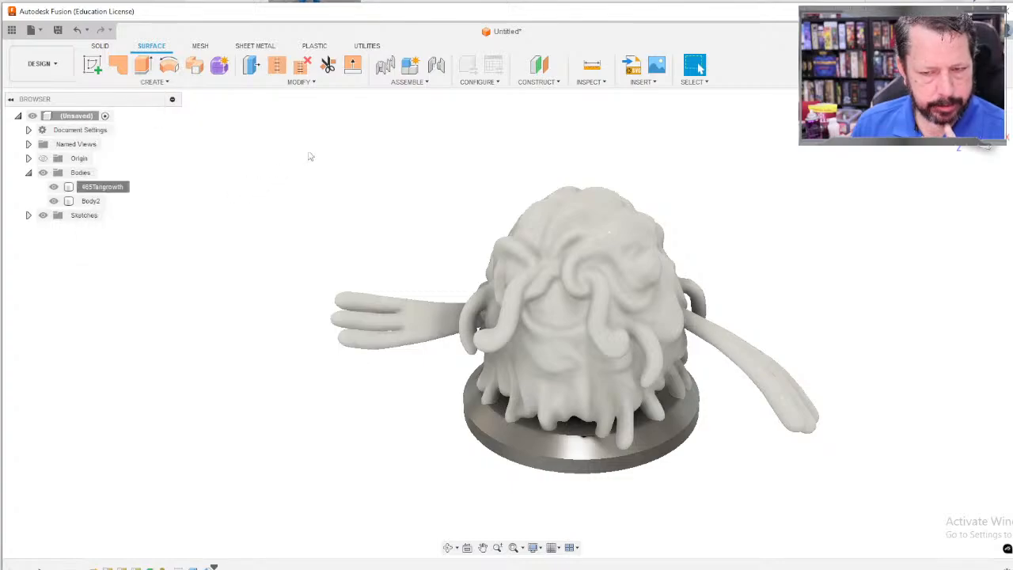
right_click(104, 189)
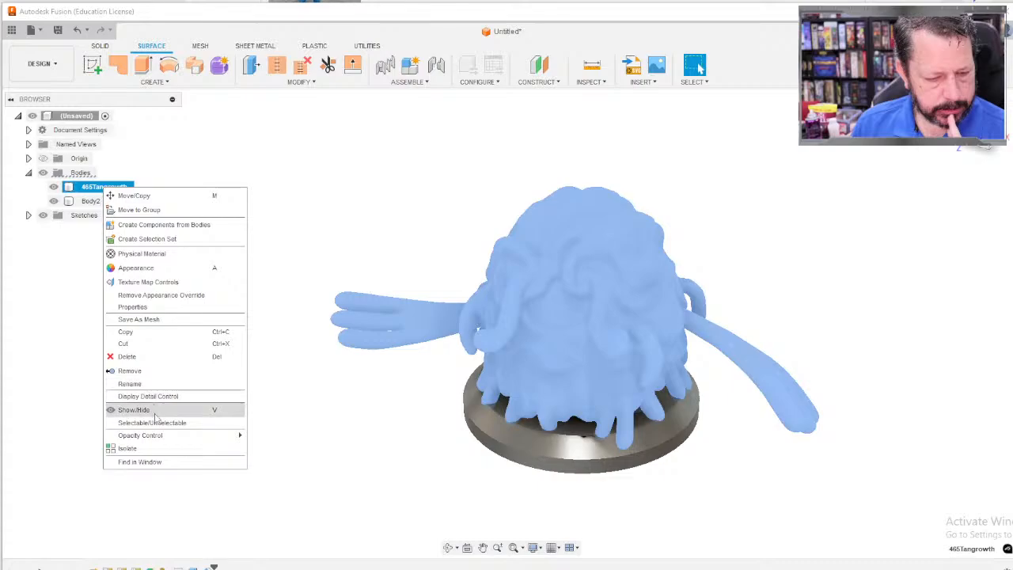
click(329, 189)
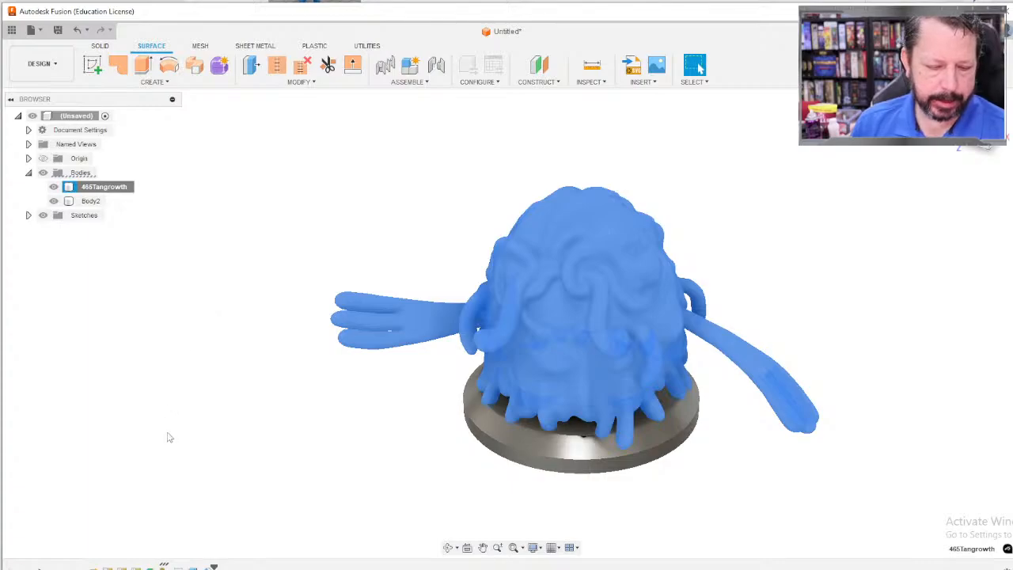
Roll the design history back to just after the imported mesh feature and select the Tangrowth mesh body.
shift+middle_drag(168, 438, 273, 504)
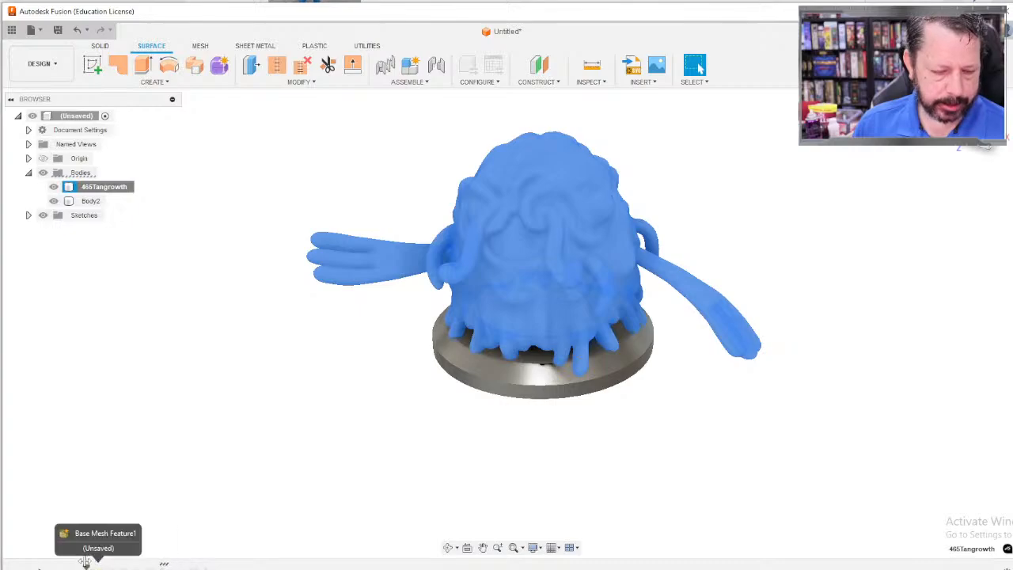
drag(85, 561, 87, 563)
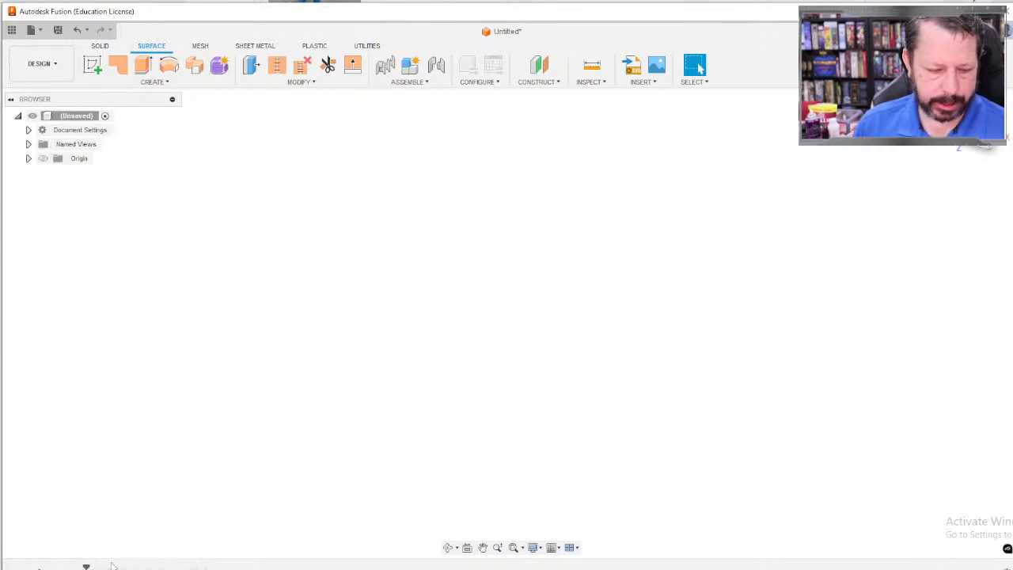
drag(86, 564, 104, 563)
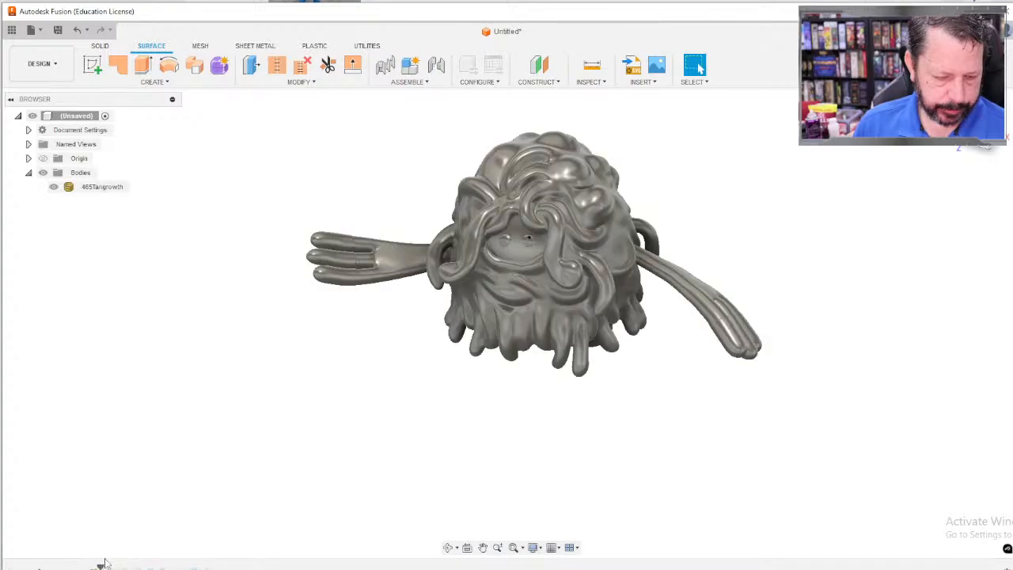
click(592, 314)
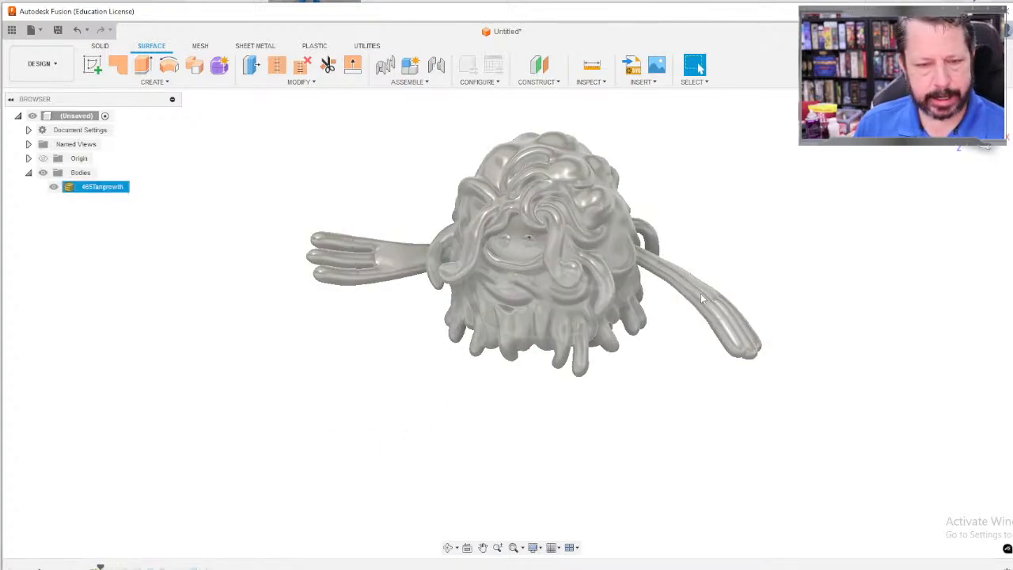
click(700, 293)
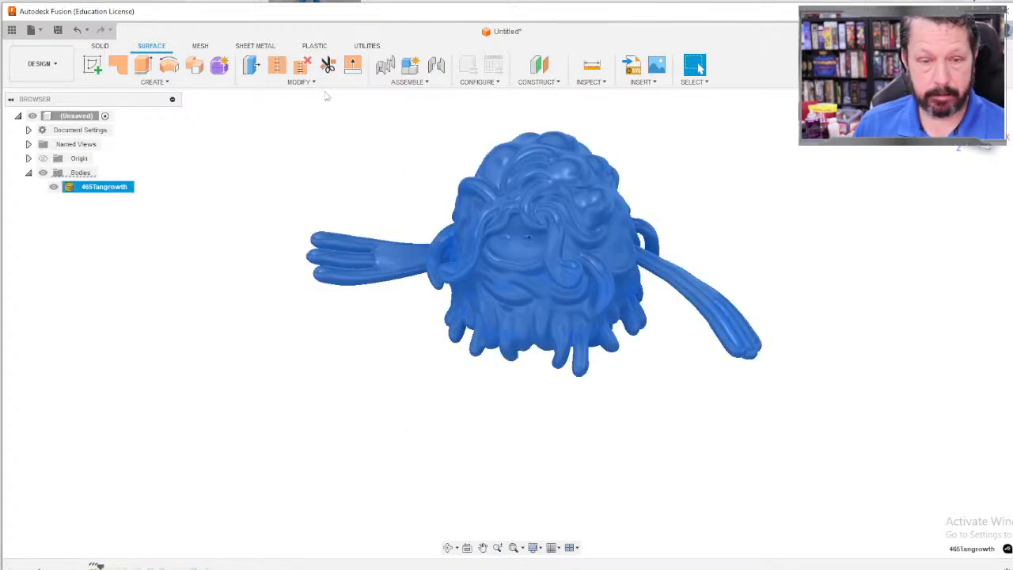
Try to move the mesh's outstretched arm about 1.14 mm along X with Move/Copy set to Faces, and switch the move type to Rotate.
click(201, 47)
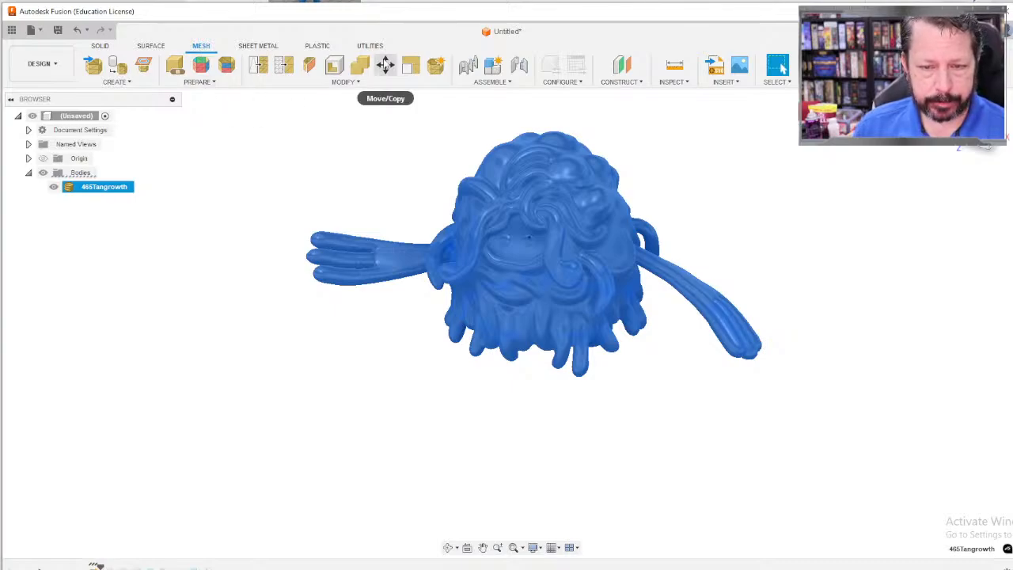
click(385, 65)
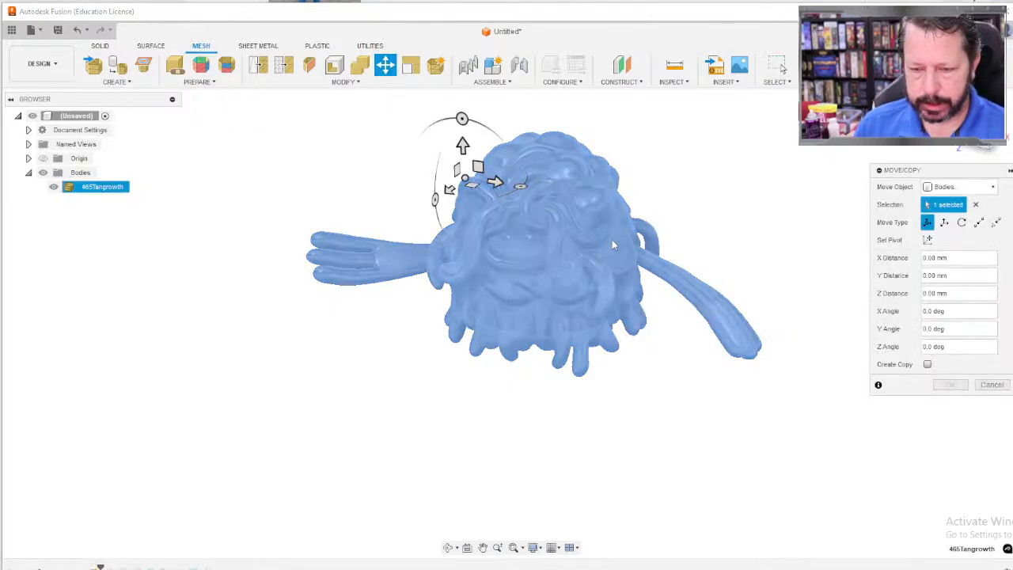
click(960, 187)
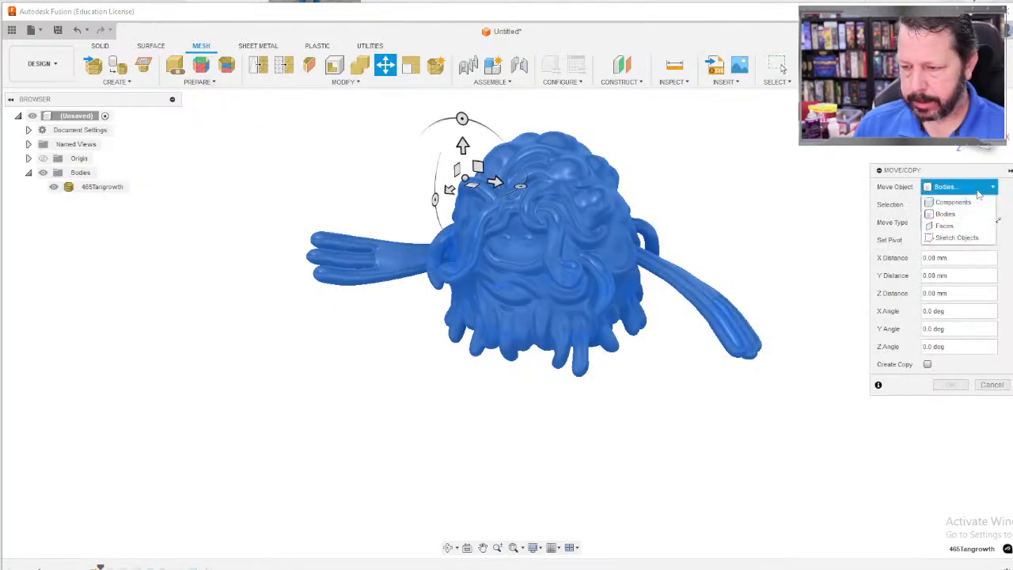
click(946, 226)
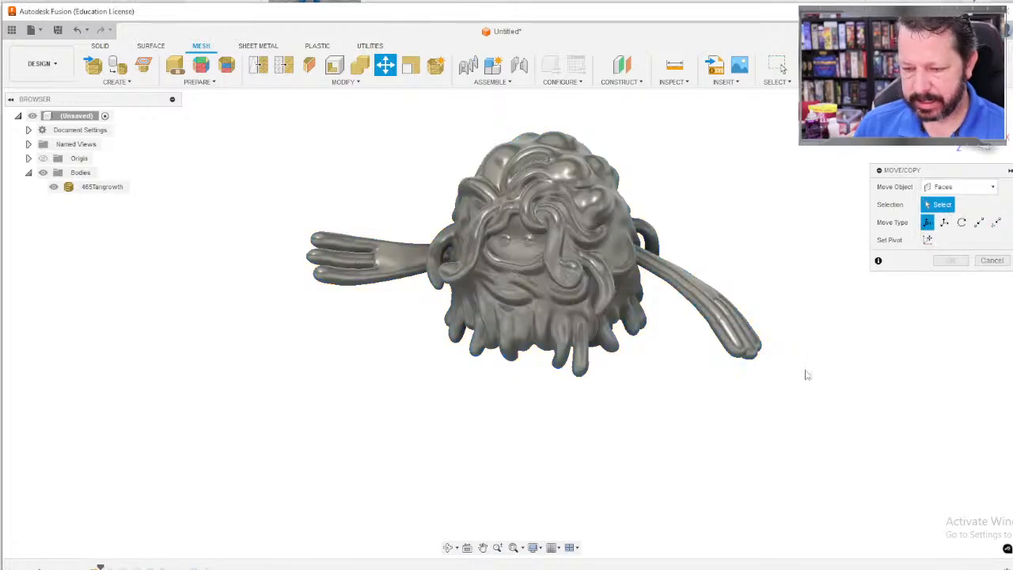
drag(818, 369, 663, 252)
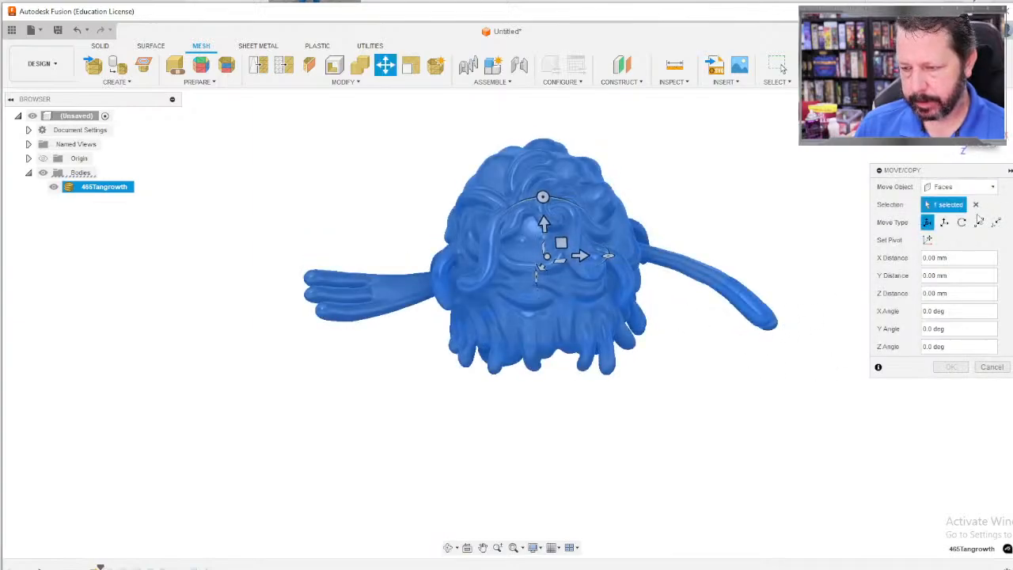
click(578, 277)
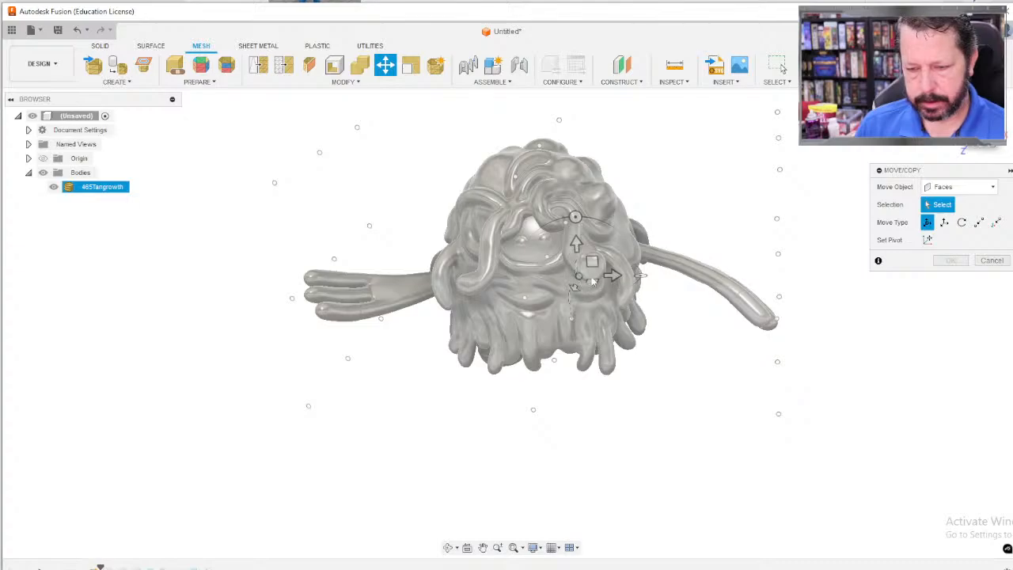
click(701, 273)
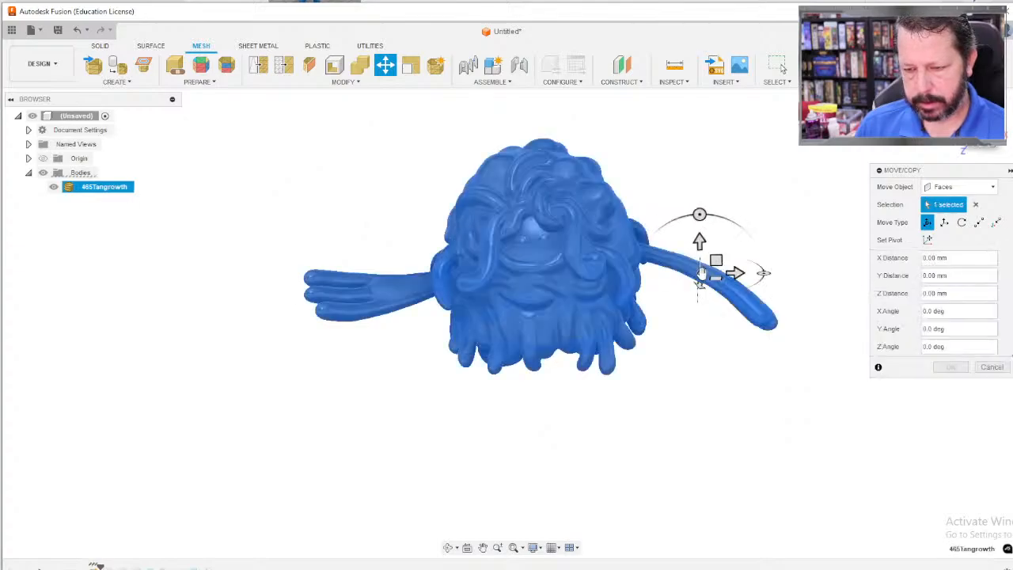
click(736, 272)
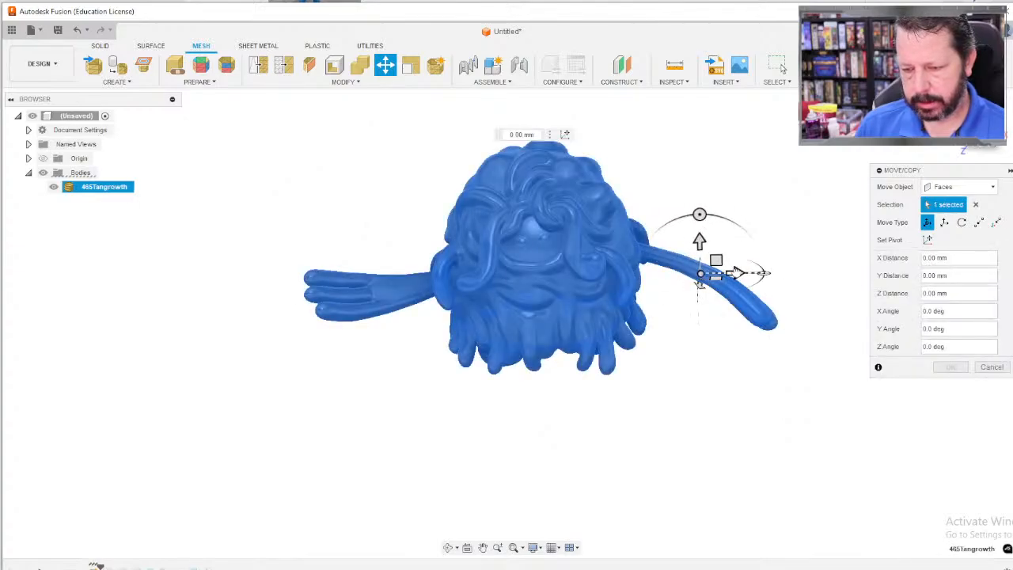
drag(736, 273, 746, 275)
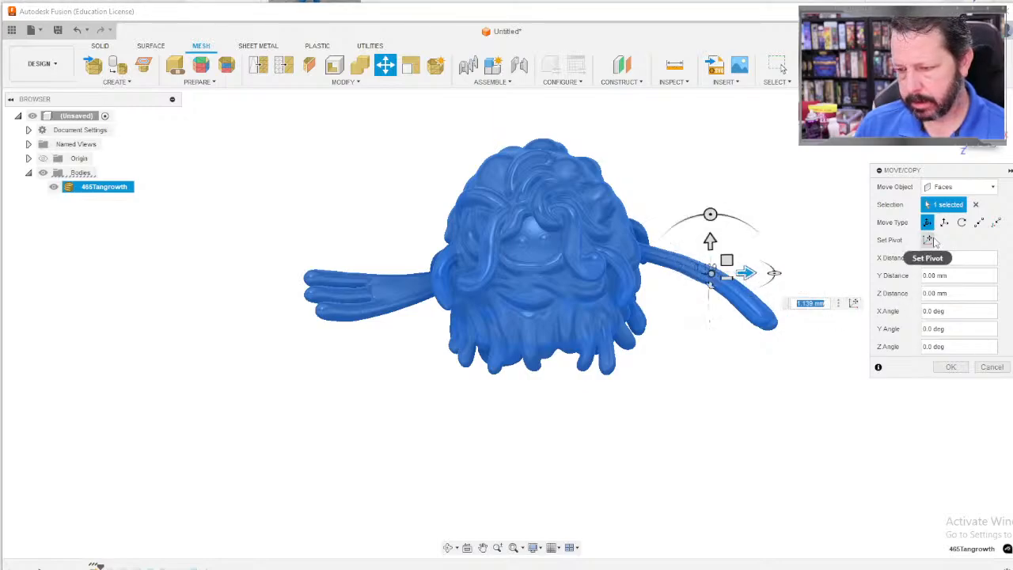
click(961, 223)
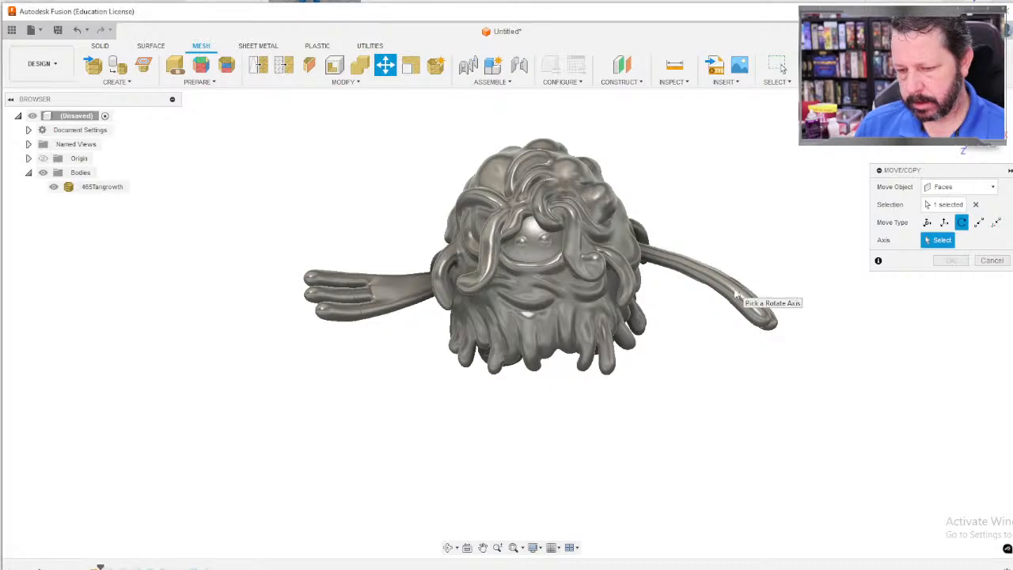
shift+middle_drag(532, 293, 598, 310)
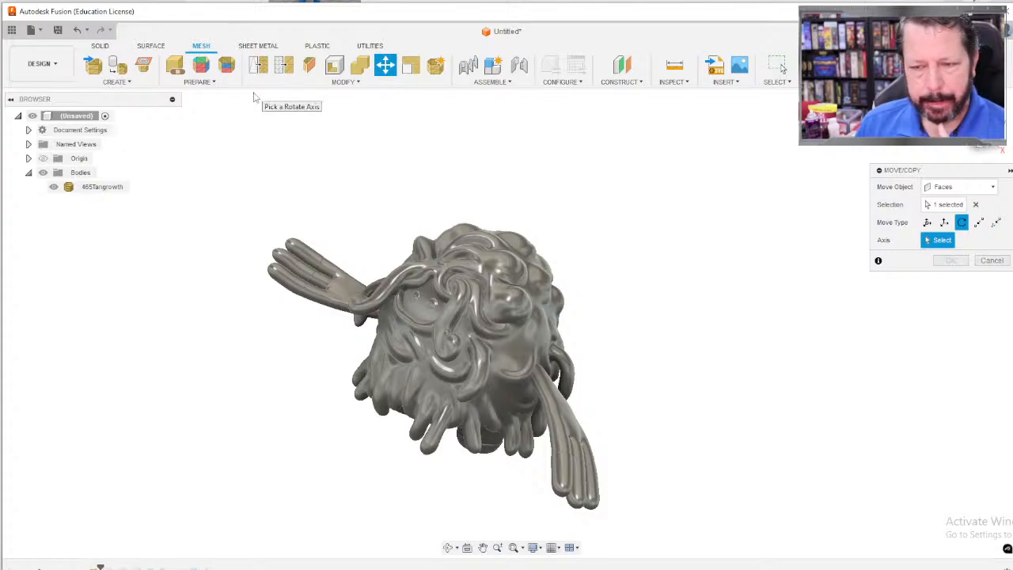
Open the Tangrowth mesh body for direct mesh editing.
click(313, 82)
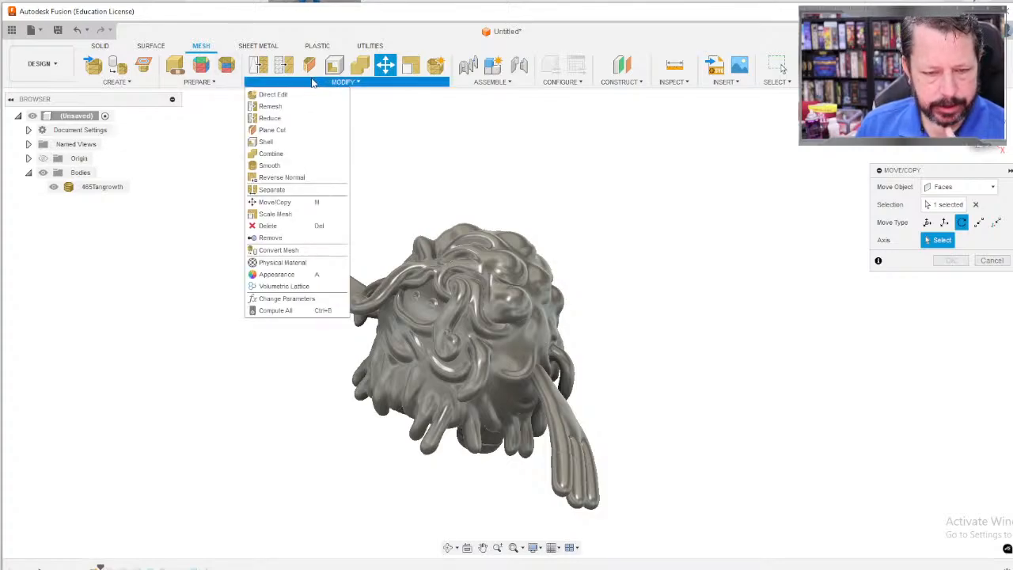
click(270, 95)
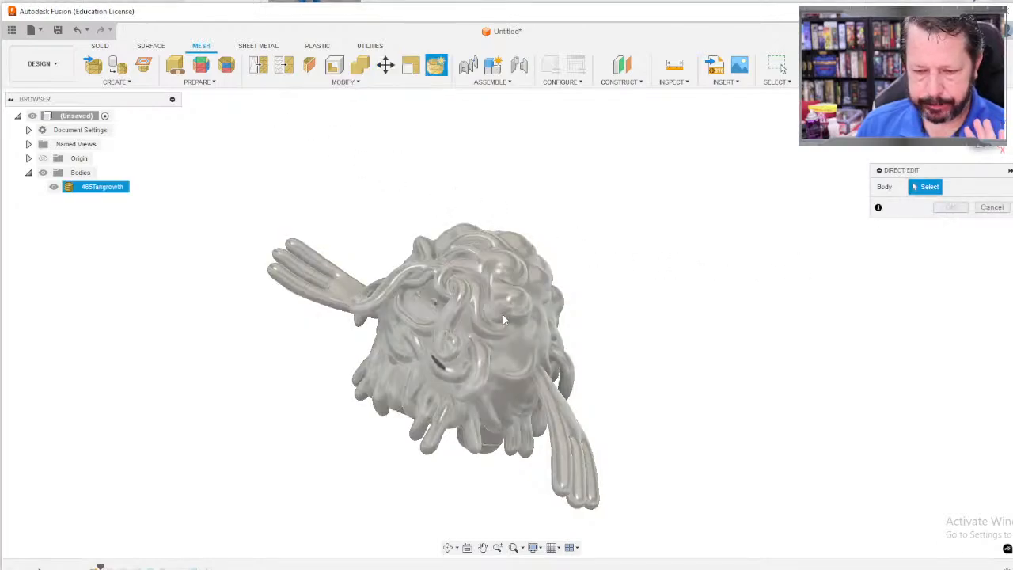
click(503, 314)
click(959, 209)
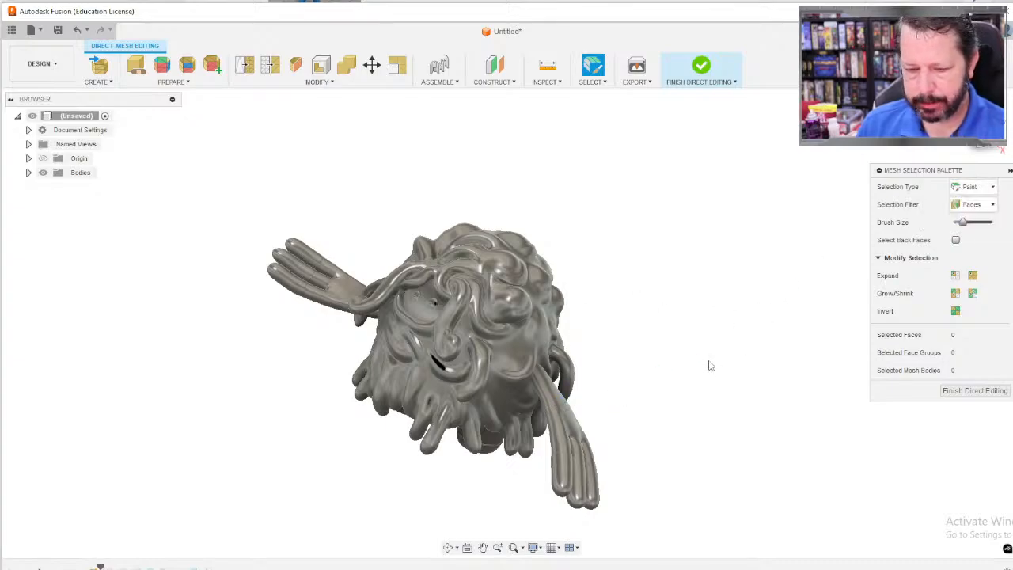
Paint-select the faces of Tangrowth's outstretched arm, try Move/Copy on the mesh body, and cancel the command.
mouse_move(700, 363)
shift+middle_down()
mouse_move(660, 377)
mouse_move(599, 357)
mouse_move(441, 390)
mouse_move(487, 420)
mouse_move(572, 380)
shift+middle_up()
mouse_move(220, 346)
mouse_down()
mouse_move(248, 356)
mouse_move(242, 379)
mouse_move(337, 364)
mouse_up()
mouse_move(333, 435)
shift+middle_down()
mouse_move(339, 265)
mouse_move(339, 395)
mouse_move(496, 410)
shift+middle_up()
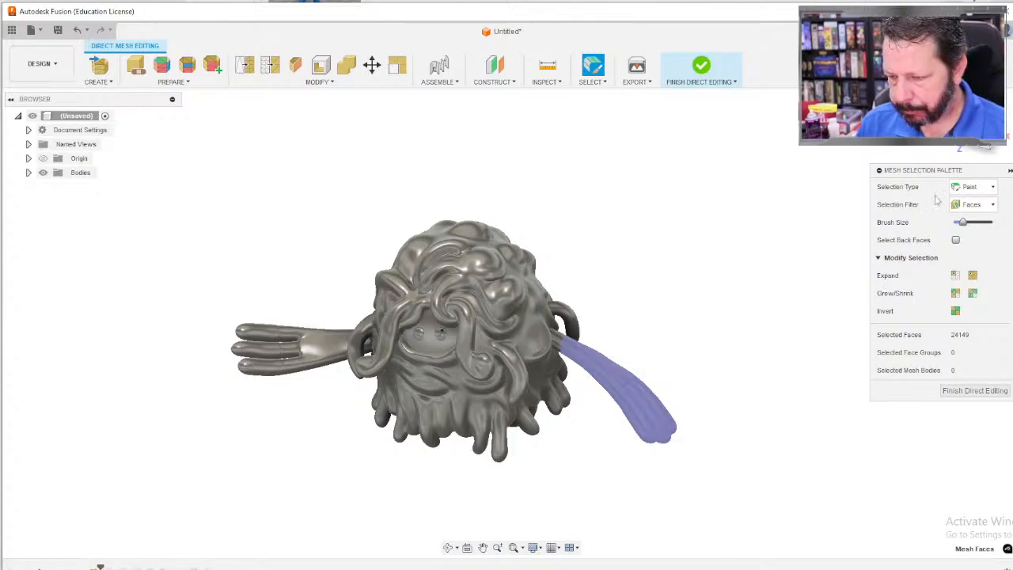
click(372, 65)
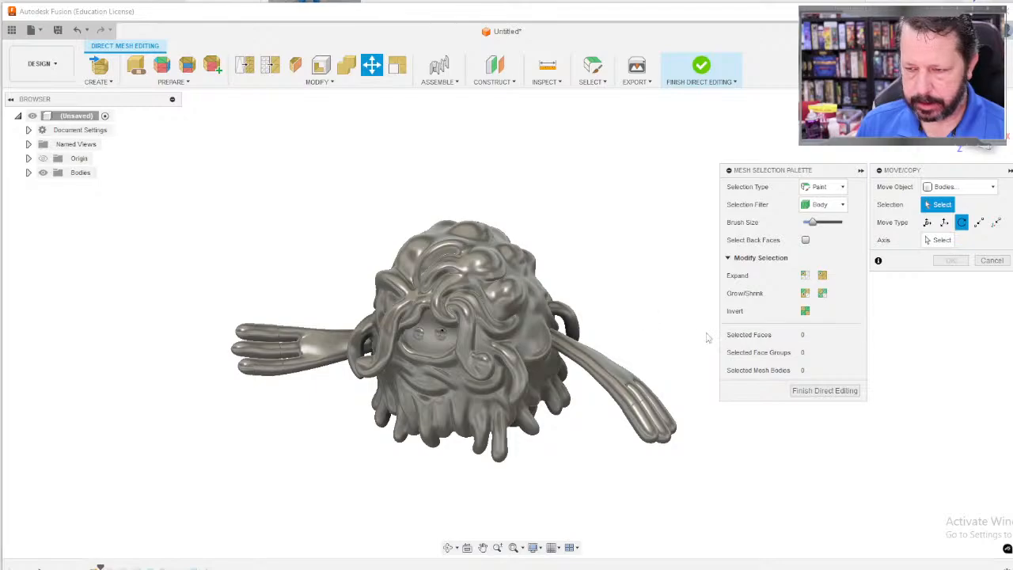
click(599, 360)
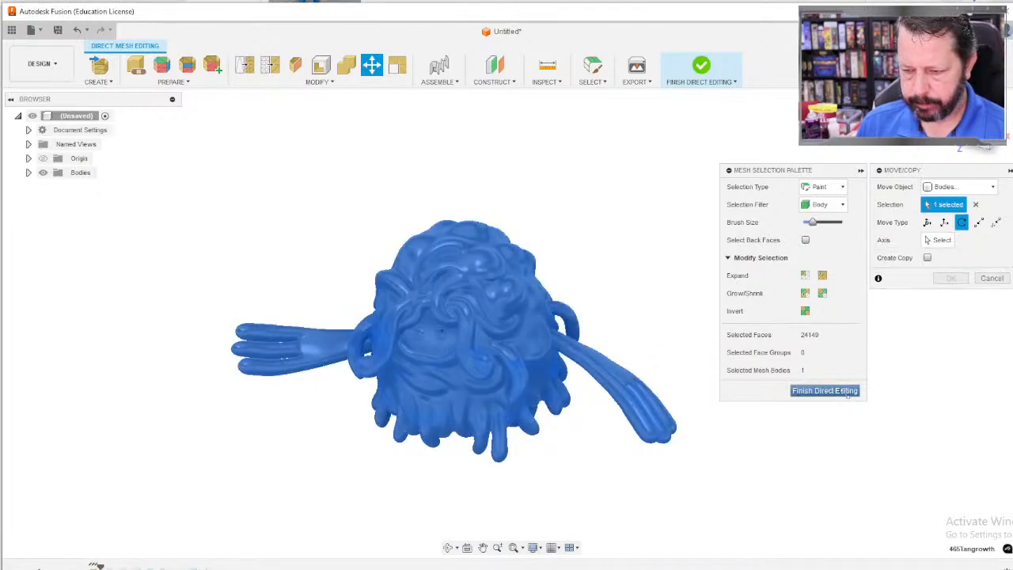
click(995, 277)
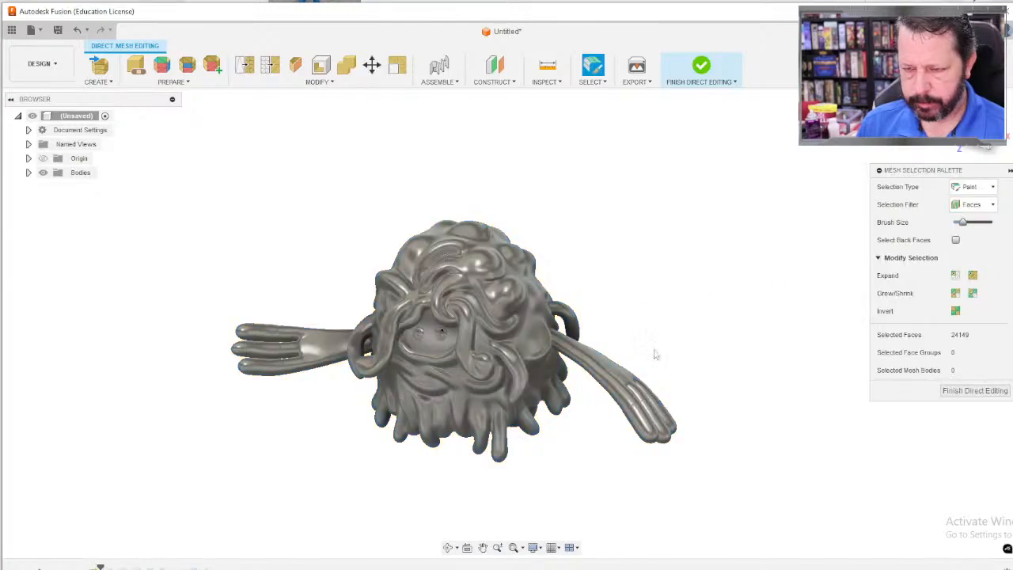
Paint-select the mesh faces of Tangrowth's outstretched arm again, from near the shoulder to the fingertips.
mouse_move(625, 380)
mouse_down()
mouse_move(671, 440)
mouse_move(633, 404)
mouse_move(678, 442)
mouse_up()
mouse_move(705, 403)
shift+middle_down()
mouse_move(719, 303)
mouse_move(598, 278)
shift+middle_up()
drag(601, 309, 606, 316)
shift+middle_drag(754, 300, 751, 406)
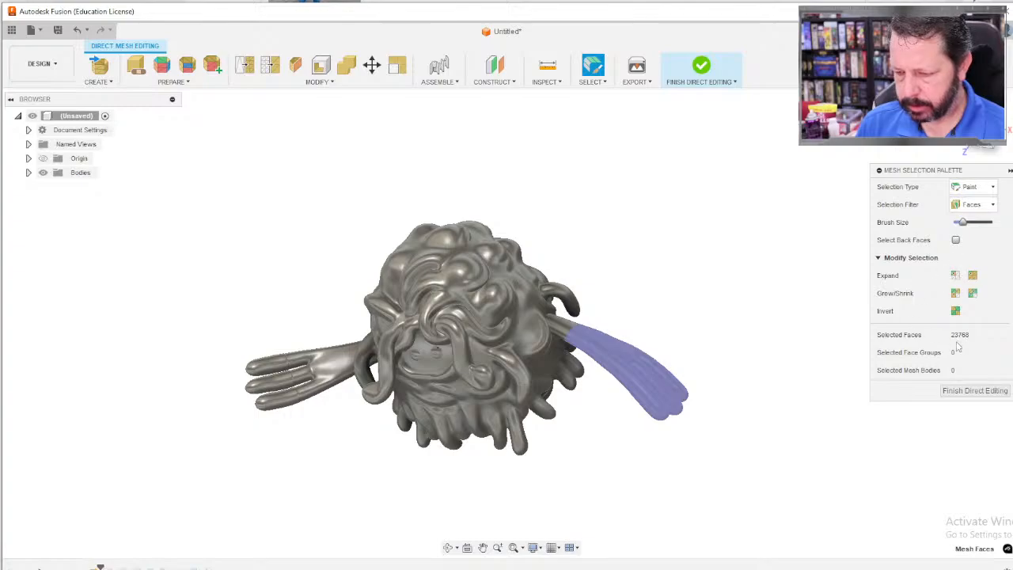
Finish direct mesh editing and reopen it on the Tangrowth mesh body.
click(968, 391)
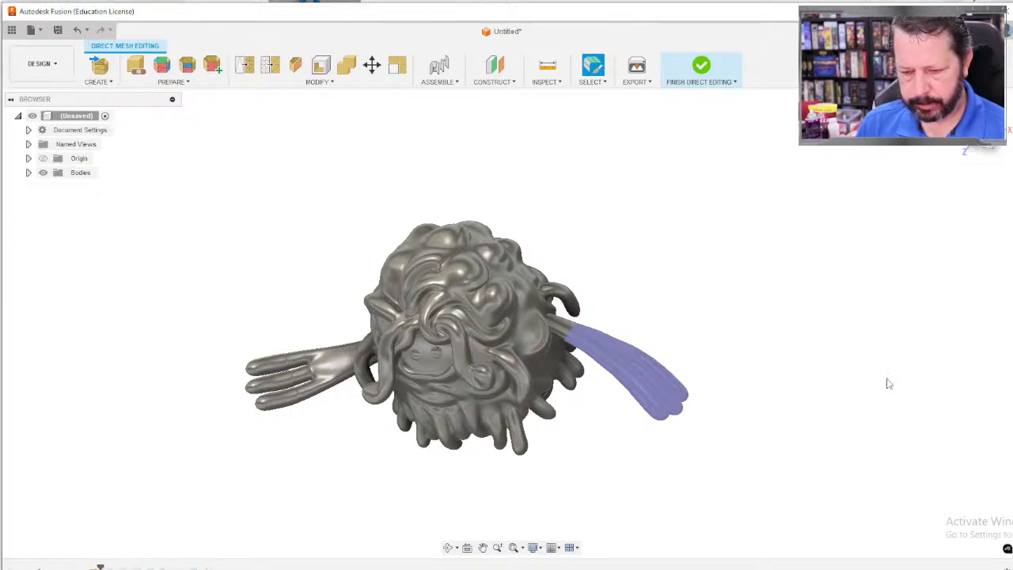
click(629, 369)
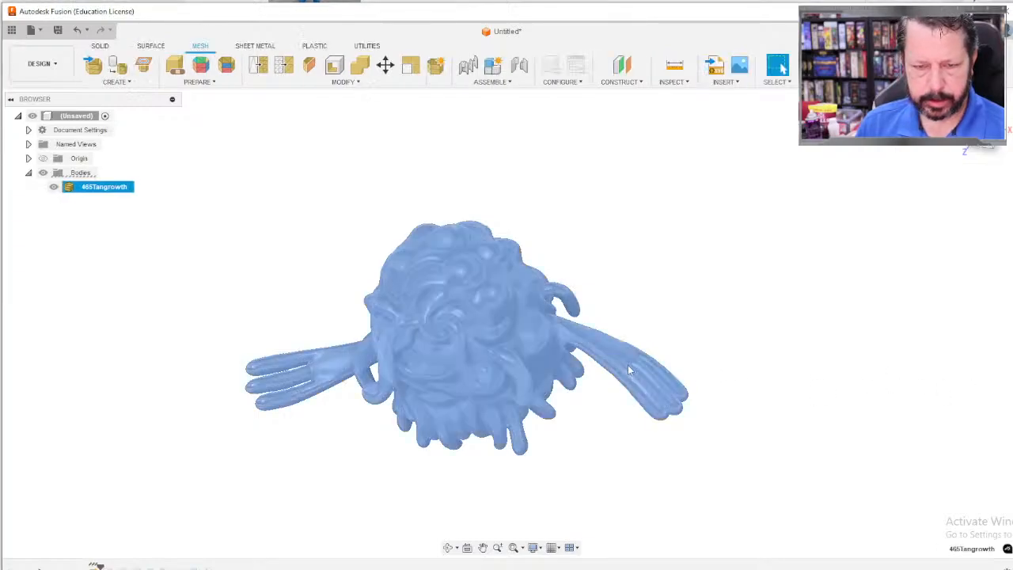
click(340, 82)
shift+middle_drag(716, 317, 628, 342)
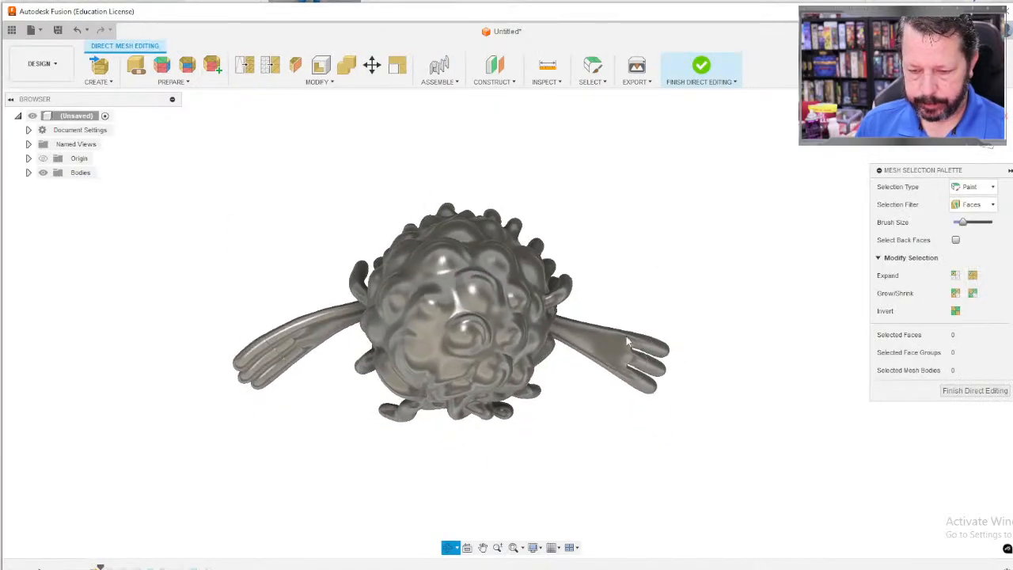
Paint-select the mesh faces of Tangrowth's outstretched arm, from near the shoulder to the fingertips, from both sides.
click(586, 340)
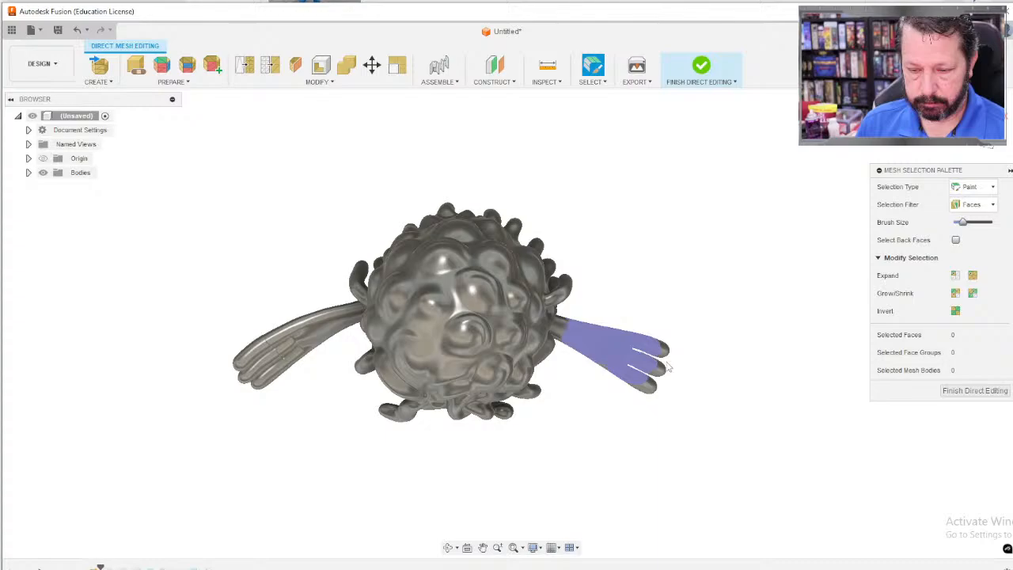
click(604, 363)
shift+middle_drag(611, 352, 631, 305)
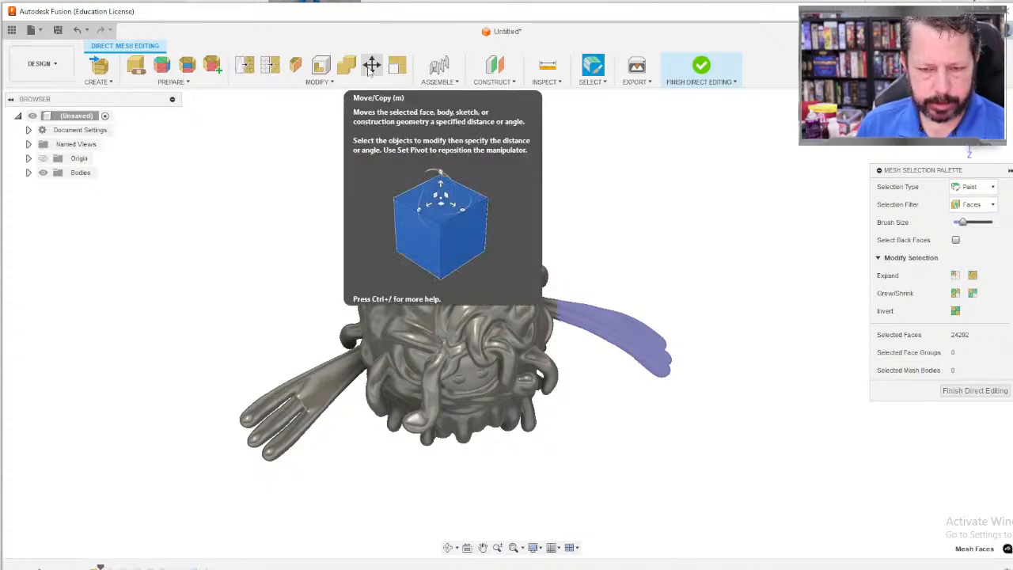
Try Move/Copy on the arm with the move object Bodies, switching the mesh selection filter to Face Groups and back to Faces.
click(371, 66)
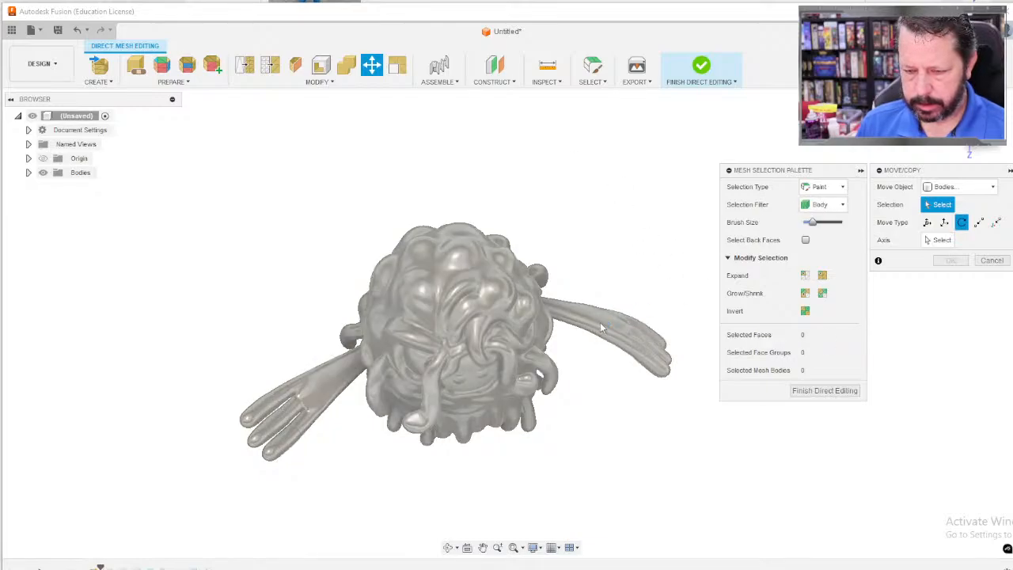
click(838, 204)
click(807, 229)
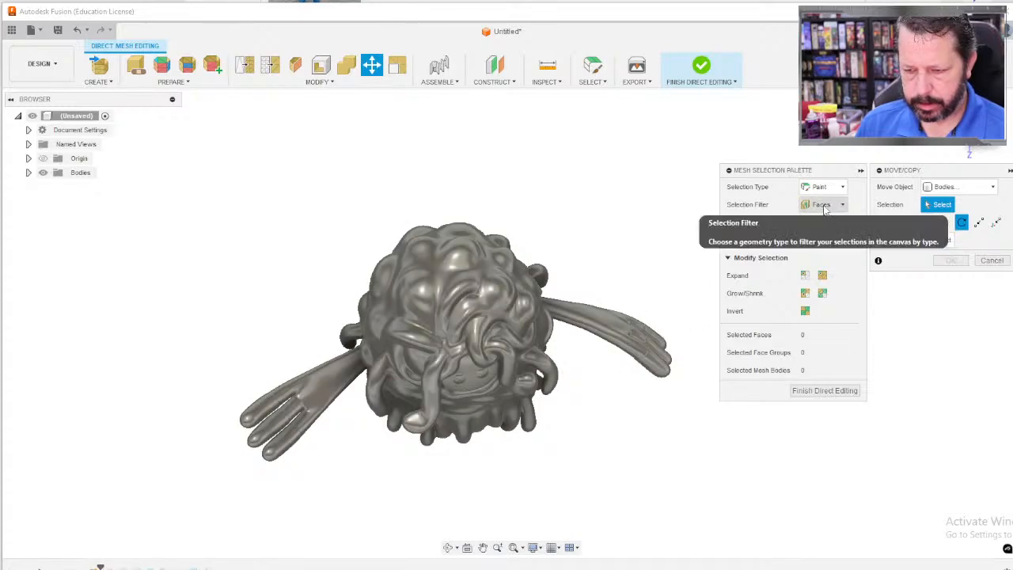
click(825, 205)
click(821, 229)
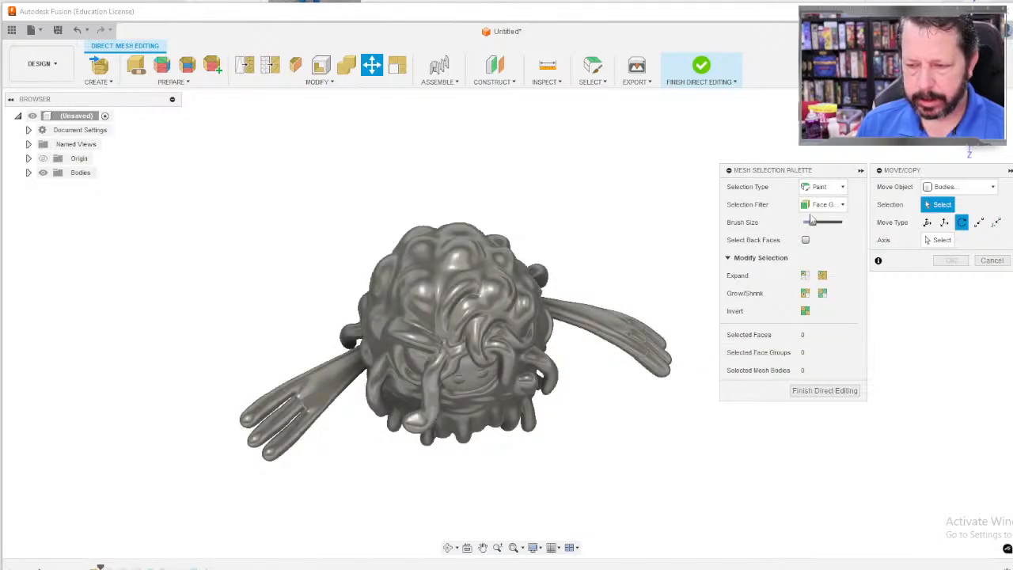
click(824, 205)
click(819, 218)
click(609, 326)
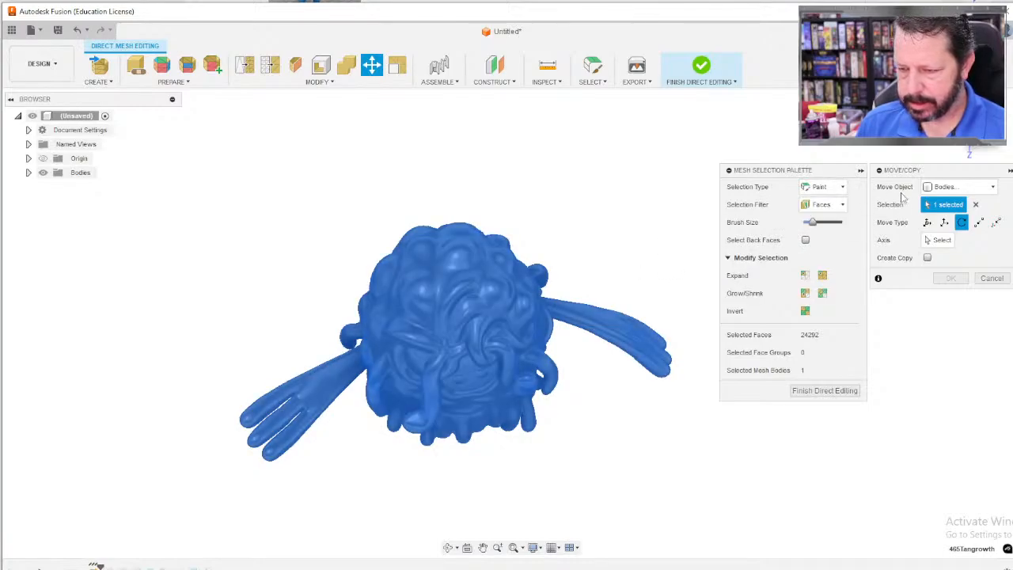
Set the Move/Copy object to Faces and try picking the outstretched arm.
click(945, 187)
click(938, 221)
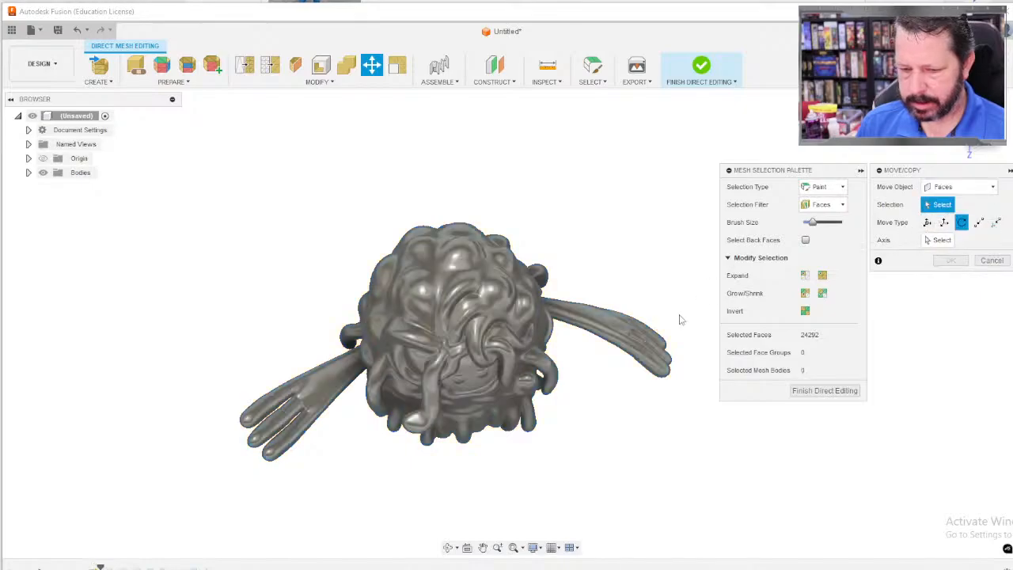
click(630, 337)
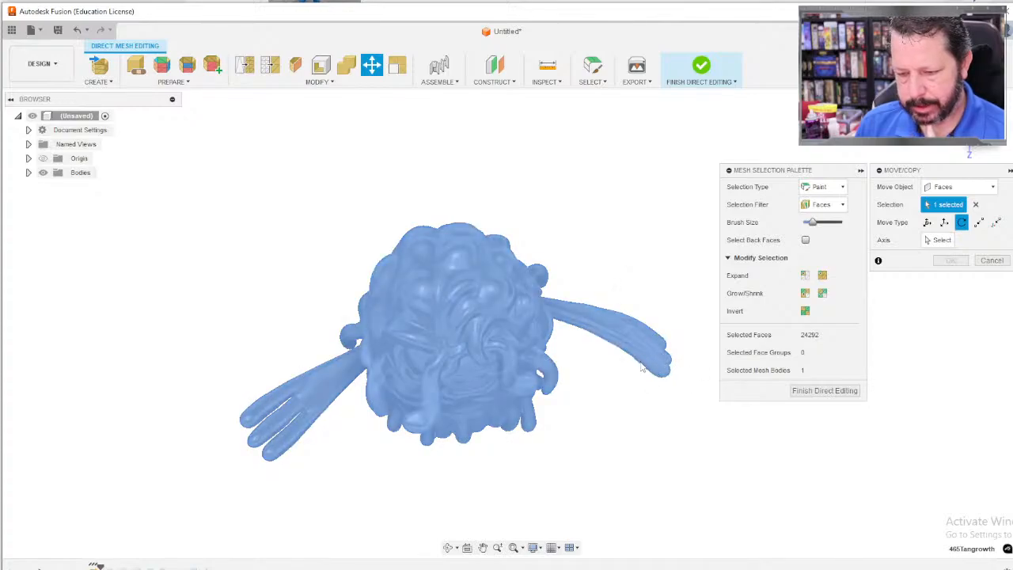
Try window-selecting the outstretched hand for Move/Copy with the mesh selection filter set to Face Groups and the move object to Faces.
shift+middle_drag(642, 367, 602, 407)
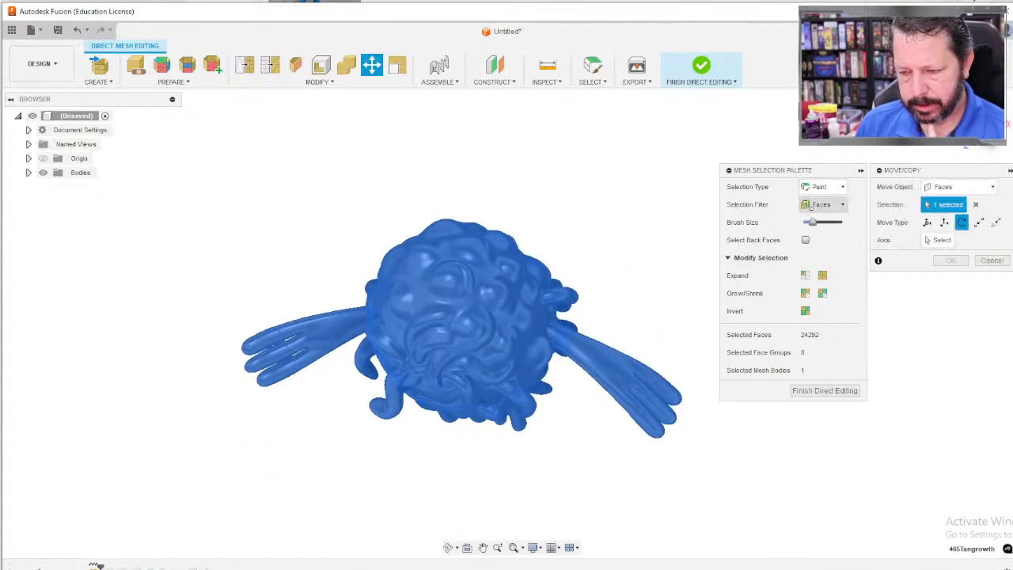
click(815, 205)
click(827, 225)
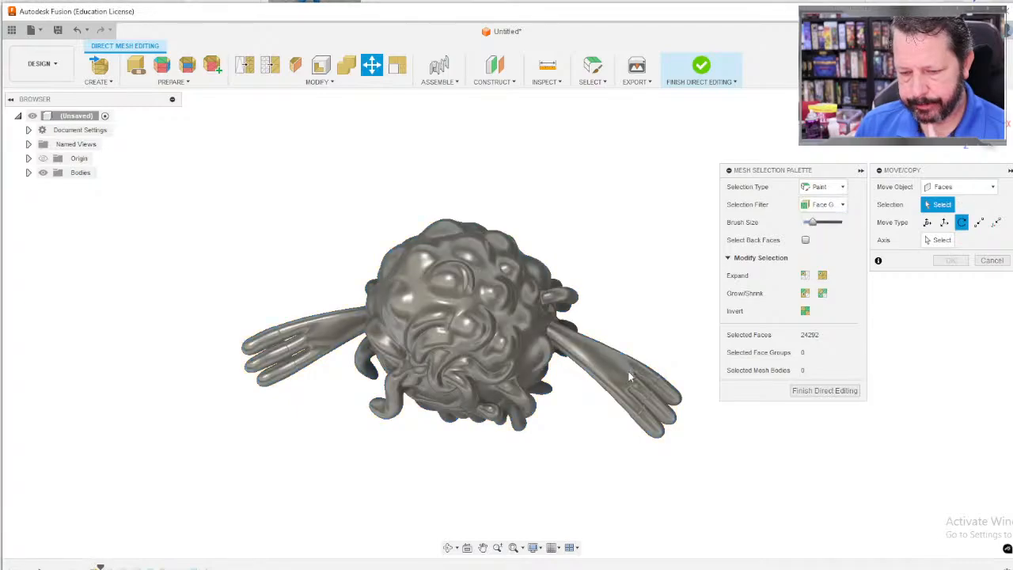
click(823, 187)
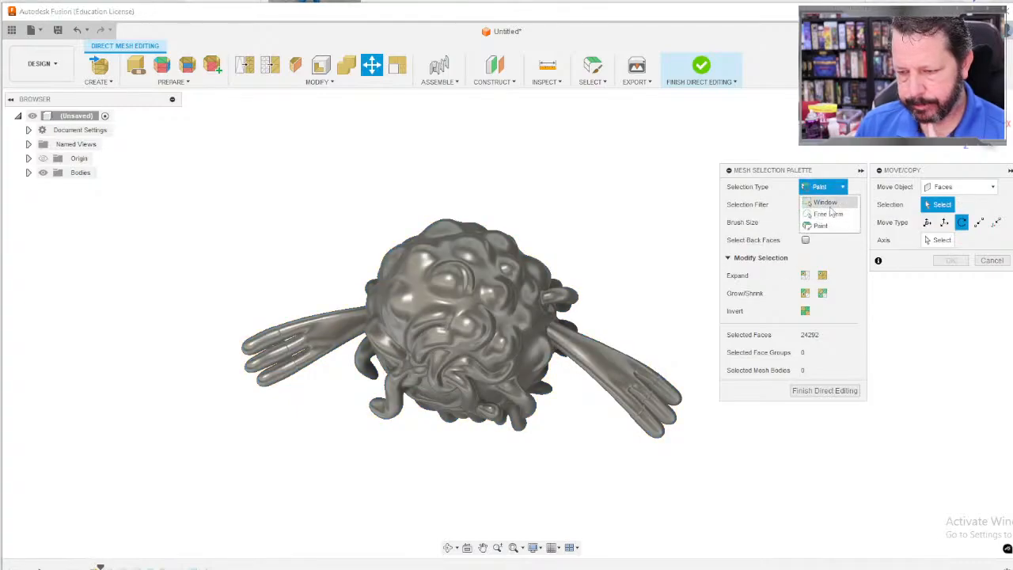
click(825, 203)
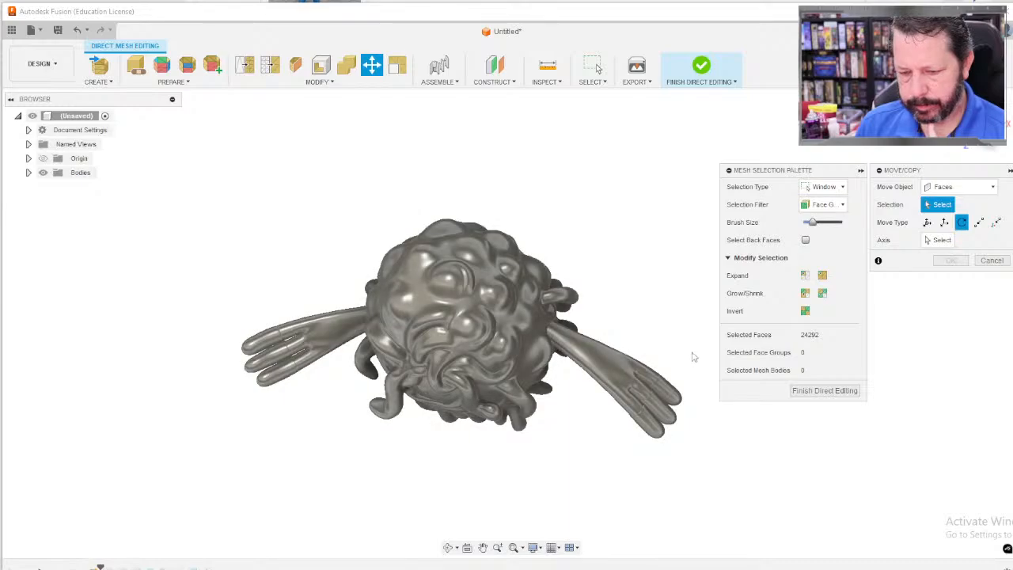
drag(691, 353, 604, 445)
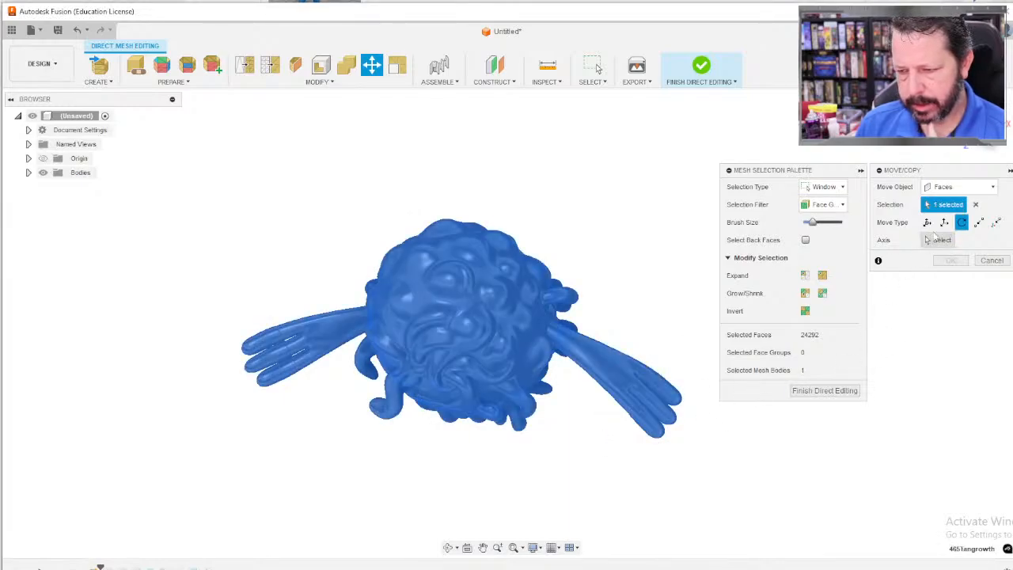
click(948, 190)
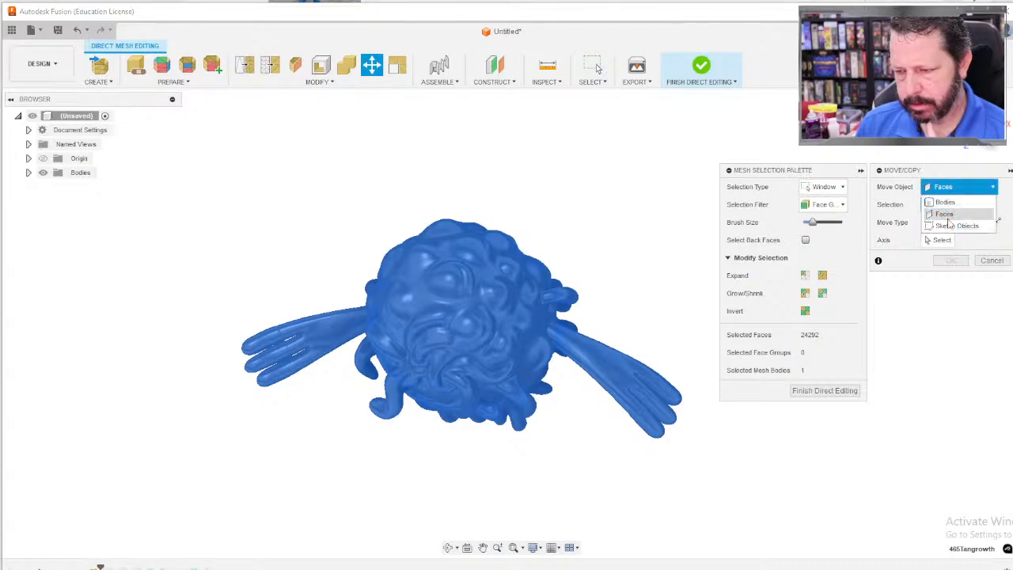
click(947, 216)
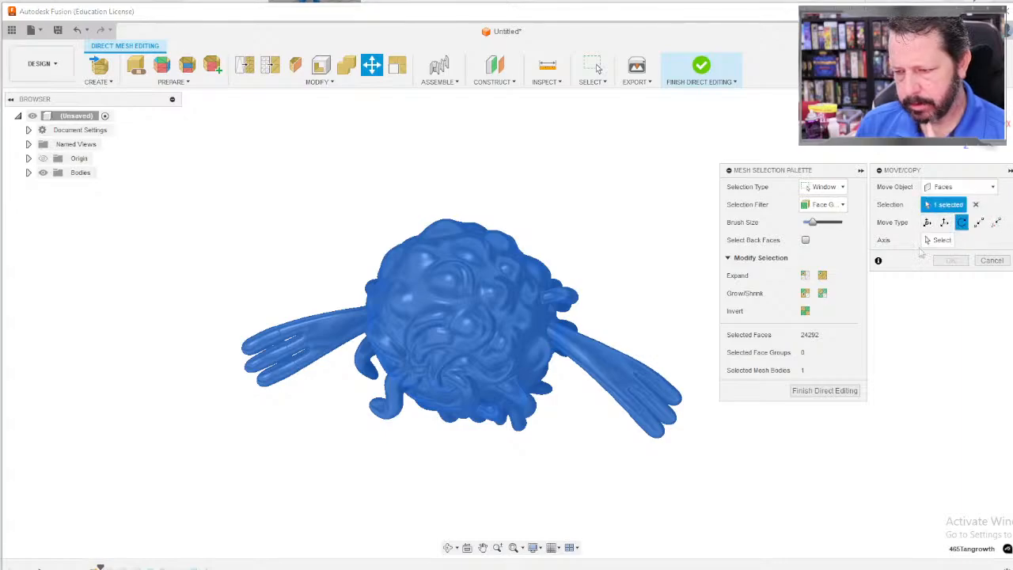
click(637, 456)
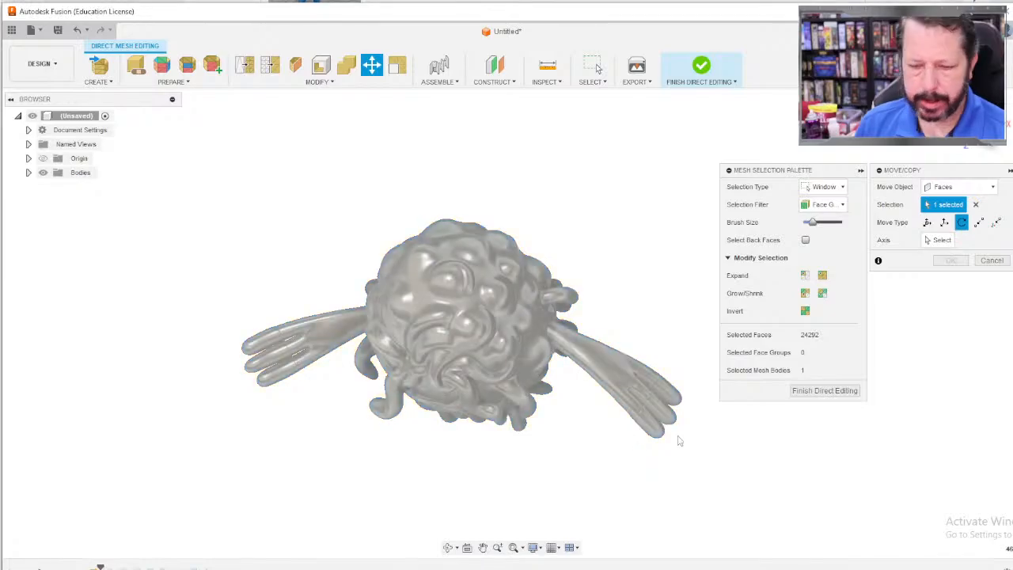
Restart Move/Copy on the mesh, cancel it, and finish direct mesh editing.
mouse_move(450, 387)
shift+middle_down()
mouse_move(442, 315)
mouse_move(450, 369)
shift+middle_up()
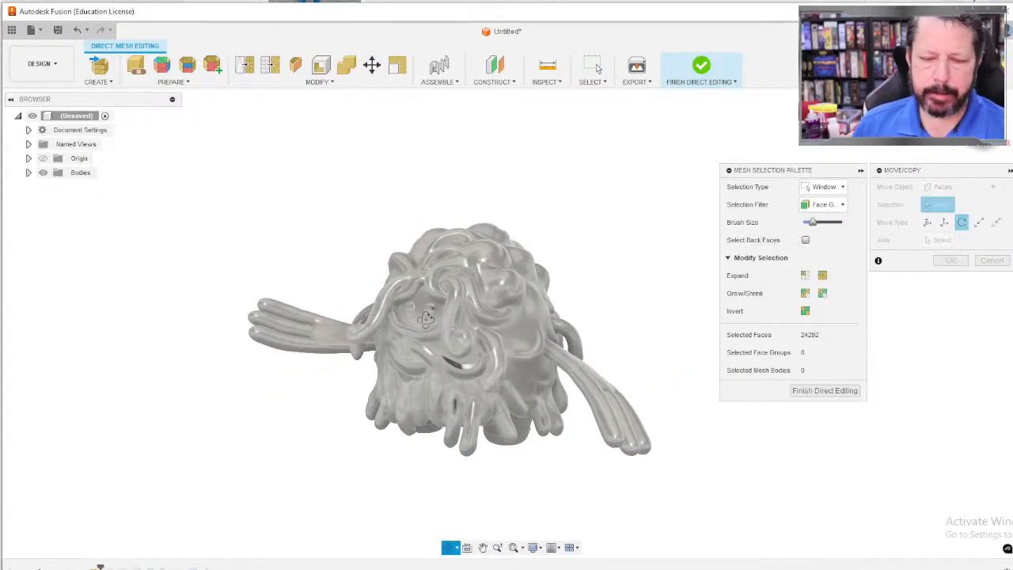
key(m)
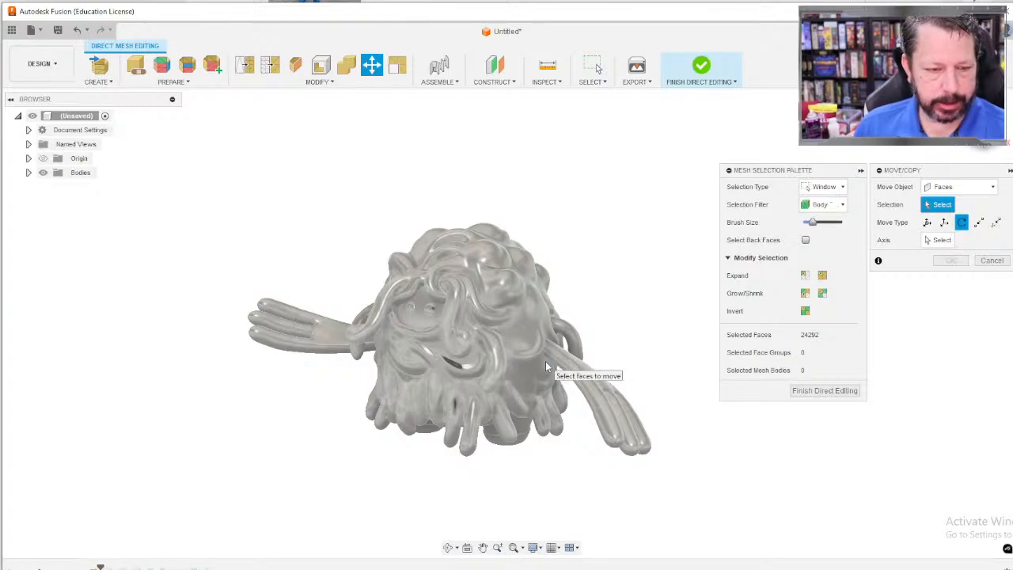
click(29, 172)
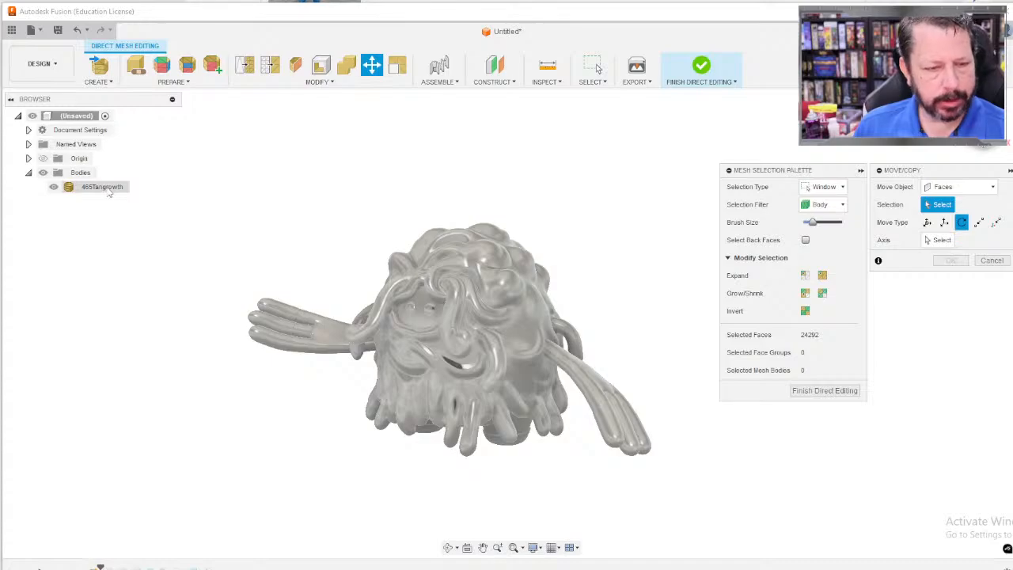
click(330, 85)
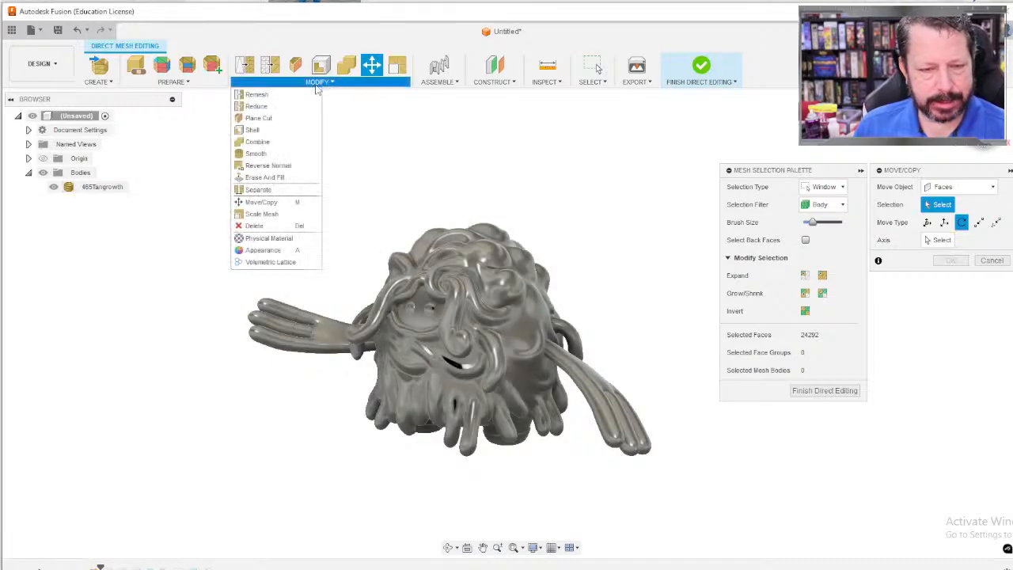
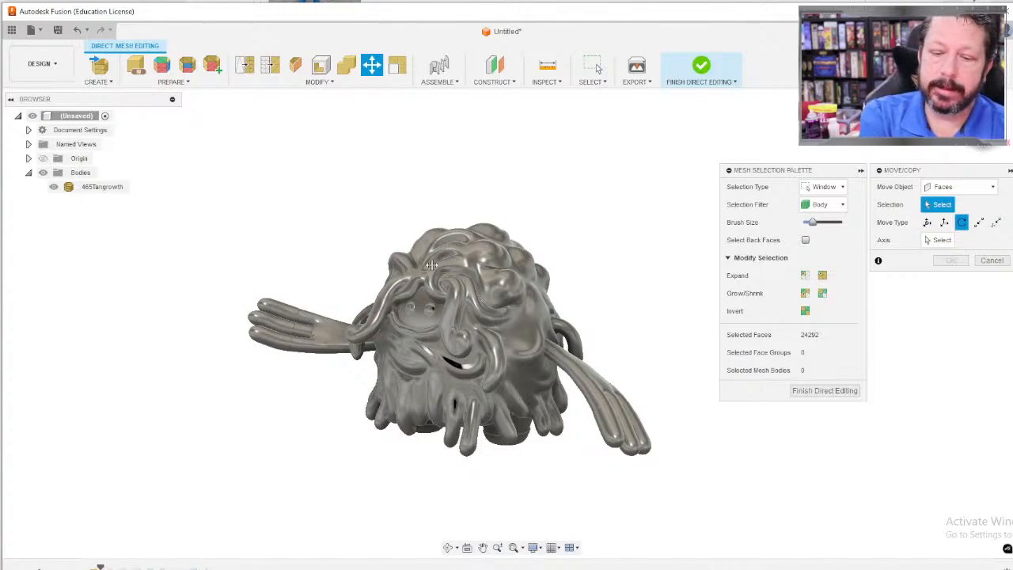
key(Escape)
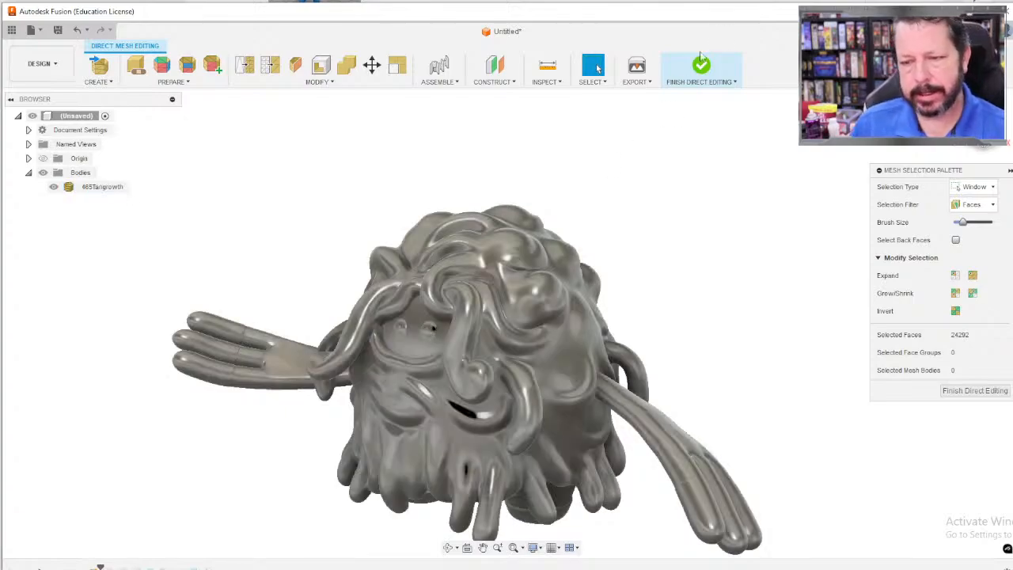
click(700, 67)
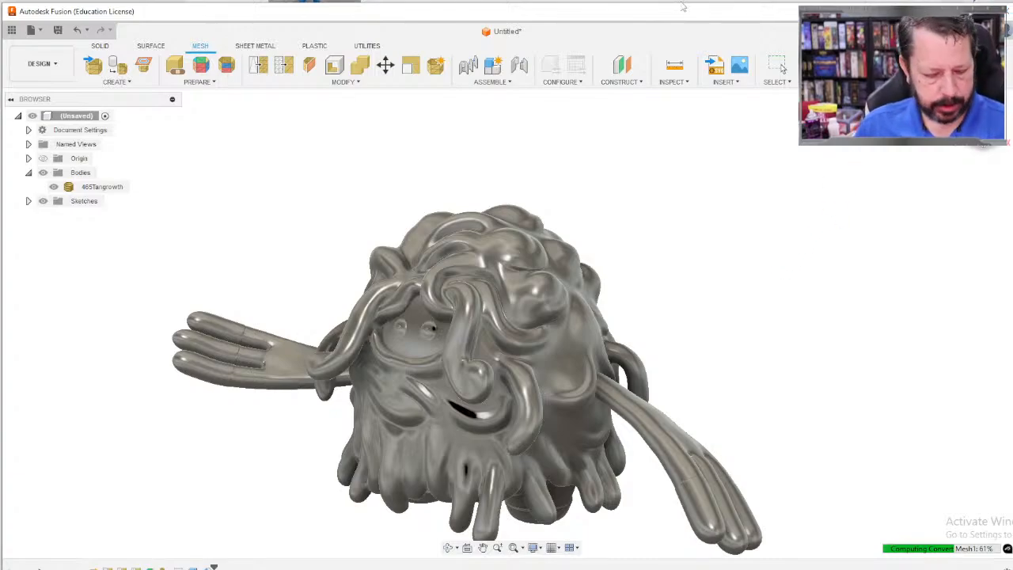
Switch to PrusaSlicer and import top_nozzle_box.3mf from the Desktop onto the print bed.
key(alt+Tab)
key(alt+Tab)
key(alt+Tab)
key(alt+Tab)
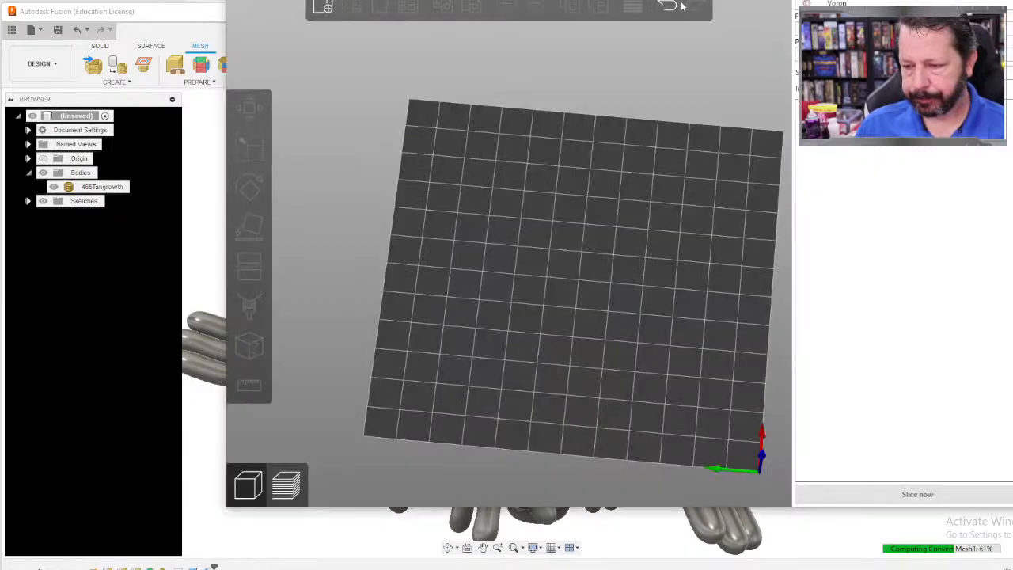
drag(577, 258, 552, 313)
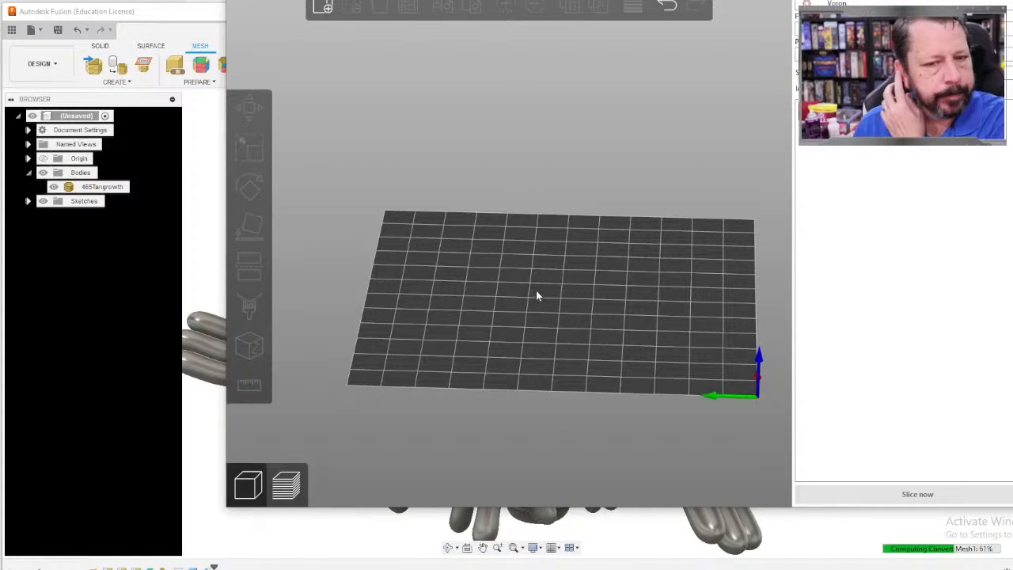
click(323, 7)
click(370, 39)
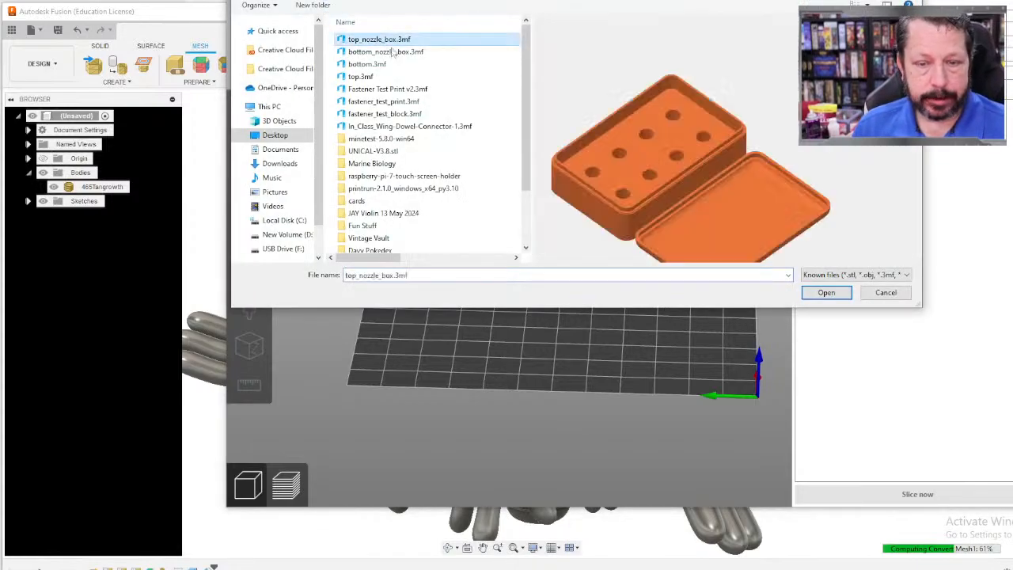
click(839, 291)
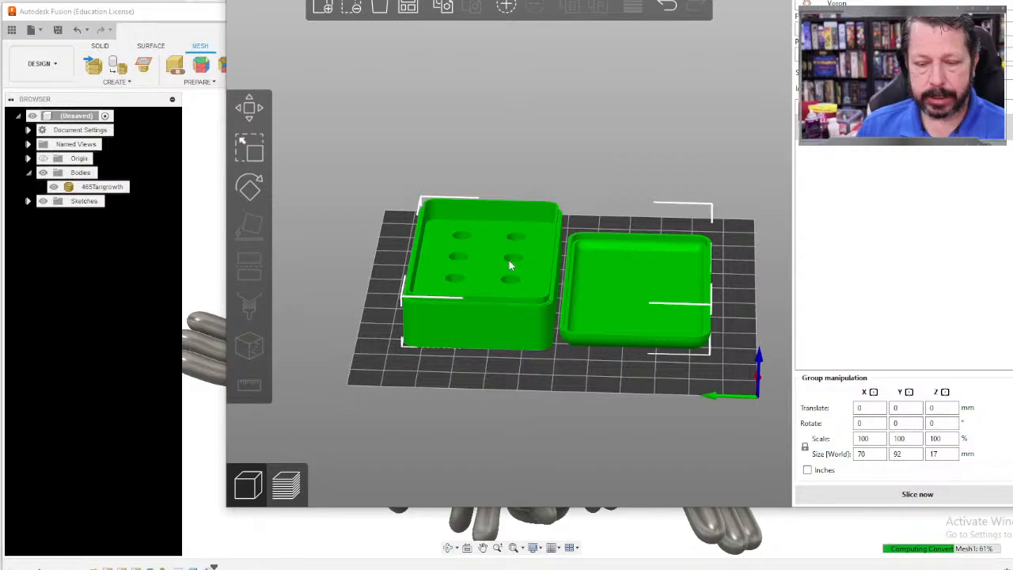
Add a cylinder modifier to the nozzle box base that has the round holes.
middle_drag(507, 360, 511, 389)
drag(511, 394, 536, 425)
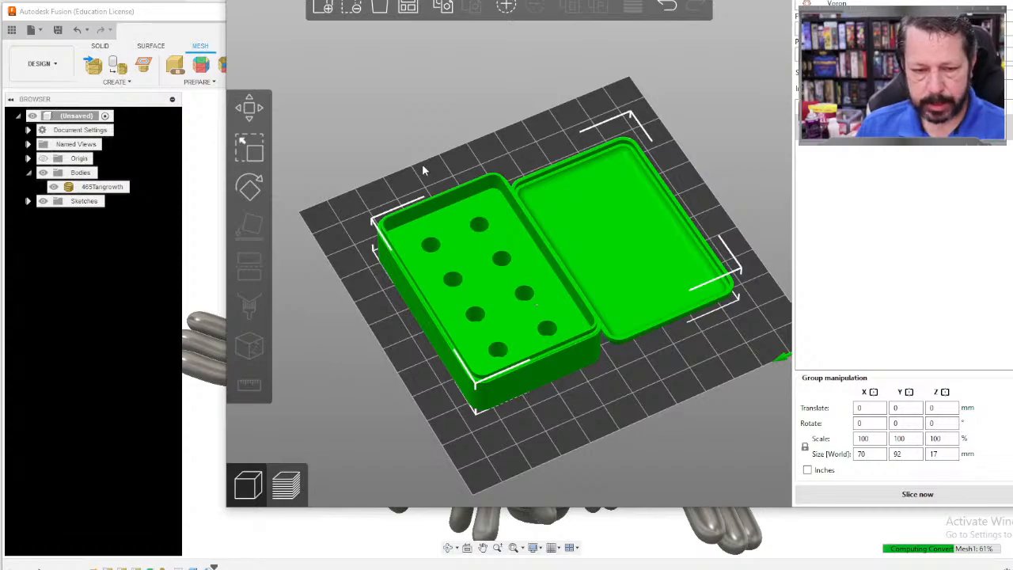
click(341, 230)
click(457, 250)
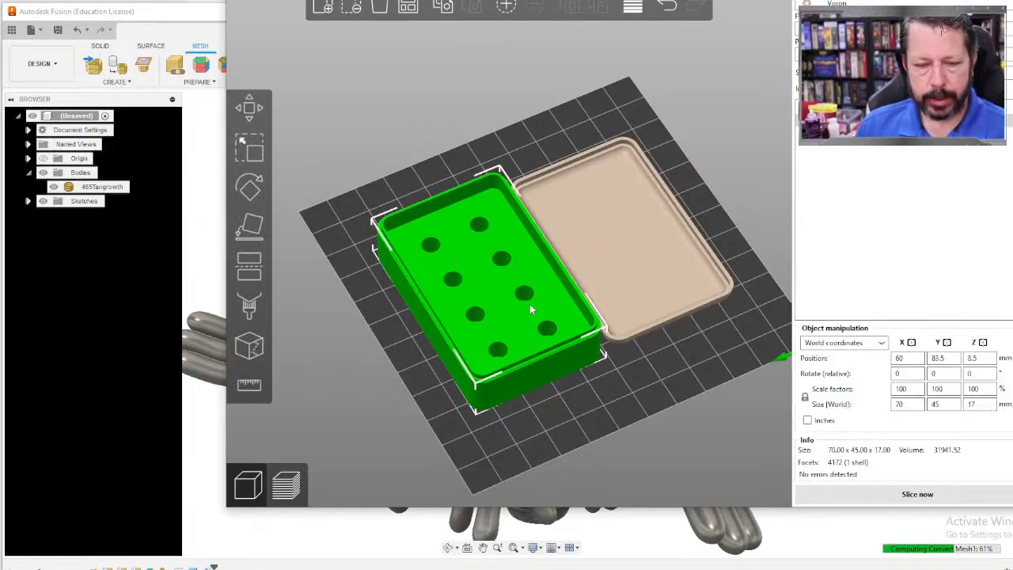
scroll(528, 305, up, 5)
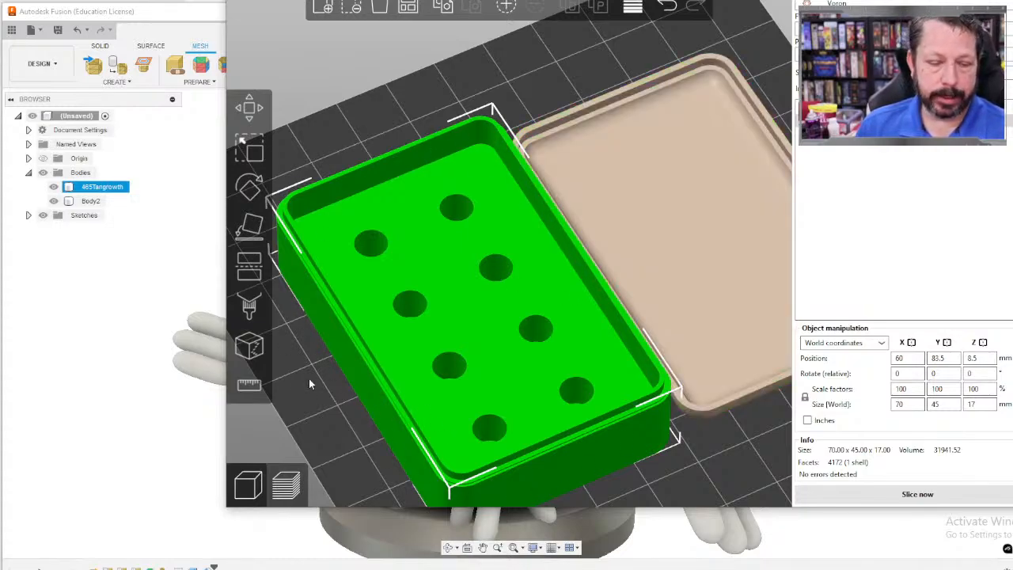
right_click(481, 305)
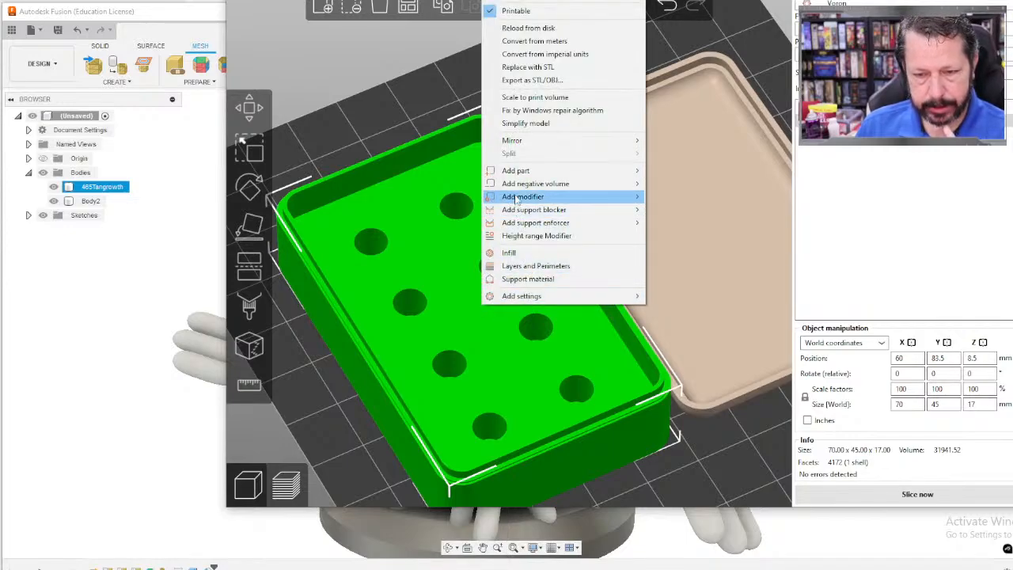
mouse_move(500, 201)
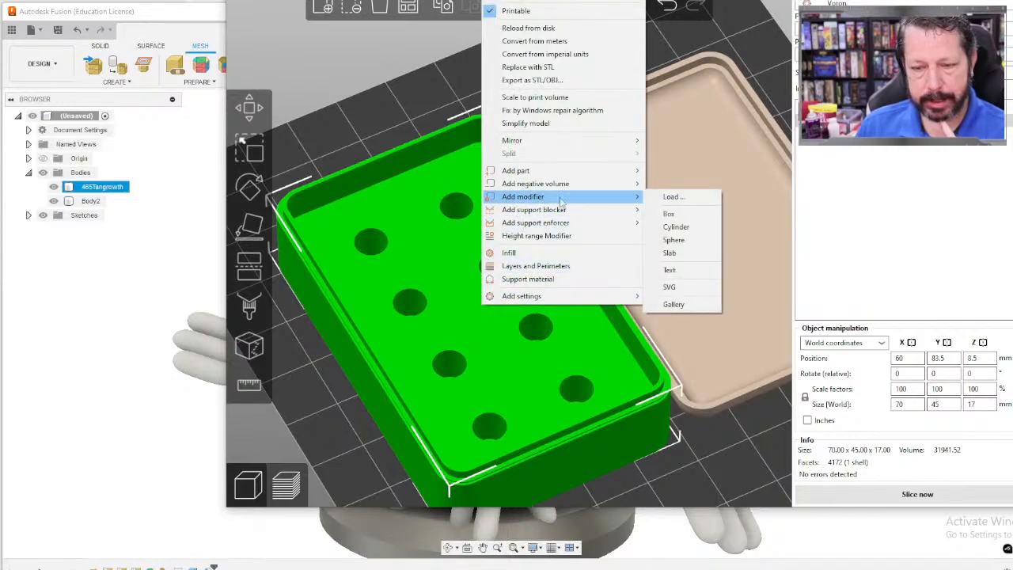
click(680, 228)
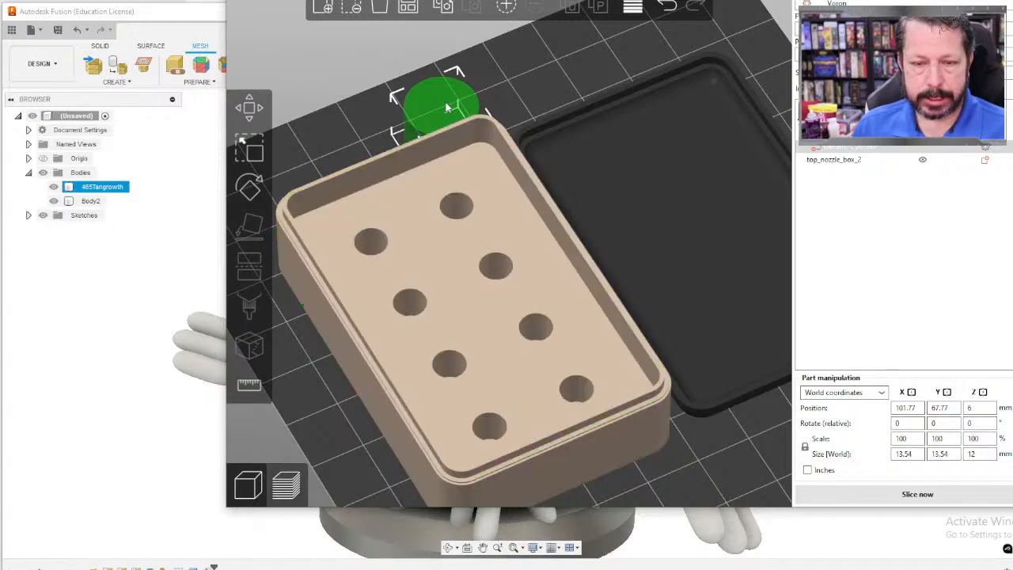
Move the cylinder modifier over the corner hole nearest the lid, at about X 81.18, Y 76.44 mm.
click(248, 108)
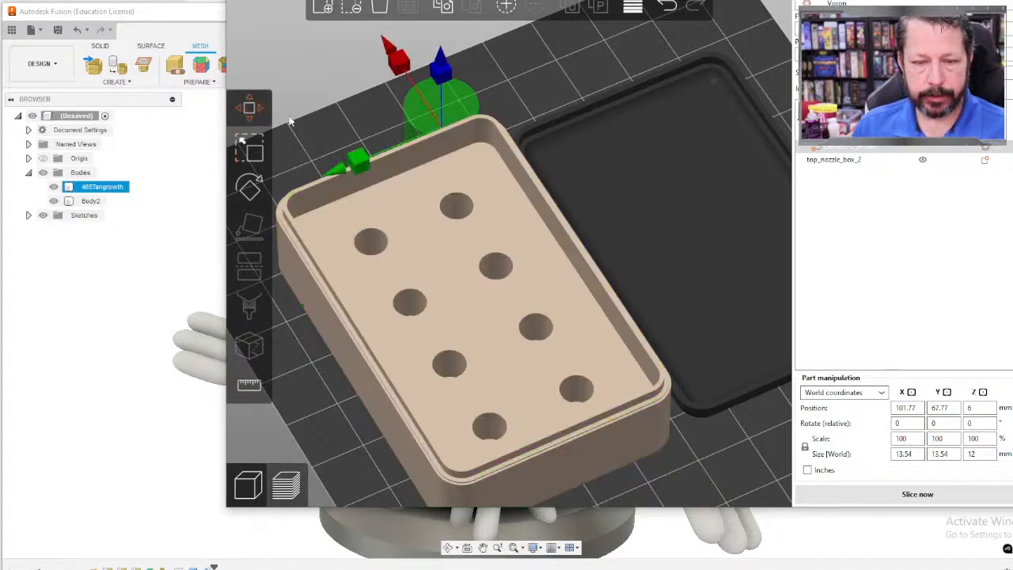
drag(421, 105, 447, 212)
middle_drag(516, 266, 513, 309)
click(512, 314)
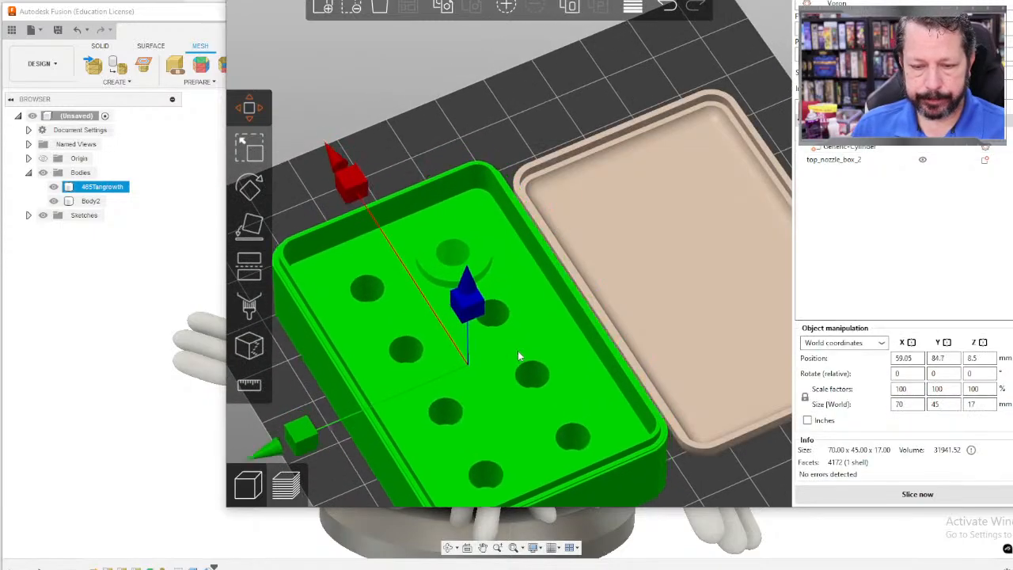
drag(524, 141, 489, 182)
click(492, 172)
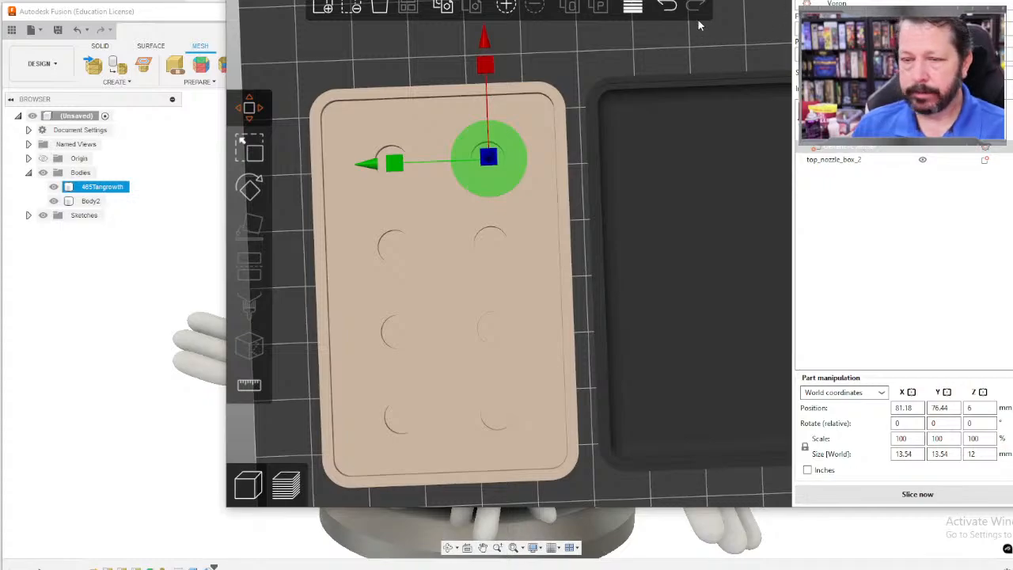
drag(815, 0, 616, 11)
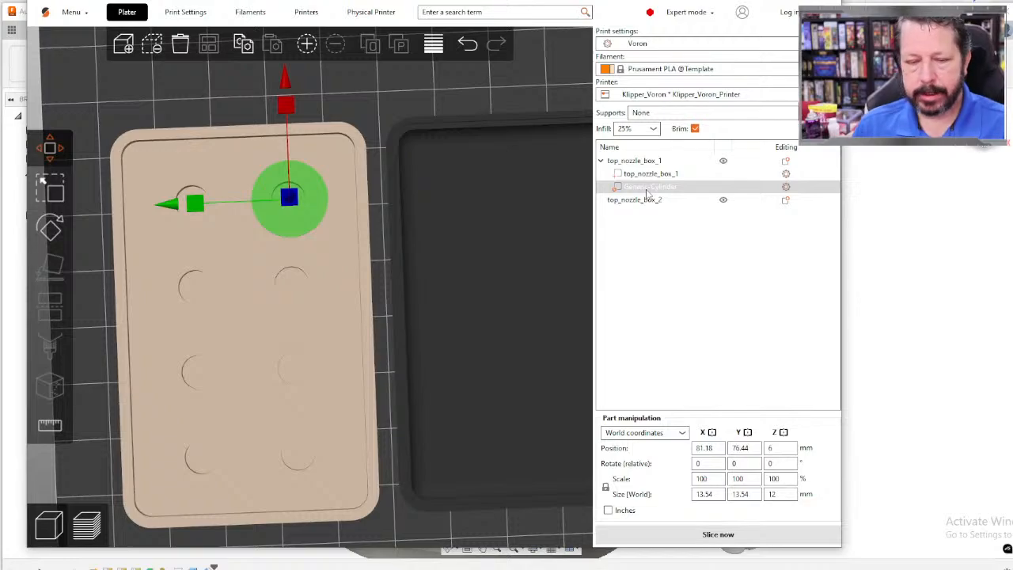
click(723, 161)
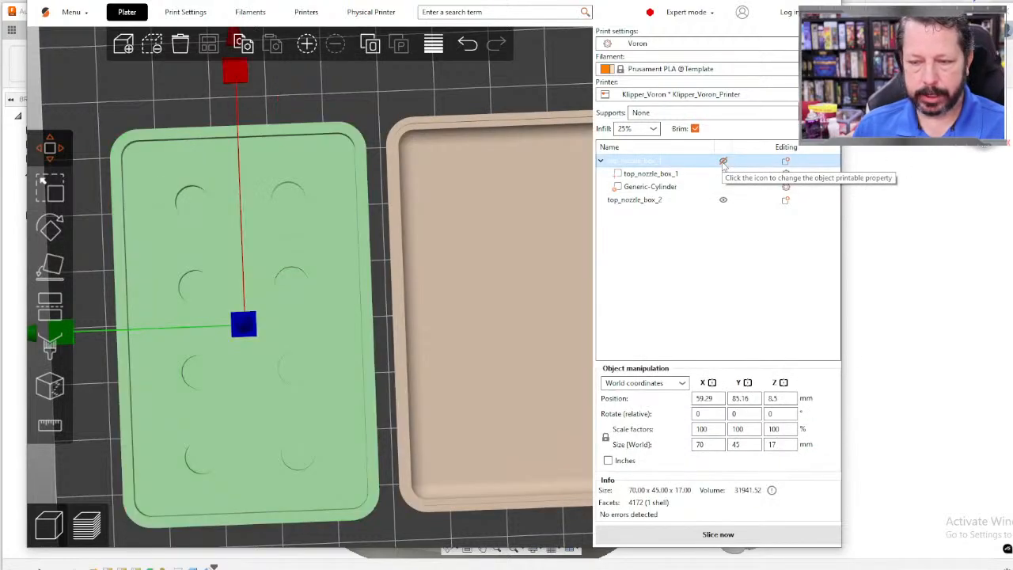
click(723, 200)
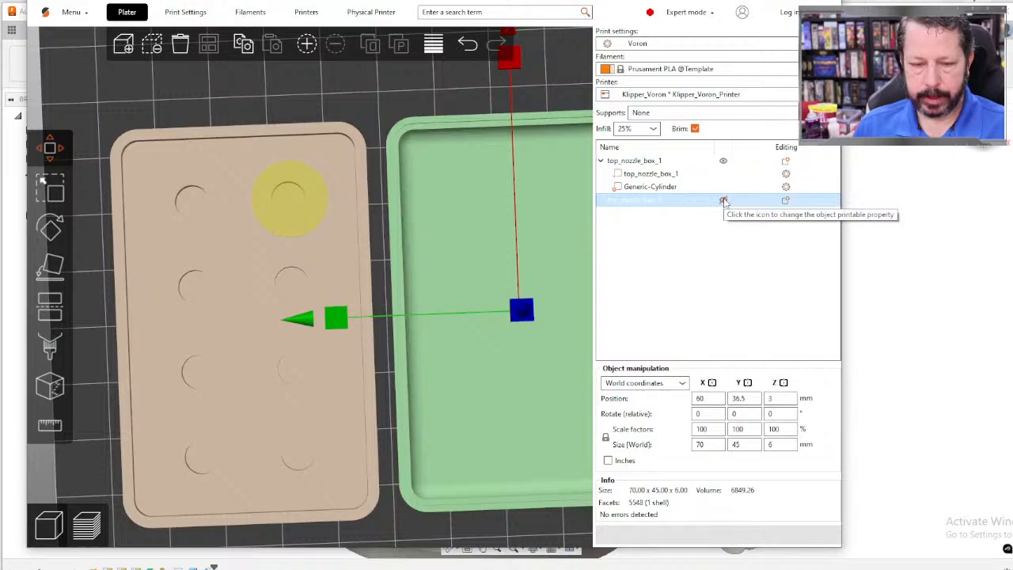
click(655, 187)
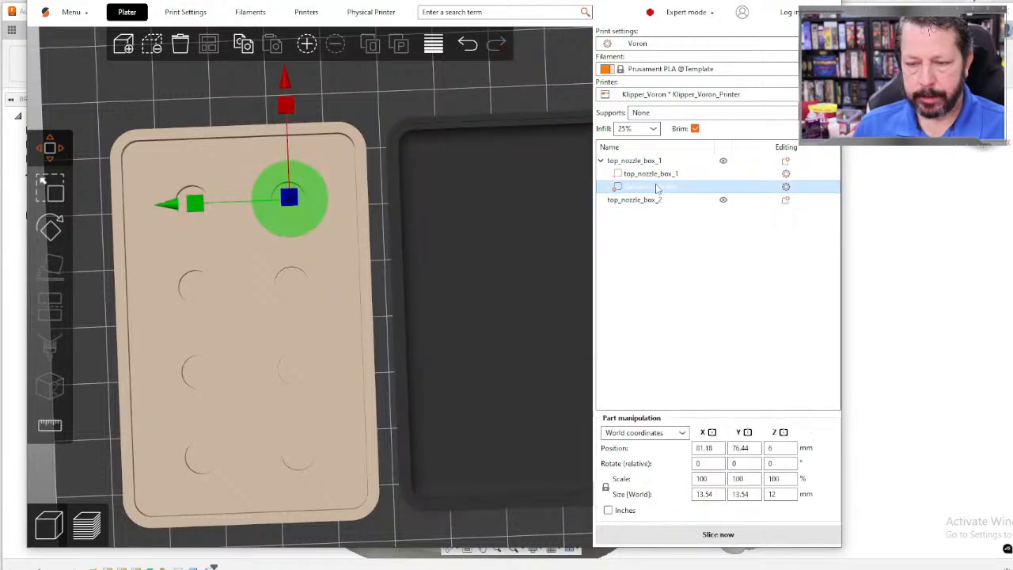
click(786, 187)
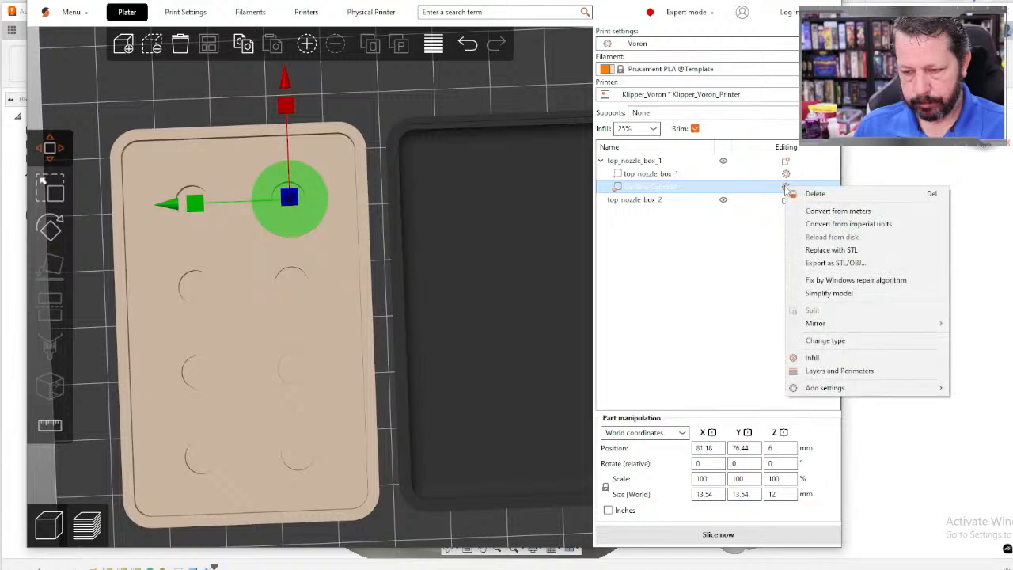
click(761, 187)
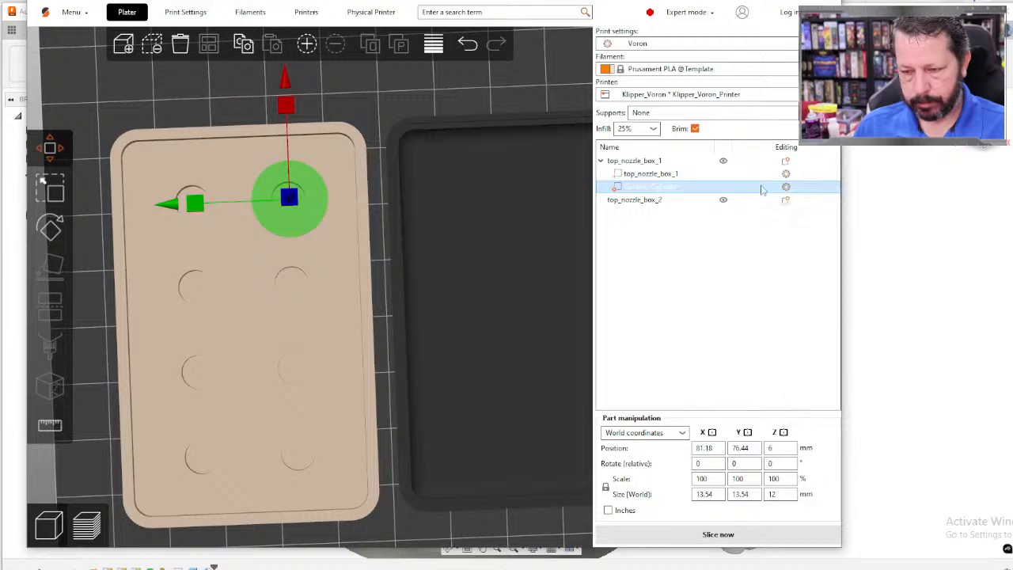
right_click(761, 187)
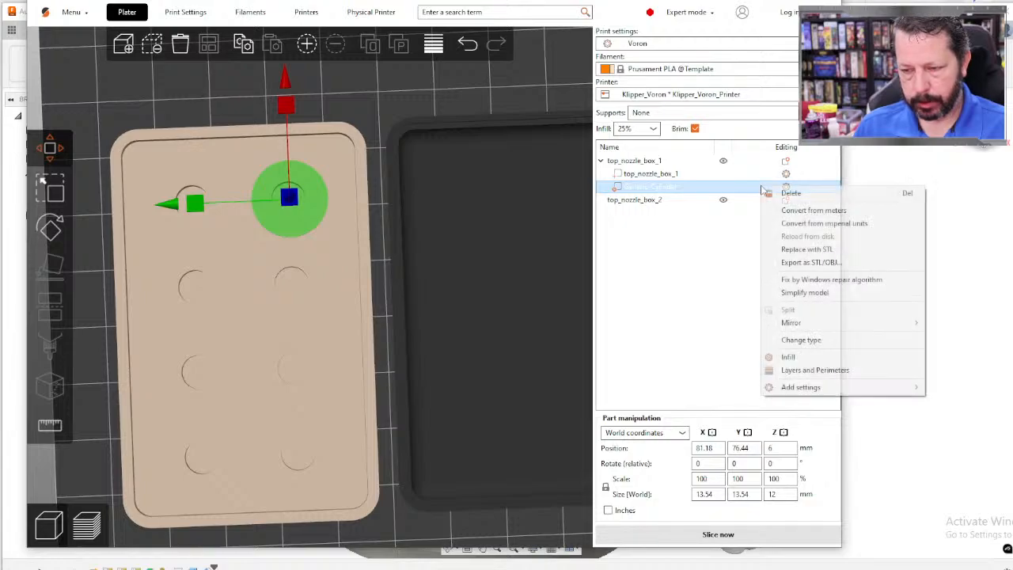
click(703, 192)
Add Layers and Perimeters settings to the cylinder modifier and set its perimeters to 5.
click(786, 187)
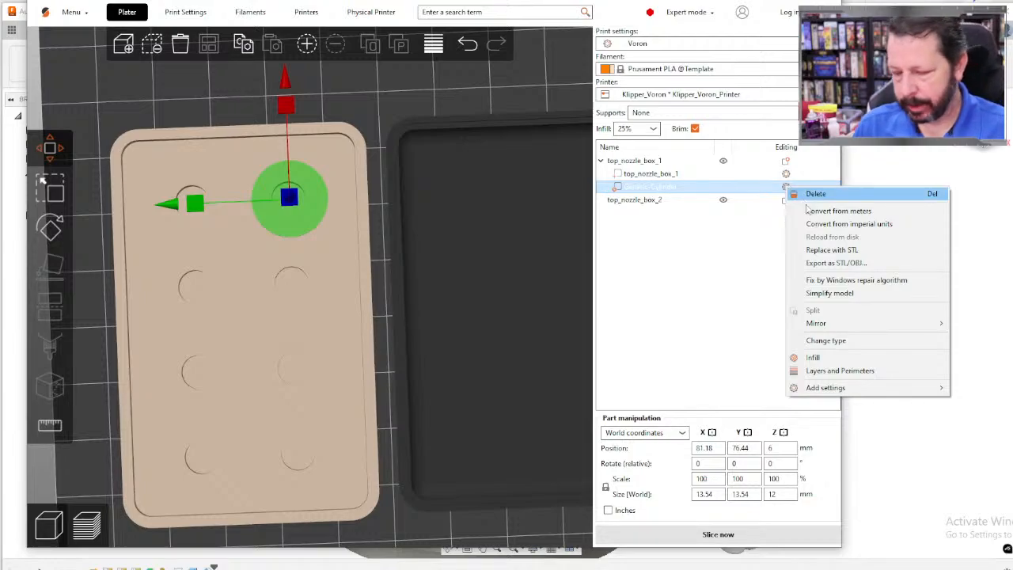
click(840, 372)
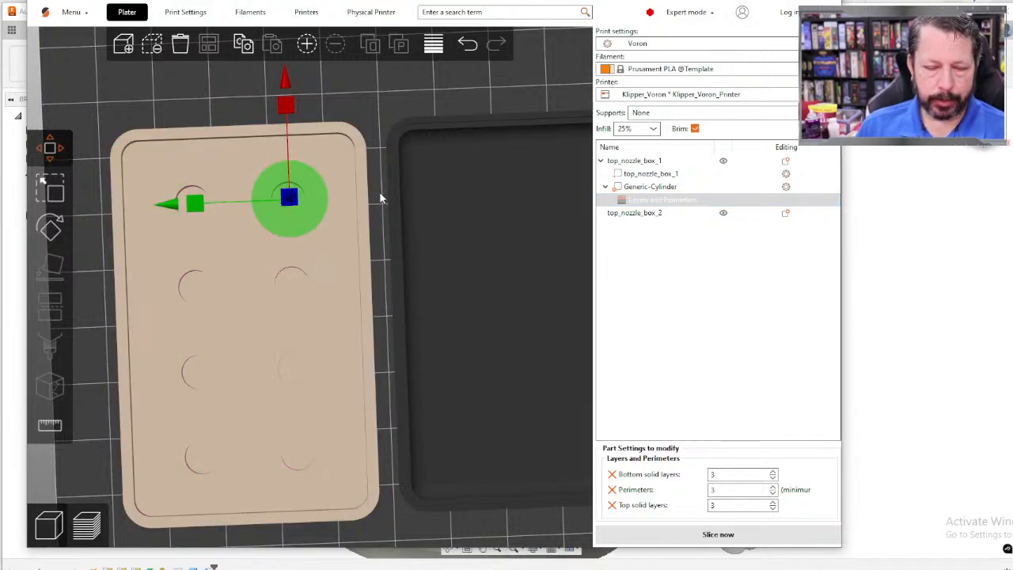
mouse_move(380, 194)
middle_down()
mouse_move(382, 183)
mouse_move(379, 206)
middle_up()
drag(383, 265, 375, 225)
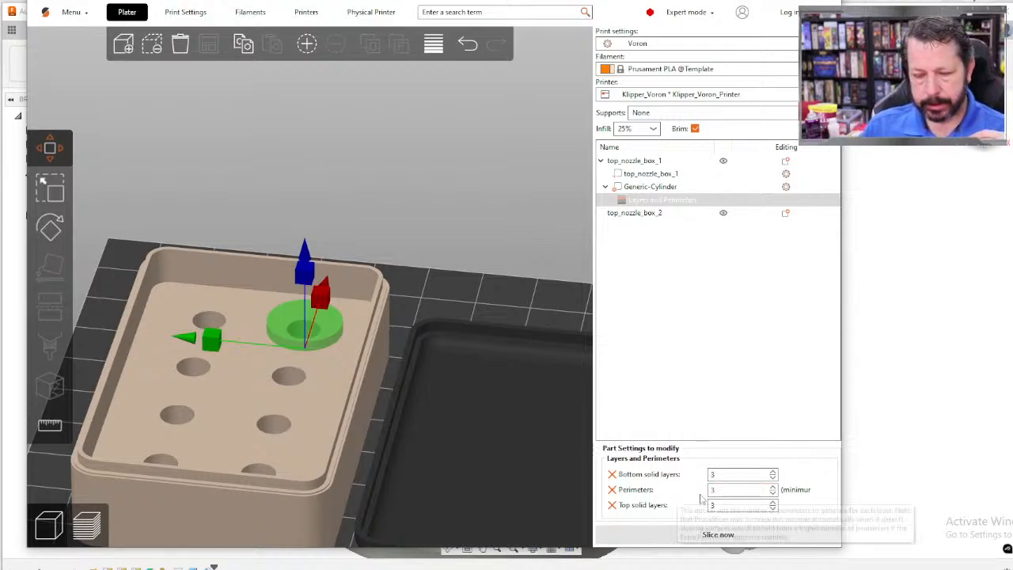
click(774, 490)
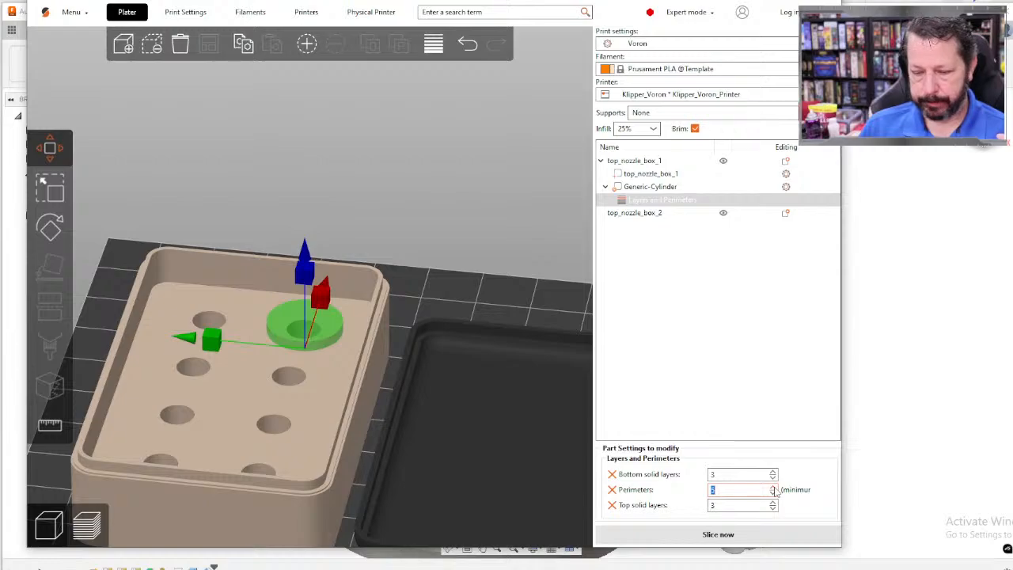
Slice the plate and examine the toolpaths around the modified hole down to the 5.40 mm layer.
click(721, 530)
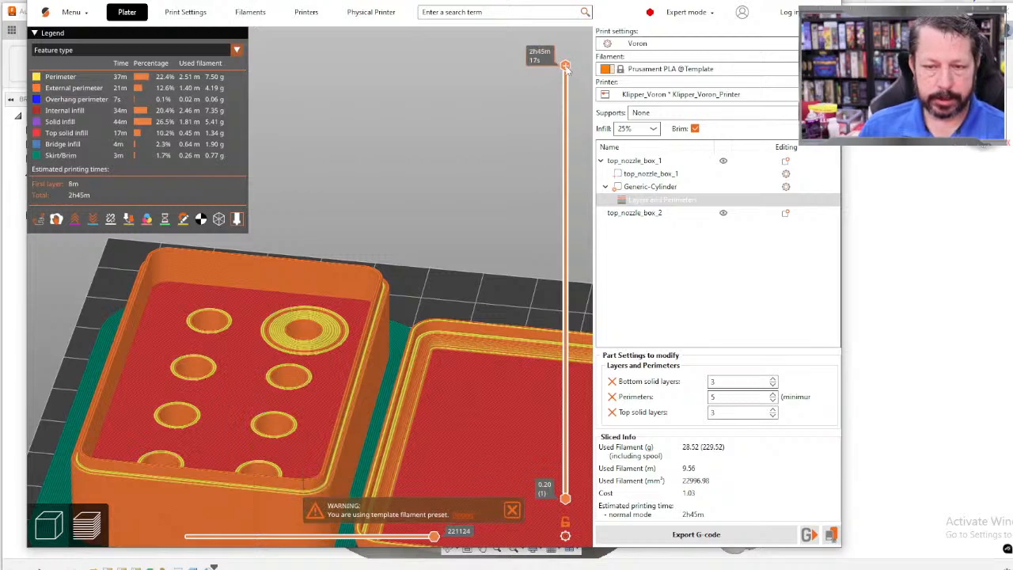
drag(568, 66, 570, 360)
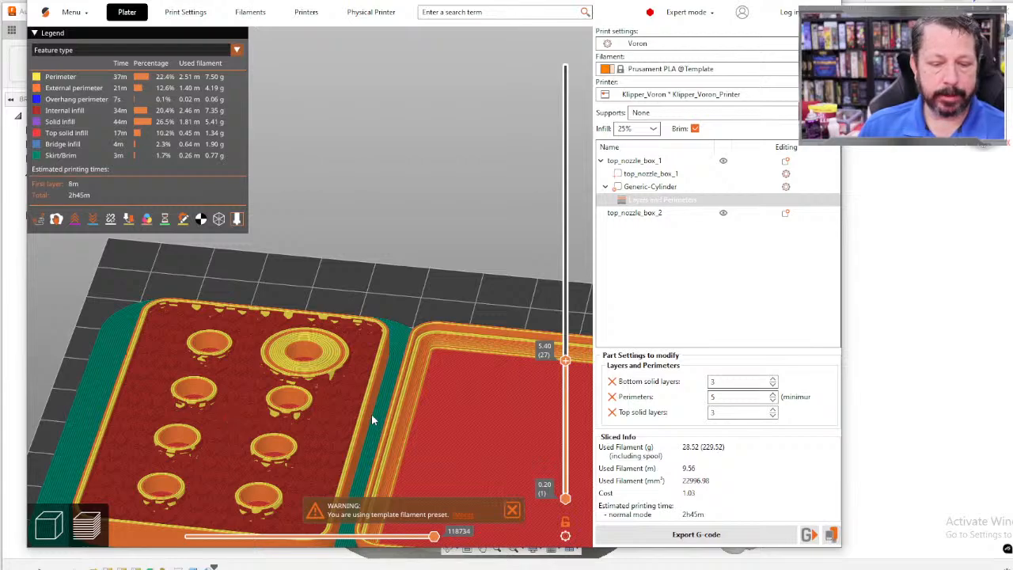
click(48, 524)
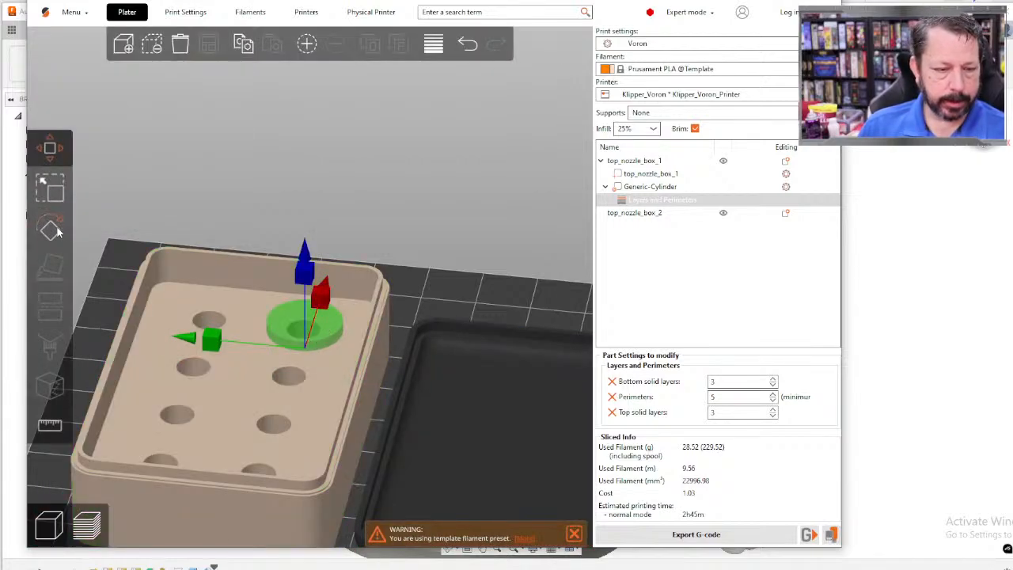
Scale down the cylinder modifier so it fits more closely around the hole, and slice the plate again.
click(49, 188)
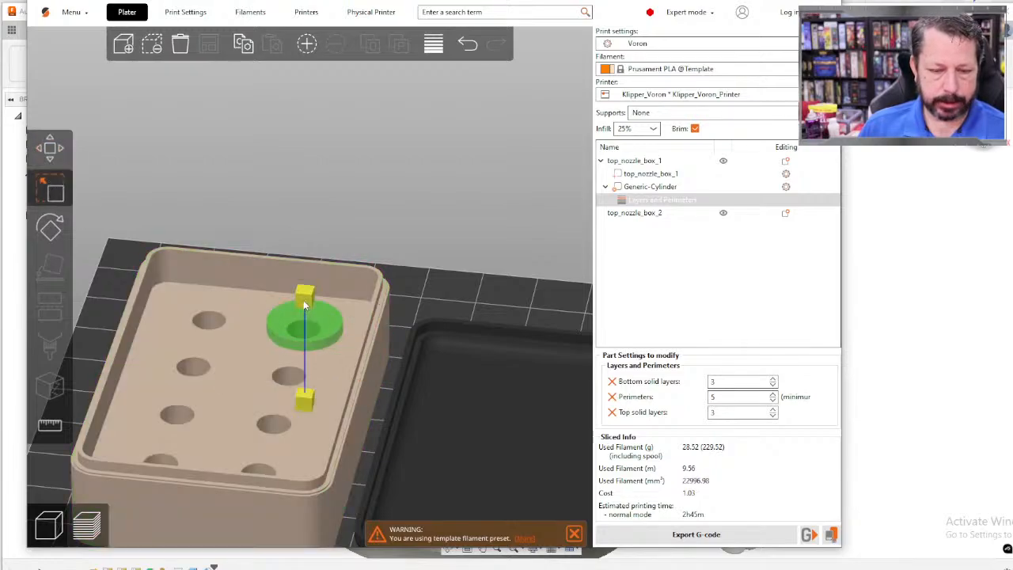
drag(250, 337, 271, 336)
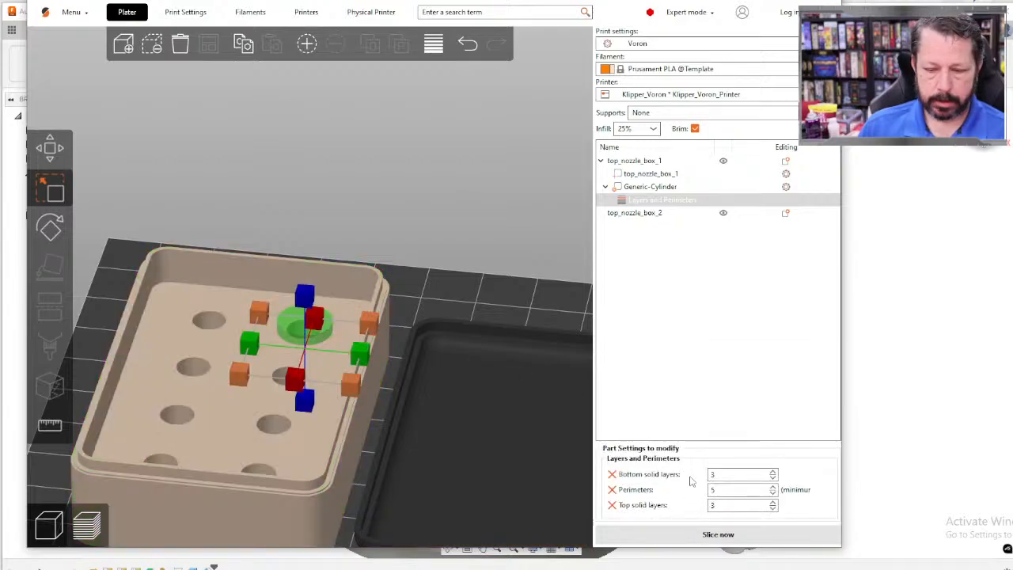
click(718, 534)
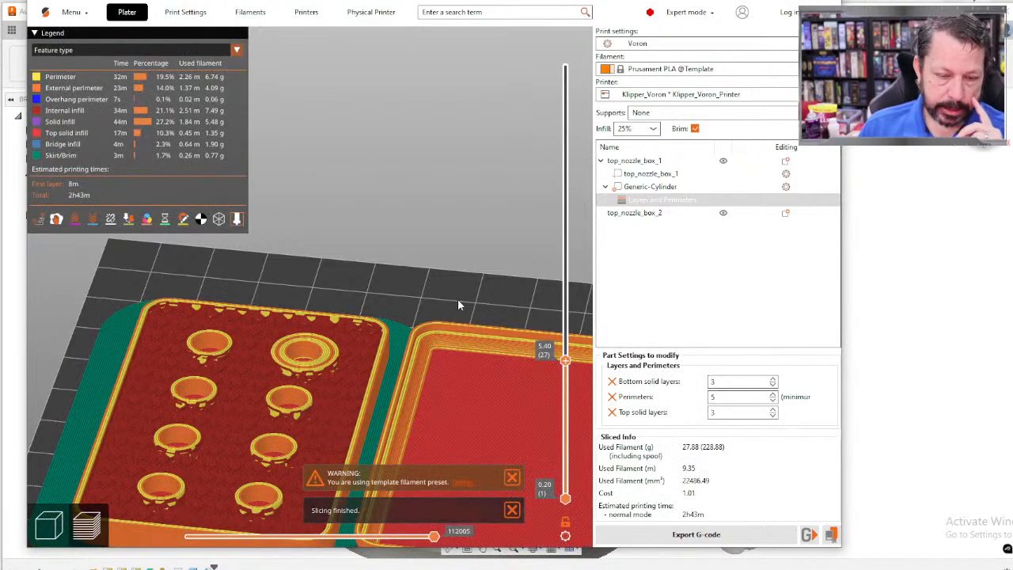
Examine the sliced layers around the resized modifier between about 12.80 and 6.00 mm height.
drag(567, 362, 604, 119)
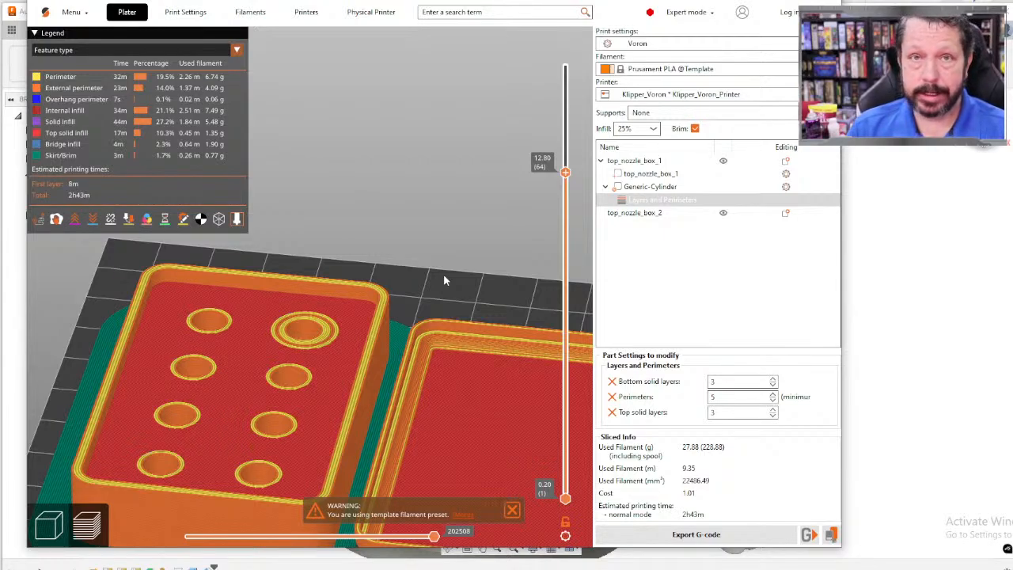
drag(565, 172, 565, 345)
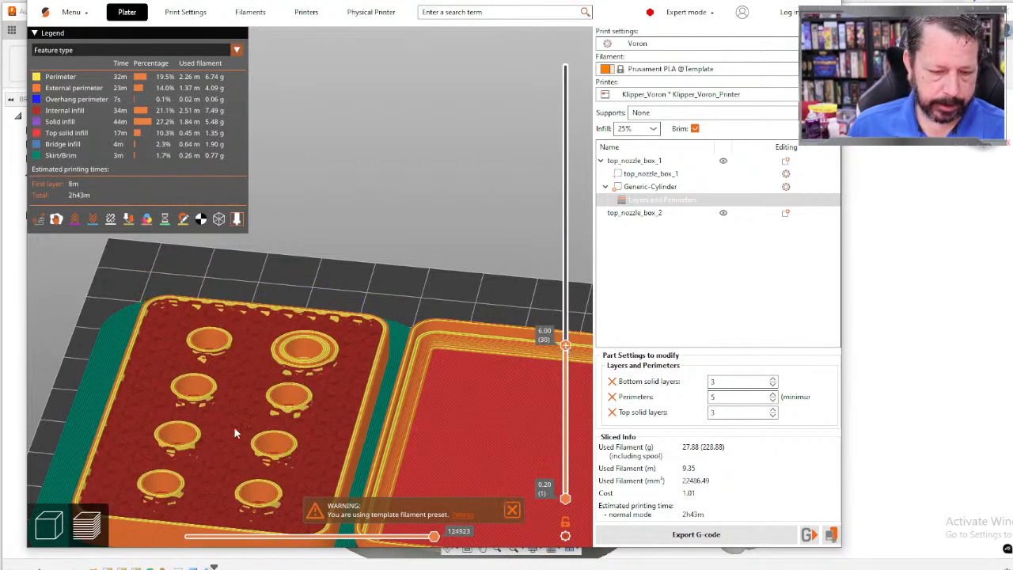
click(57, 525)
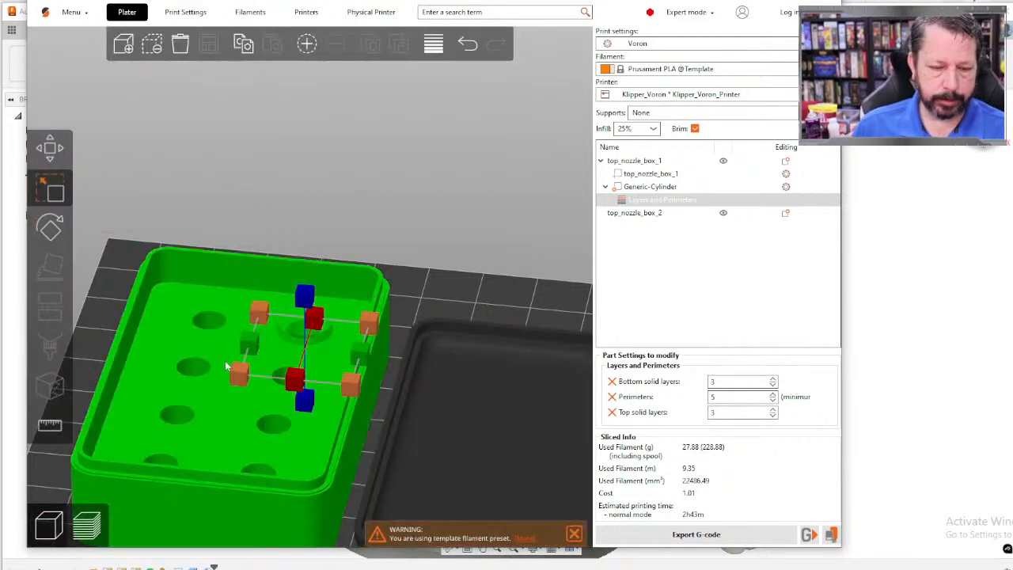
Add a box modifier to the nozzle box base and move it between the middle holes, at about X 58.93, Y 85.41 mm.
click(228, 415)
right_click(257, 405)
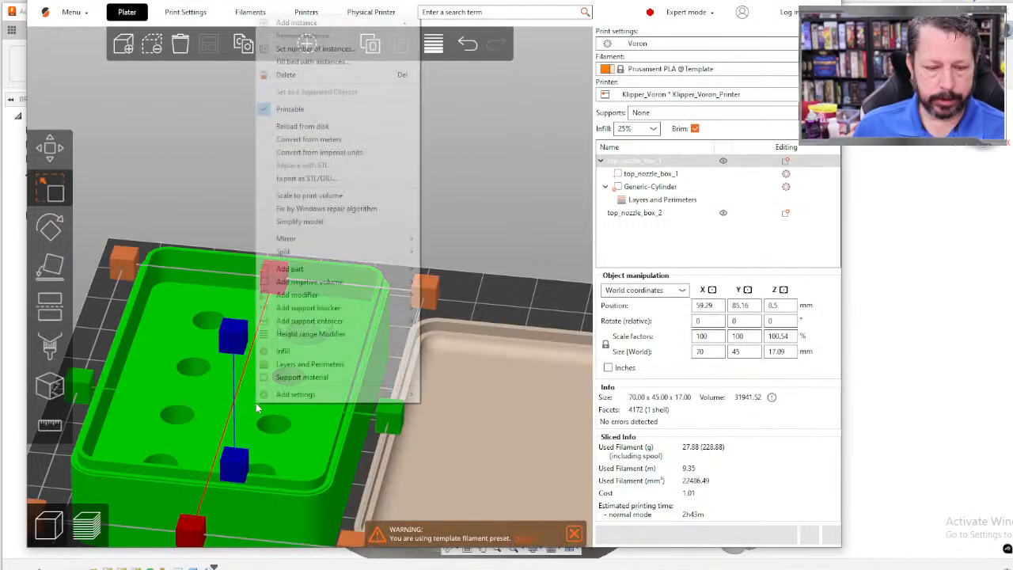
mouse_move(303, 295)
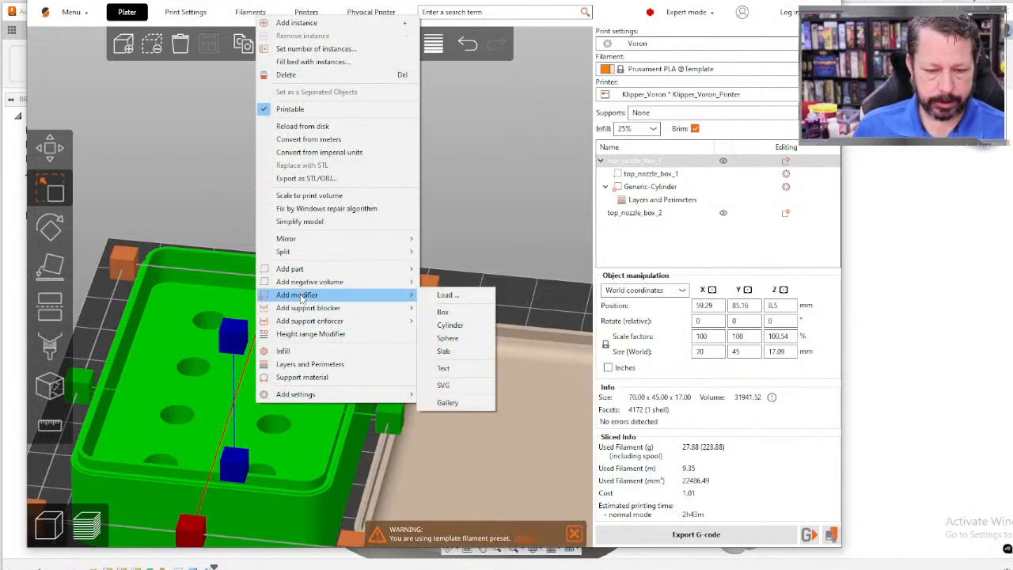
click(443, 311)
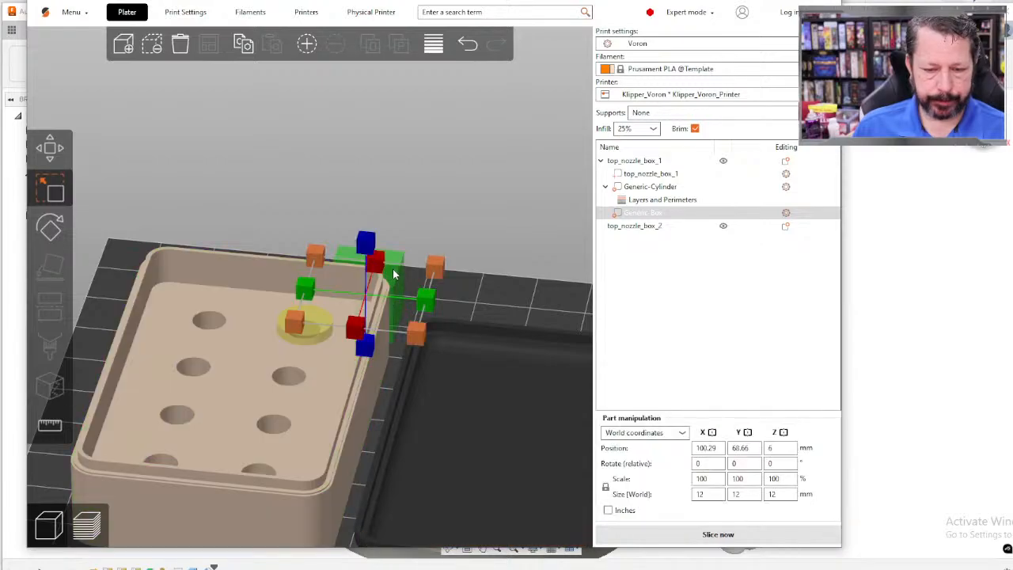
click(49, 148)
drag(388, 271, 255, 392)
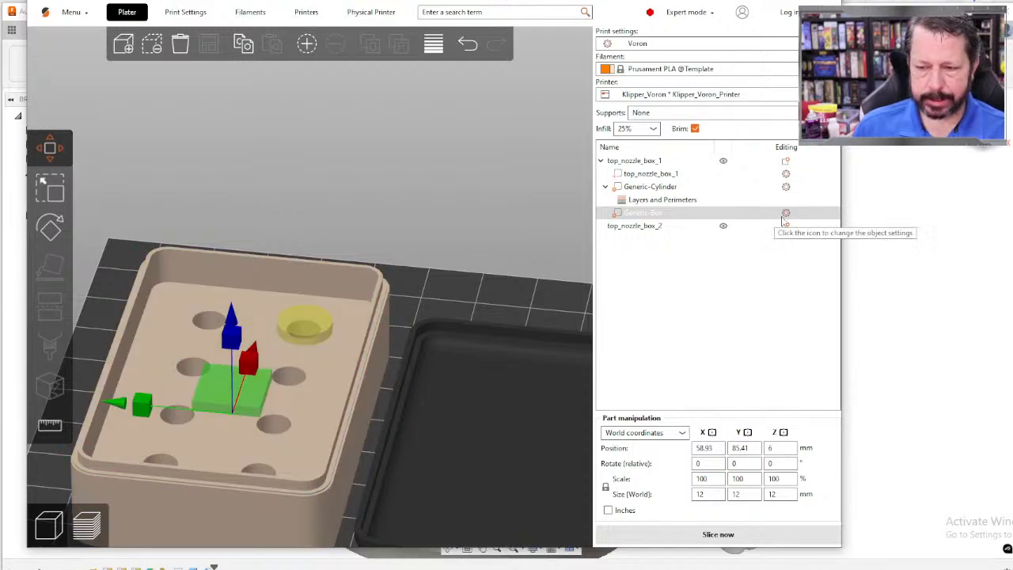
Give the box modifier its own layers and perimeters settings and infill settings, with the fill pattern set to Grid.
click(783, 216)
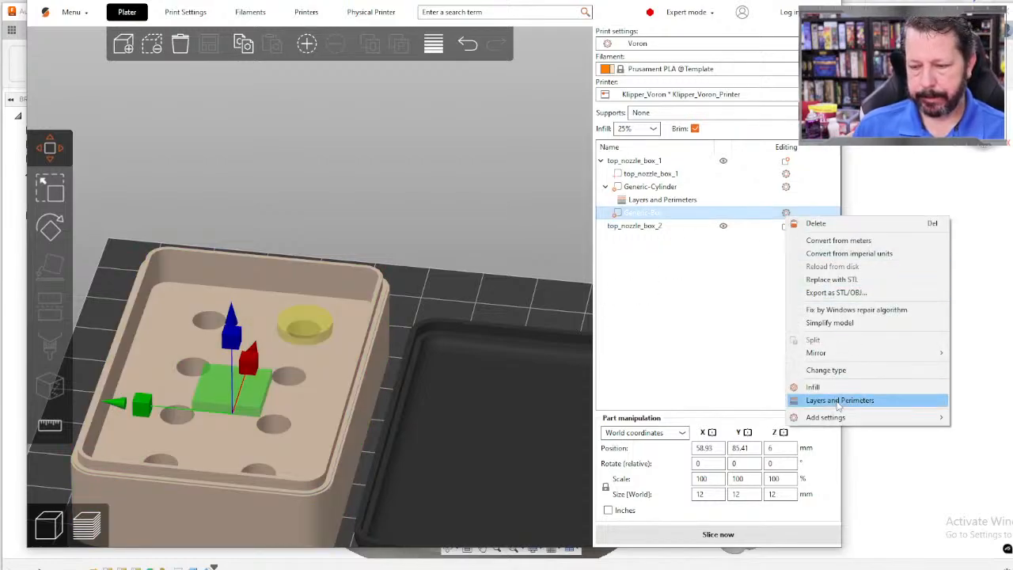
click(838, 401)
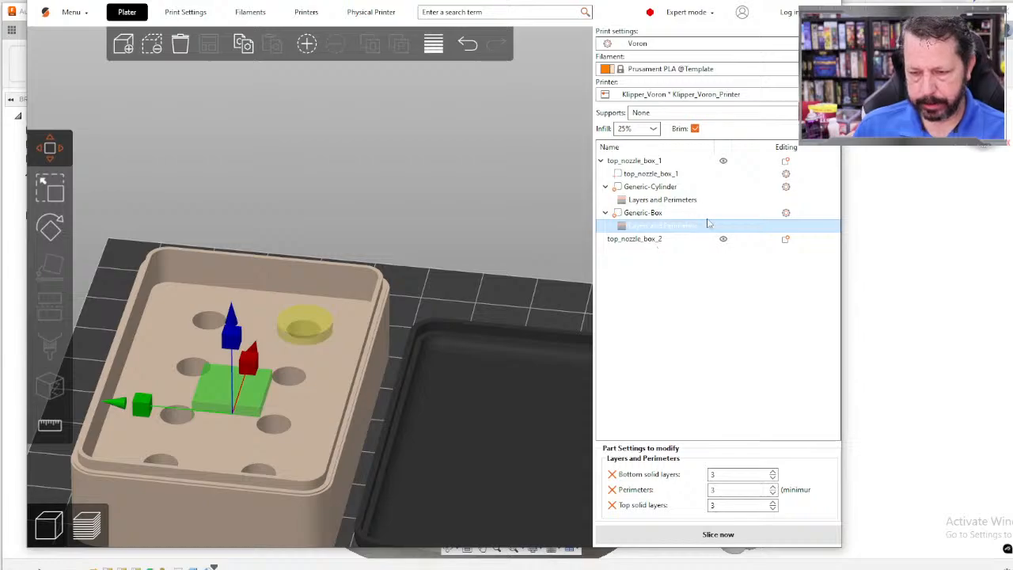
click(786, 213)
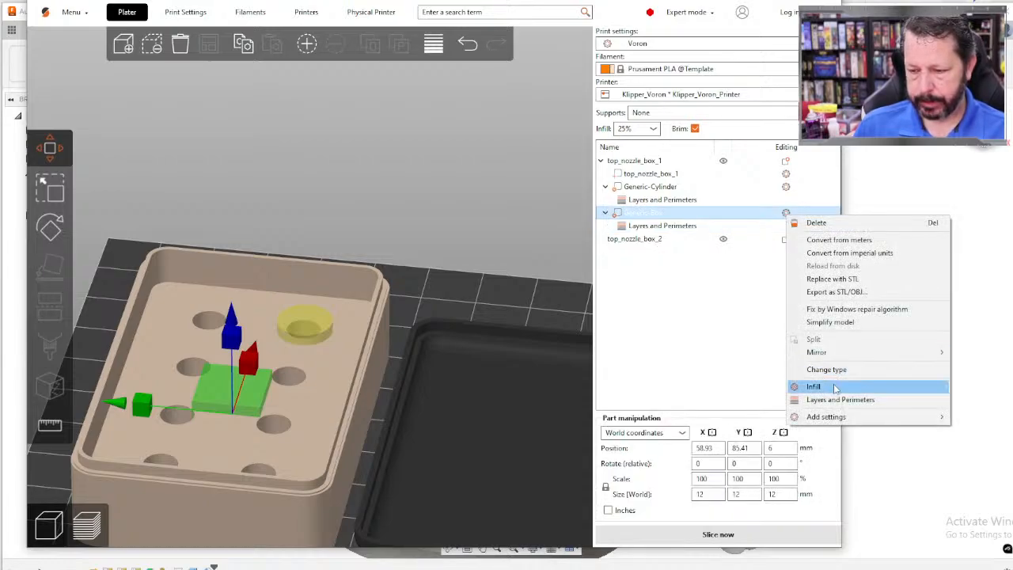
click(814, 387)
click(746, 440)
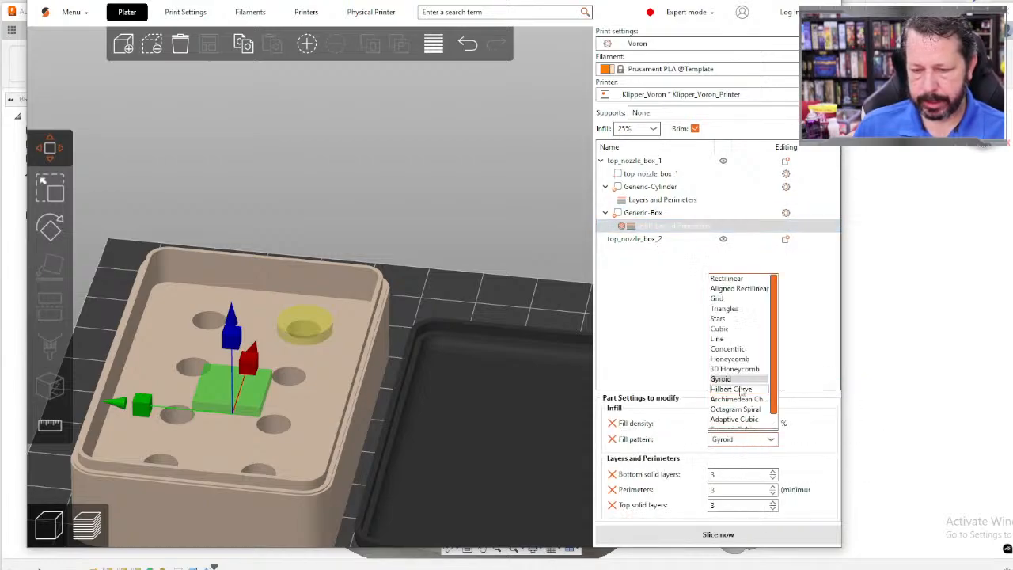
click(717, 298)
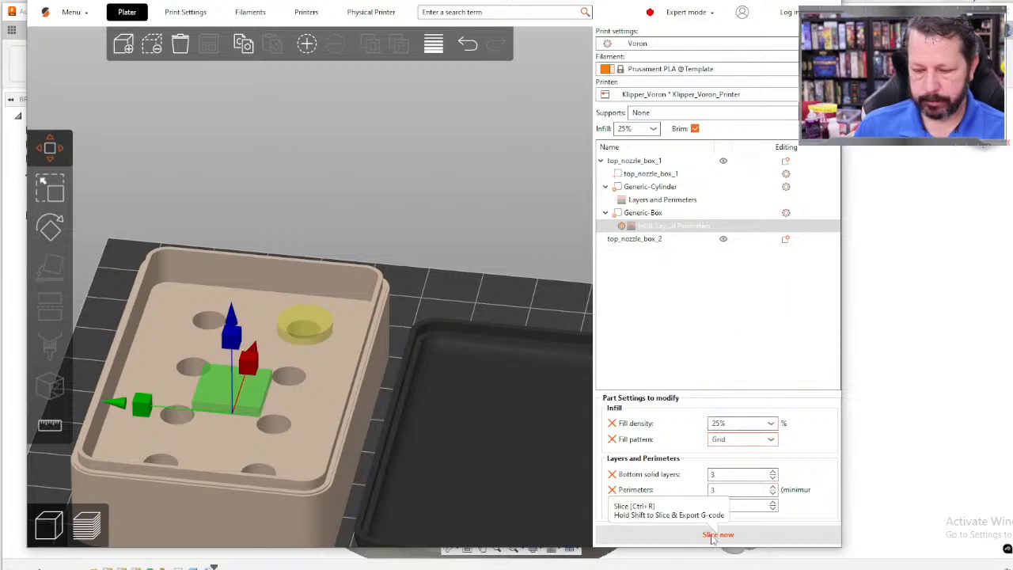
Slice the plate and examine the toolpaths around the box modifier at 6.00 mm and with all layers shown up to 17.00 mm.
click(714, 535)
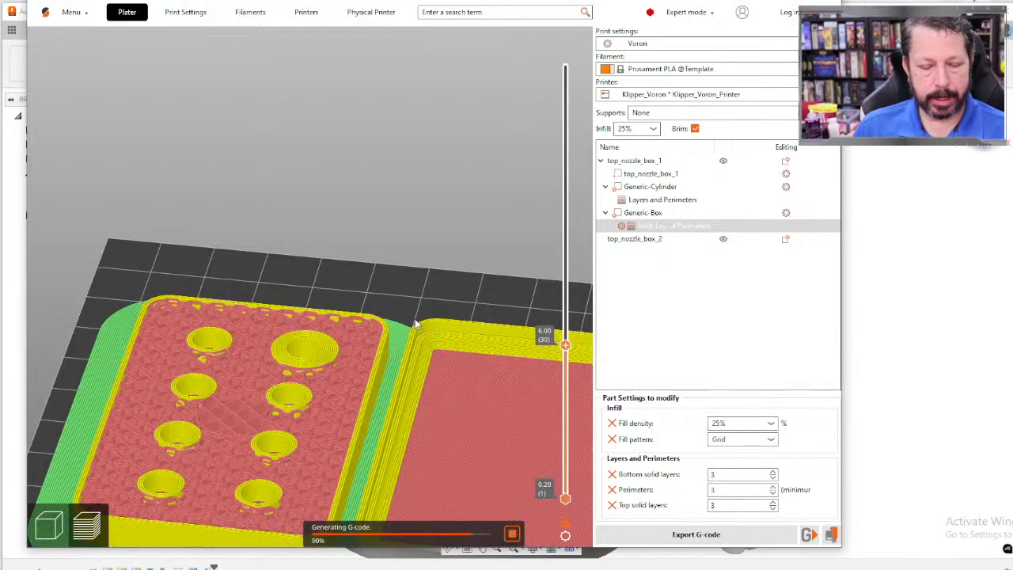
scroll(222, 411, down, 3)
scroll(237, 366, up, 3)
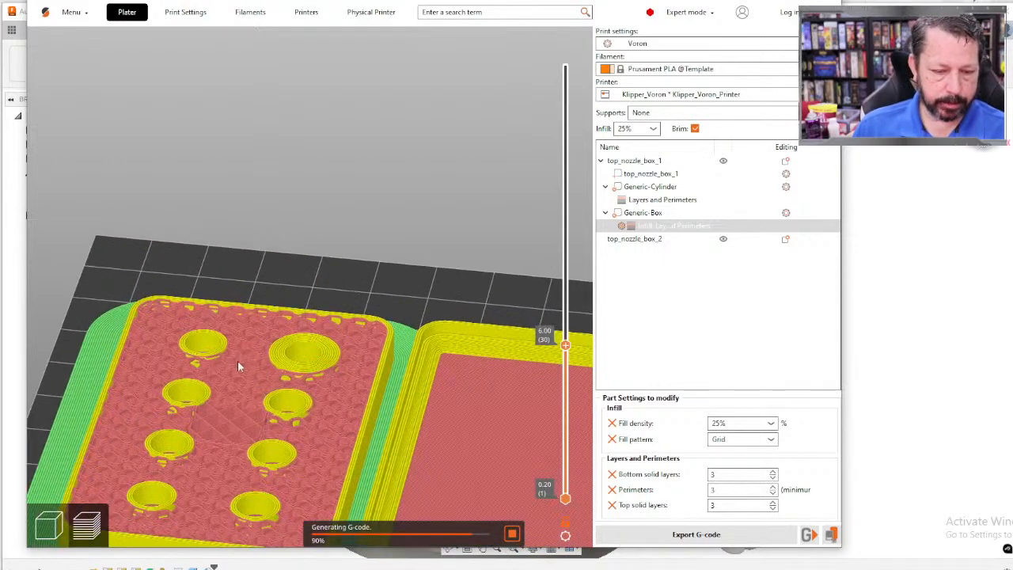
scroll(224, 400, up, 3)
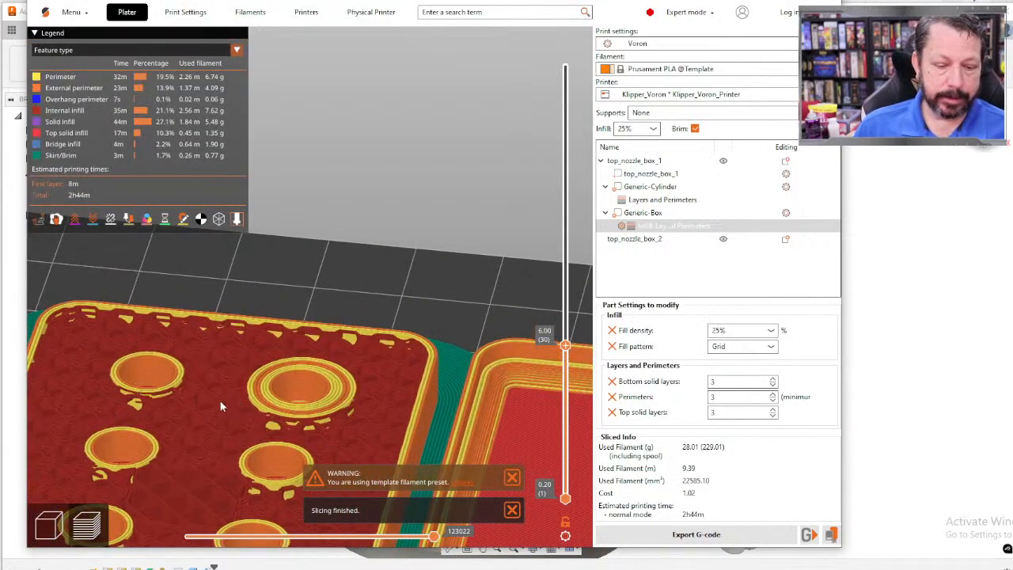
drag(271, 367, 413, 193)
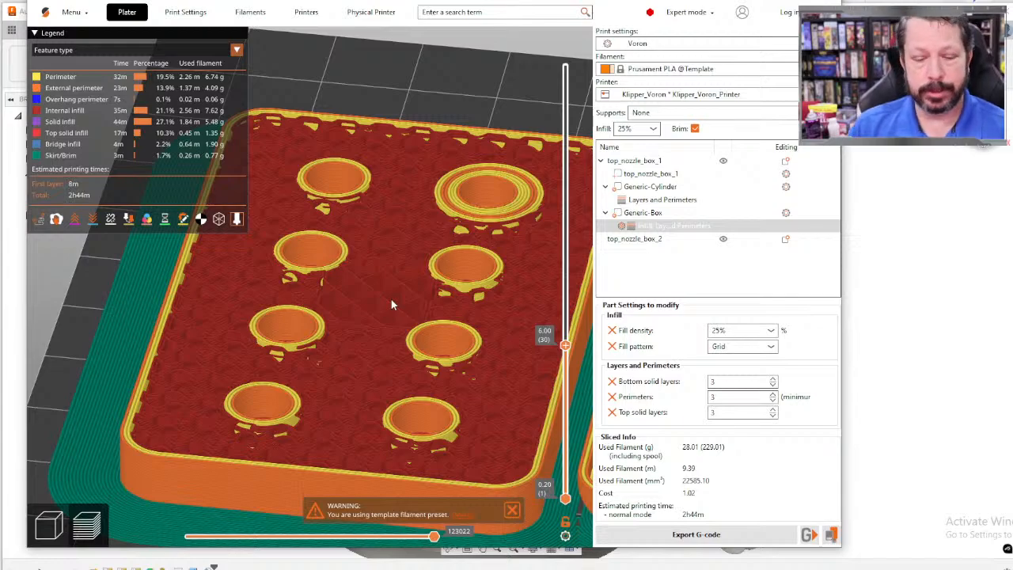
drag(565, 346, 562, 54)
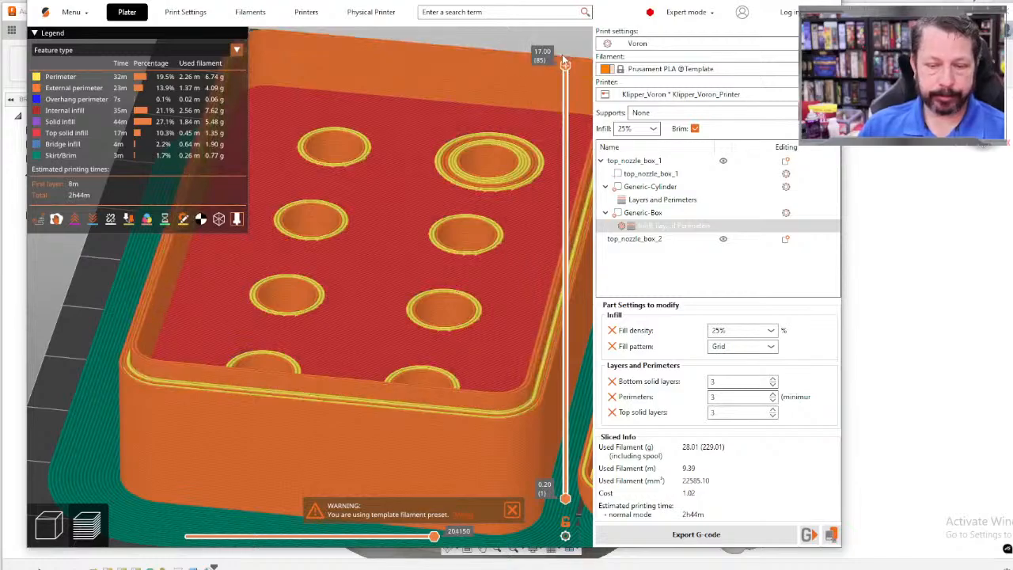
scroll(489, 182, up, 4)
scroll(474, 187, down, 11)
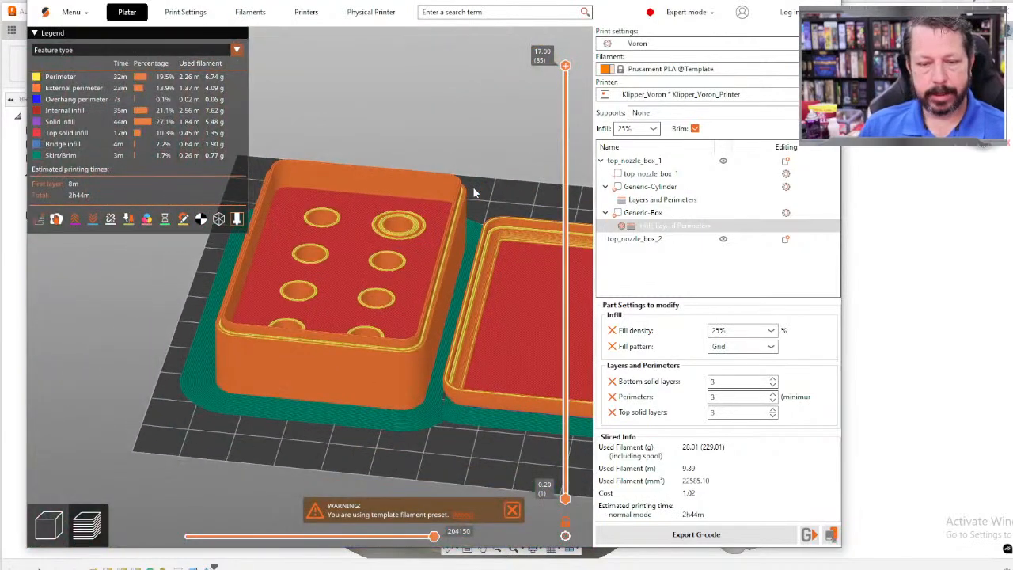
scroll(473, 191, down, 2)
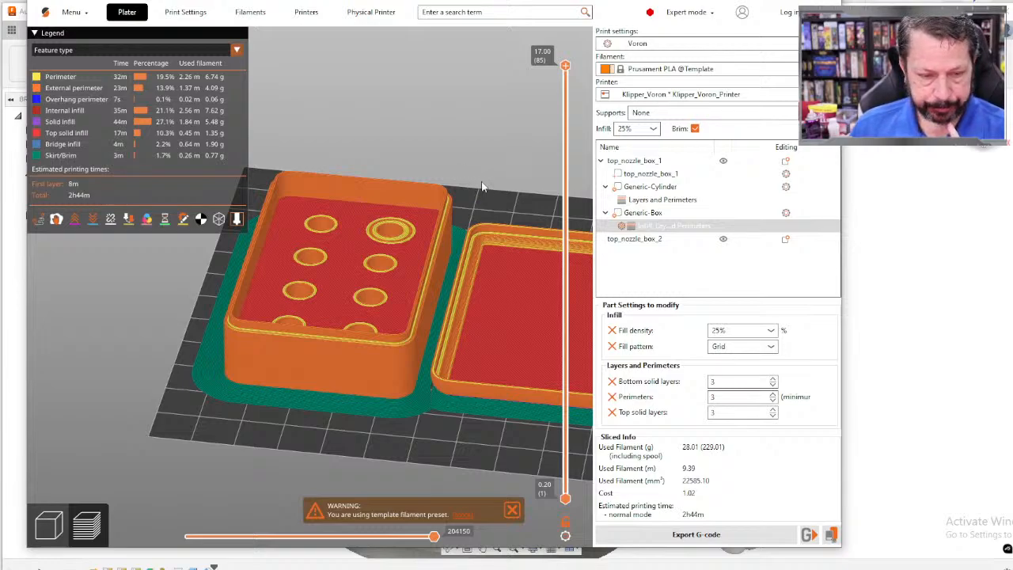
Return to the 3D editor view and add a text part to the front wall of the nozzle box base.
click(54, 522)
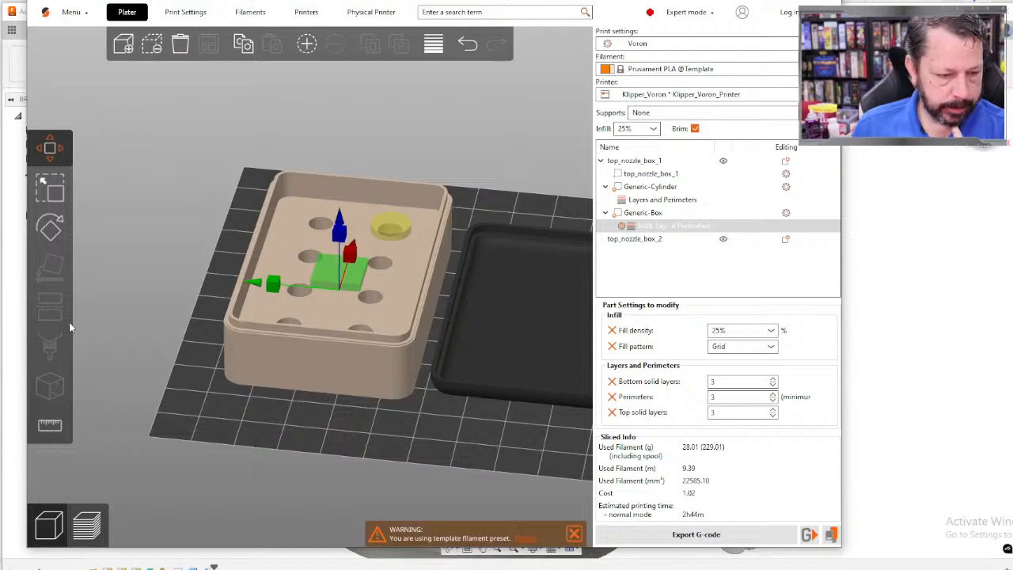
click(279, 365)
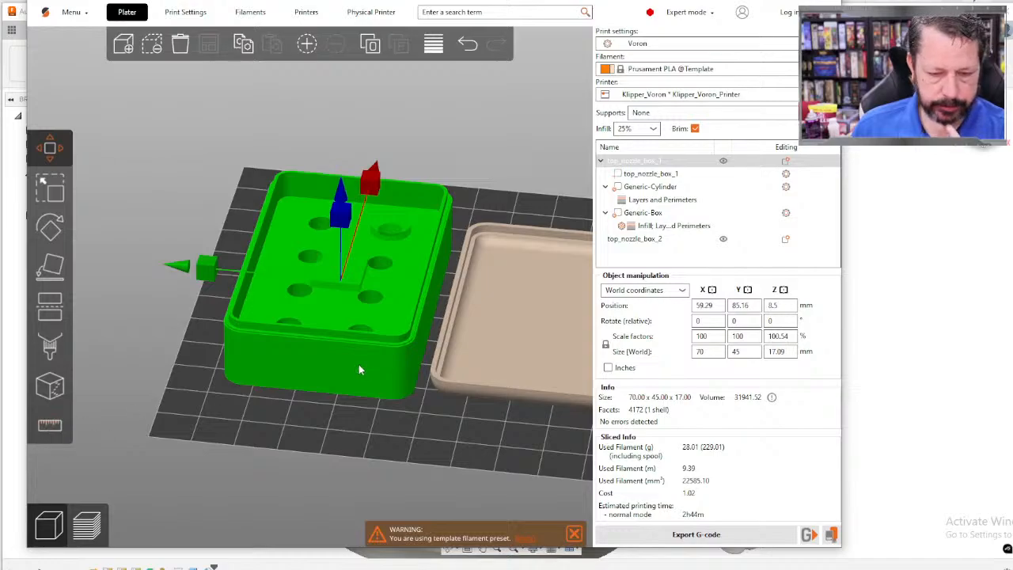
right_click(359, 370)
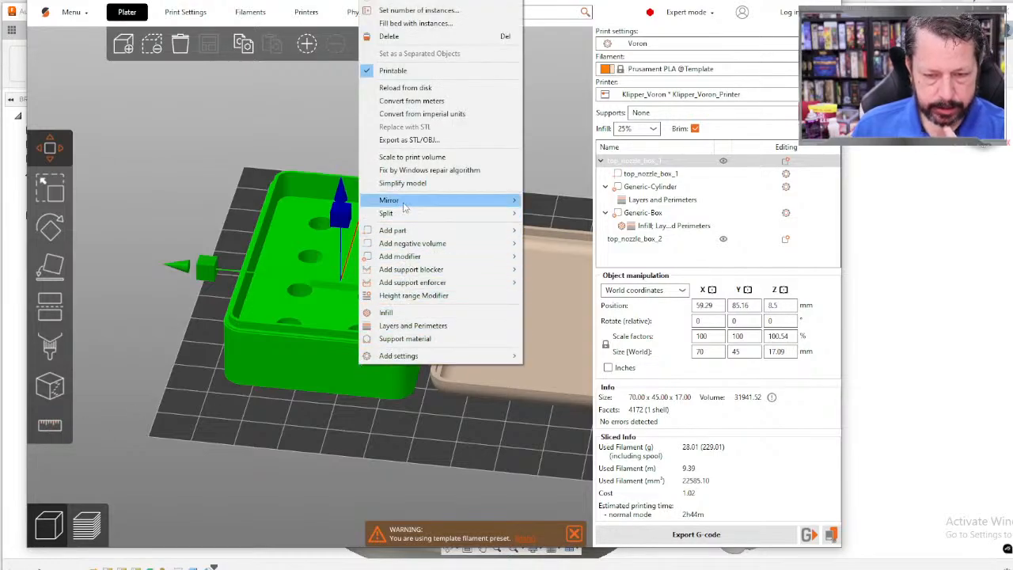
mouse_move(405, 232)
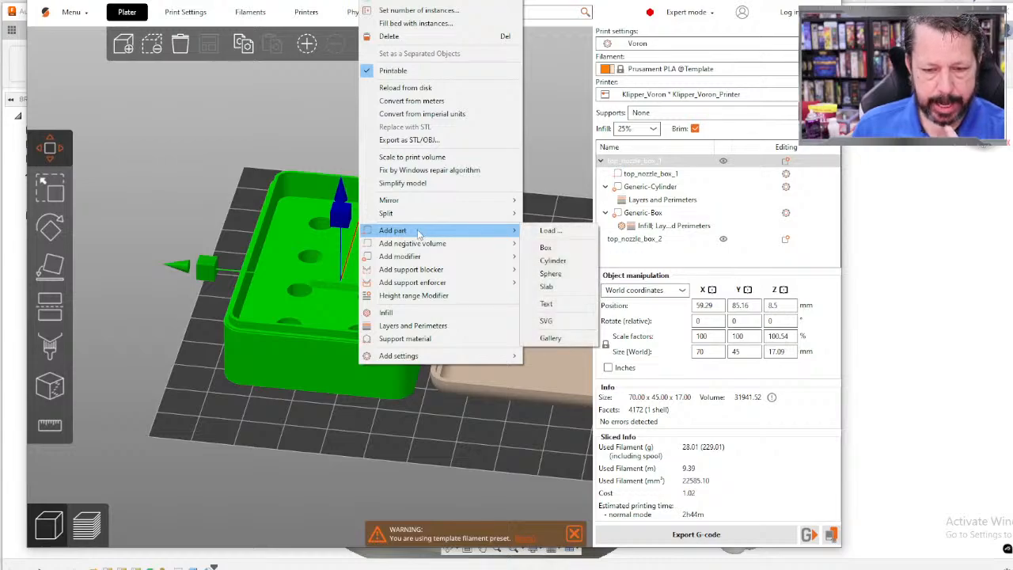
click(547, 306)
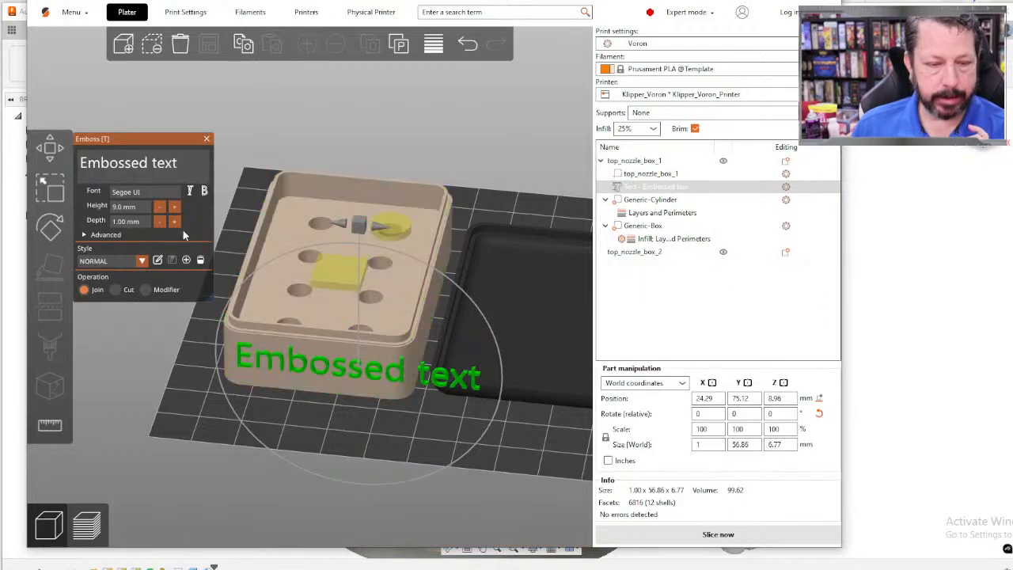
Replace the embossed wording on the nozzle box's front wall with "Nozzle".
drag(176, 169, 71, 151)
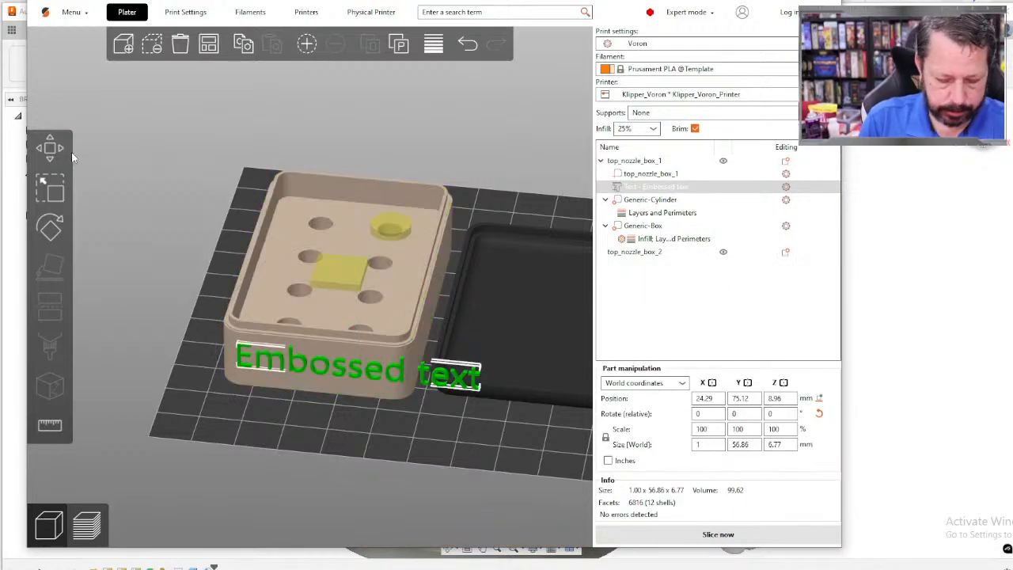
key(z)
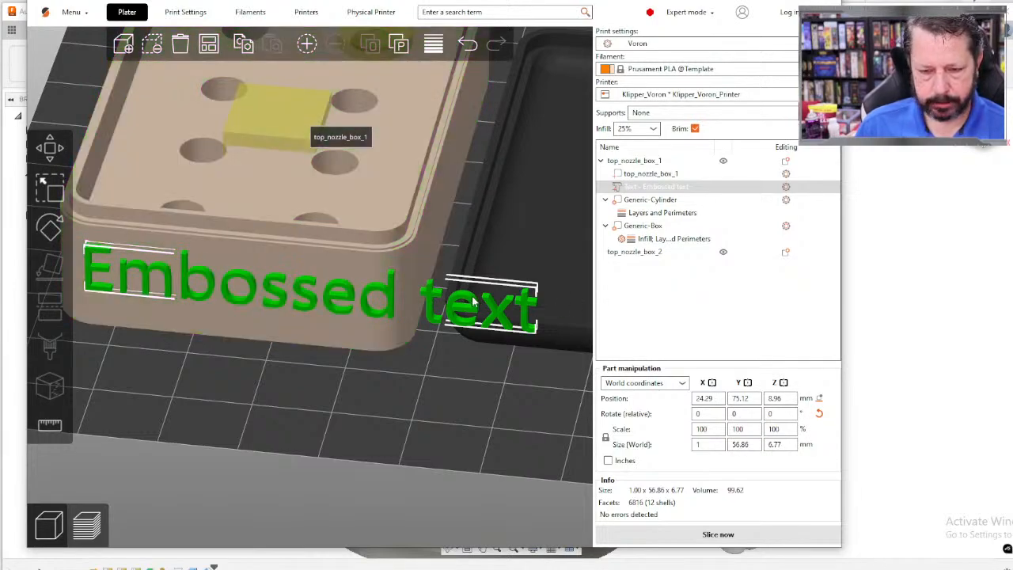
double_click(468, 301)
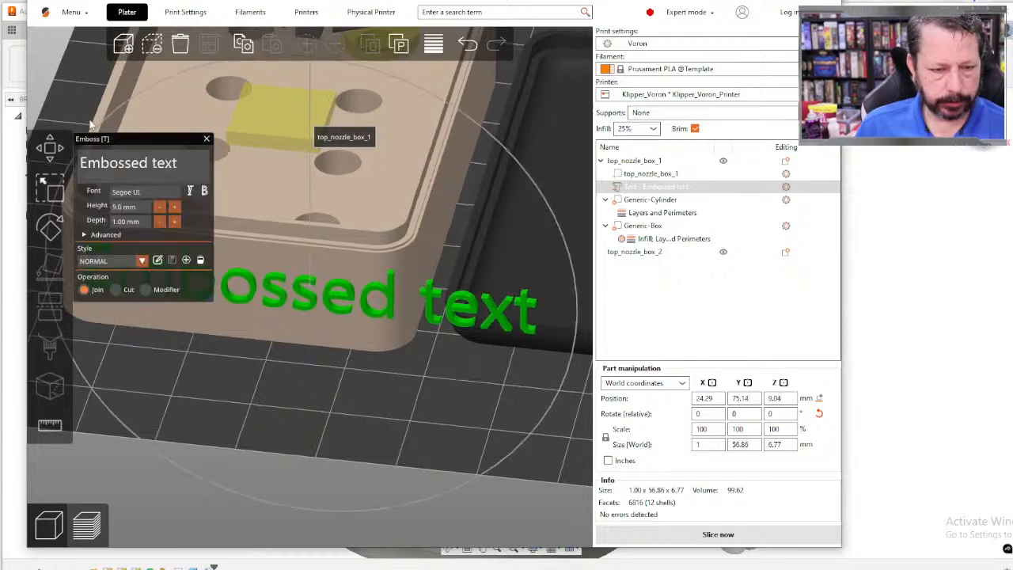
double_click(120, 169)
text(Nozzle)
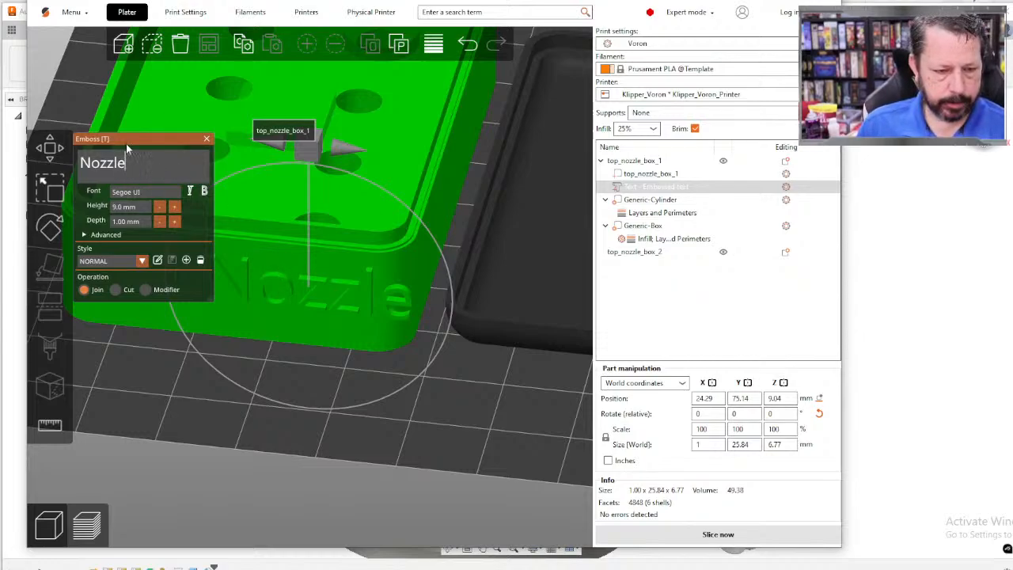
drag(126, 143, 128, 274)
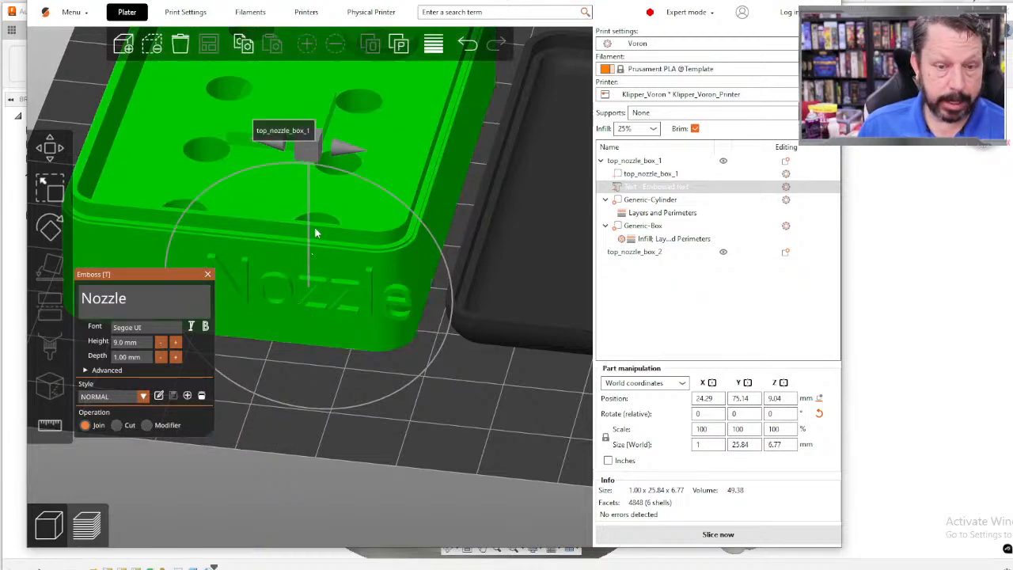
Move the embossed text sideways along the front wall to about Y 86.57 mm and slice the plate.
click(49, 147)
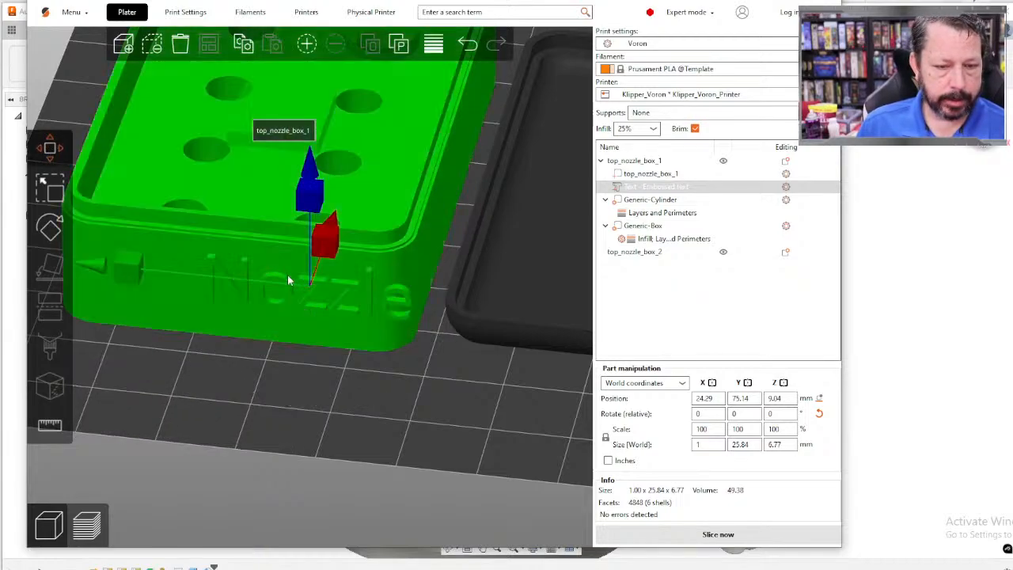
drag(180, 258, 31, 256)
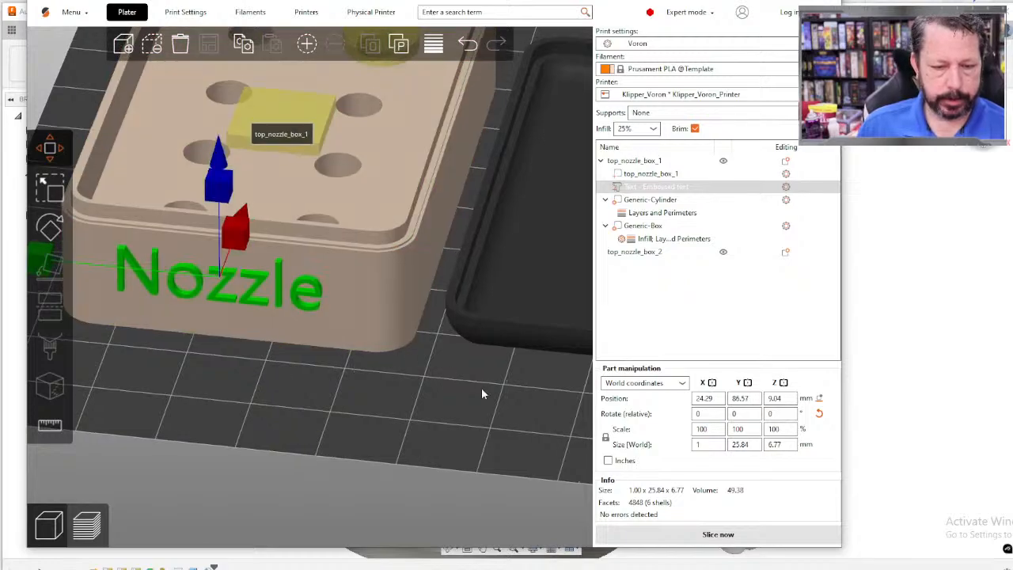
click(718, 534)
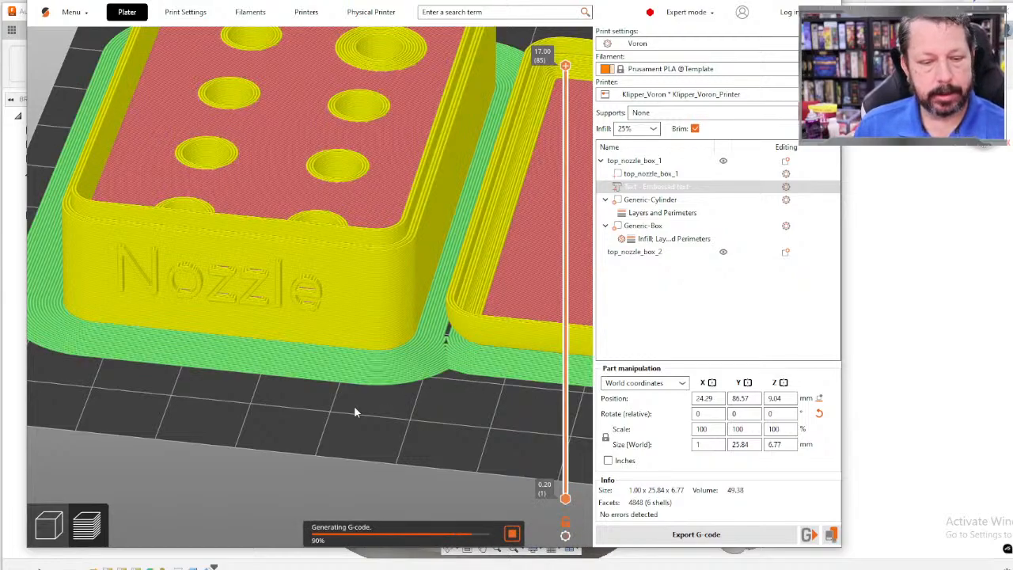
scroll(363, 401, down, 4)
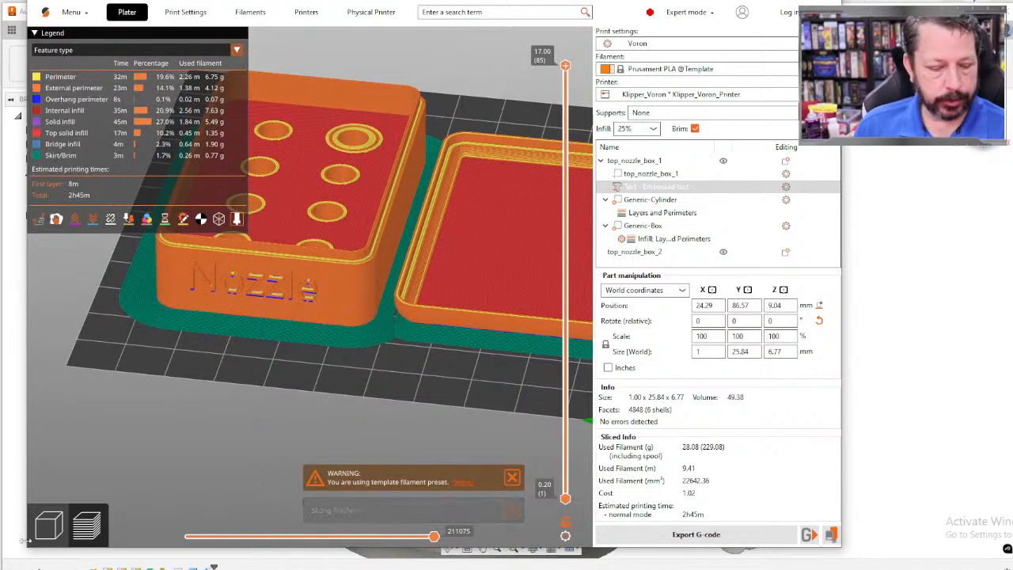
Return to the 3D editor view and review the nozzle box's options for adding parts, negative volumes, modifiers, support blockers and enforcers.
click(48, 527)
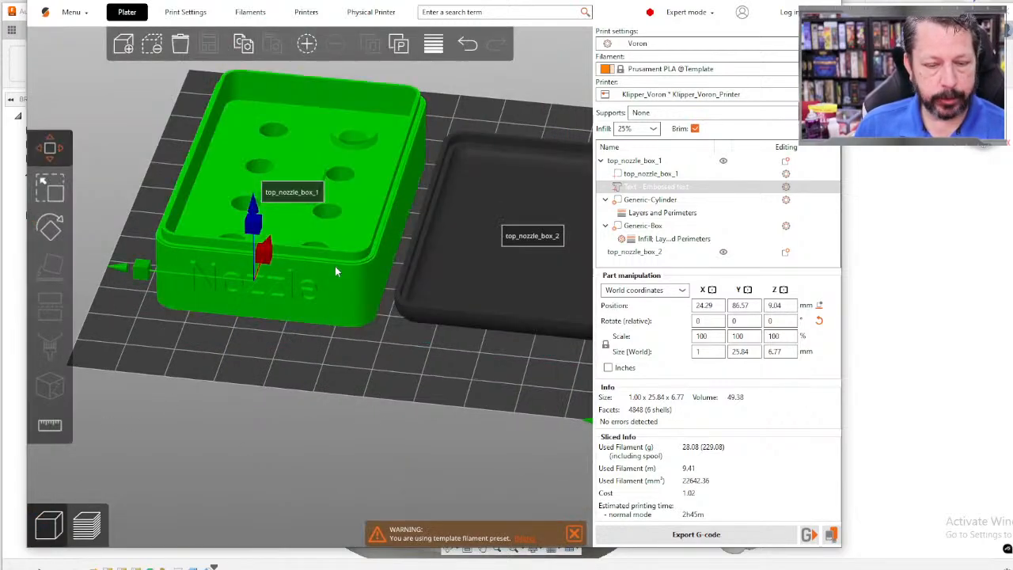
right_click(345, 274)
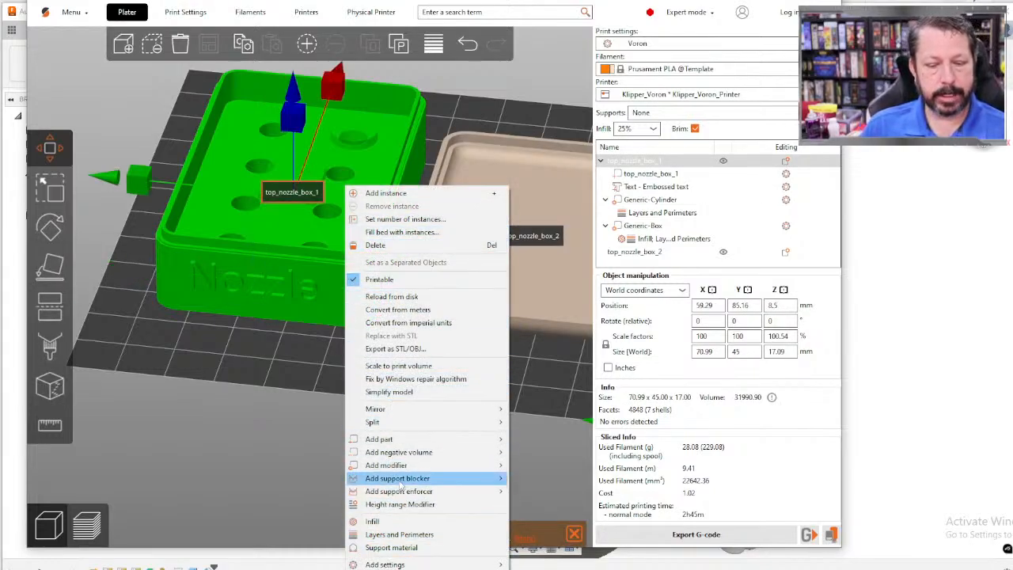
mouse_move(406, 459)
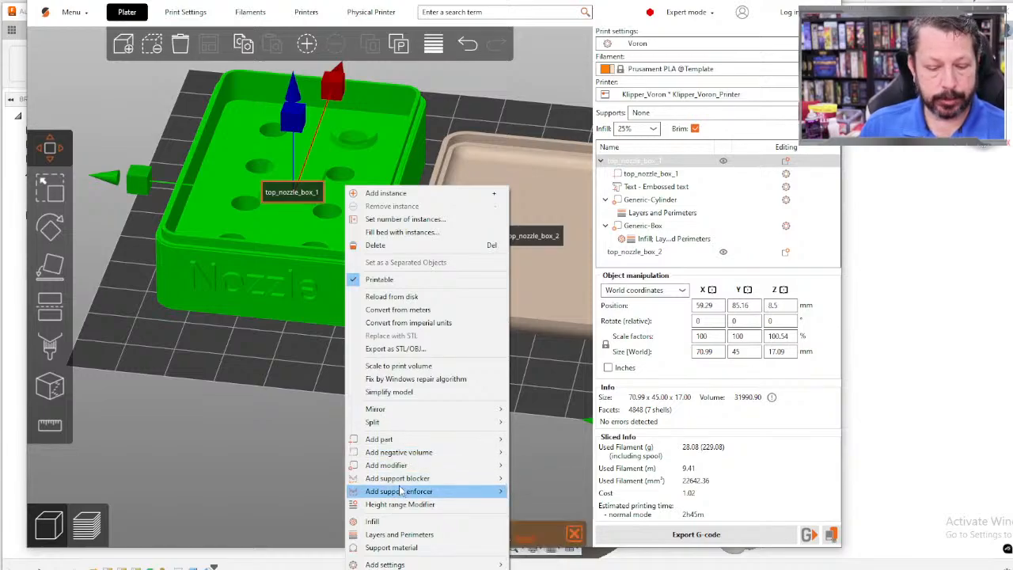
mouse_move(401, 485)
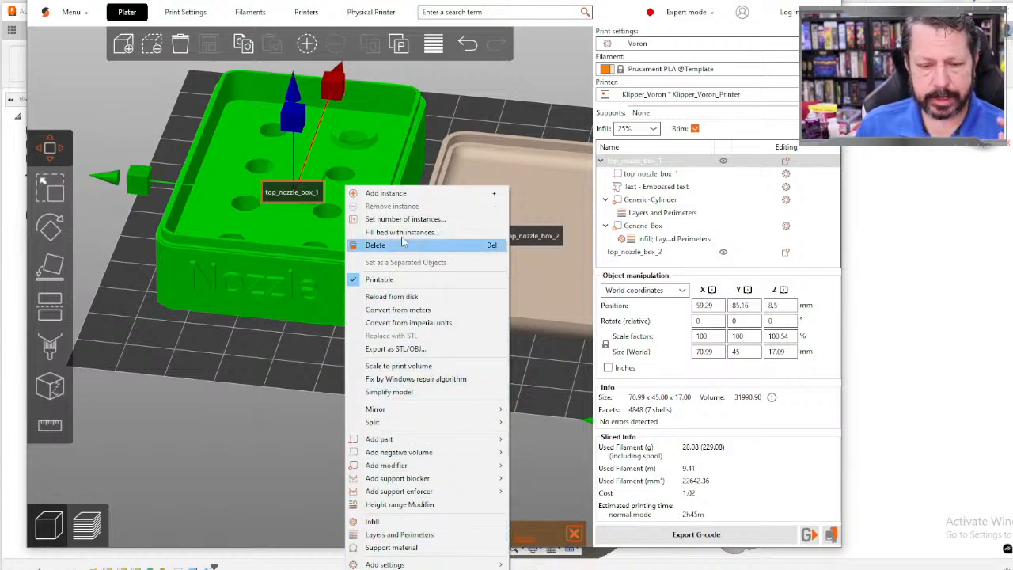
click(268, 341)
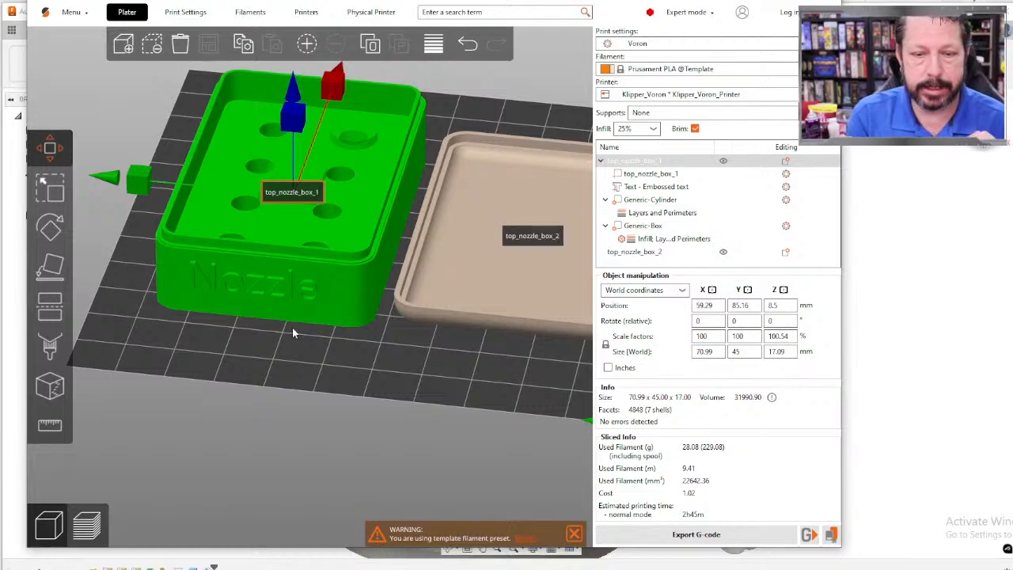
right_click(339, 278)
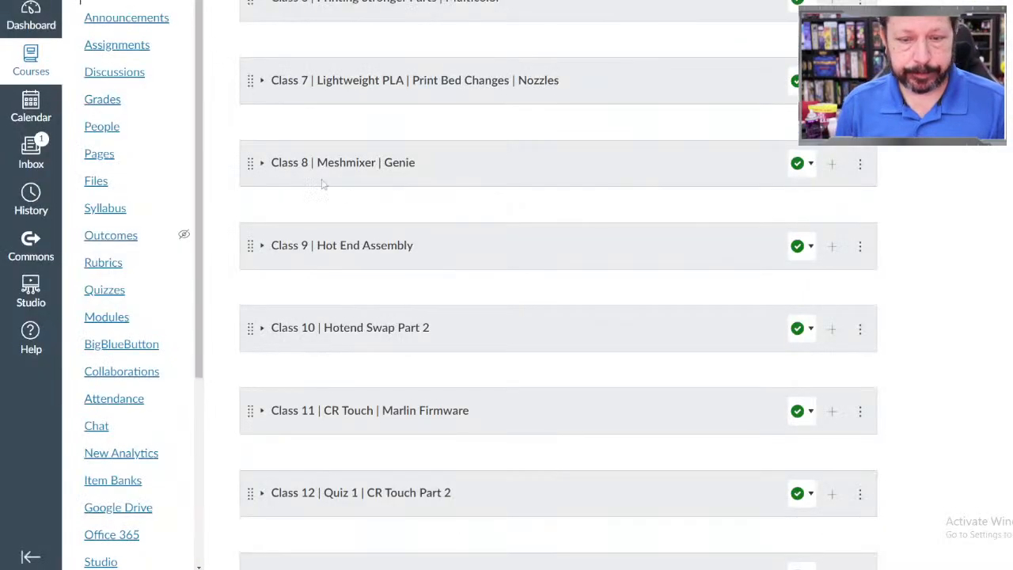
Switch to the Canvas course modules page and browse down to the Class 29 | Class Contest - Figures module.
scroll(455, 261, down, 7)
scroll(445, 254, down, 15)
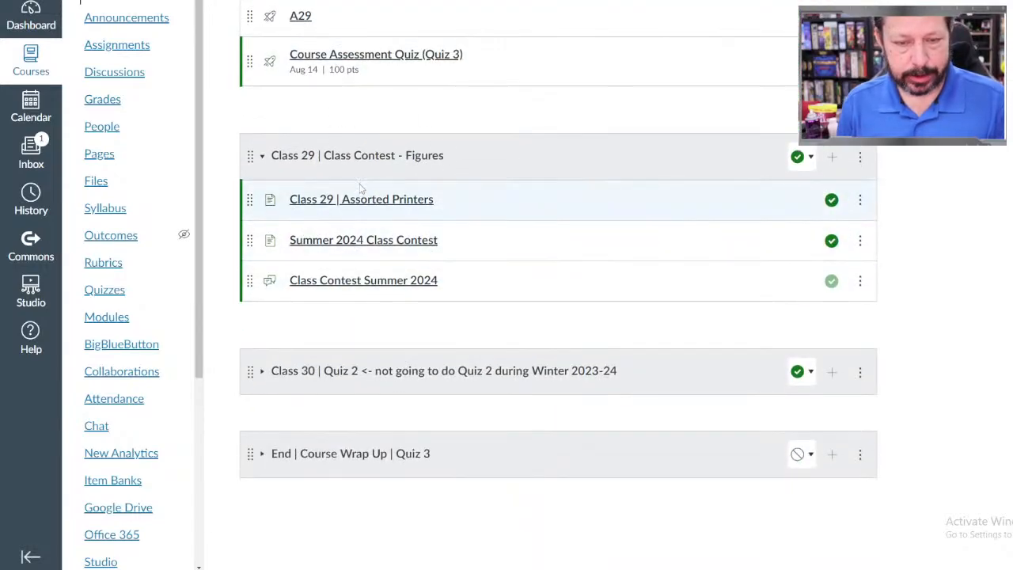
scroll(360, 187, up, 1)
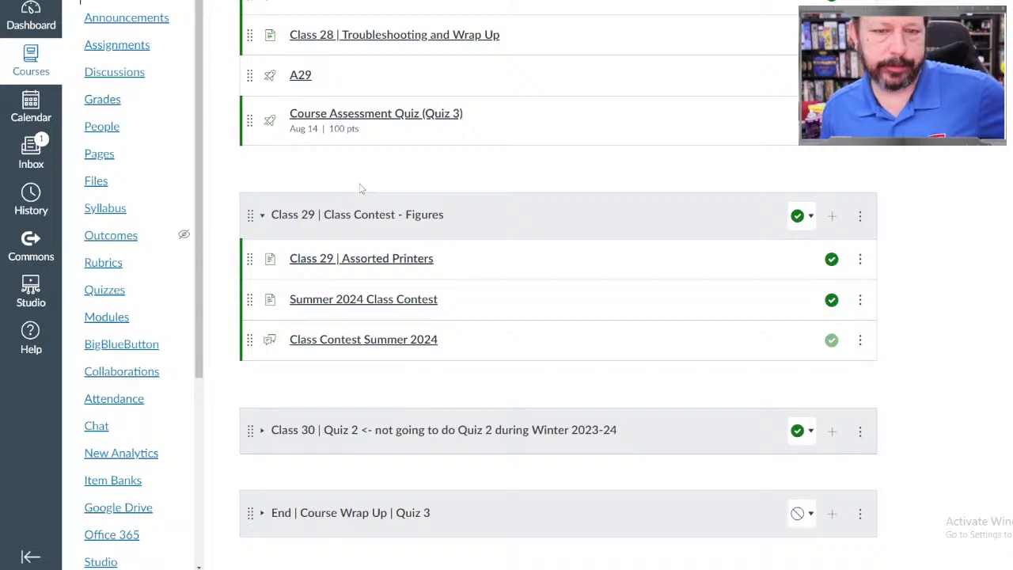